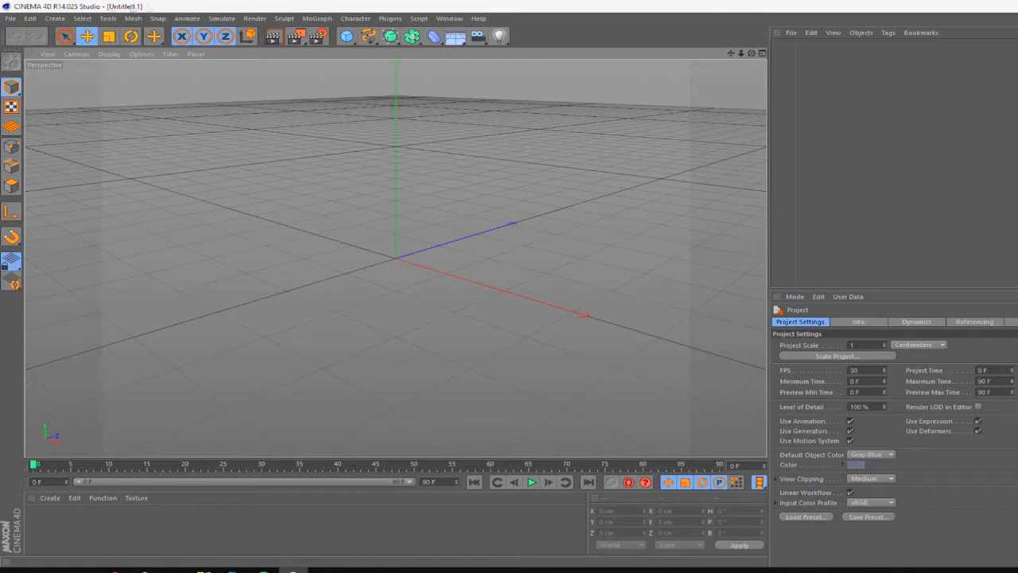
drag(22, 6, 51, 9)
click(750, 7)
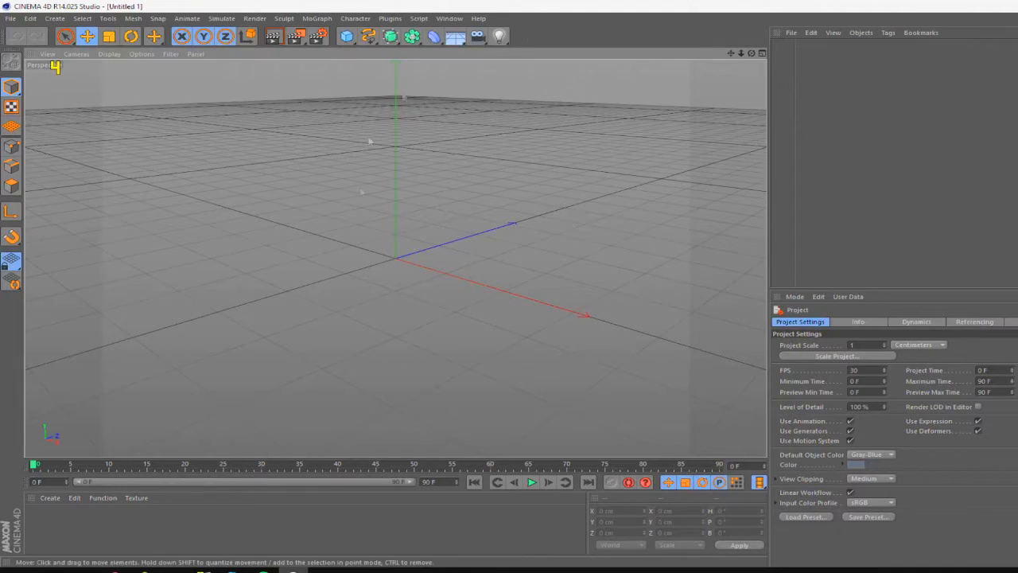
drag(689, 5, 597, 94)
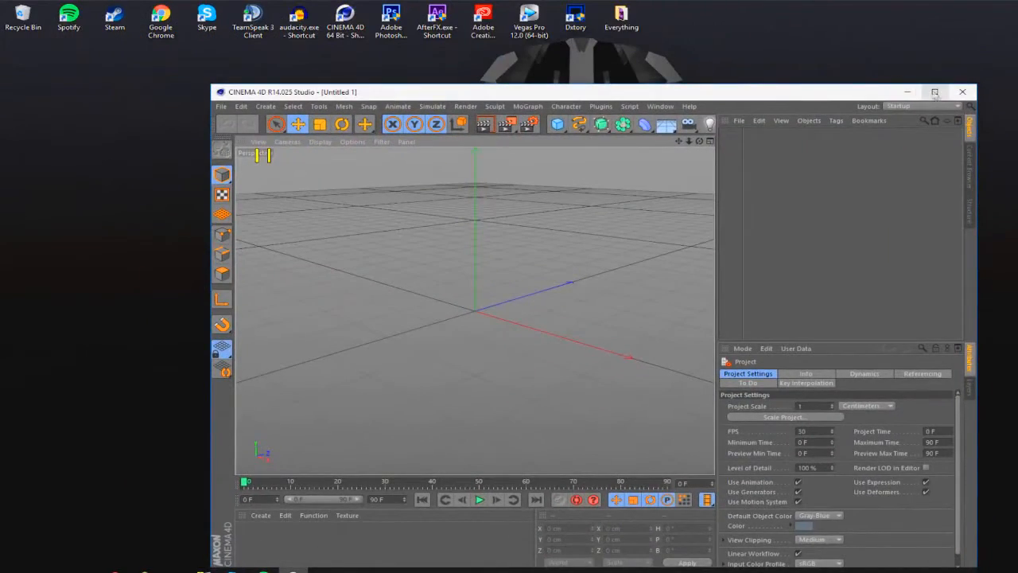
click(934, 94)
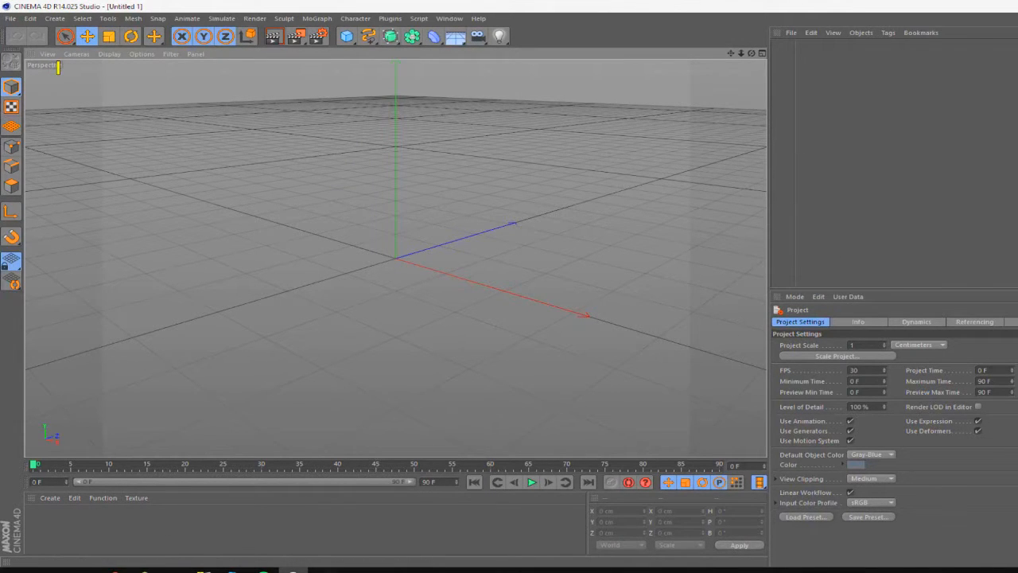
Disable Linear Workflow for the project and load the Stick.1 render settings preset from the Content Browser
click(851, 492)
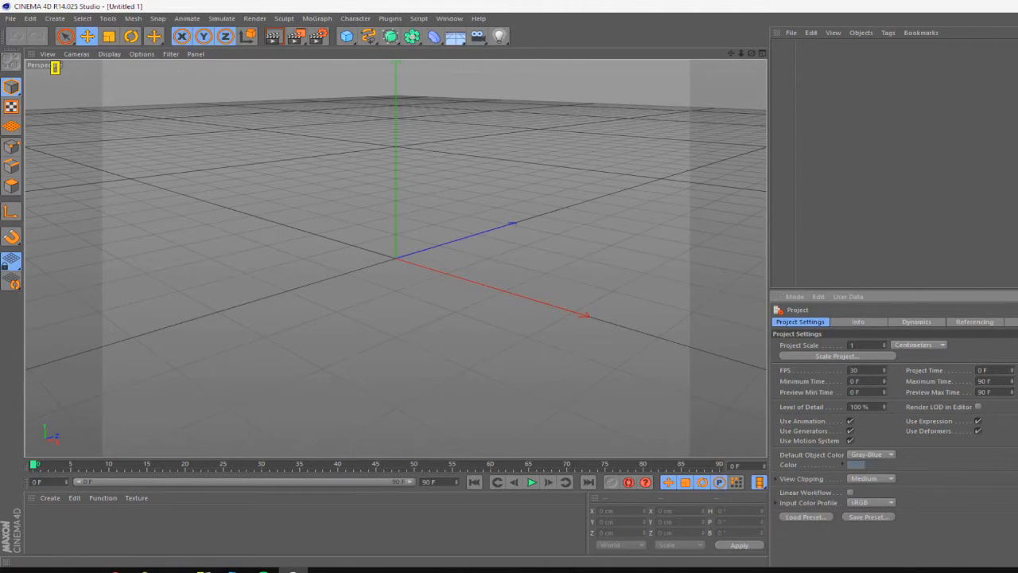
click(1017, 134)
double_click(955, 71)
double_click(939, 238)
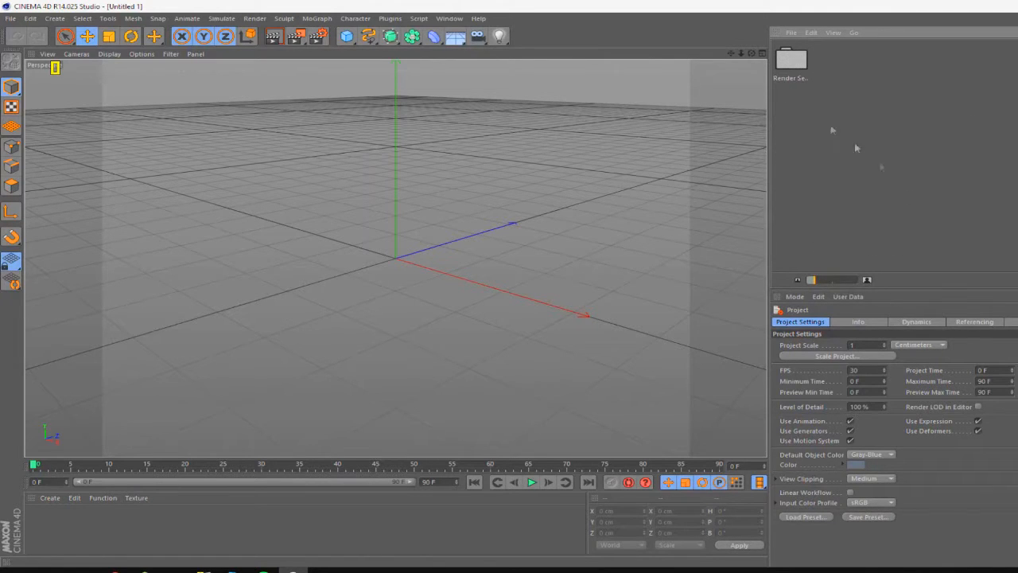
double_click(783, 54)
double_click(876, 66)
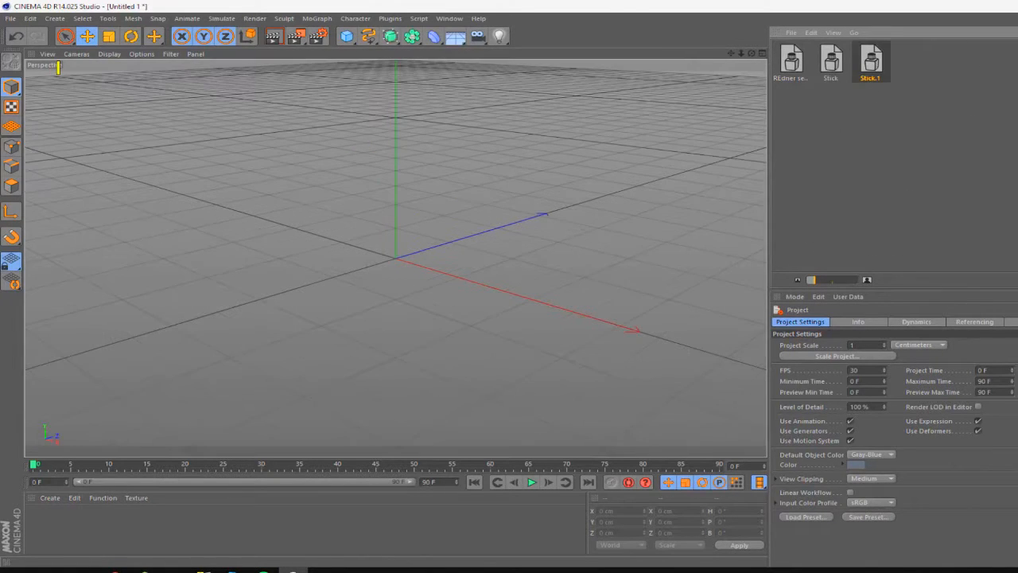
click(1016, 67)
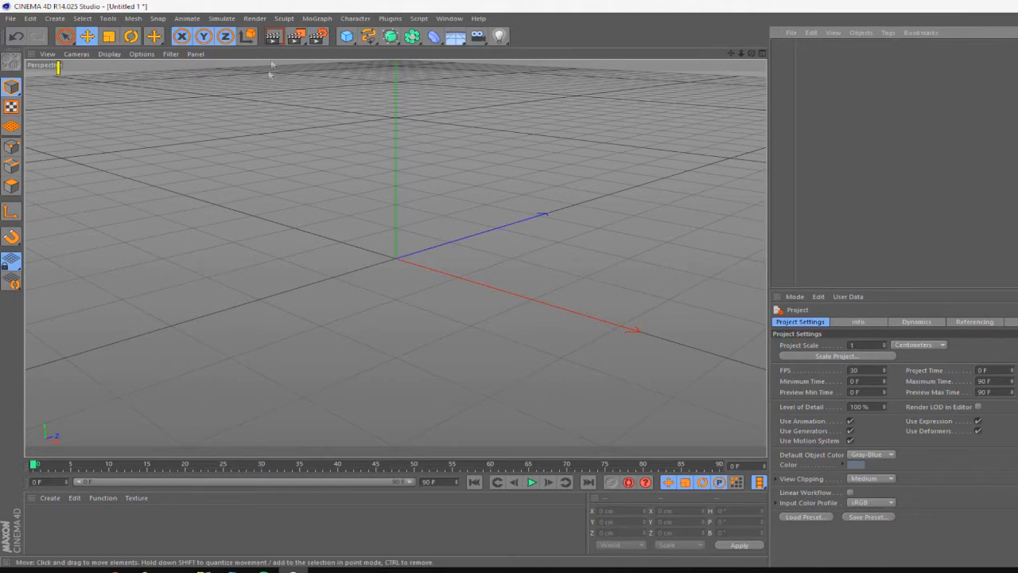
Set the frame range in the Stick.1 render output settings to All Frames
click(318, 36)
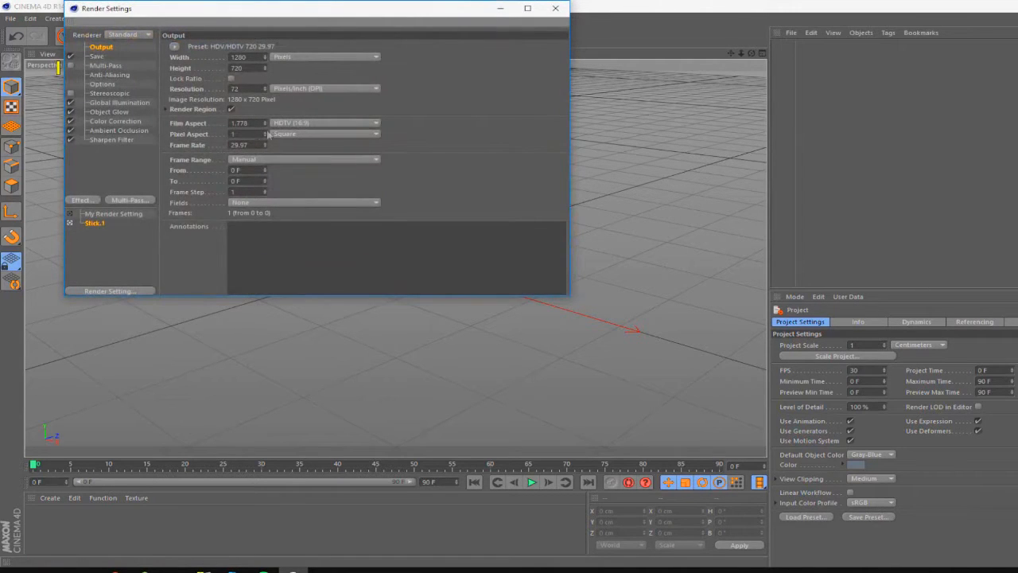
click(263, 160)
click(250, 171)
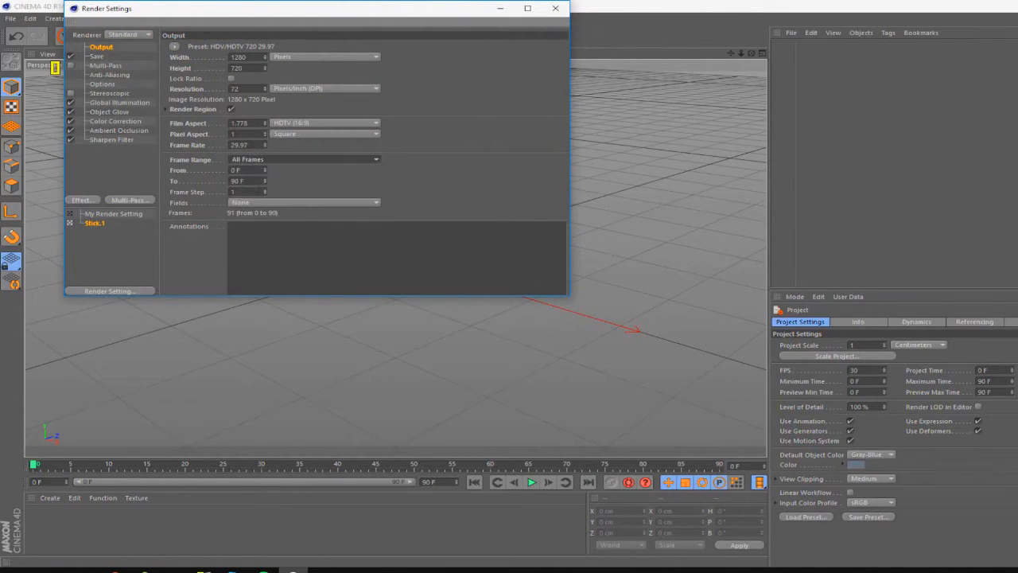
click(460, 487)
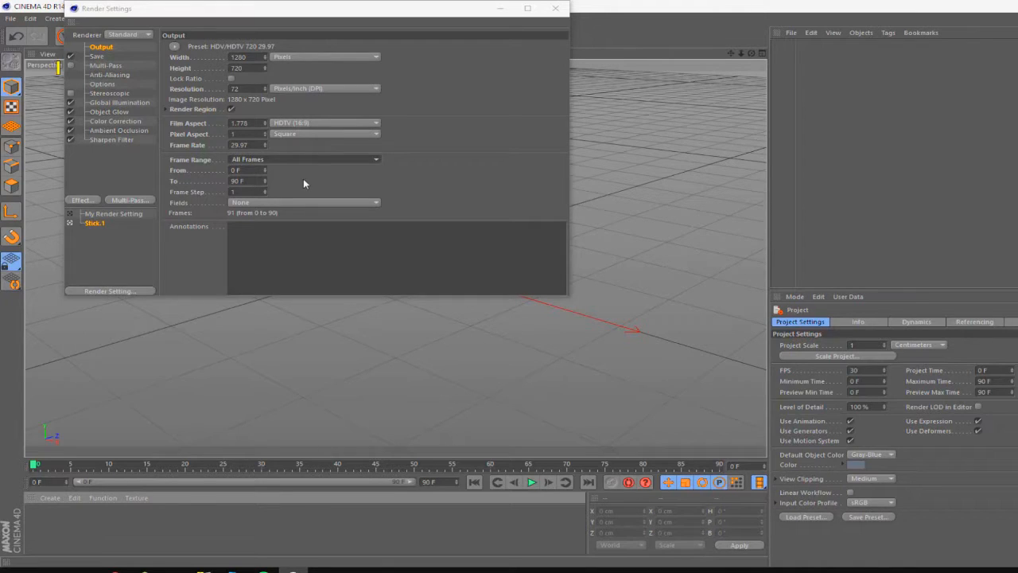
For the render's save location, create and open a new folder inside the PNG folder of Desktop > Everything
click(97, 57)
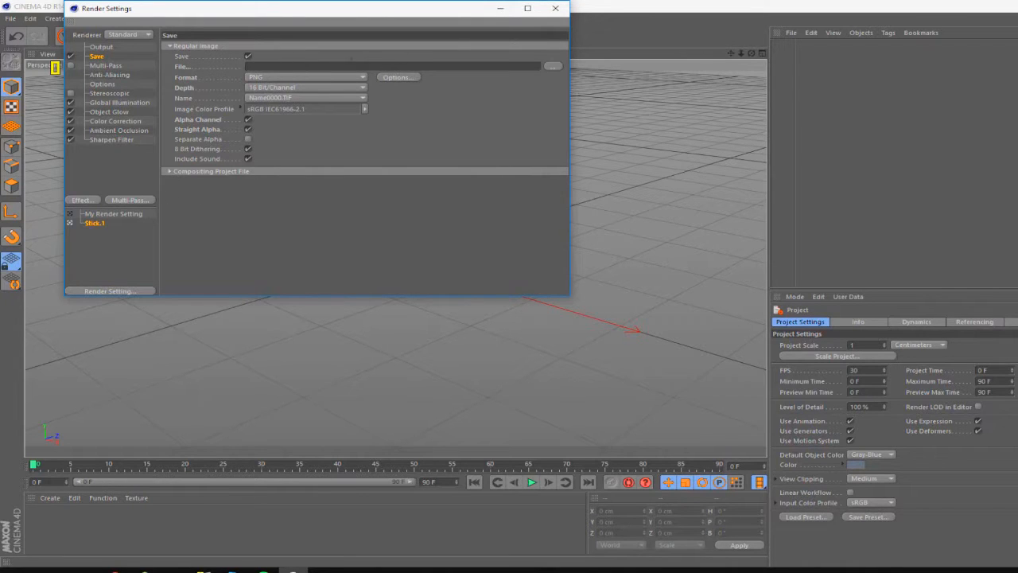
click(553, 67)
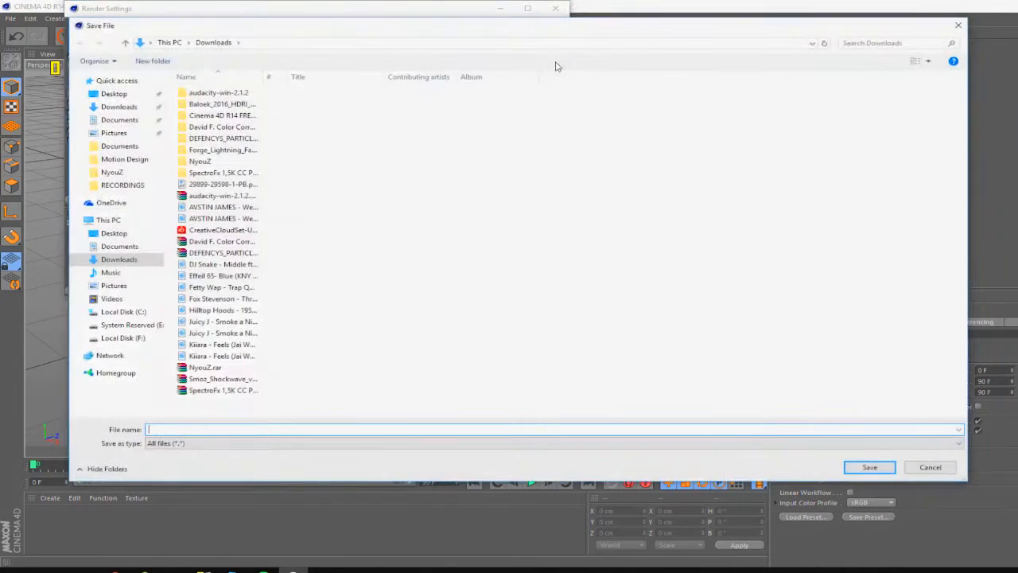
click(121, 120)
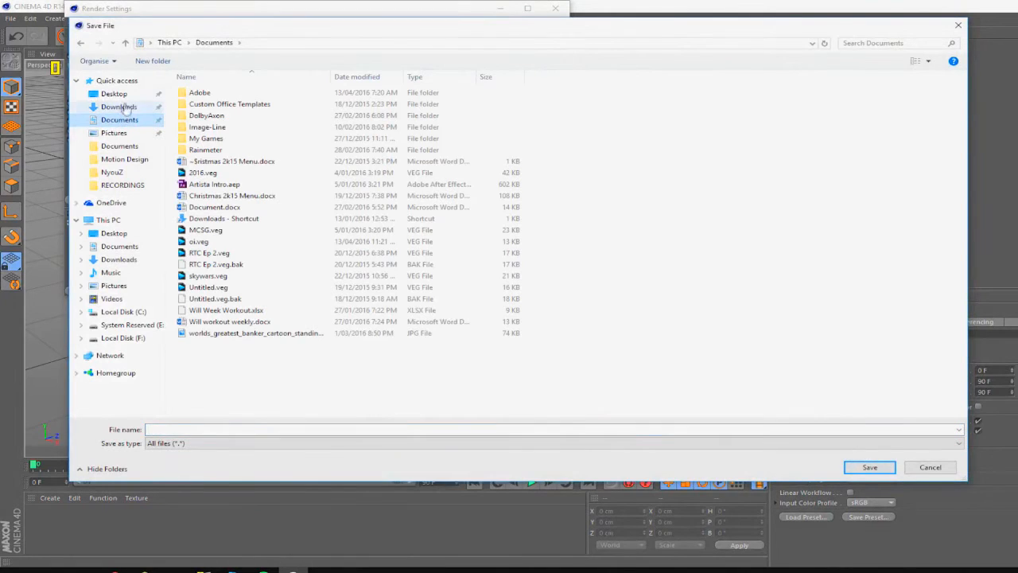
click(126, 95)
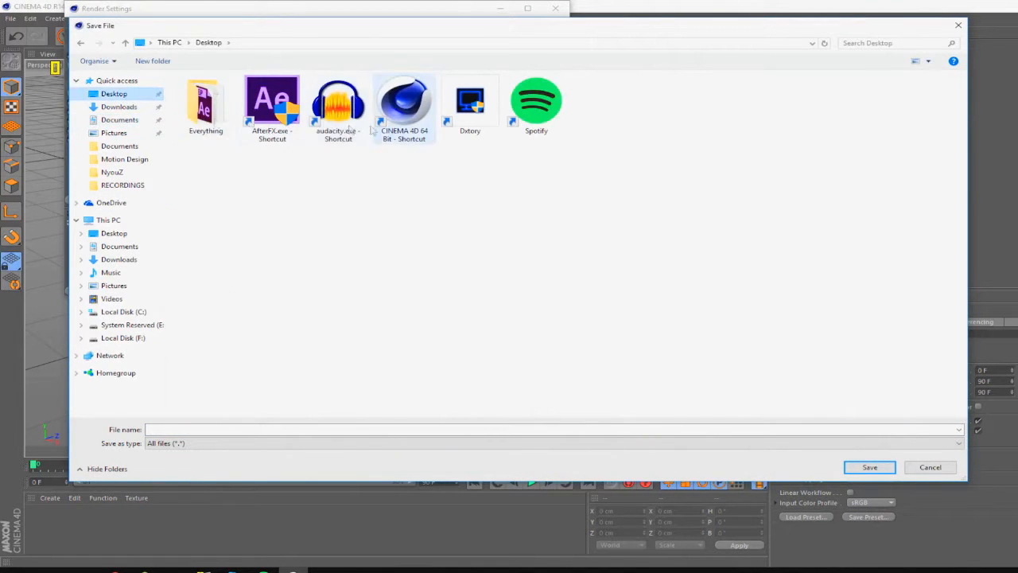
double_click(204, 111)
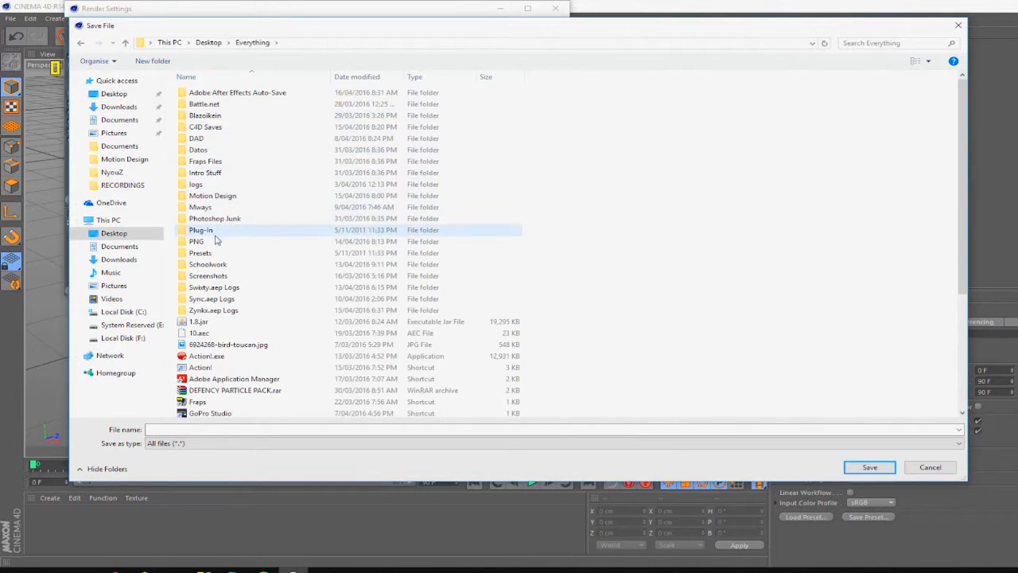
double_click(199, 241)
right_click(237, 198)
mouse_move(287, 312)
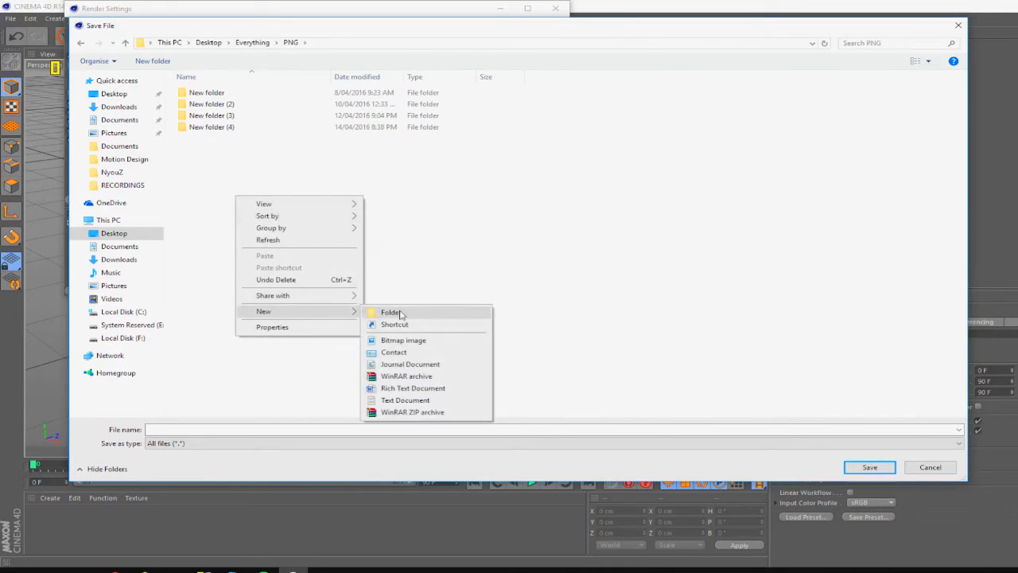
click(392, 314)
key(Return)
key(Return)
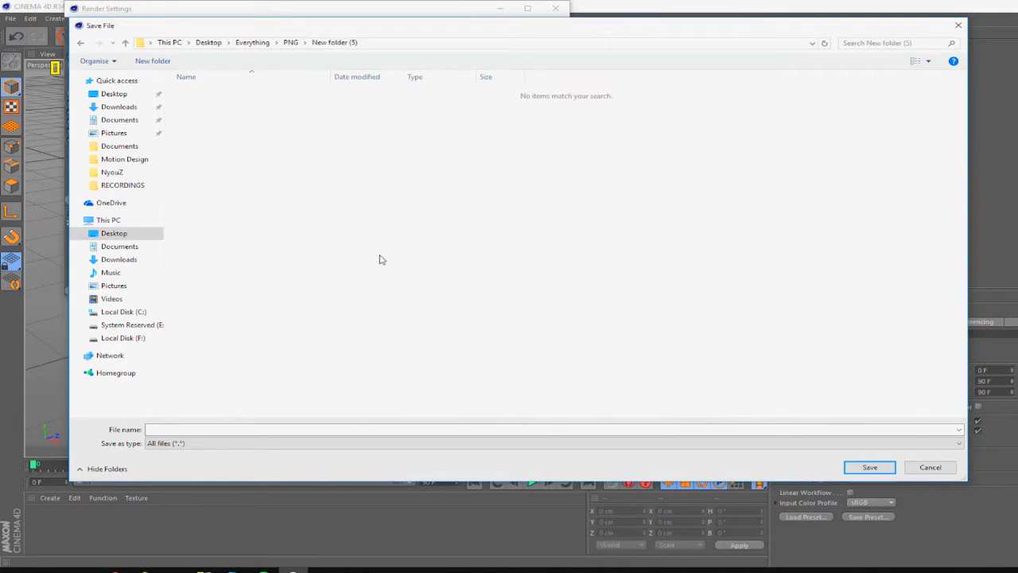
Name the render output file TEST and save it as the file path
click(573, 428)
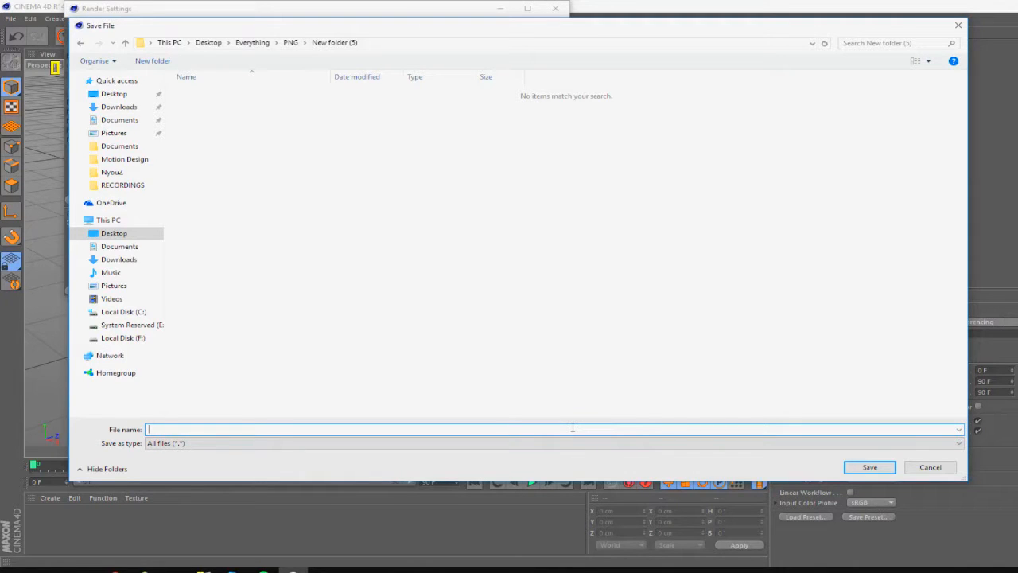
text(EST)
key(Return)
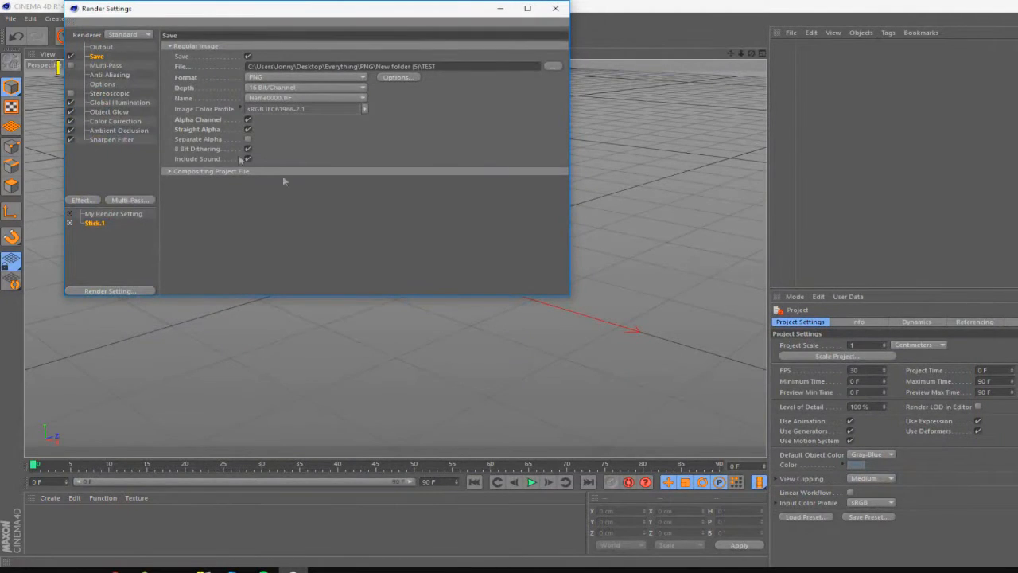
Set the render's anti-aliasing to Best with a maximum level of 2x2
click(116, 67)
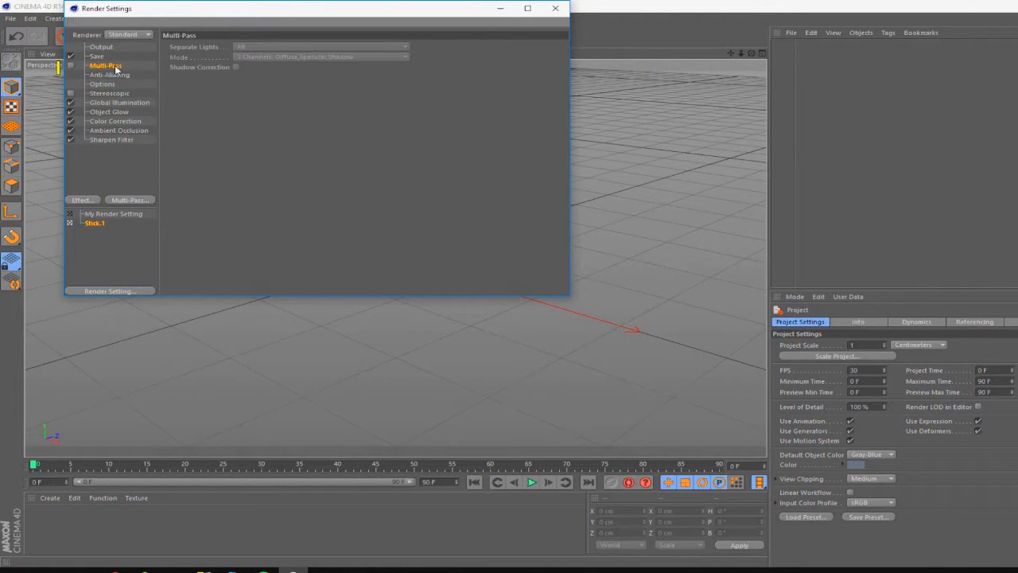
click(118, 75)
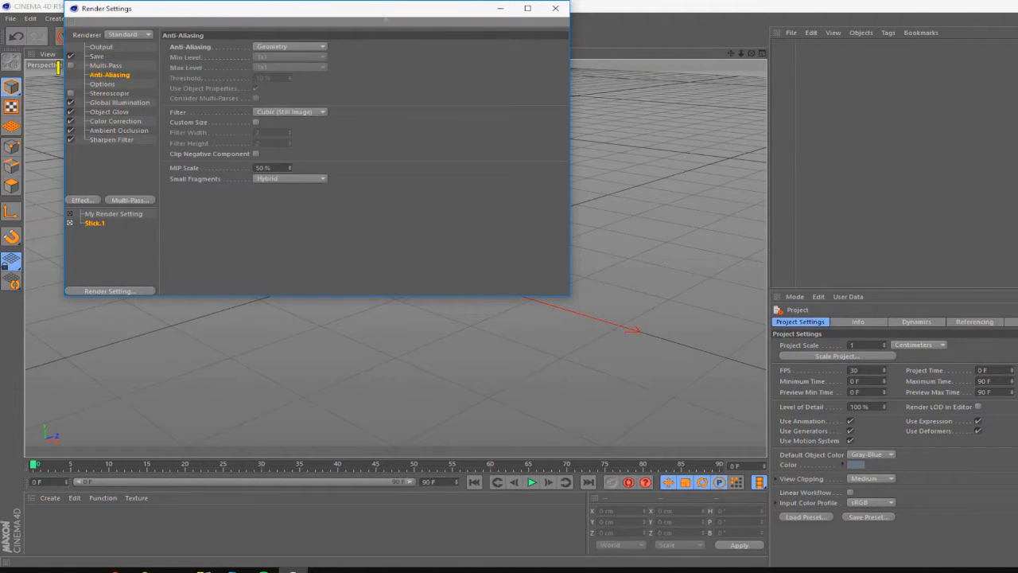
click(296, 46)
click(291, 74)
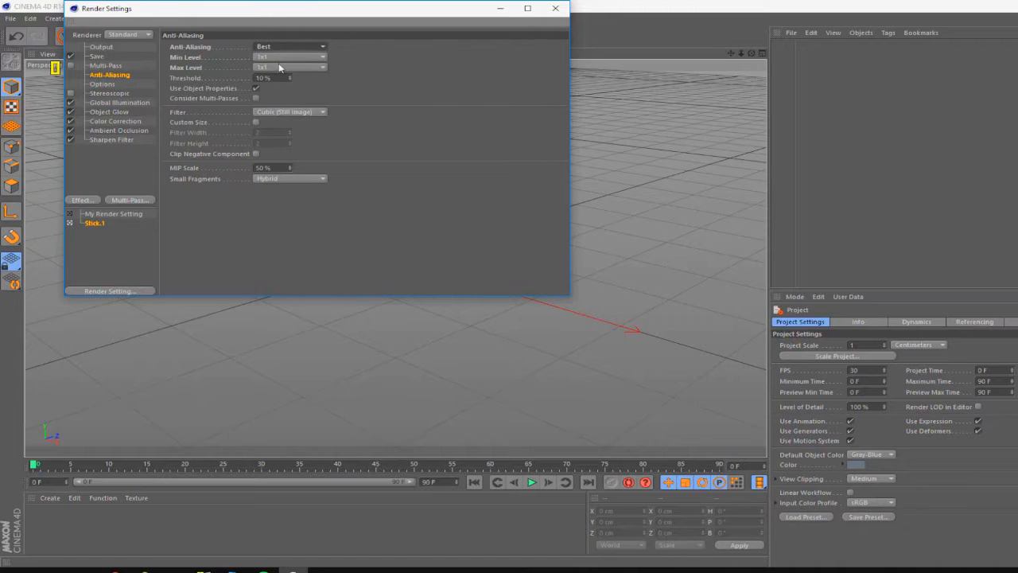
click(280, 69)
click(288, 88)
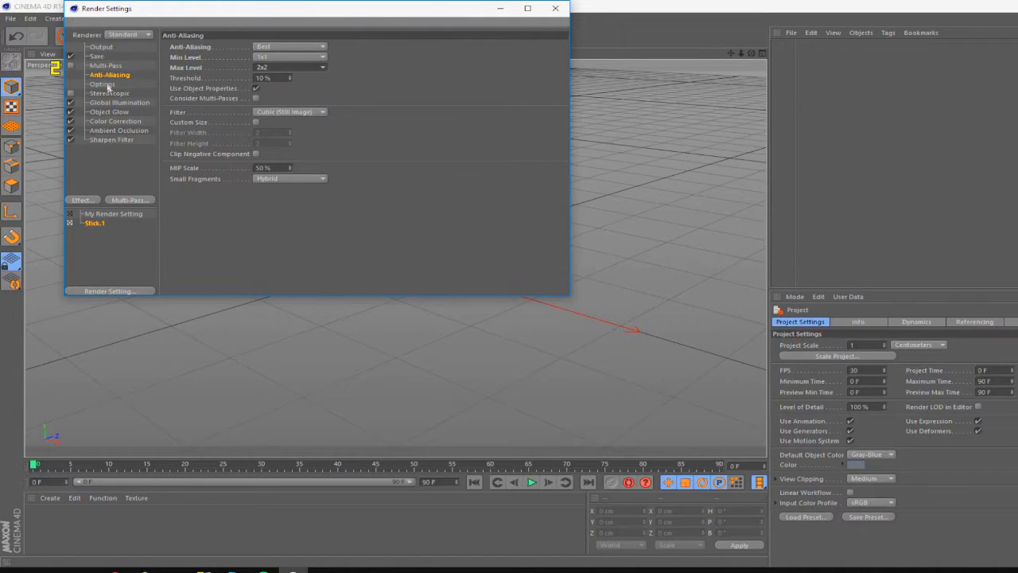
In the render options, set ray depth to 6, reflection depth to 2 and shadow depth to 6
click(103, 84)
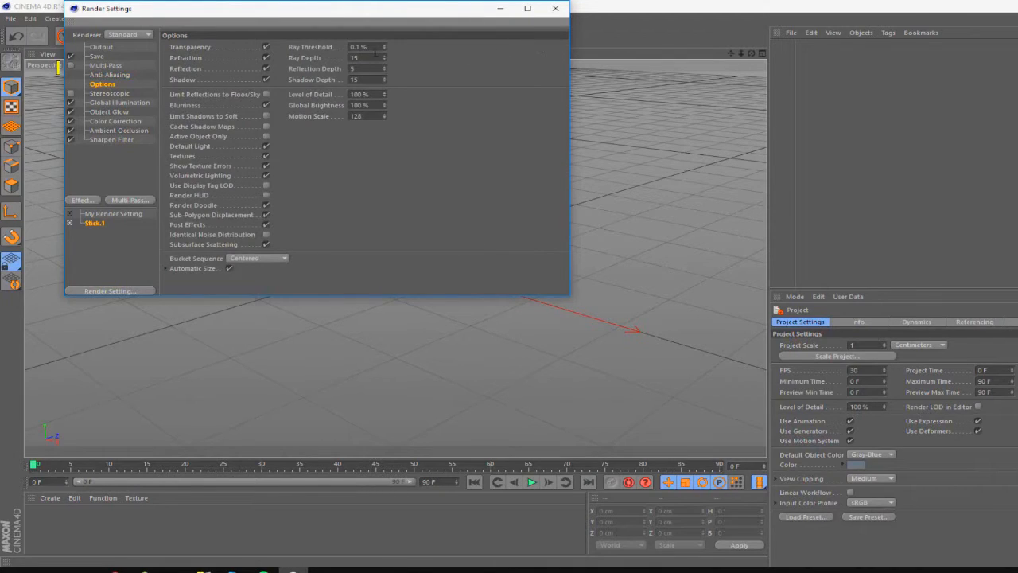
double_click(356, 58)
text(6)
key(Tab)
text(2)
key(Tab)
text(6)
key(Return)
Review the Global Illumination settings, including general, sampling, irradiance cache, cache files and details
click(114, 94)
click(115, 102)
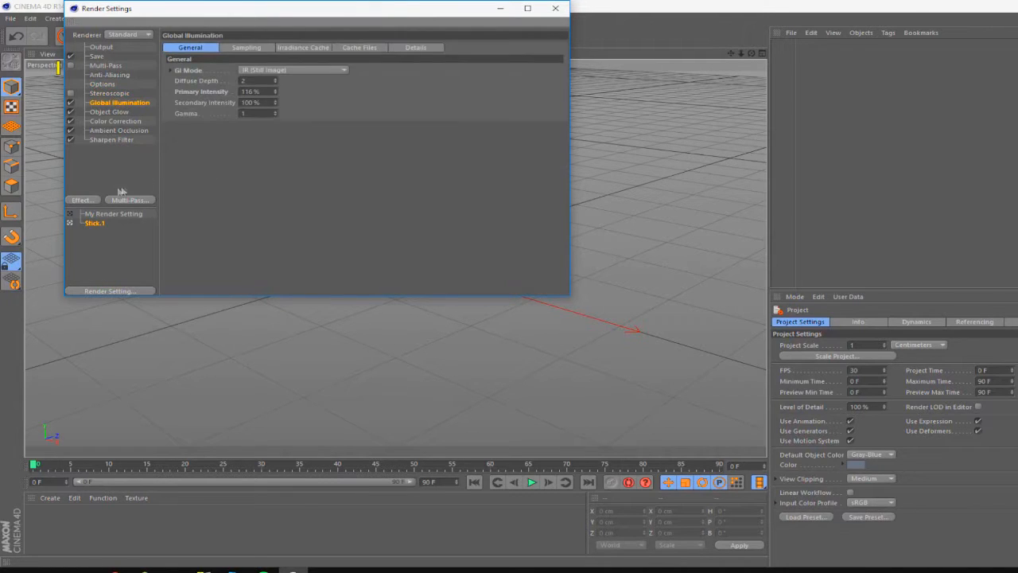
drag(116, 167, 112, 111)
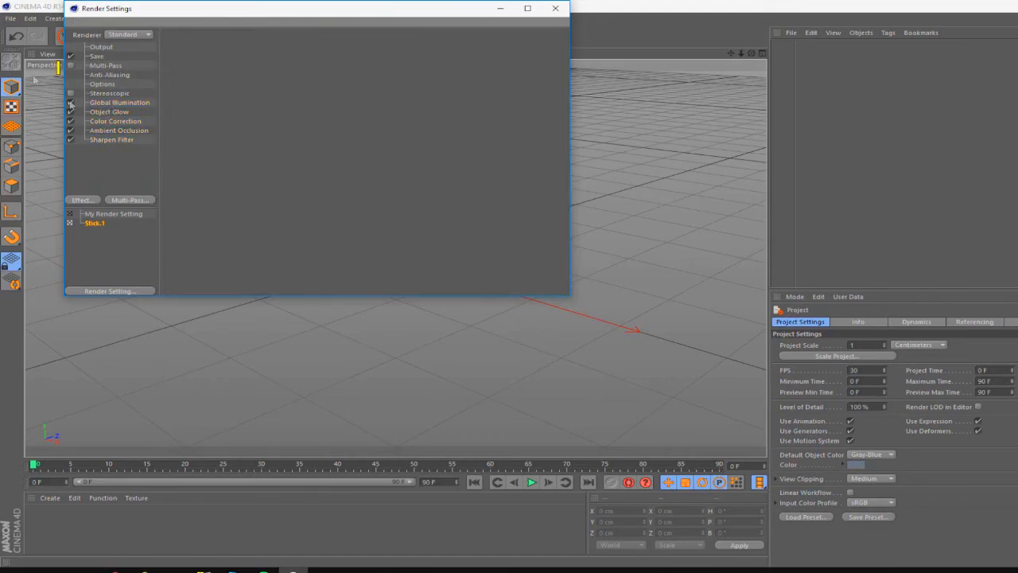
click(119, 103)
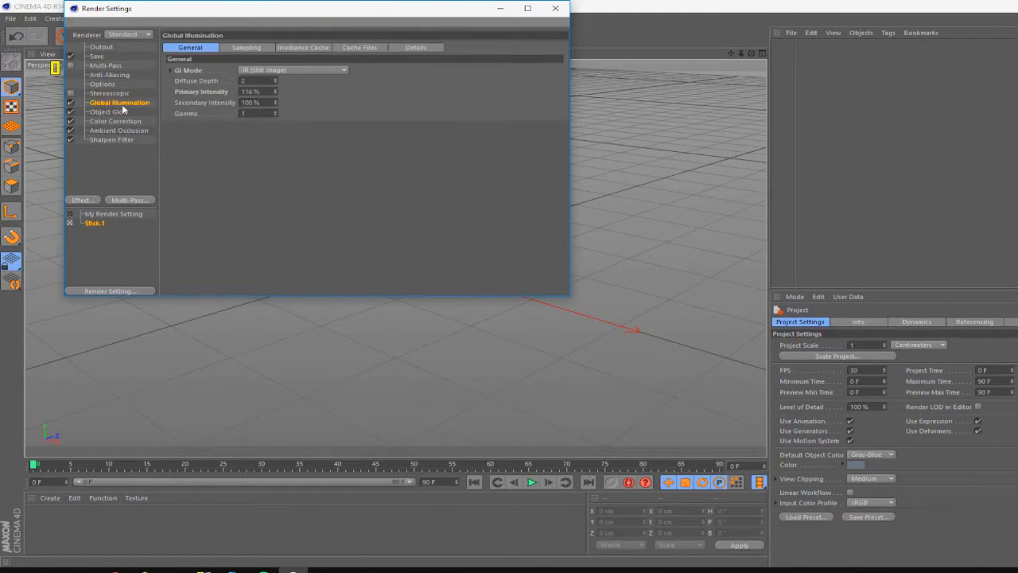
click(245, 48)
click(297, 49)
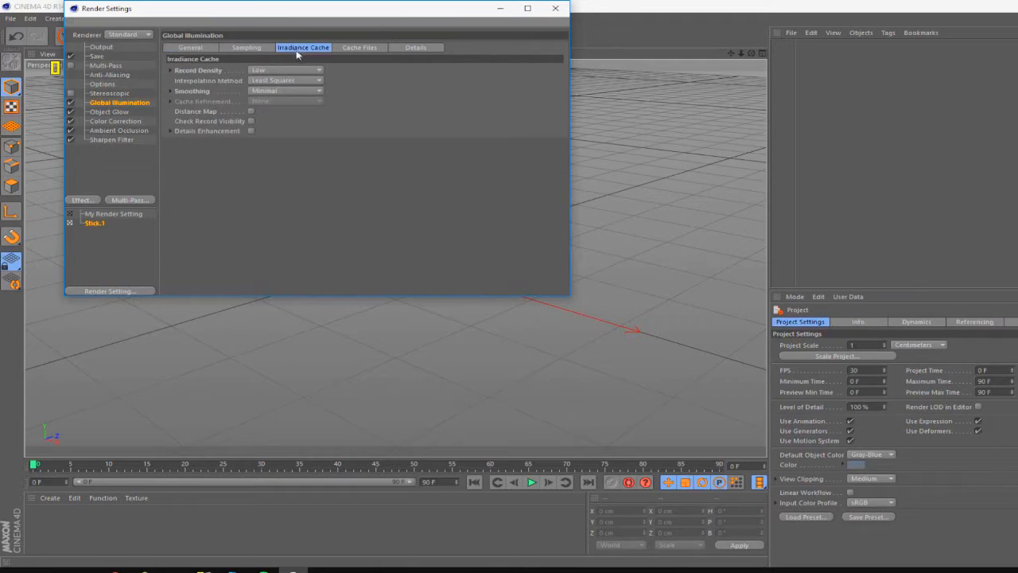
click(360, 48)
click(416, 47)
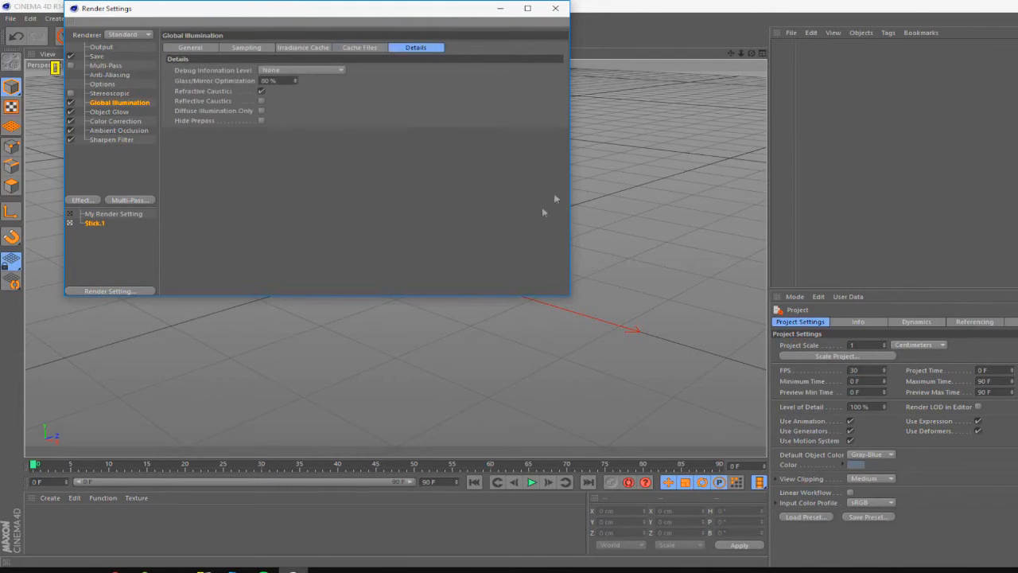
Review the Object Glow, Color Correction, Ambient Occlusion and Sharpen Filter settings, and close the render settings
click(126, 114)
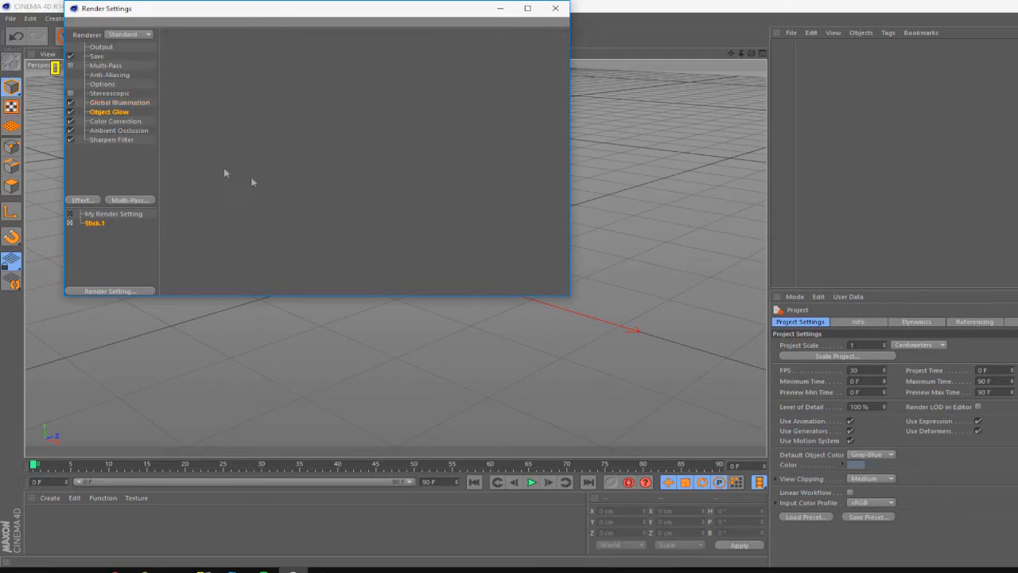
click(125, 121)
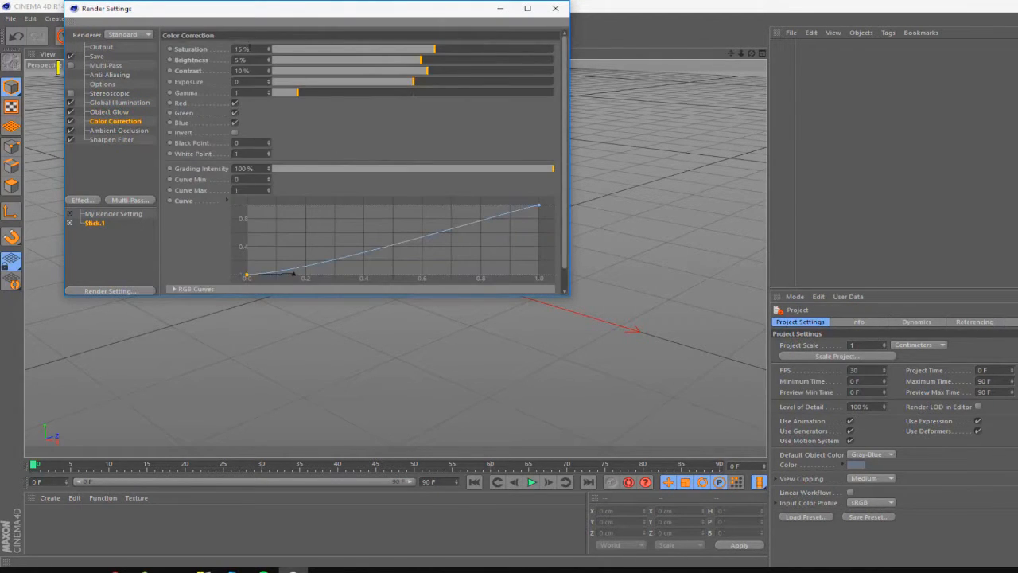
click(121, 130)
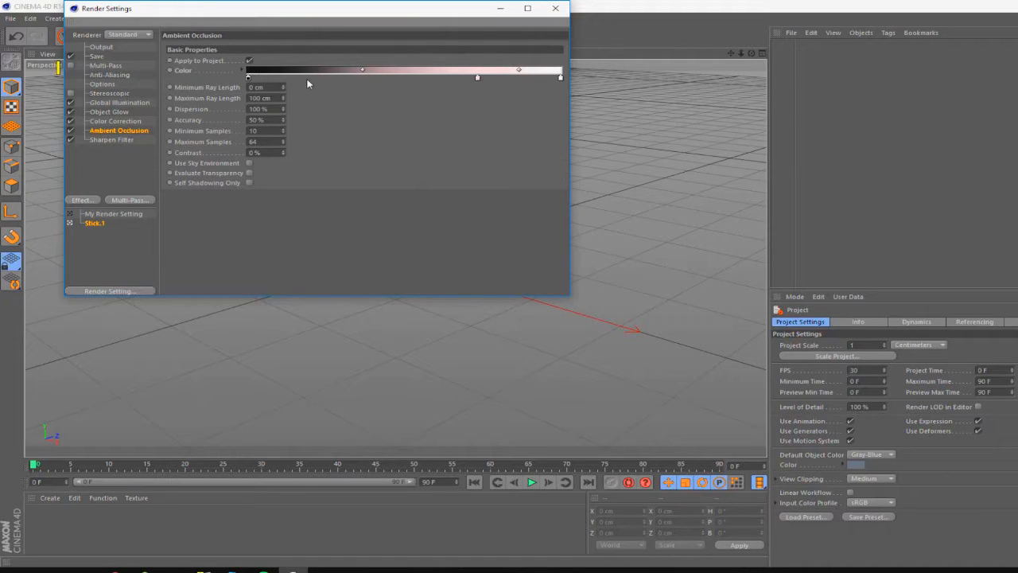
click(120, 140)
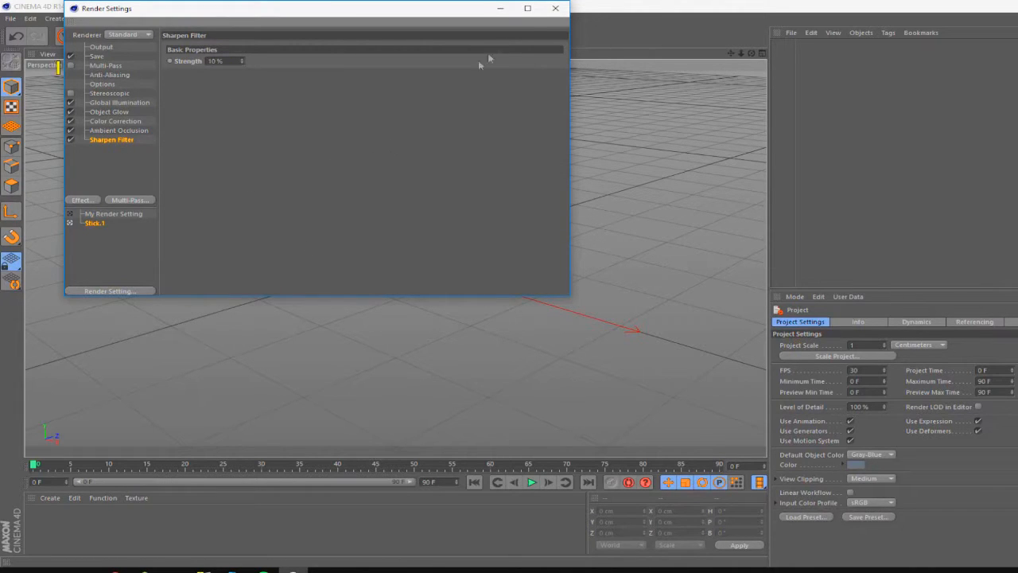
click(556, 8)
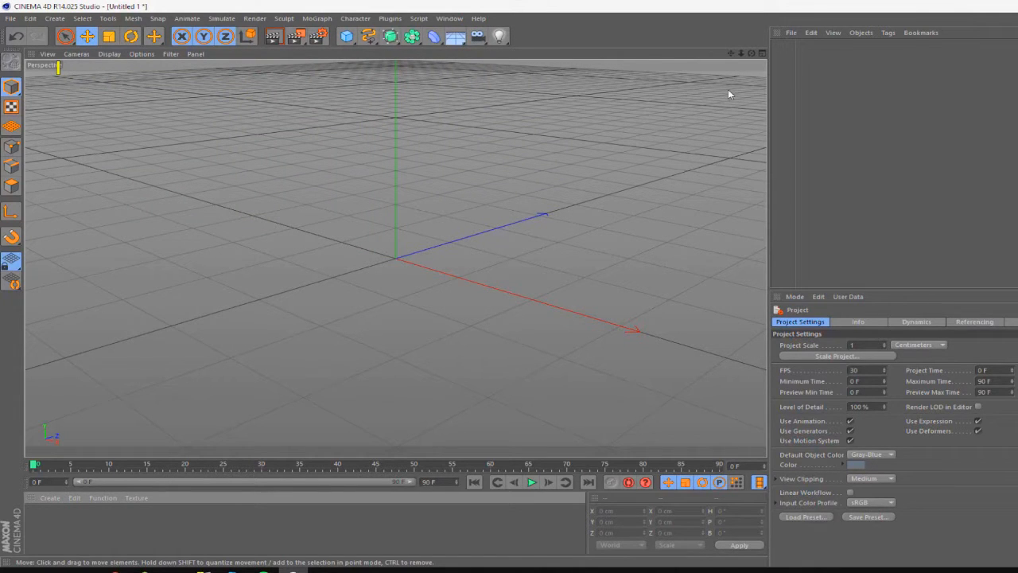
Look at the saved preset files in the content browser and return to the object list
click(1016, 84)
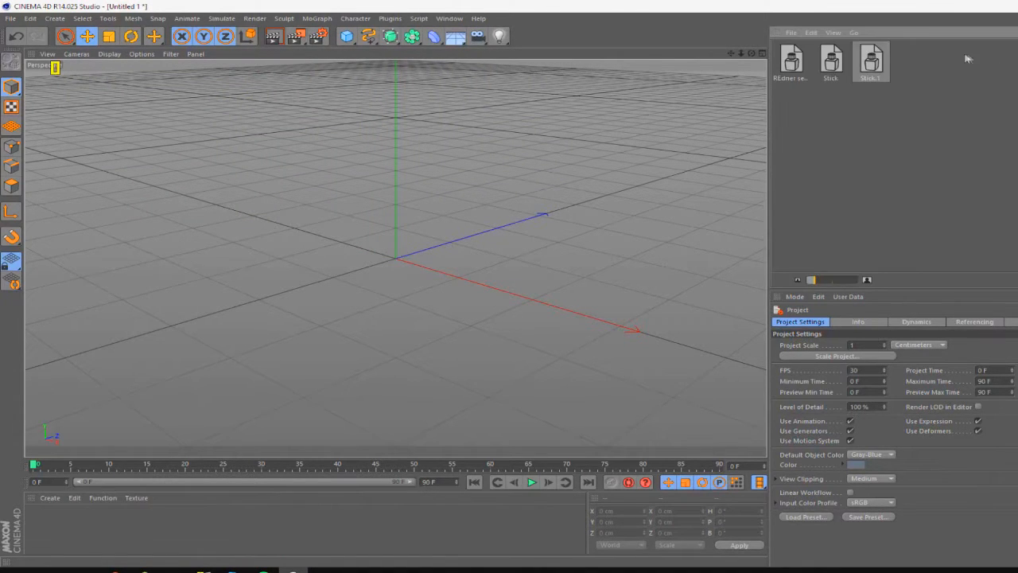
click(1017, 33)
click(1017, 33)
click(1017, 49)
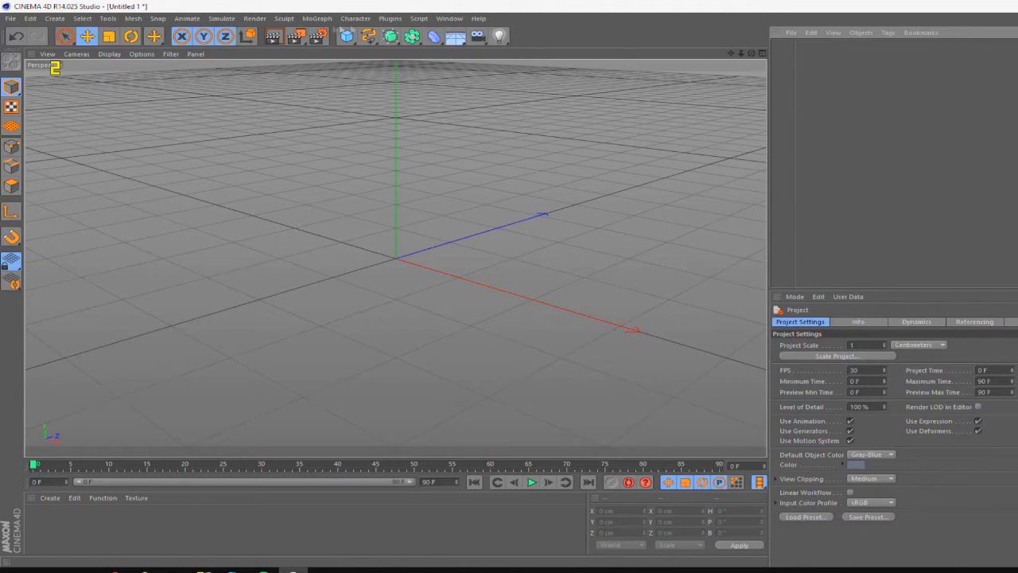
Add a MoText object to the scene and set its text to TEST
click(317, 18)
click(339, 143)
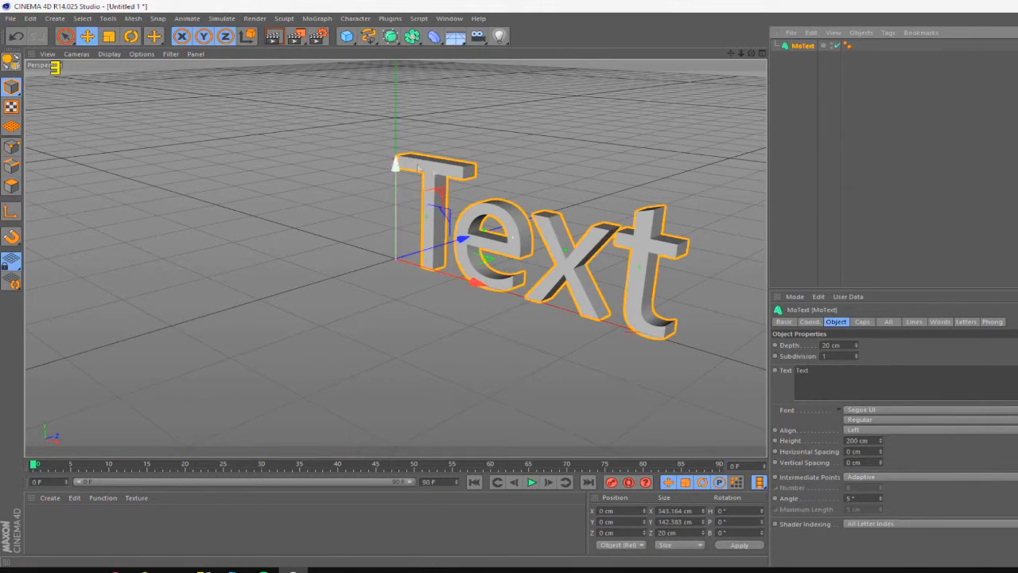
click(822, 372)
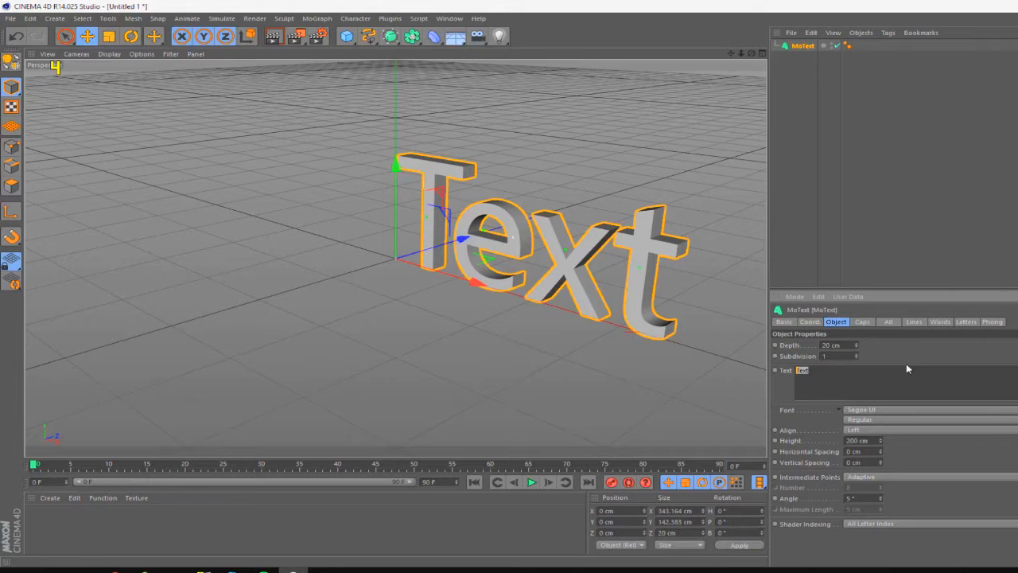
text(TEST)
click(942, 343)
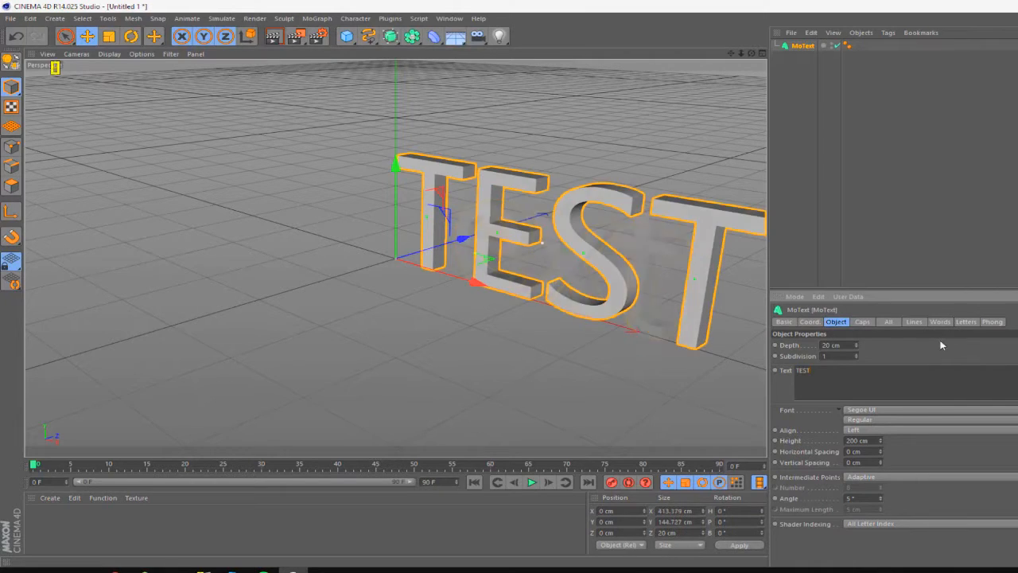
Set the MoText's depth to 60 cm and its alignment to Middle
double_click(835, 346)
text(60)
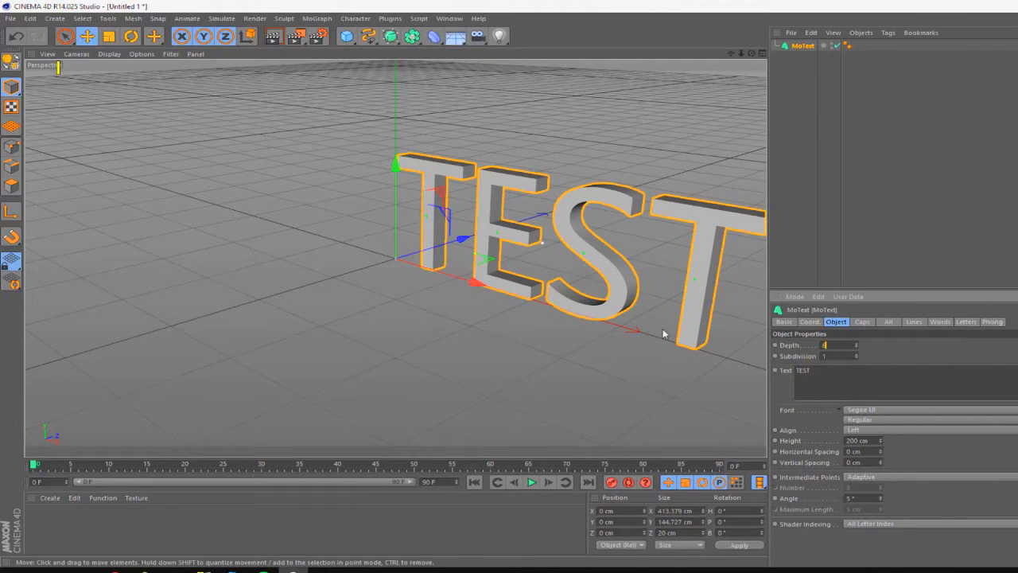
key(Return)
click(873, 430)
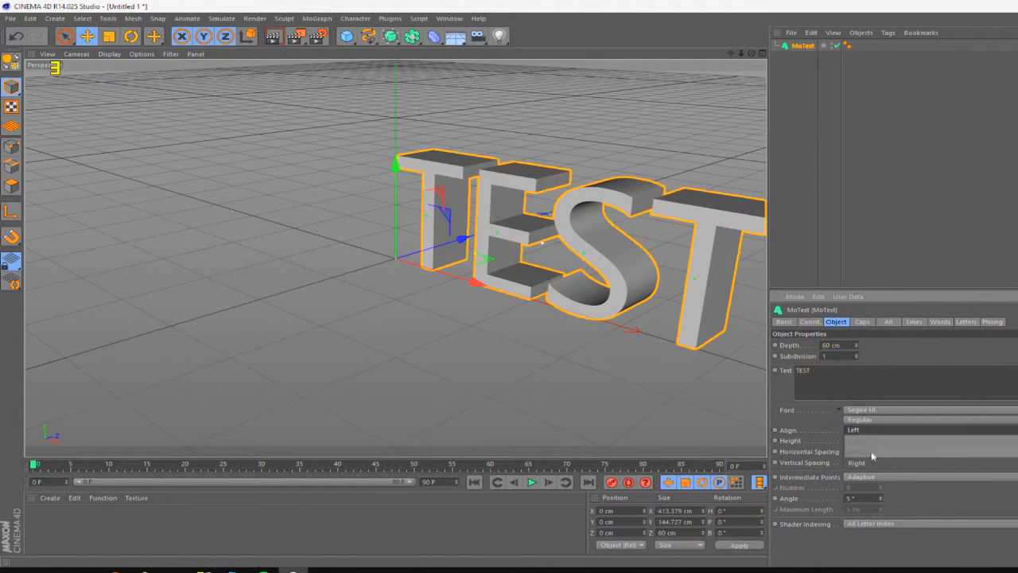
click(873, 440)
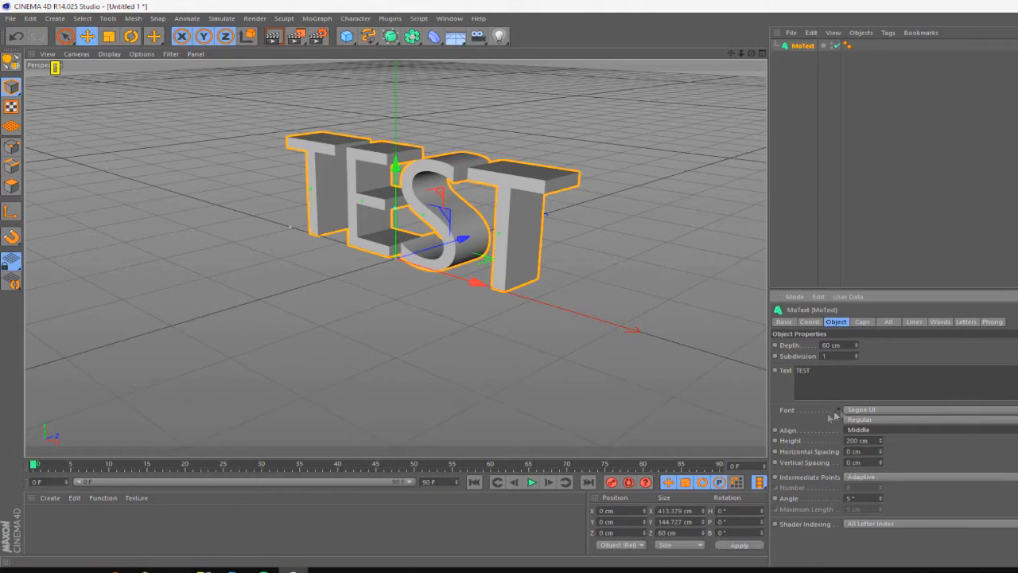
Browse the installed fonts and try Illegal Curves on the TEST text
click(872, 409)
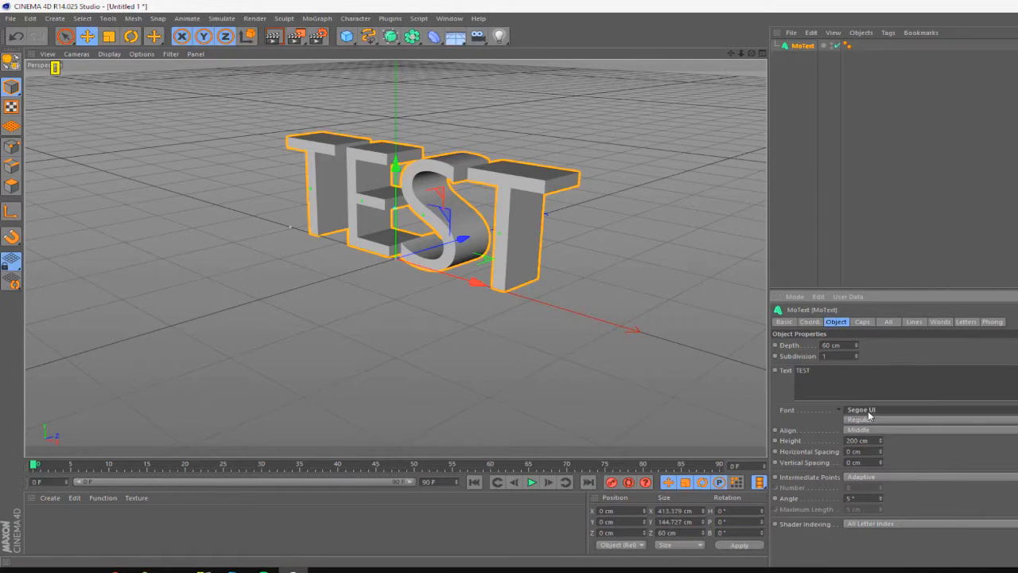
scroll(971, 418, down, 15)
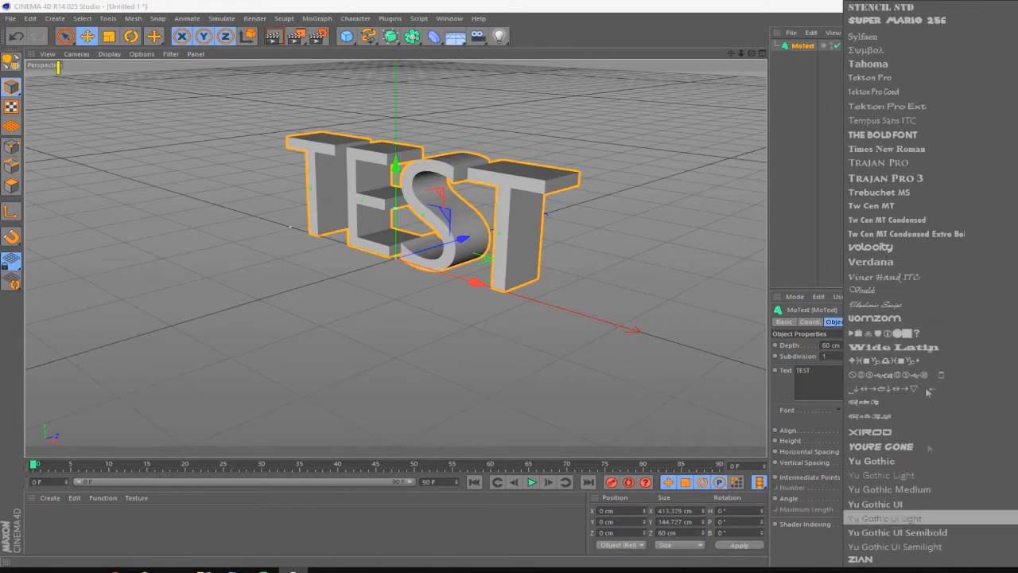
scroll(934, 491, up, 20)
scroll(948, 275, down, 5)
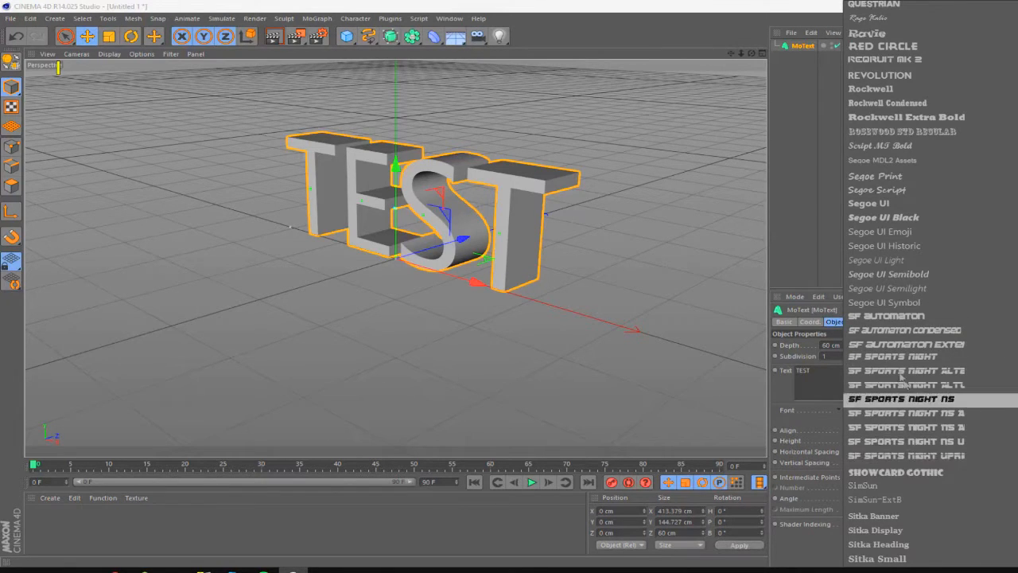
scroll(894, 358, up, 15)
scroll(893, 359, up, 15)
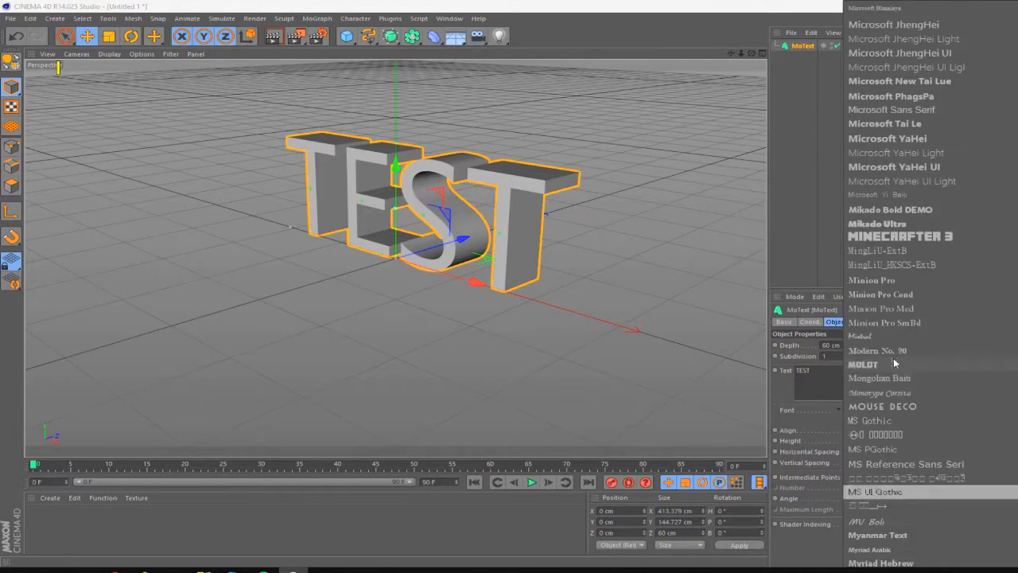
scroll(894, 357, up, 10)
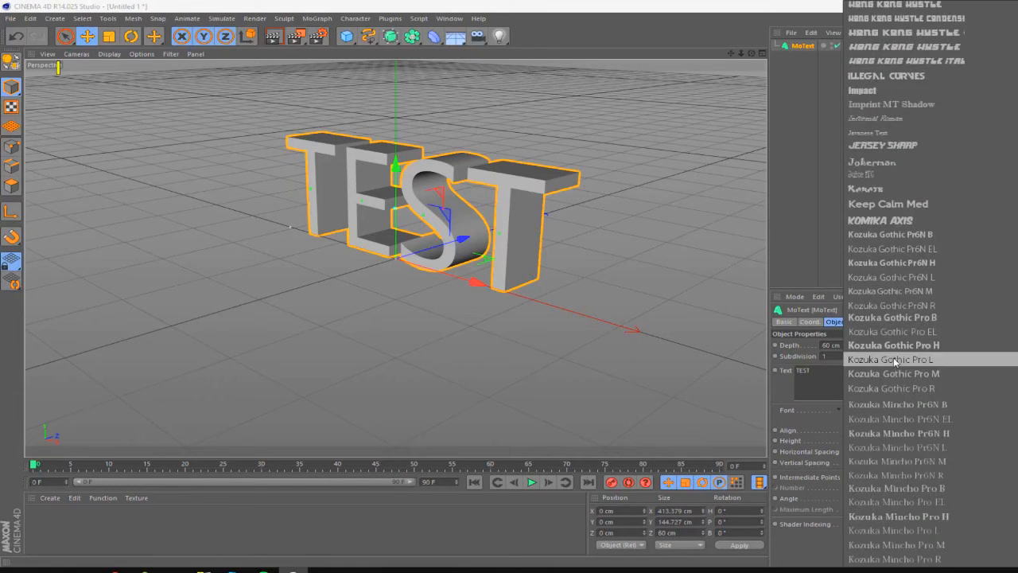
click(875, 144)
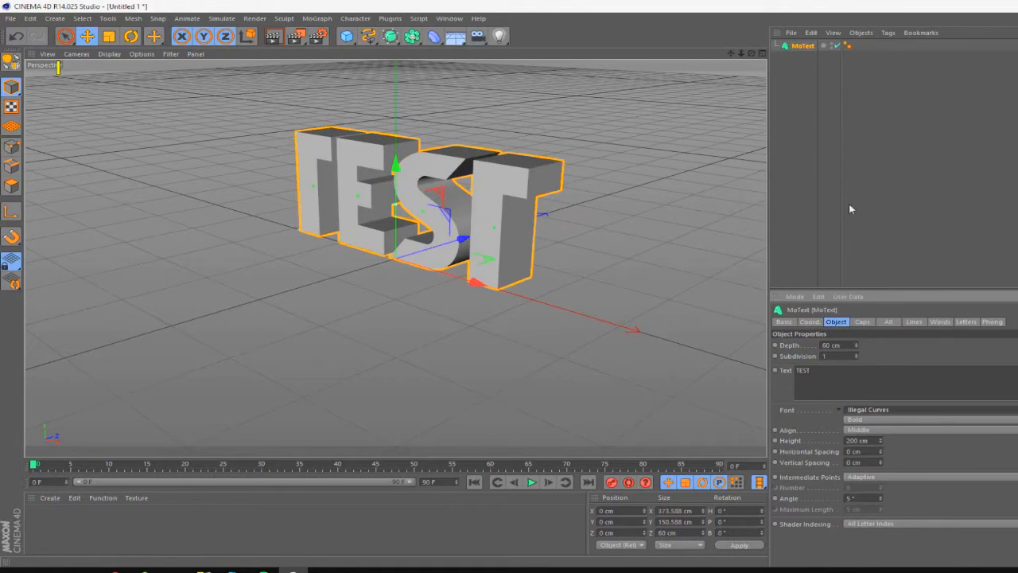
Try the GoGoPosterPunch font and the Devil Breeze font on the TEST text
click(879, 409)
scroll(889, 337, up, 10)
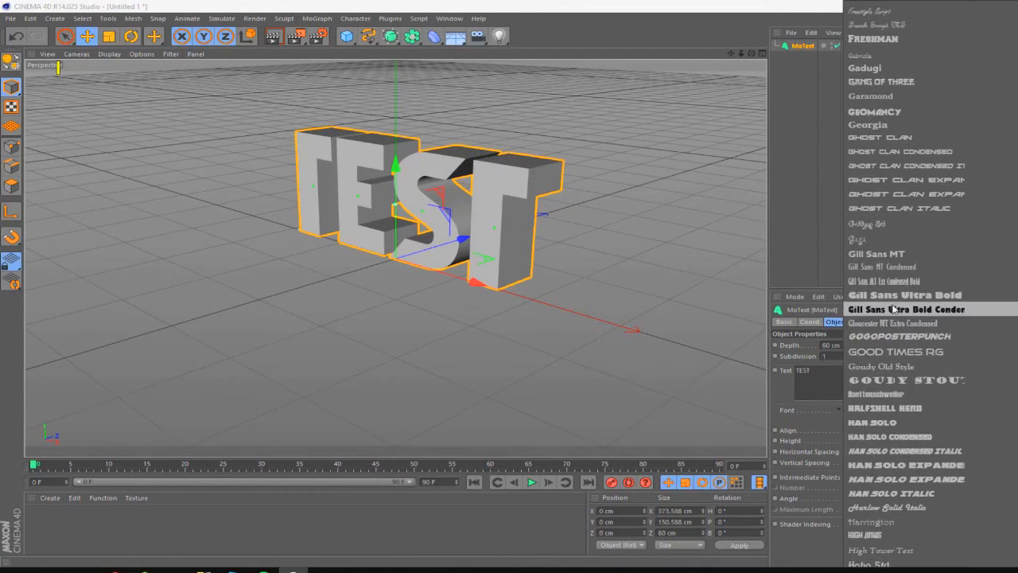
click(903, 337)
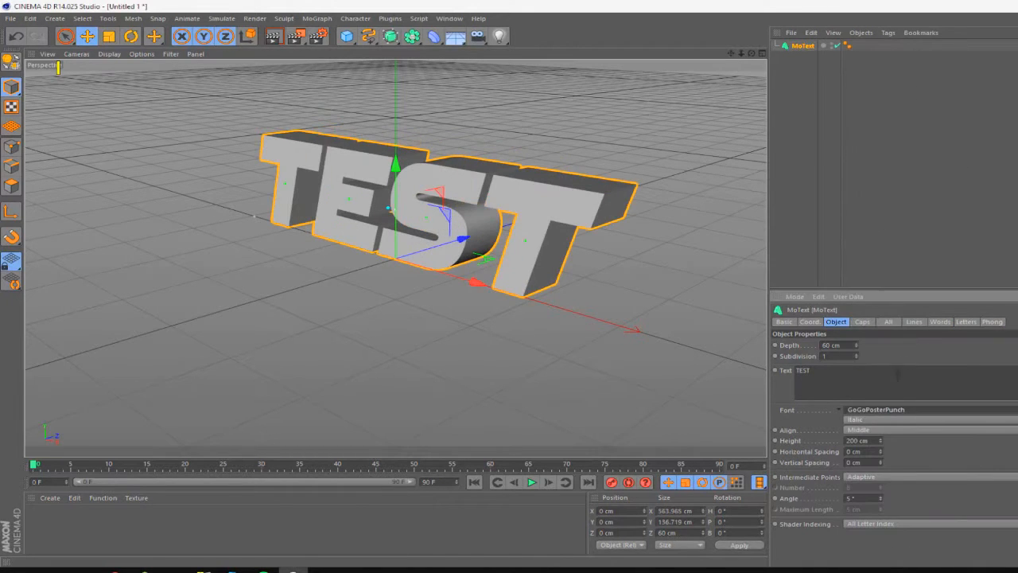
click(894, 412)
scroll(856, 334, up, 10)
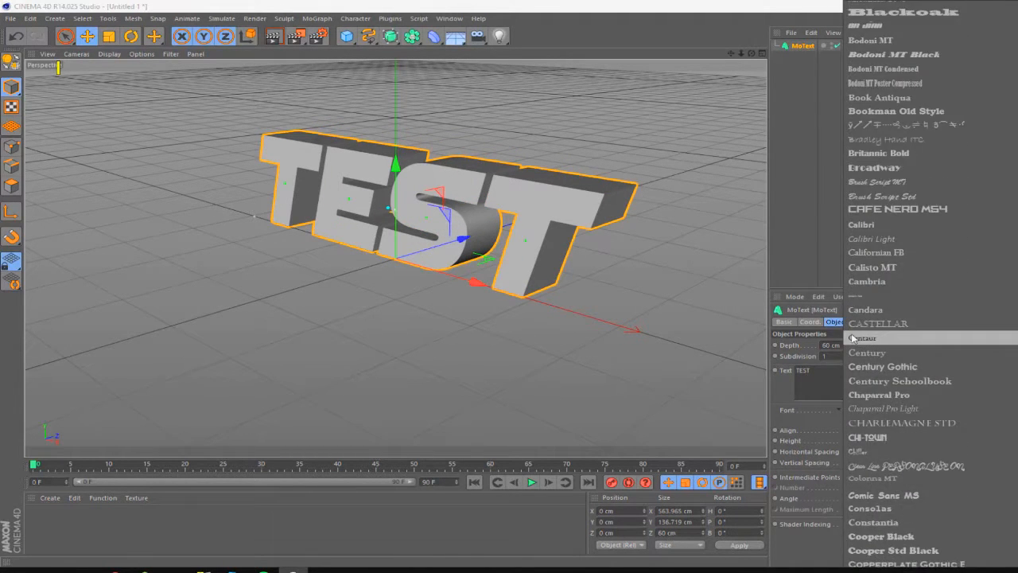
click(894, 401)
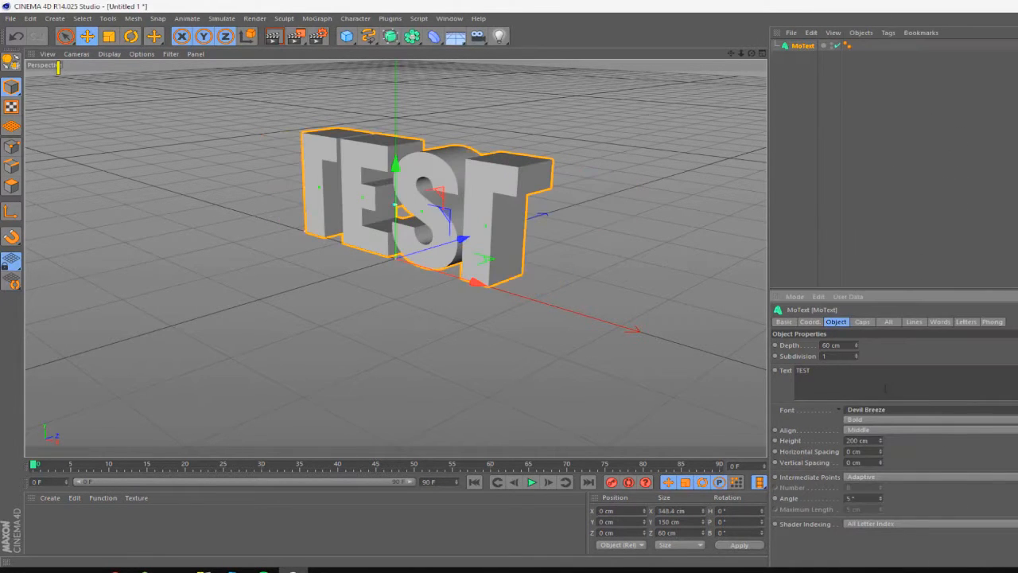
Try the Back In The USSR DL font and the Youre Gone font on the TEST text
click(878, 412)
scroll(886, 119, up, 15)
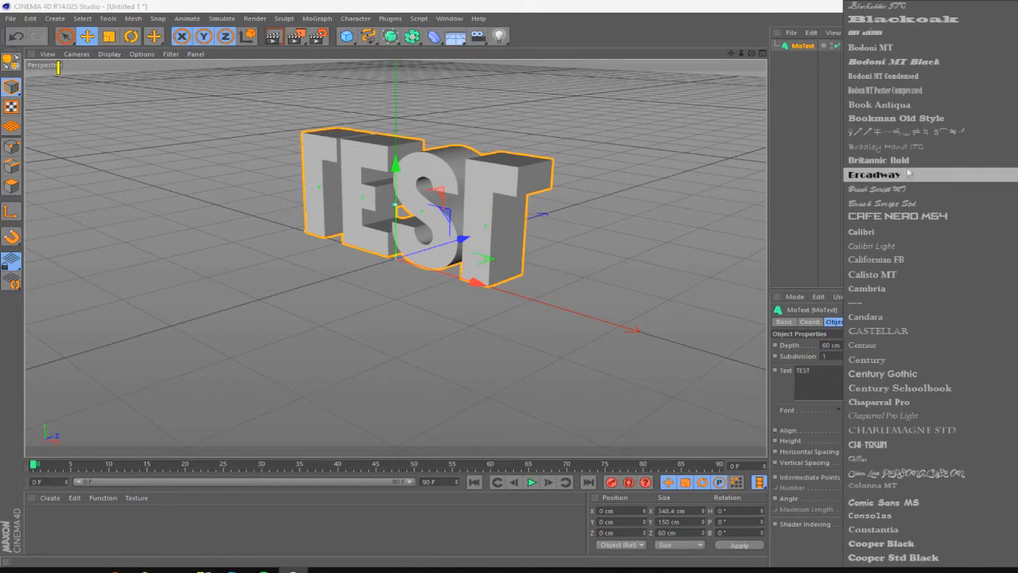
scroll(886, 120, up, 5)
click(891, 240)
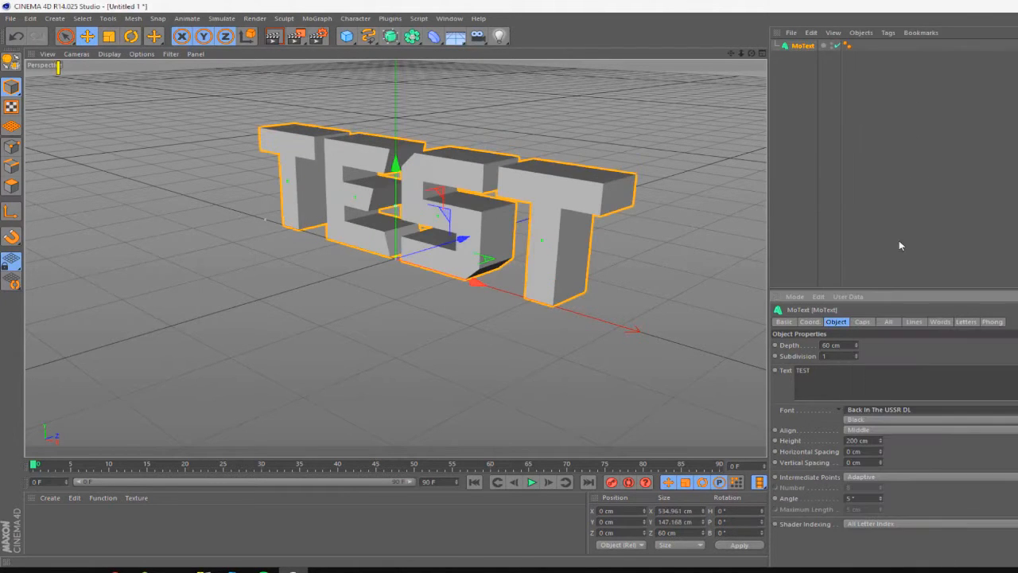
click(905, 408)
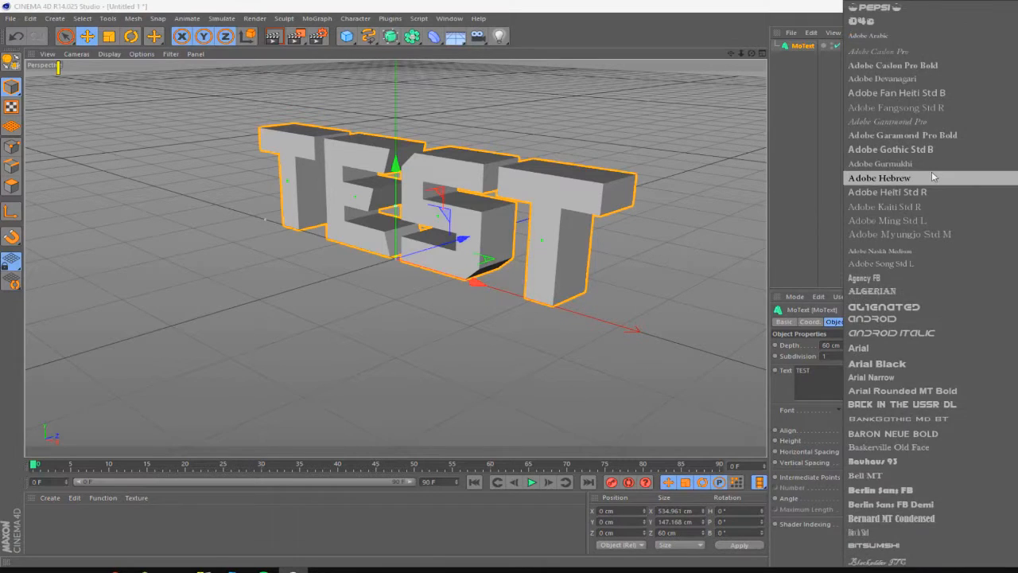
scroll(923, 183, down, 6)
scroll(907, 287, down, 20)
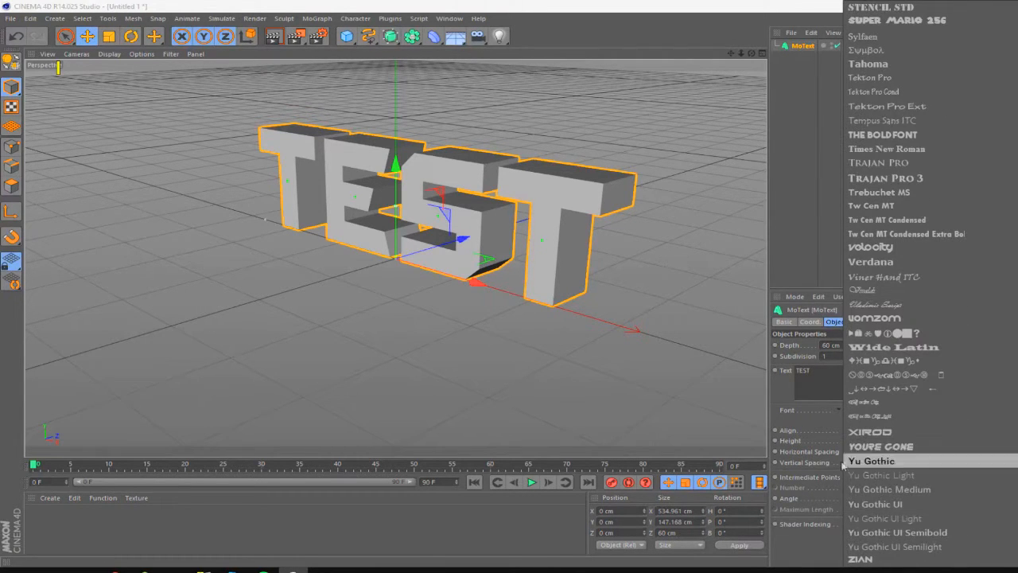
click(880, 446)
Set the font of the TEST text to The Bold Font
click(893, 410)
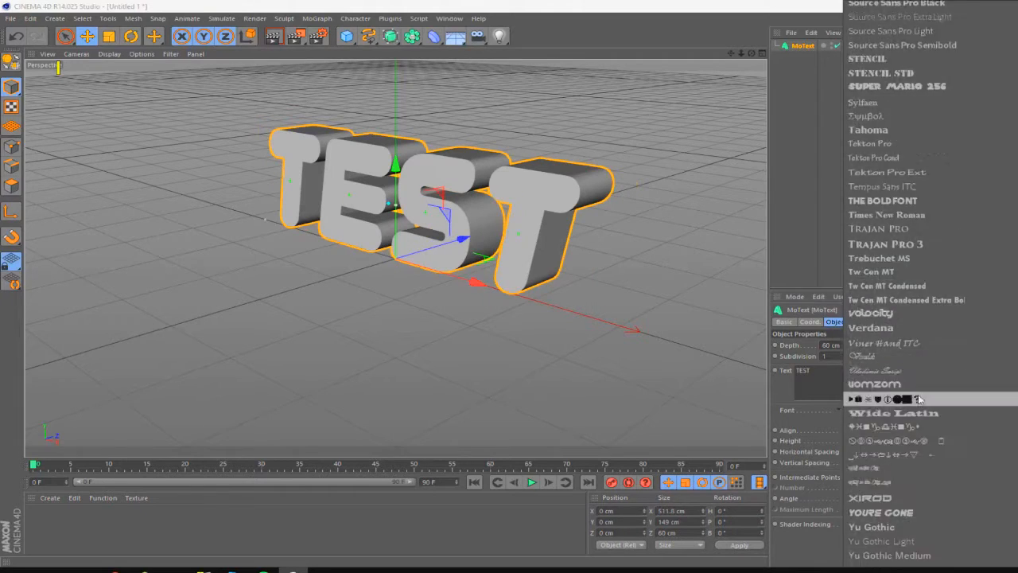
scroll(899, 422, up, 3)
click(879, 397)
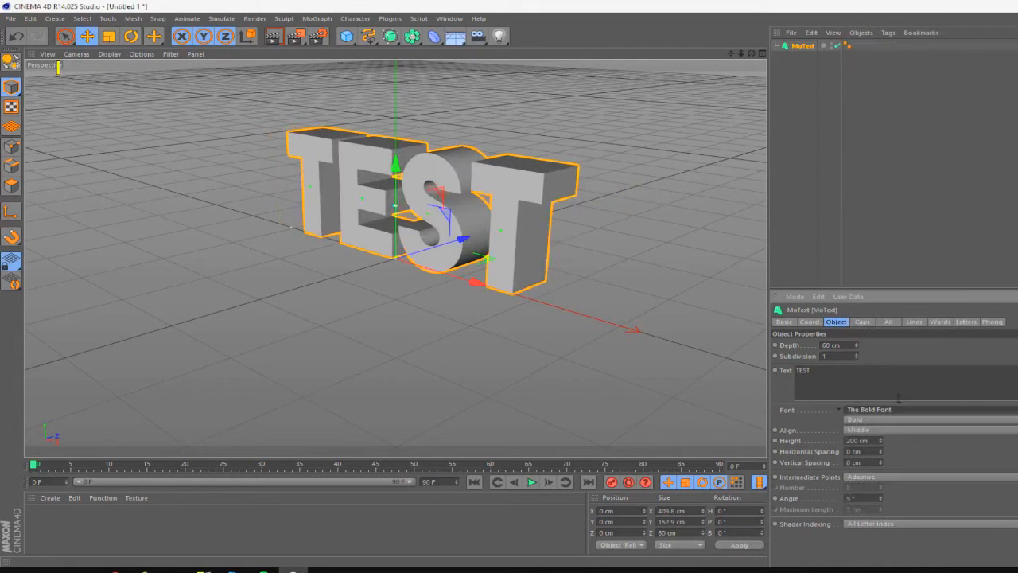
click(859, 410)
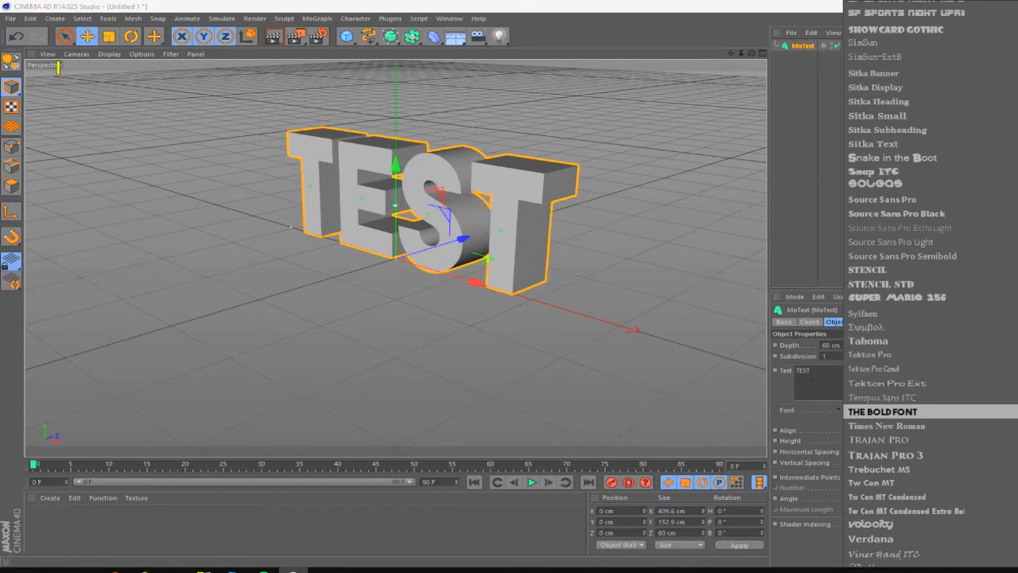
click(867, 412)
Add a null object to the scene and rename it Lightroom
drag(750, 54, 818, 44)
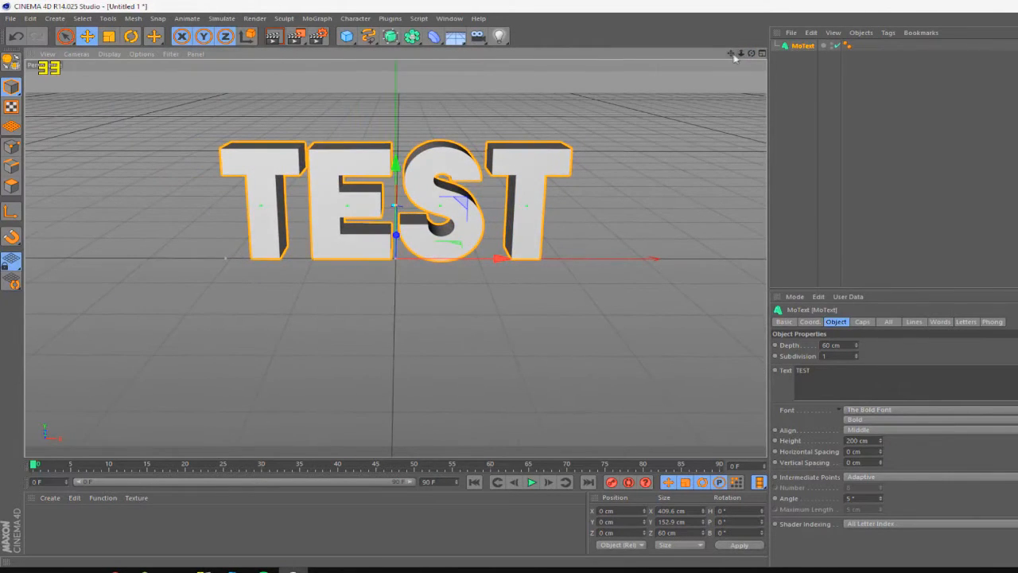
mouse_move(752, 55)
mouse_down()
mouse_move(729, 65)
mouse_move(751, 51)
mouse_up()
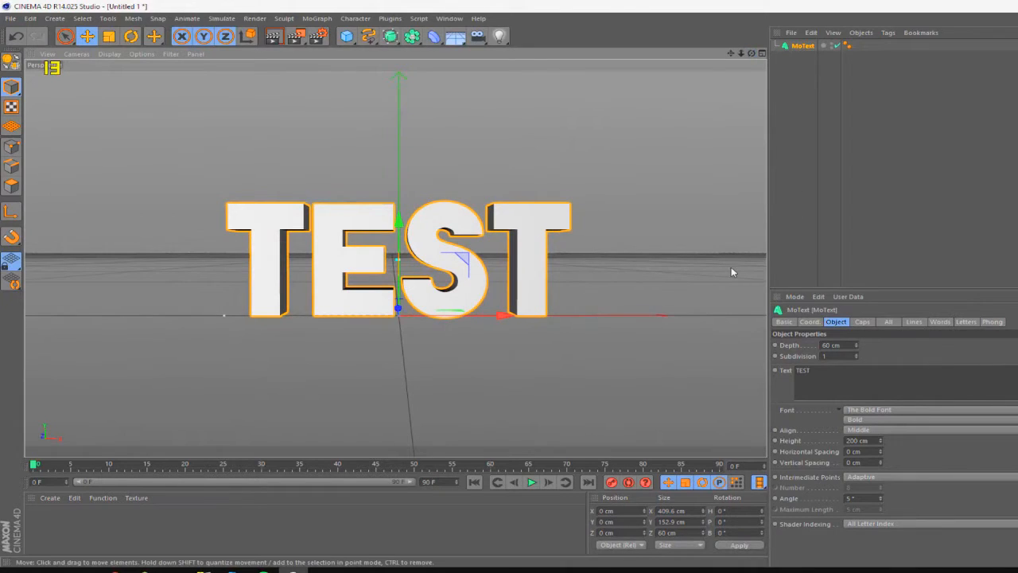
click(784, 127)
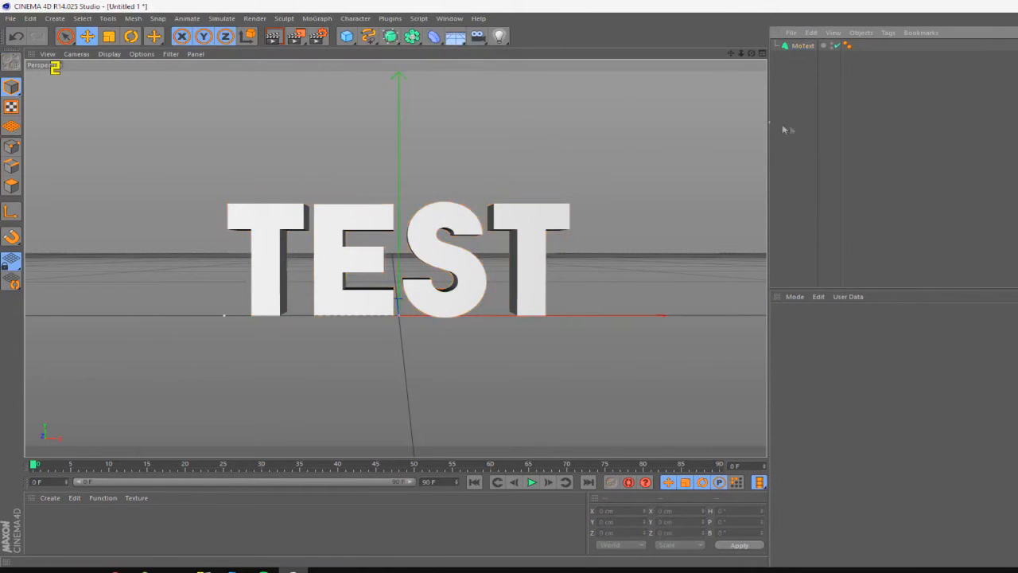
drag(347, 36, 393, 57)
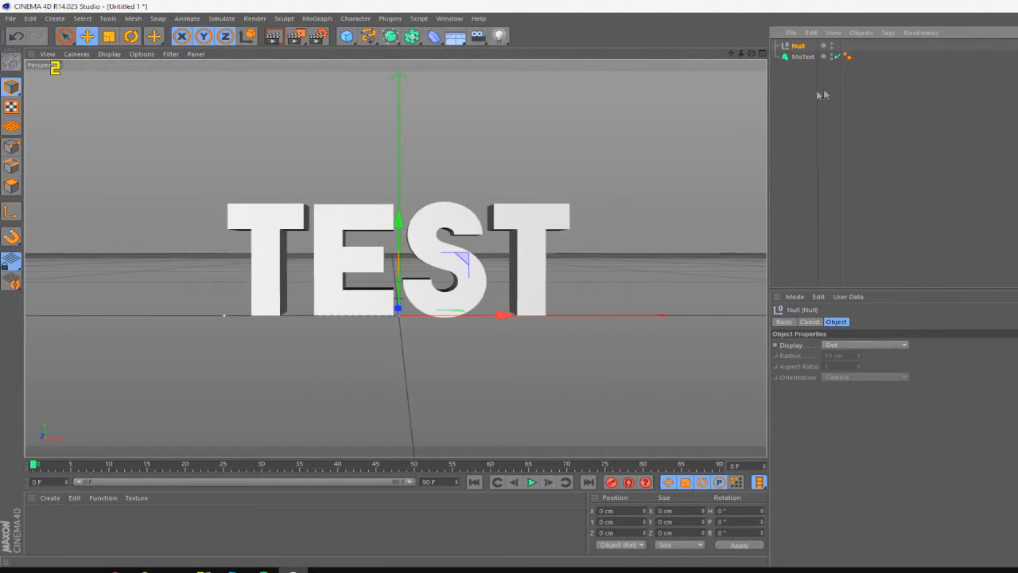
right_click(801, 50)
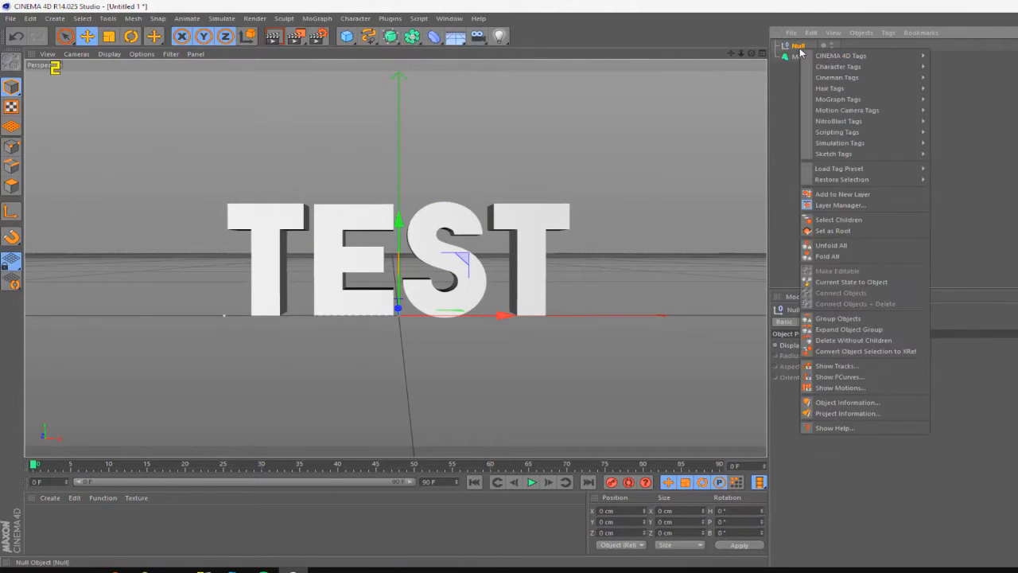
click(791, 91)
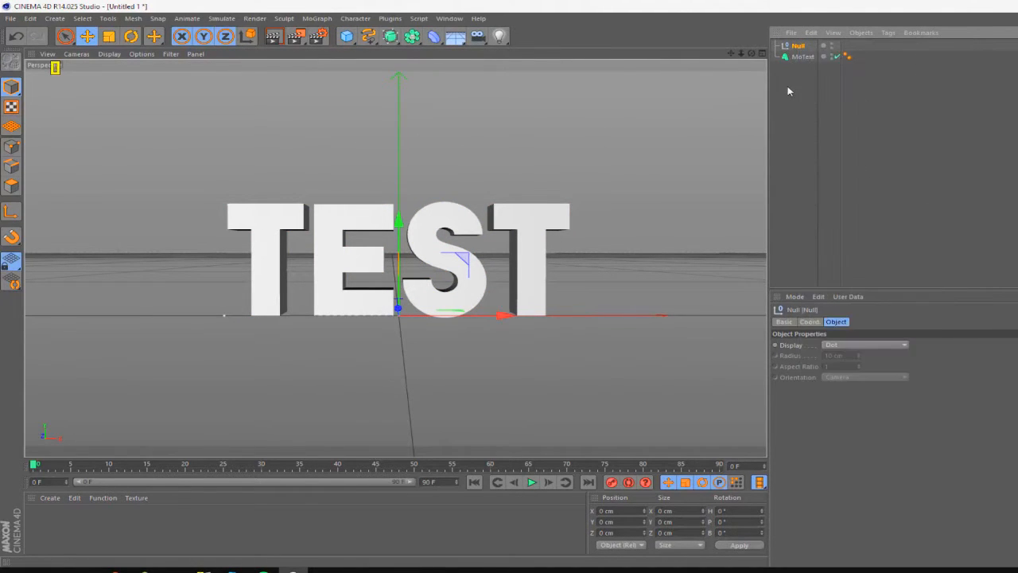
double_click(800, 46)
text(Lightroom)
key(Return)
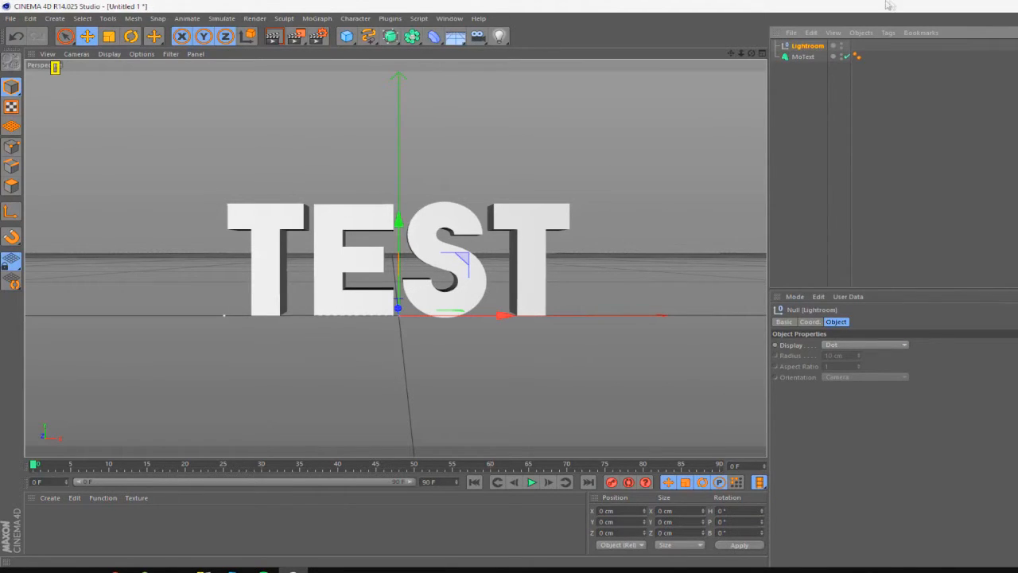
Create a new material in the material manager with nothing selected in the scene
click(824, 164)
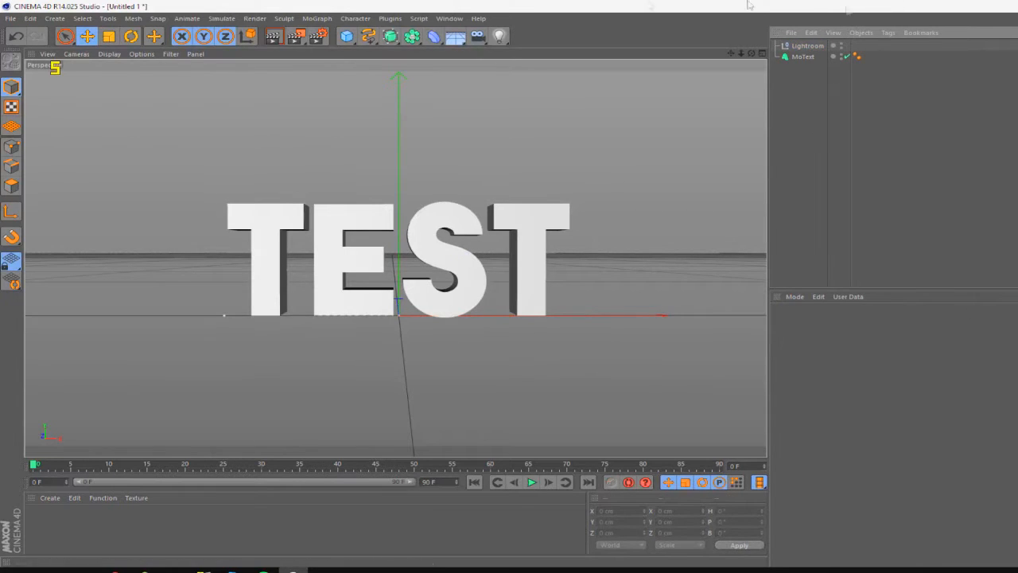
drag(742, 54, 722, 57)
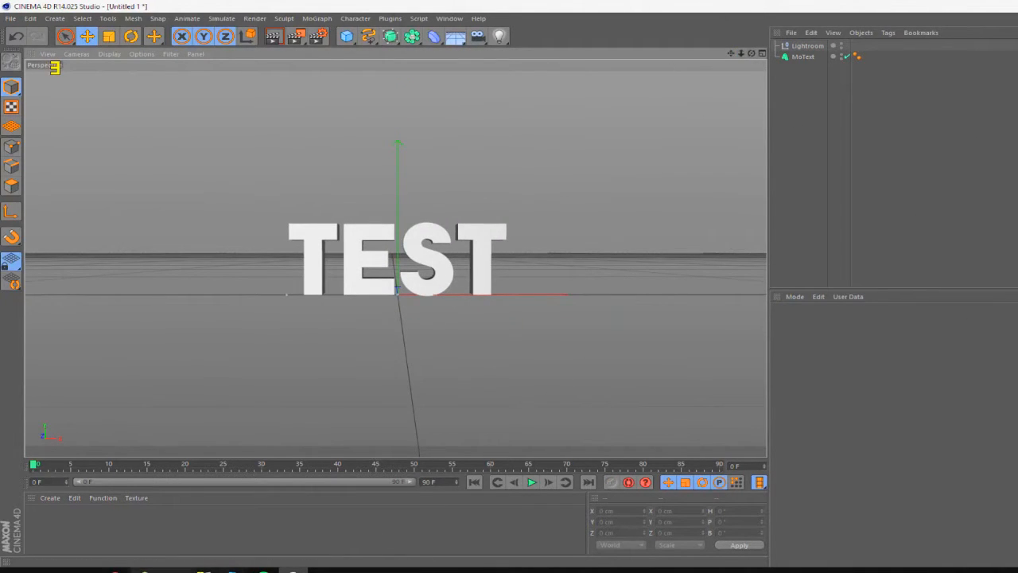
double_click(141, 545)
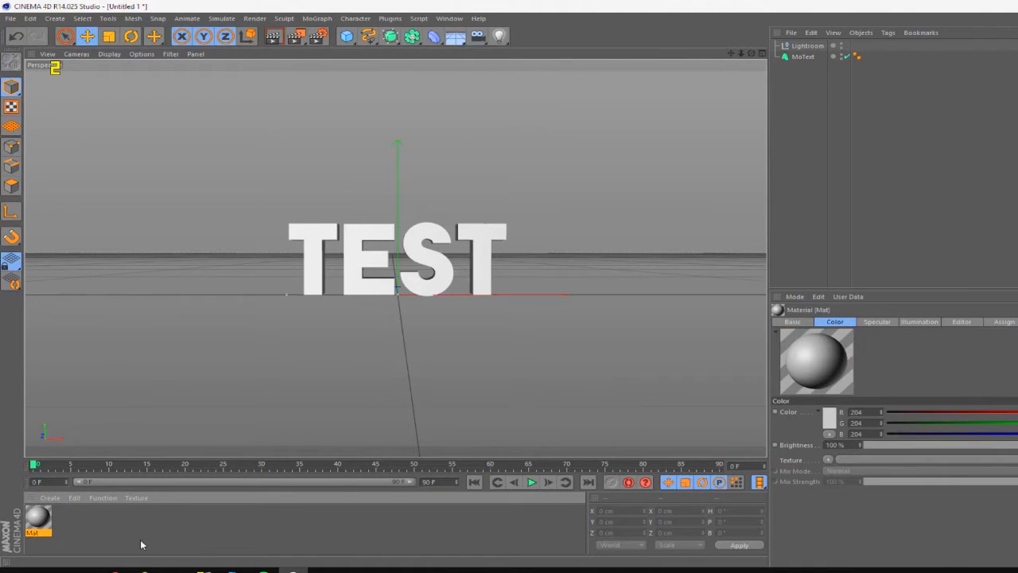
Open the new material for editing and turn off its Specular channel
double_click(36, 521)
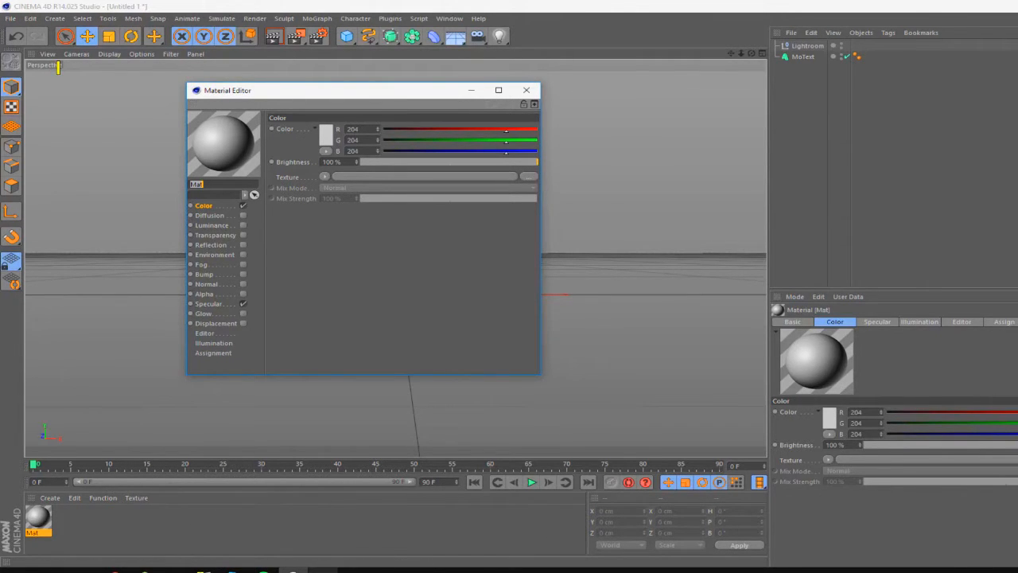
click(323, 569)
click(322, 569)
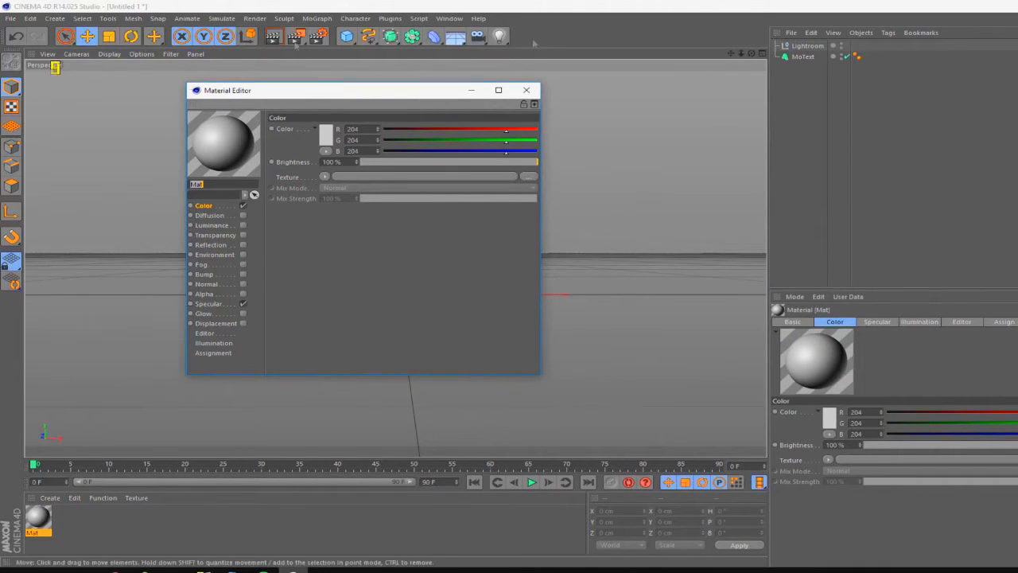
click(242, 303)
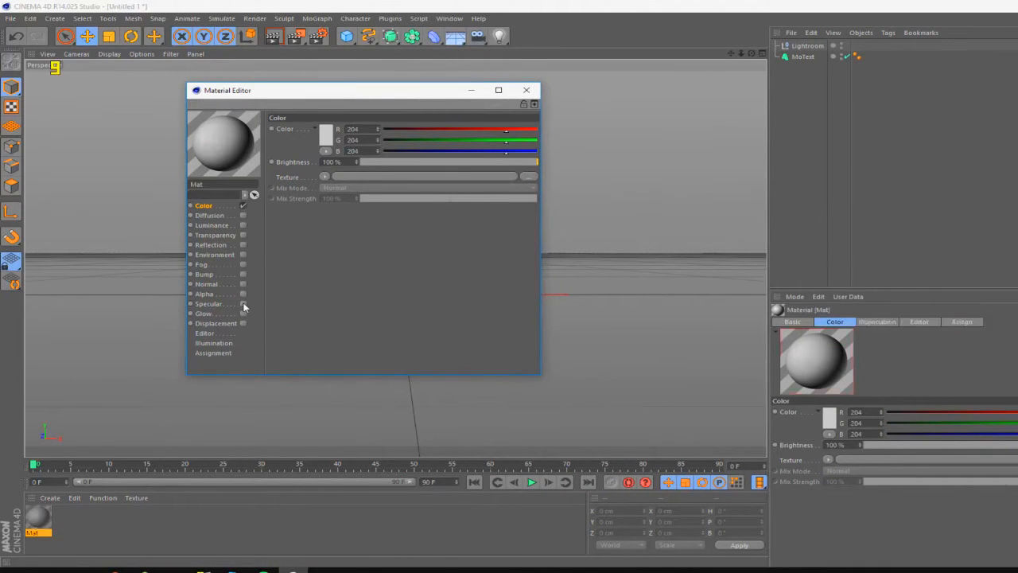
Load a Gradient shader as the material's color texture and set the gradient type to 2D - V
click(326, 178)
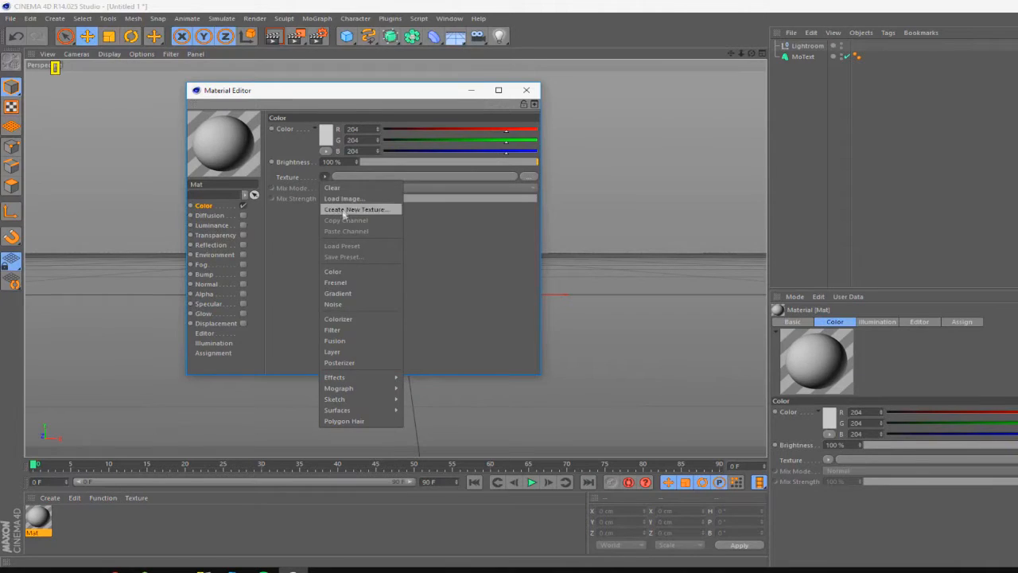
click(348, 292)
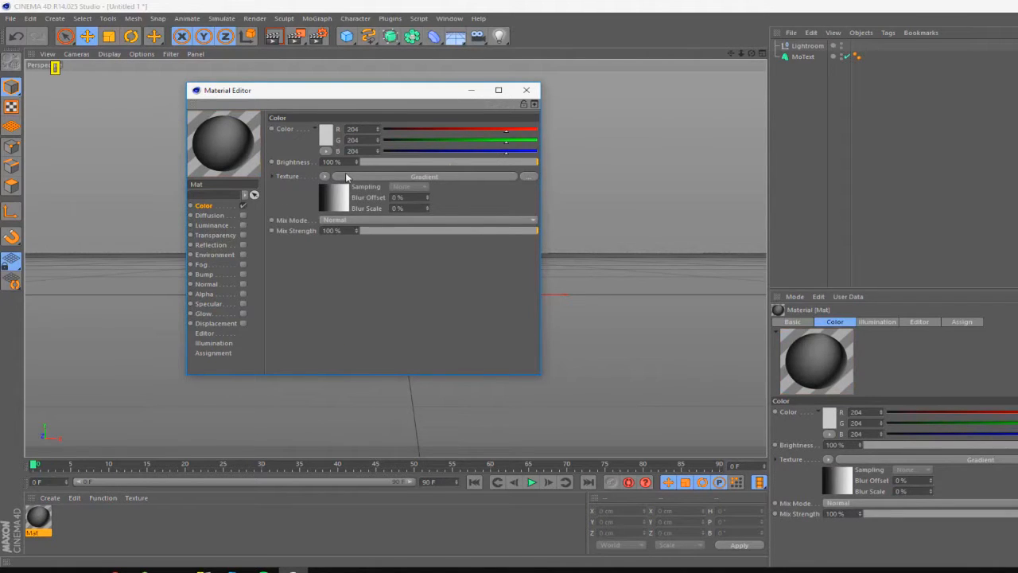
click(389, 179)
click(362, 222)
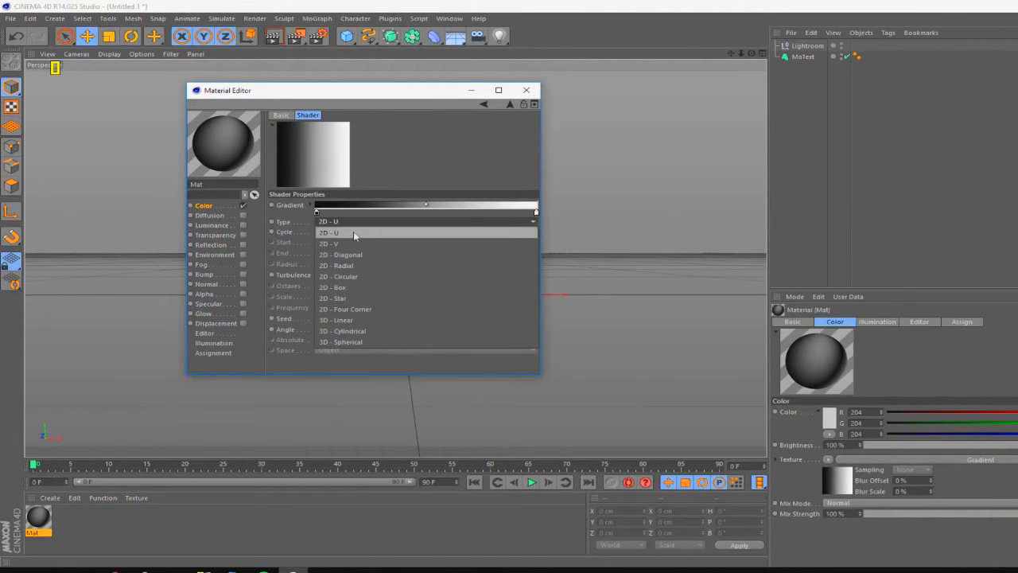
click(350, 245)
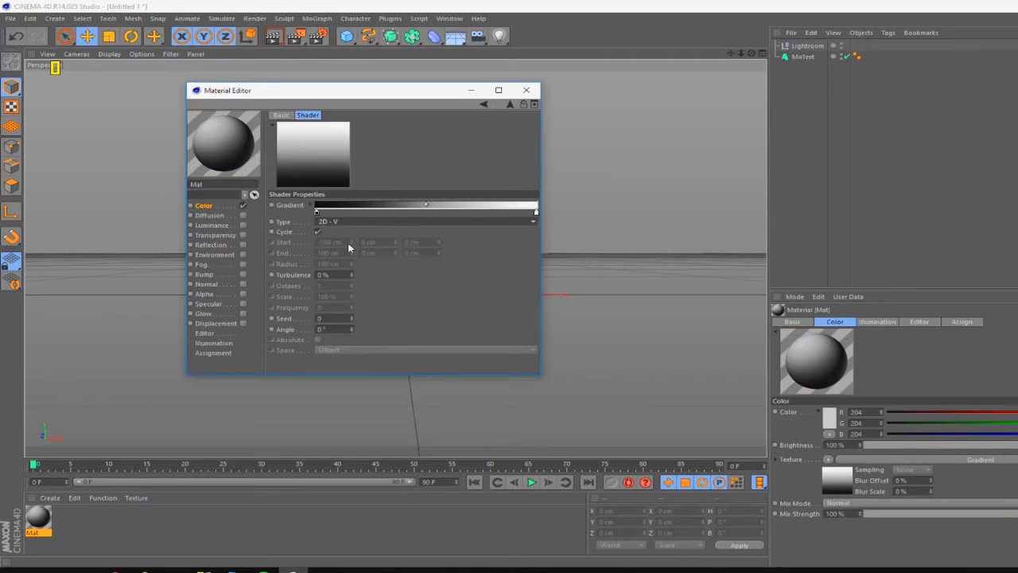
Change the gradient's white end knot to black and add black knots at four spots between the two ends
double_click(535, 214)
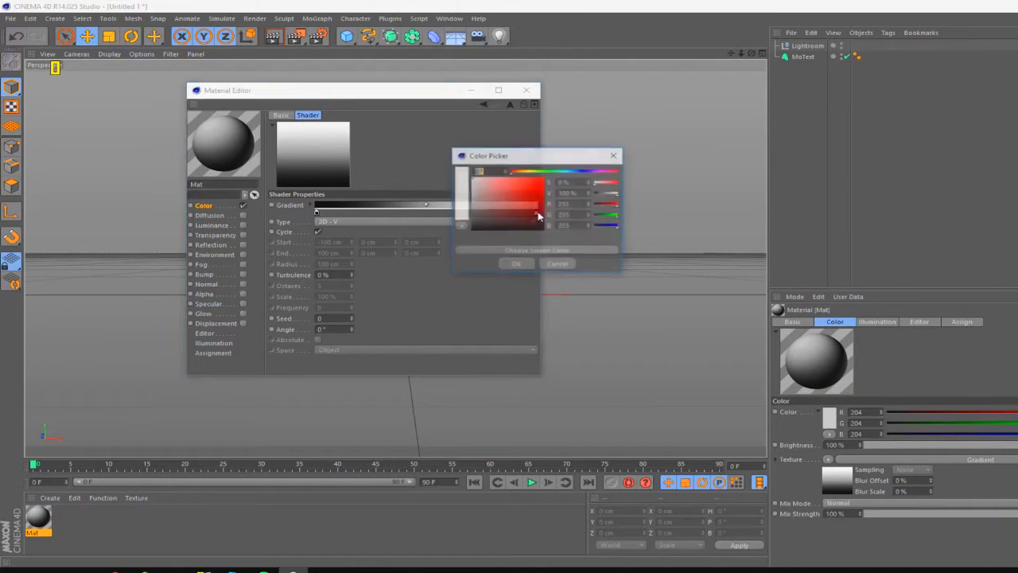
click(517, 266)
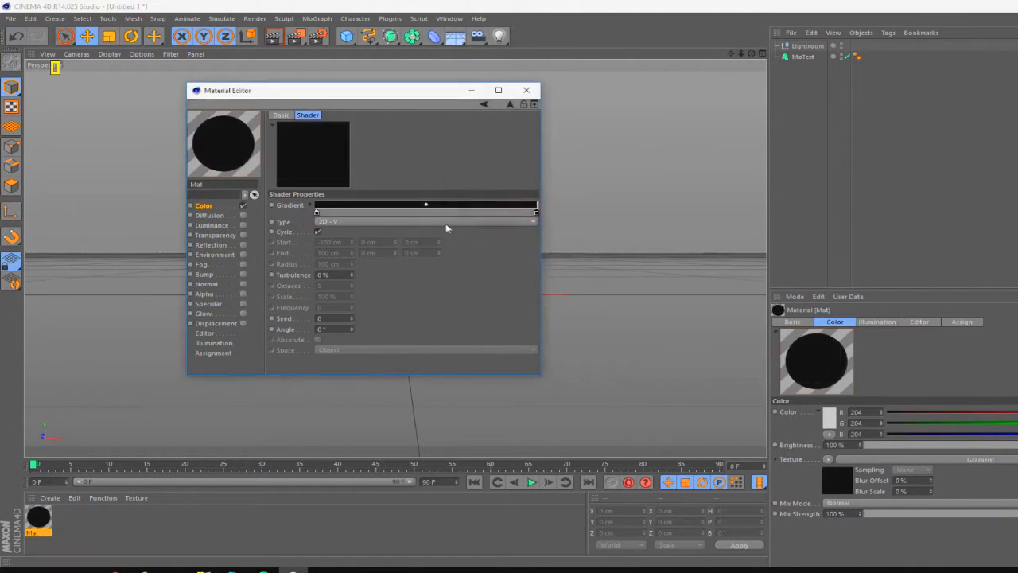
click(363, 213)
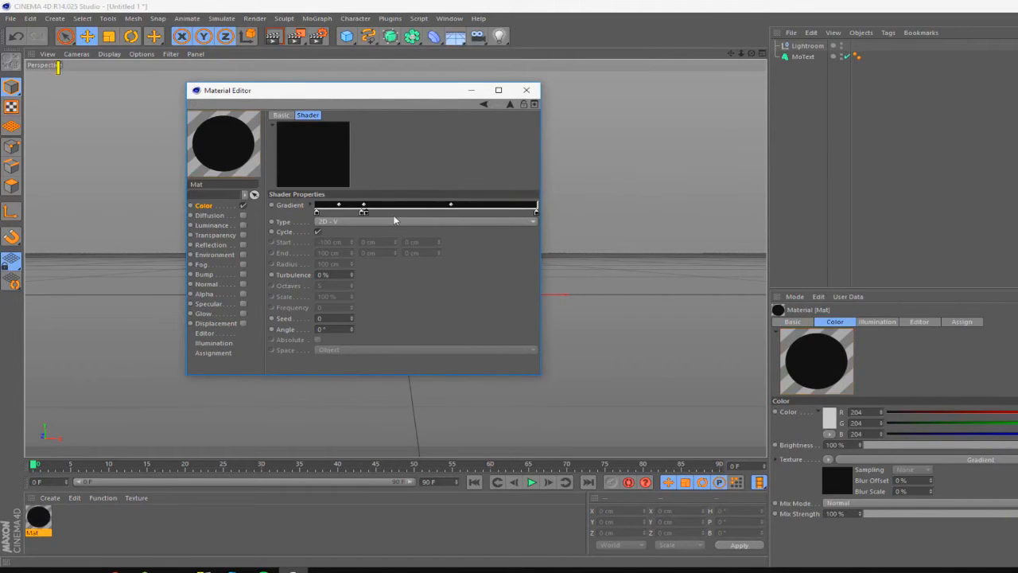
click(401, 213)
click(423, 212)
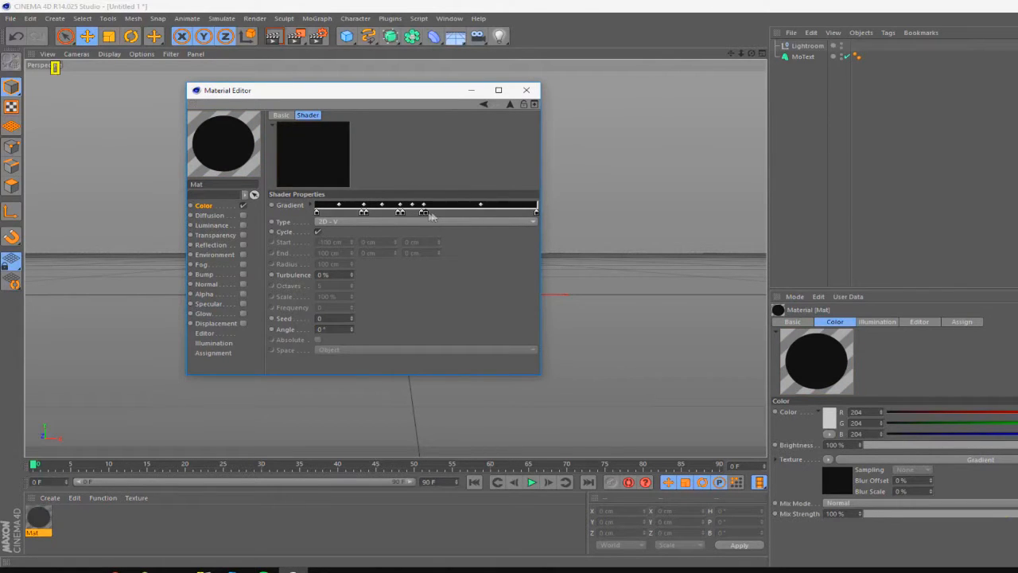
click(480, 212)
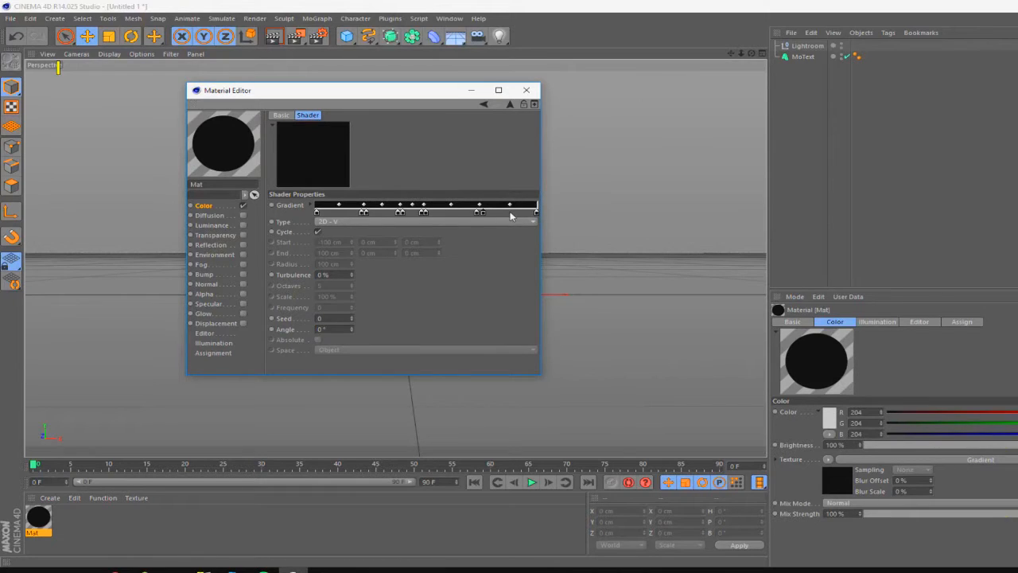
Add five white knots to the gradient, one in each gap between the black knots, to form alternating stripes
double_click(510, 213)
click(484, 263)
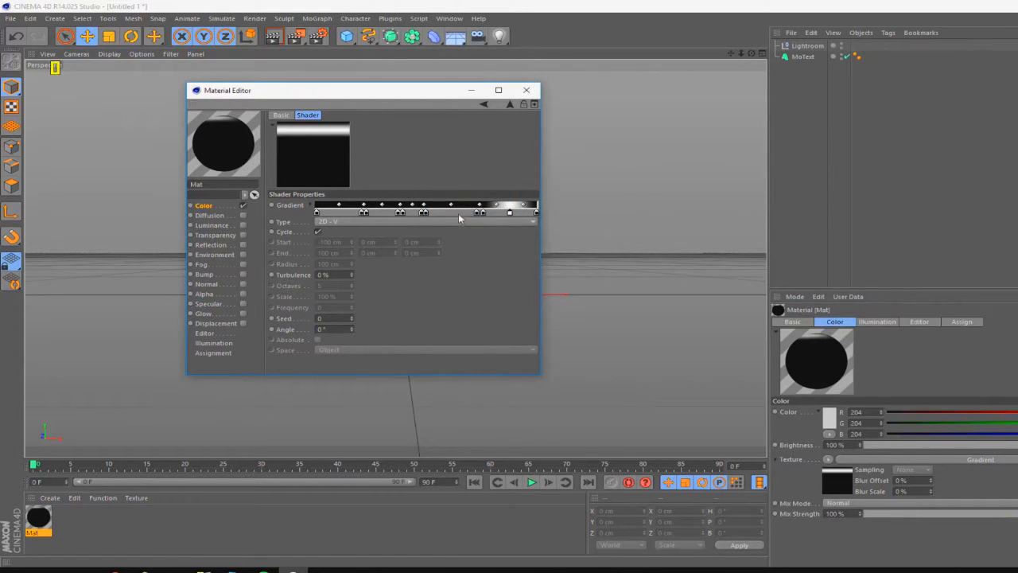
double_click(448, 213)
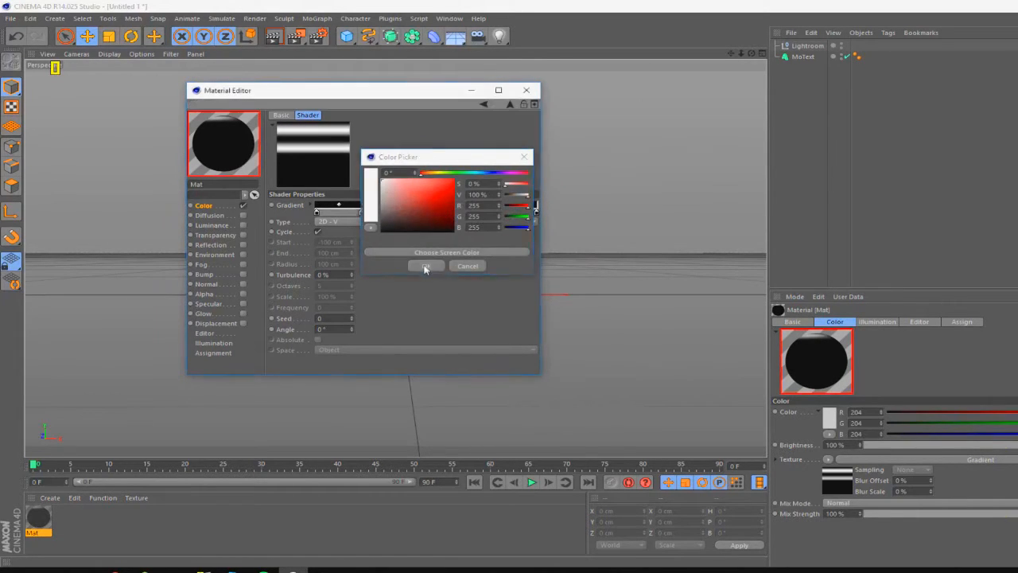
click(422, 263)
double_click(415, 213)
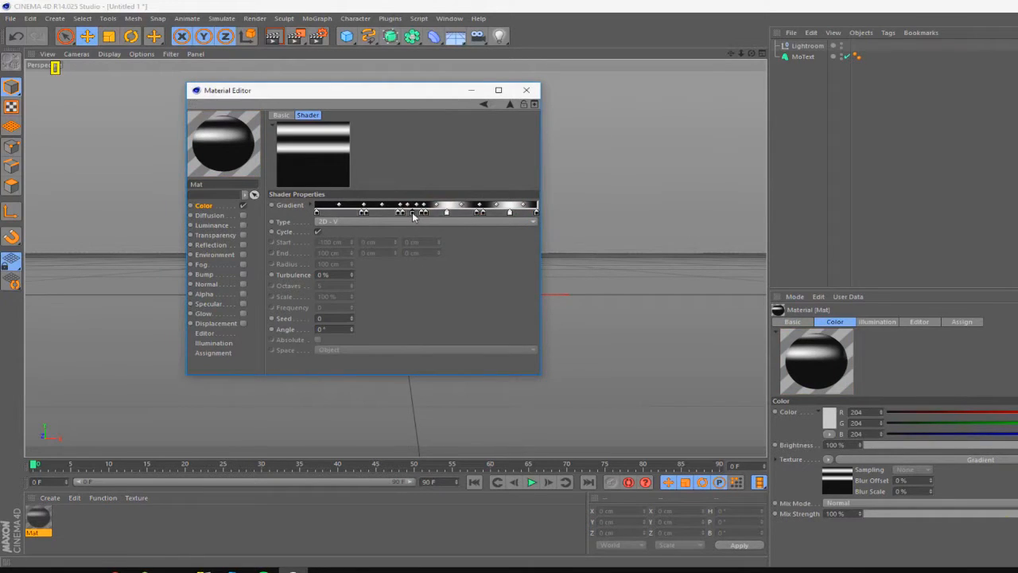
click(392, 265)
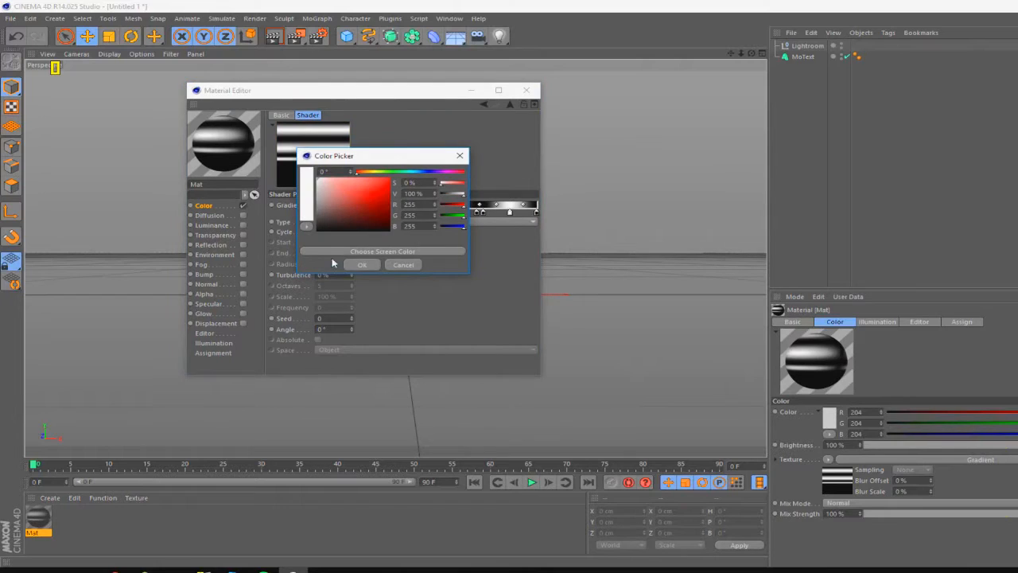
click(354, 264)
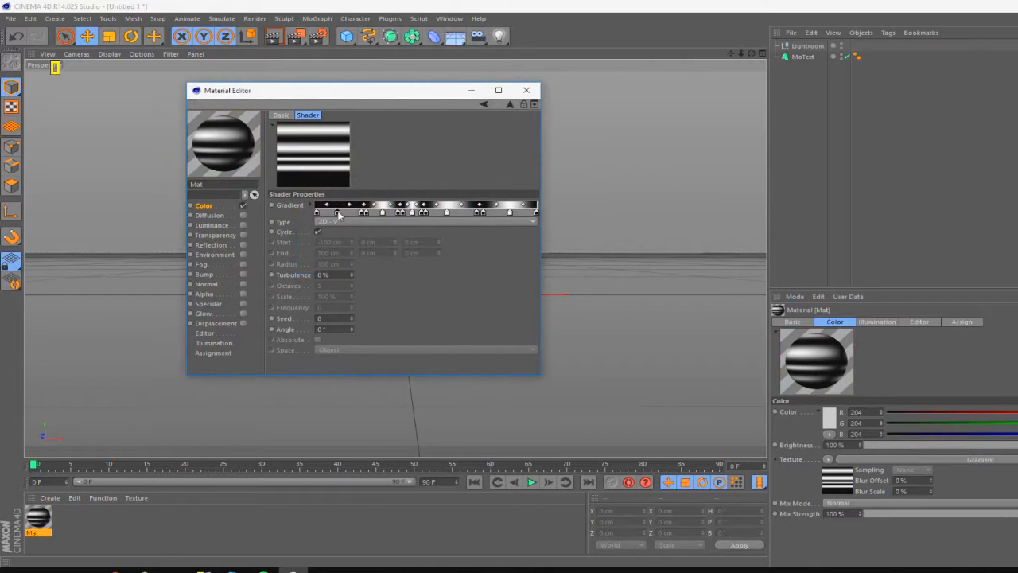
double_click(338, 213)
click(277, 170)
click(318, 266)
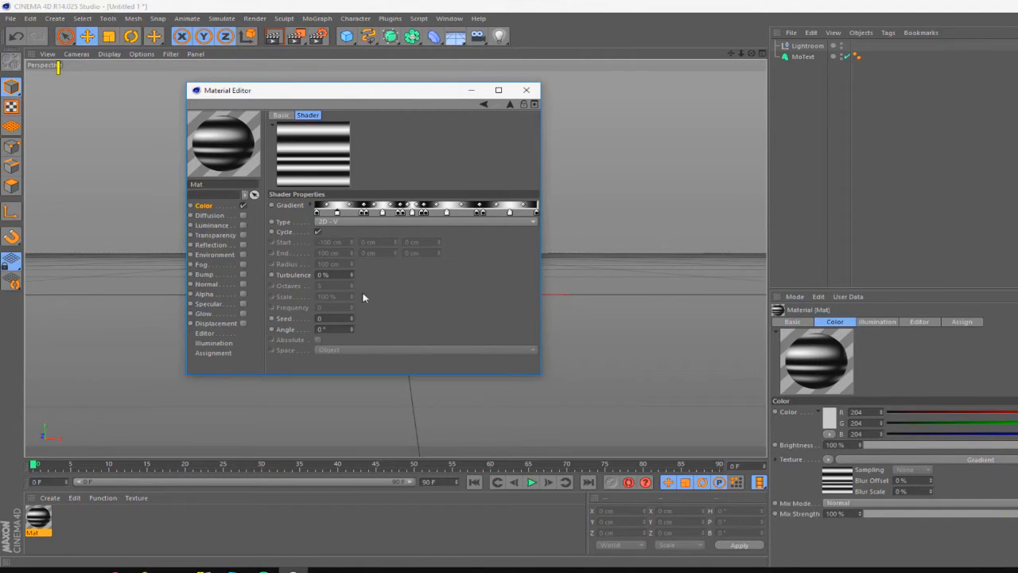
Set the gradient's Turbulence to 7.1 %
click(322, 274)
text(7.1)
key(Return)
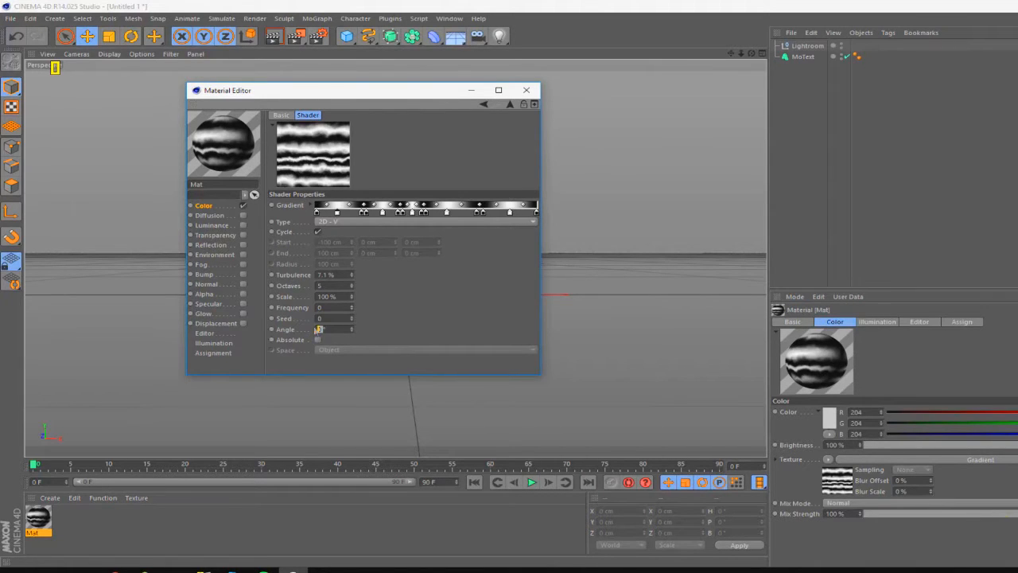
Try the Radial, Four Corner, Cylindrical, Spherical, Diagonal and 2D - U gradient types, and set the type back to 2D - V
click(328, 222)
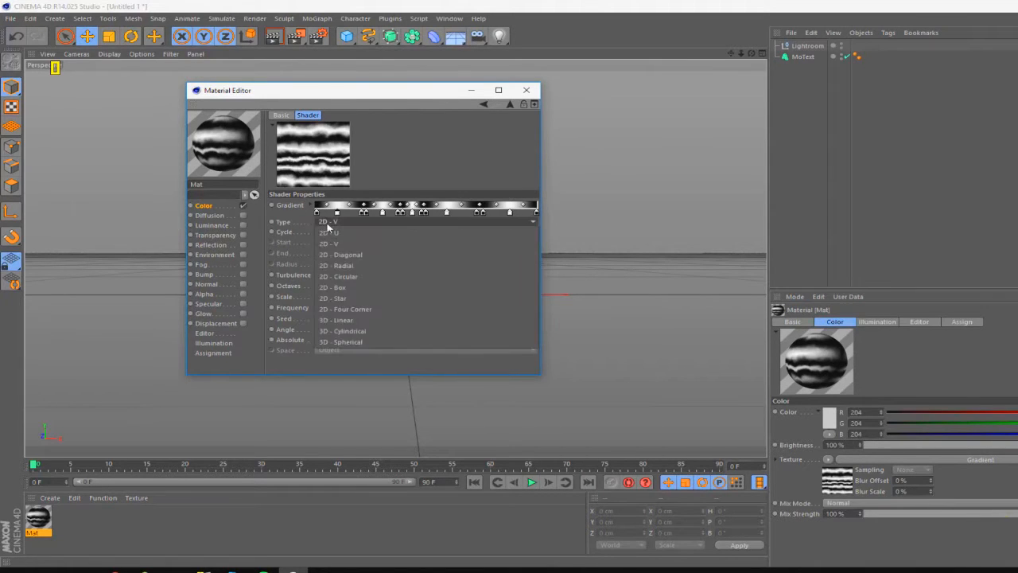
click(361, 266)
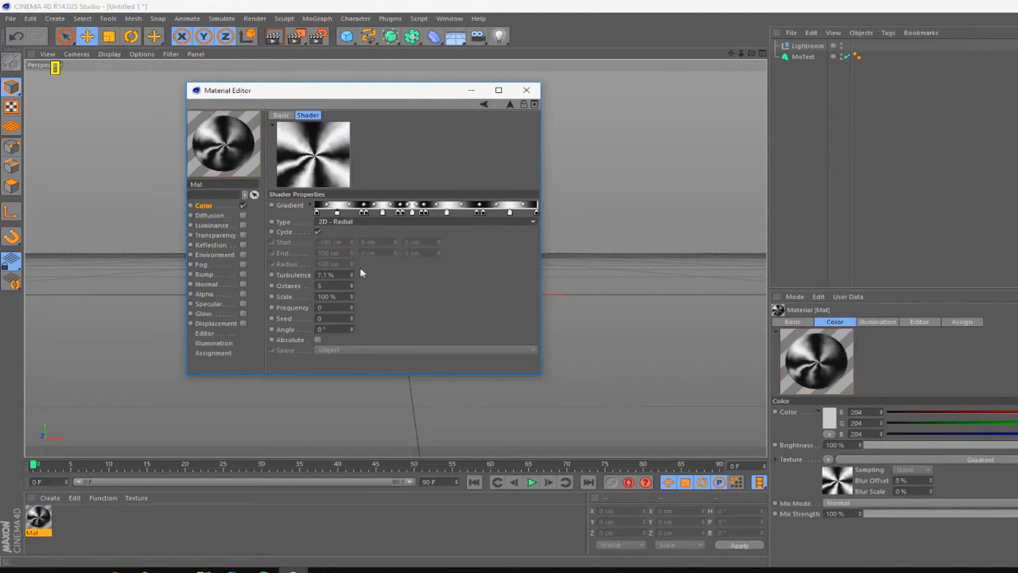
click(338, 222)
click(363, 308)
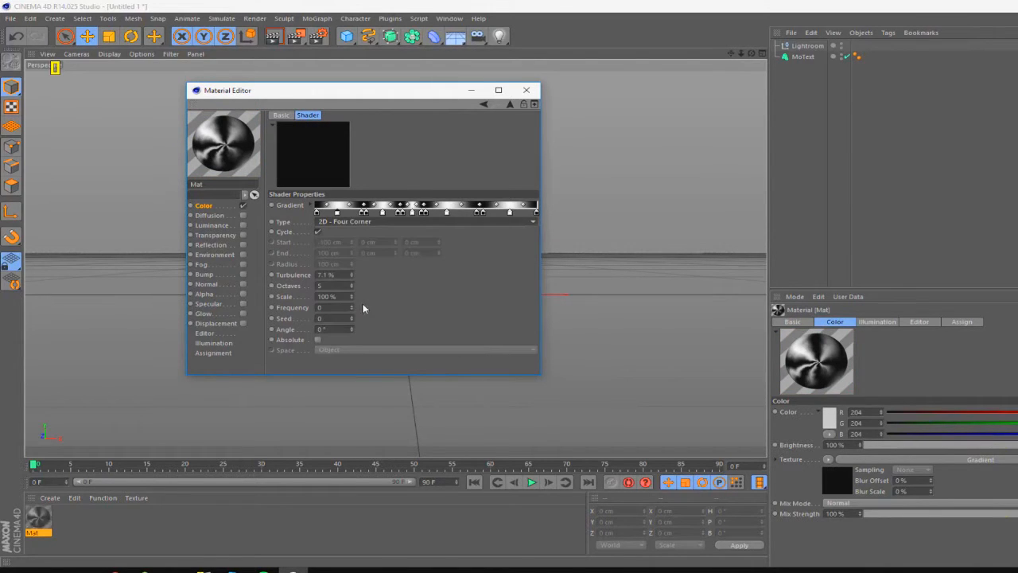
click(366, 222)
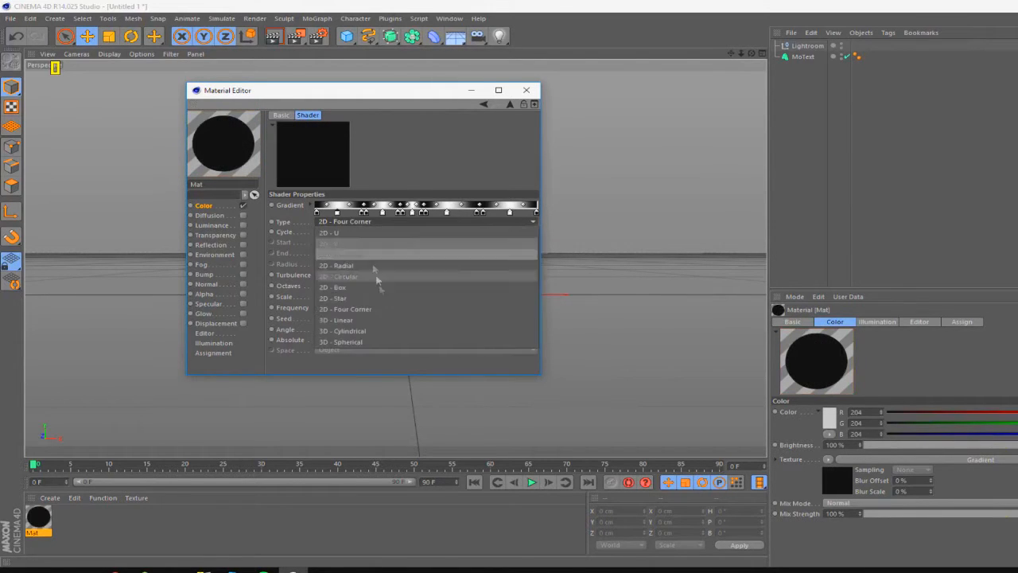
click(377, 331)
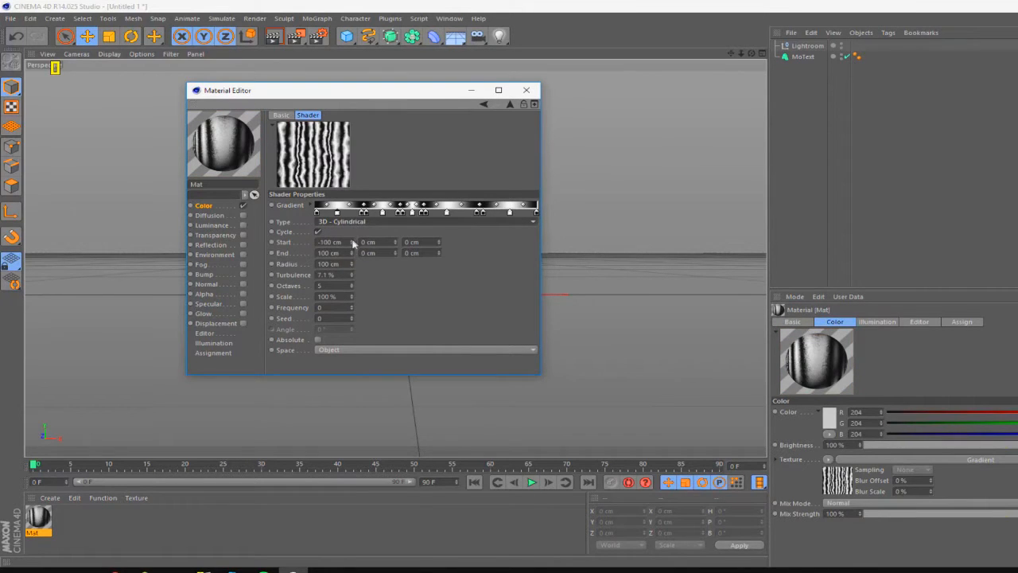
click(347, 223)
click(374, 338)
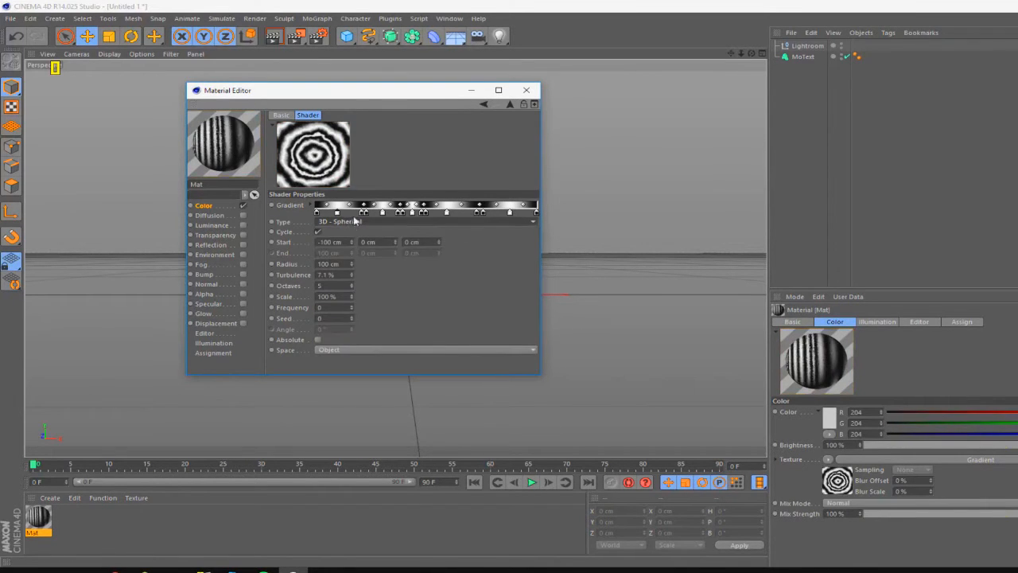
click(348, 223)
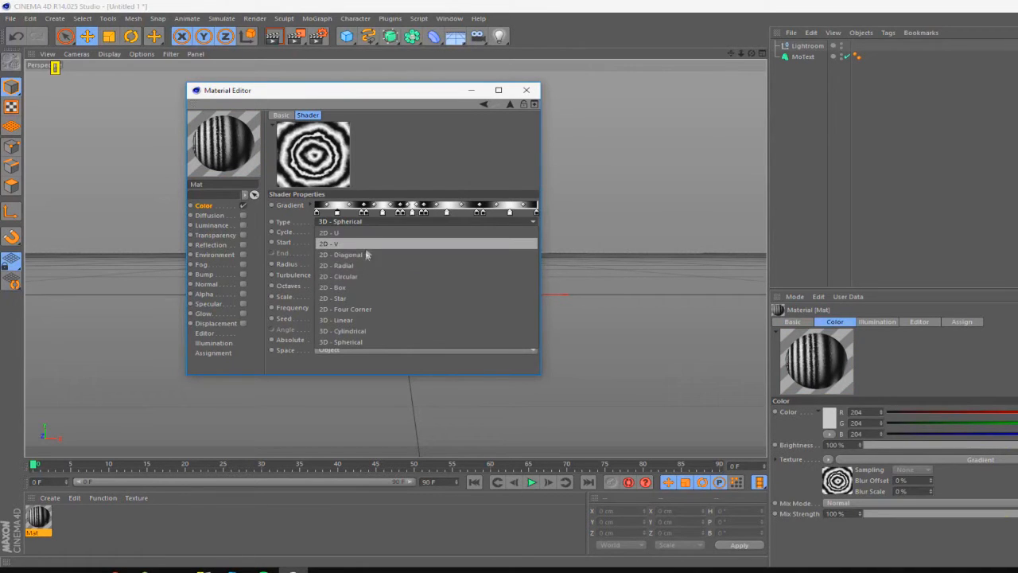
click(365, 254)
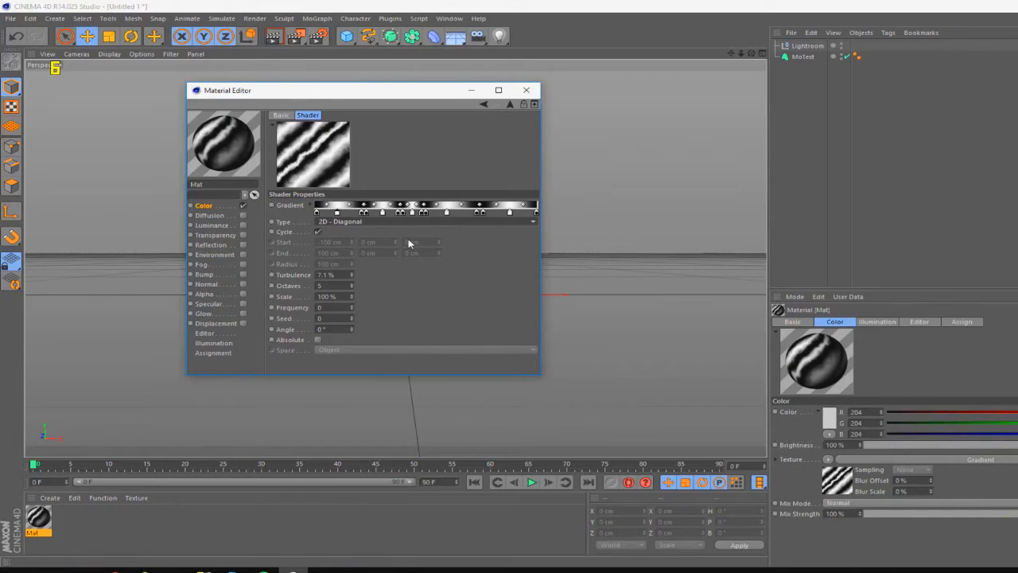
click(352, 224)
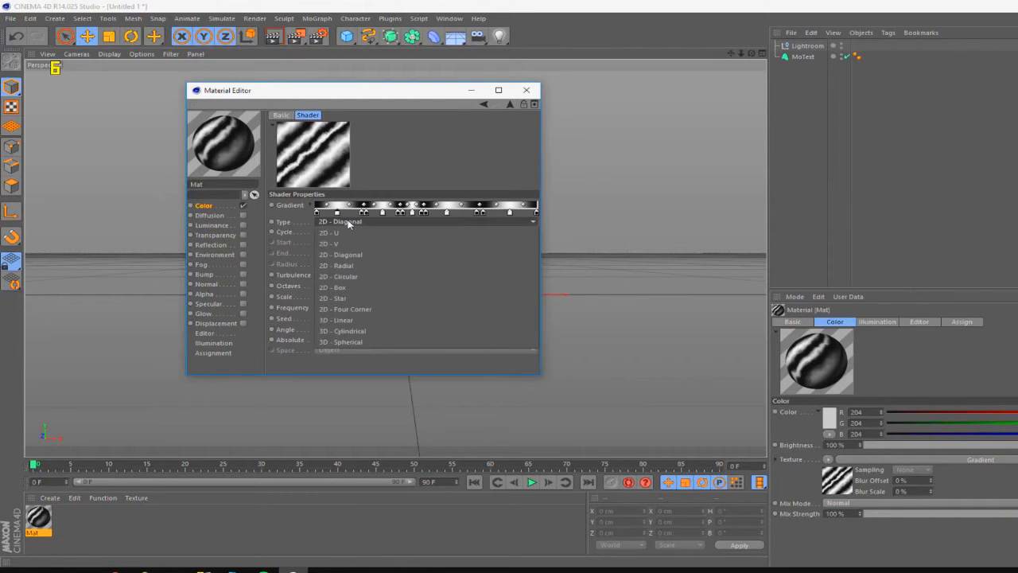
click(351, 237)
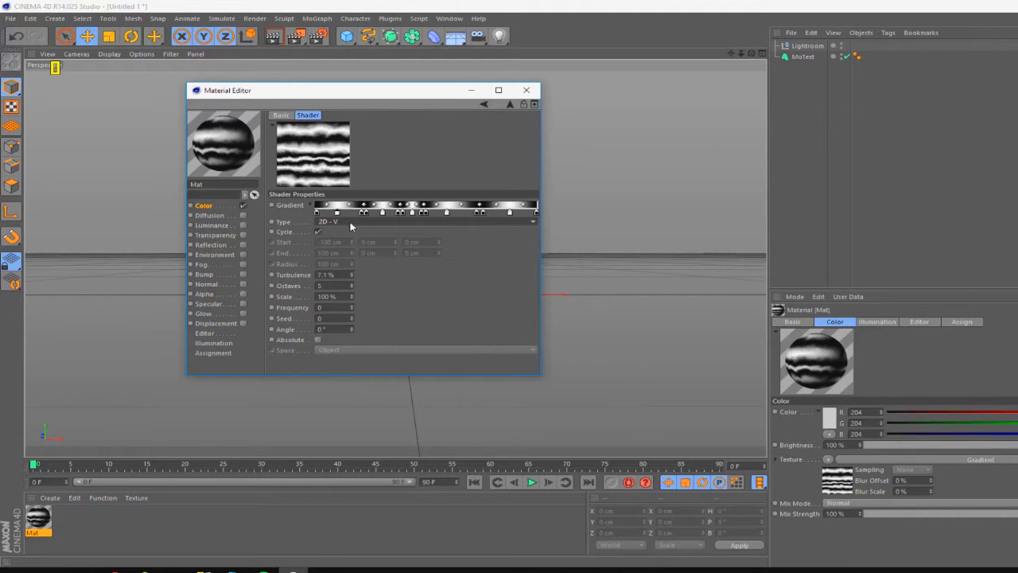
click(351, 224)
click(348, 232)
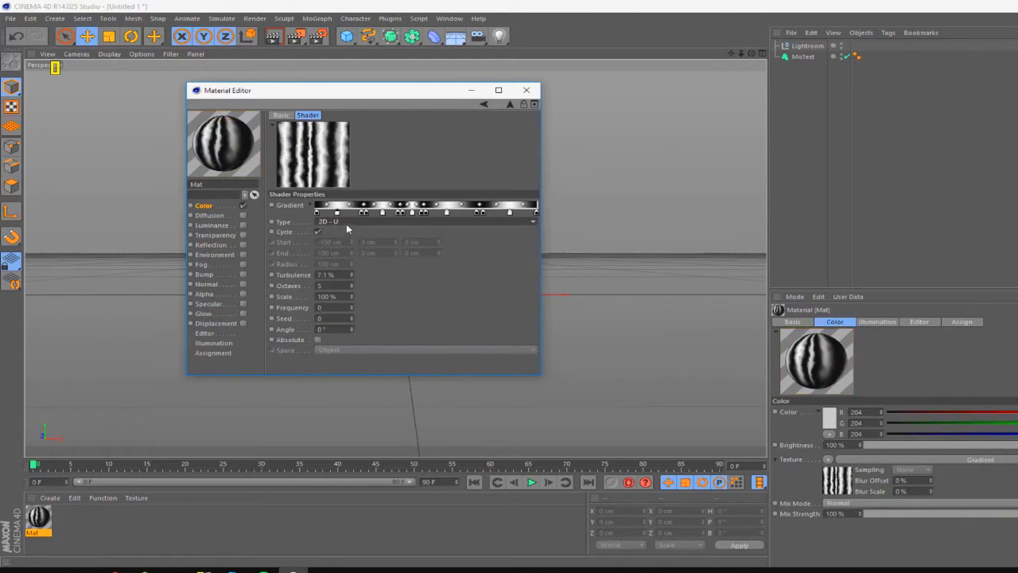
click(346, 224)
click(352, 238)
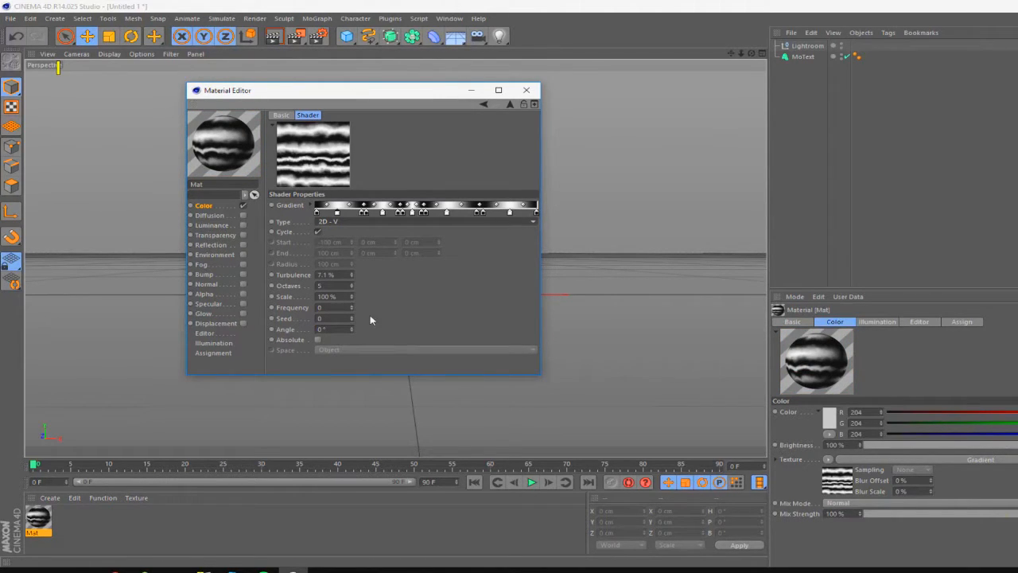
Close the material editor, add a Sky object to the scene and apply the striped gradient material to it
click(525, 90)
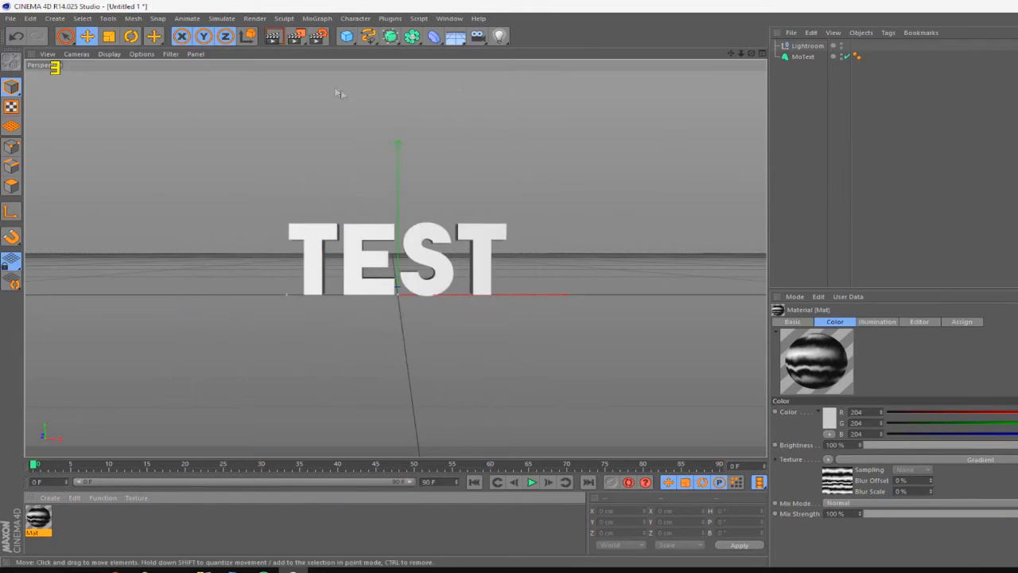
click(54, 18)
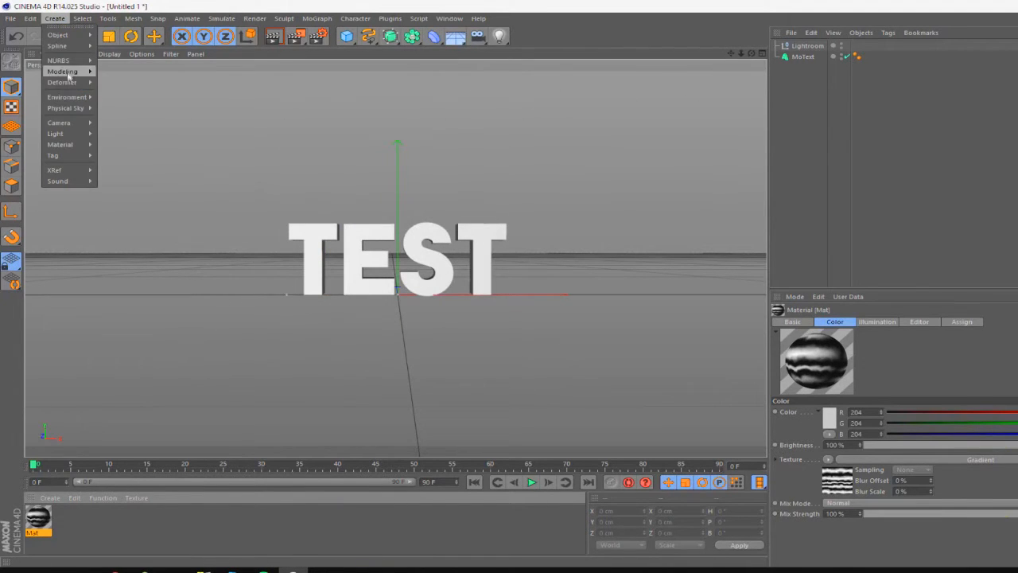
mouse_move(72, 97)
click(117, 112)
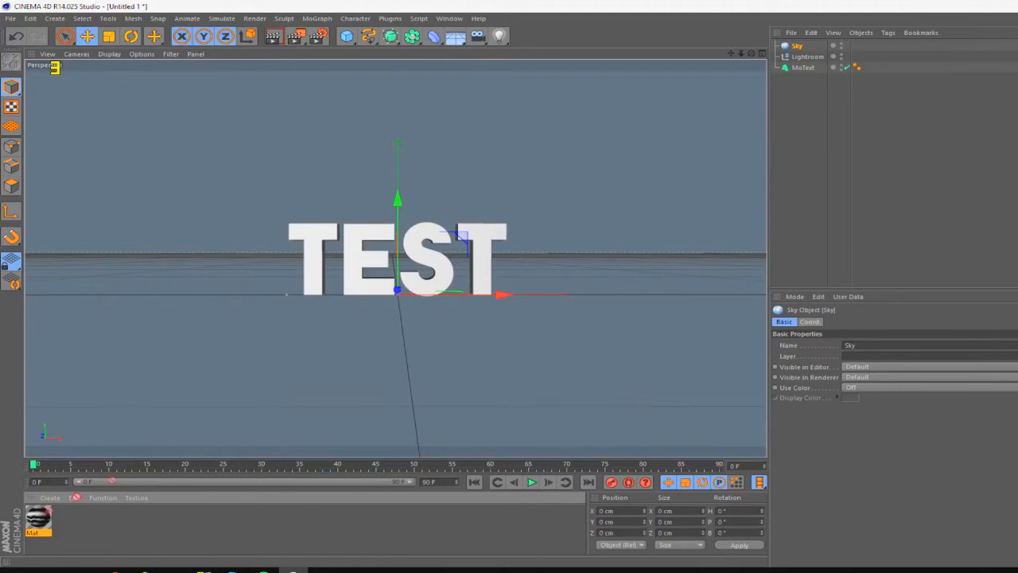
drag(802, 50, 798, 47)
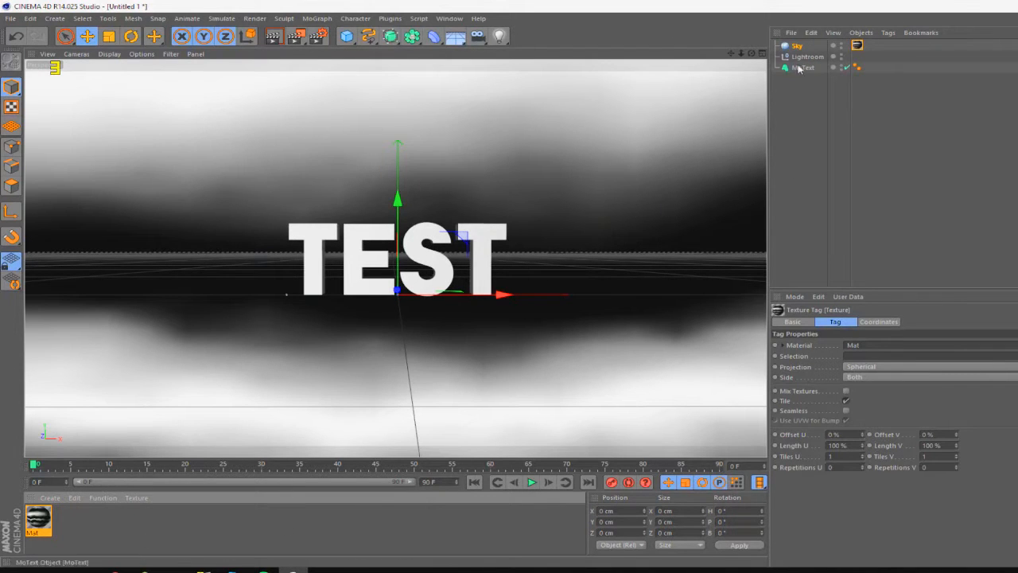
Try Cubic projection on the Sky's gradient texture tag, and set the projection back to Spherical
drag(752, 54, 517, 116)
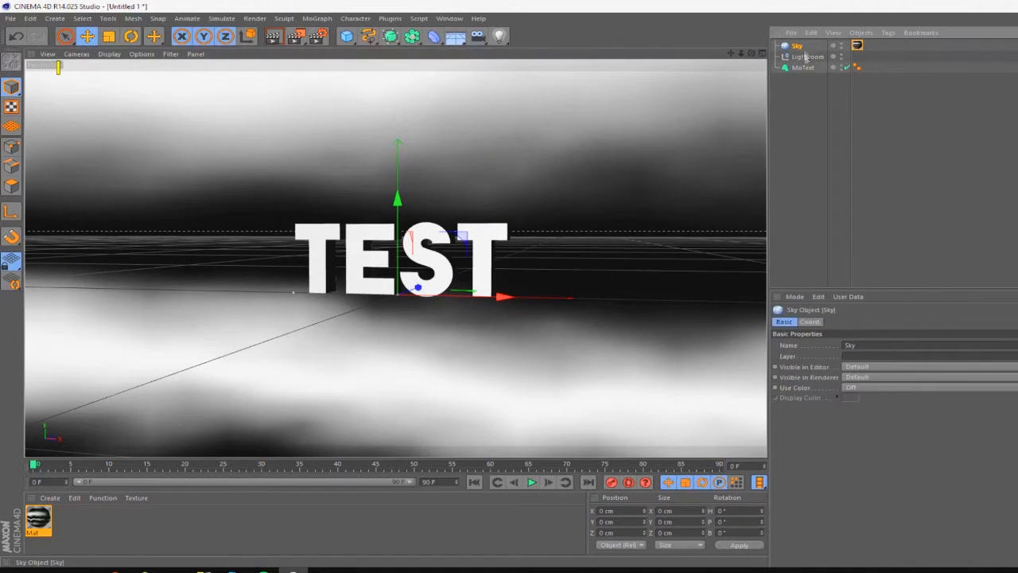
click(867, 47)
click(857, 45)
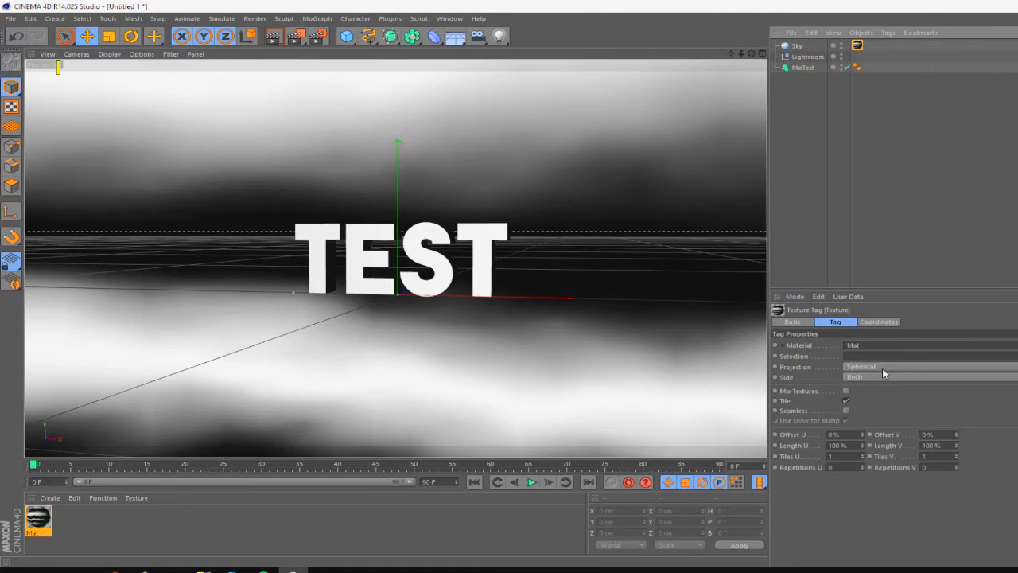
click(898, 369)
click(870, 414)
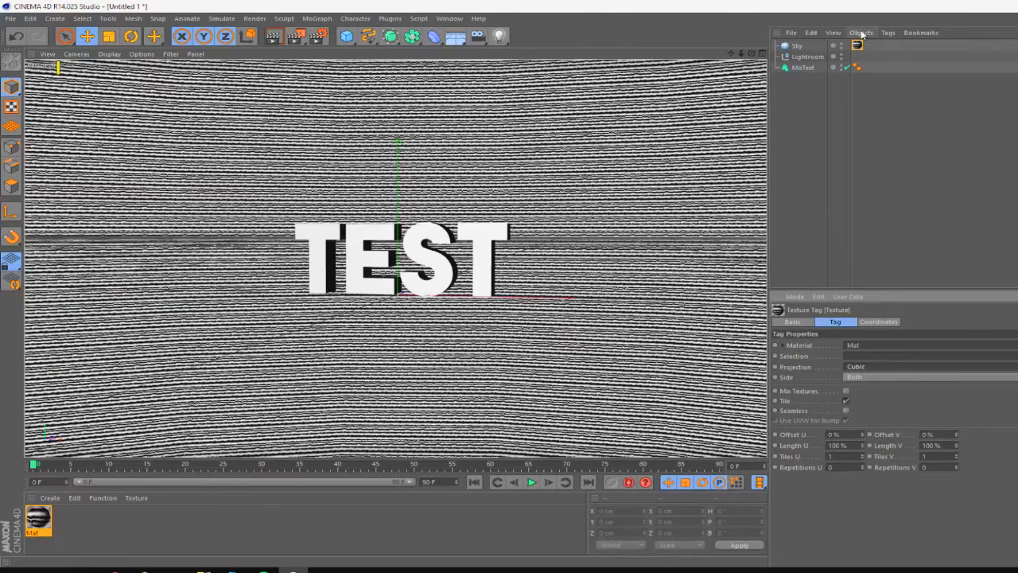
click(860, 366)
click(863, 375)
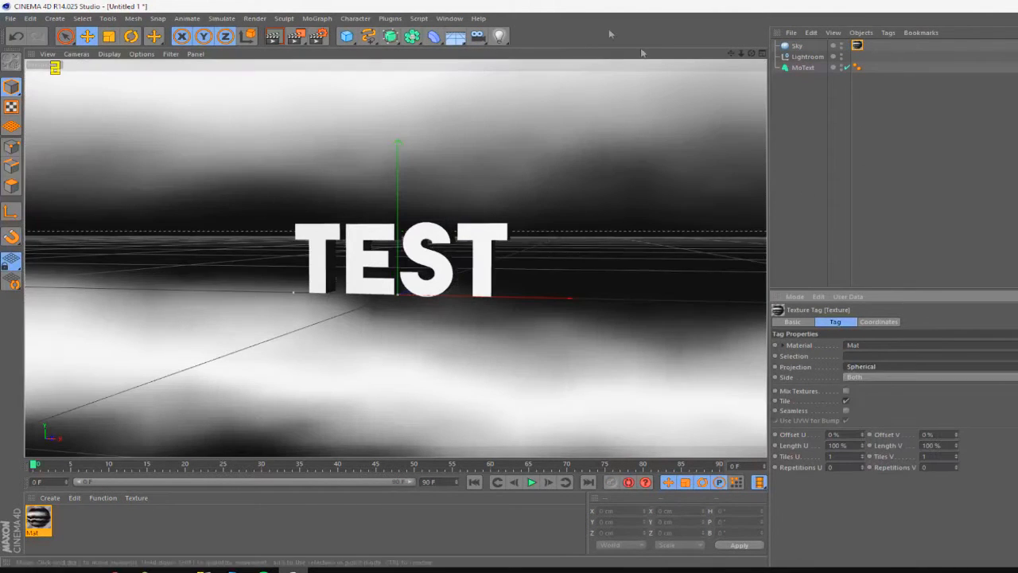
Add a Compositing tag to the Sky object and turn off Seen by Camera
click(796, 46)
right_click(795, 46)
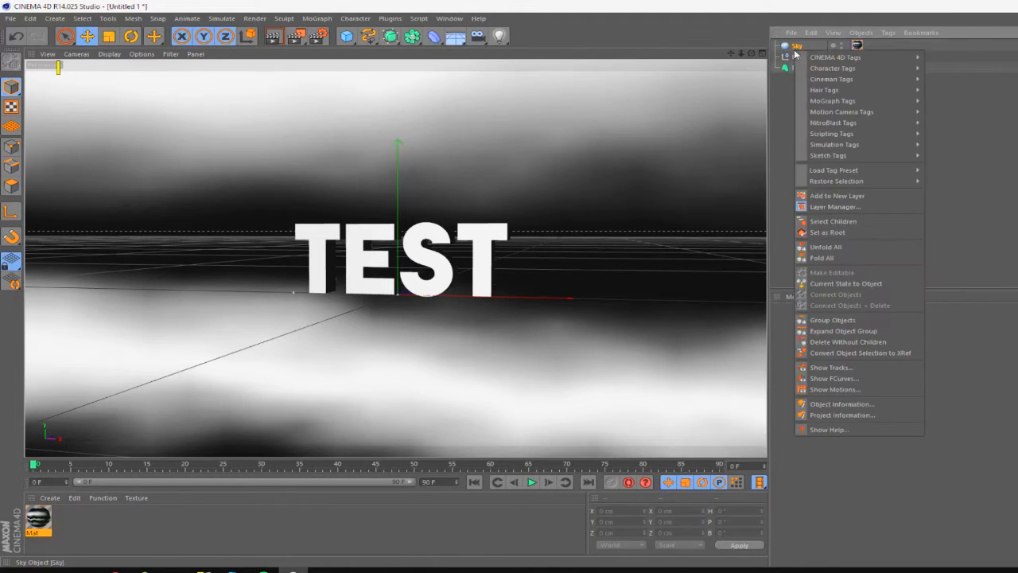
click(795, 49)
right_click(795, 46)
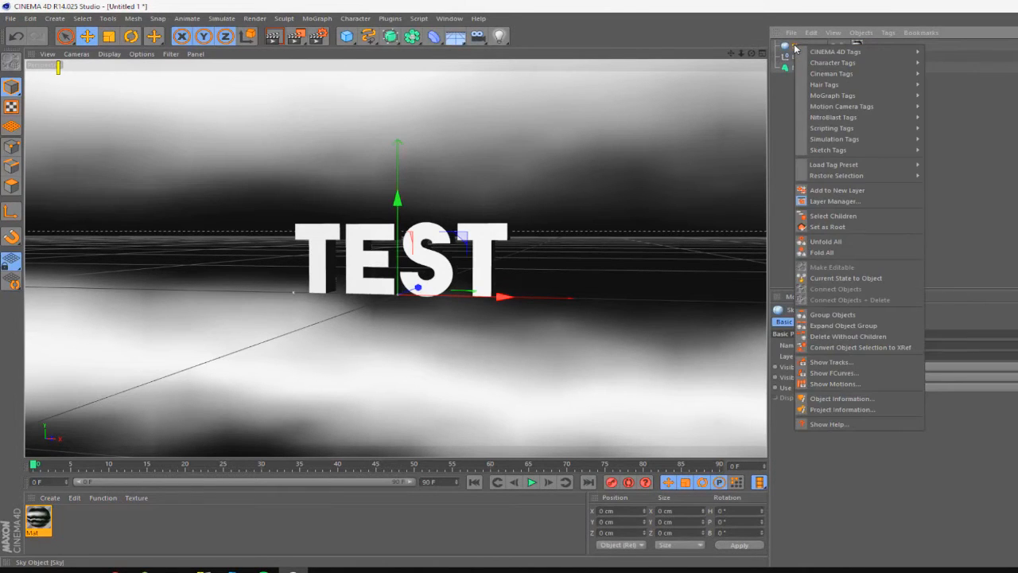
mouse_move(835, 52)
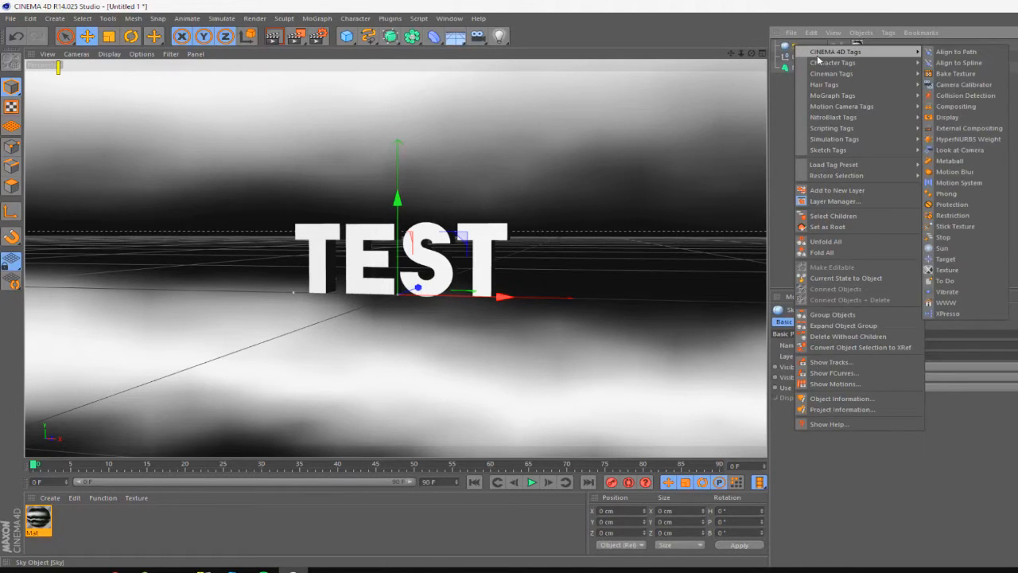
click(959, 106)
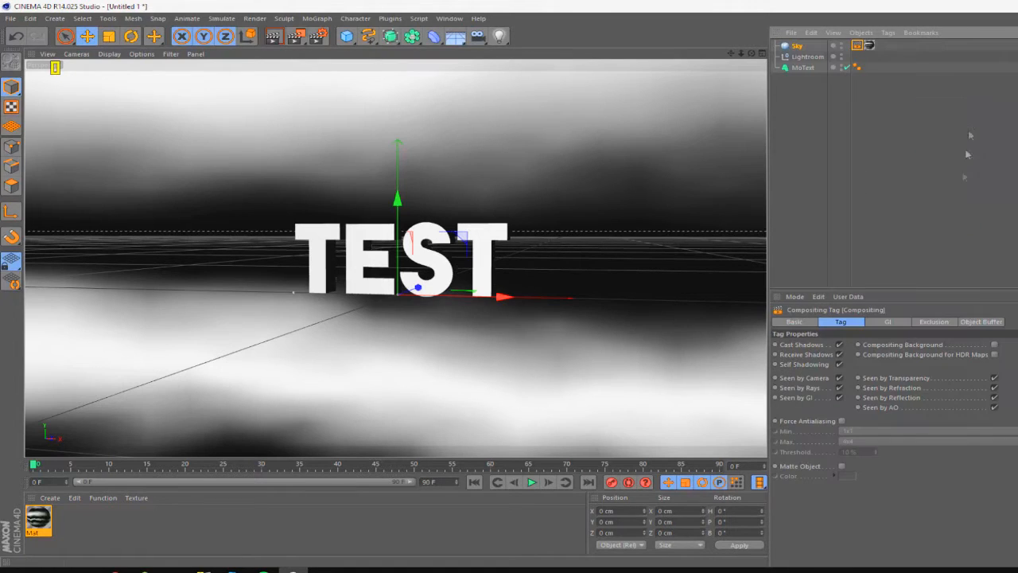
click(840, 378)
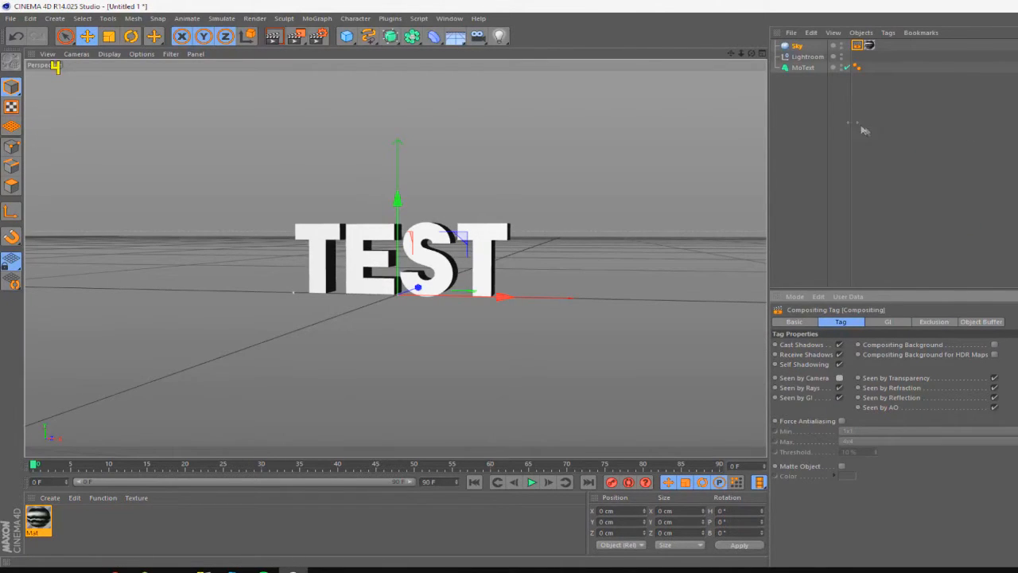
Nest the Sky object under the Lightroom null and collapse the Lightroom group
click(798, 47)
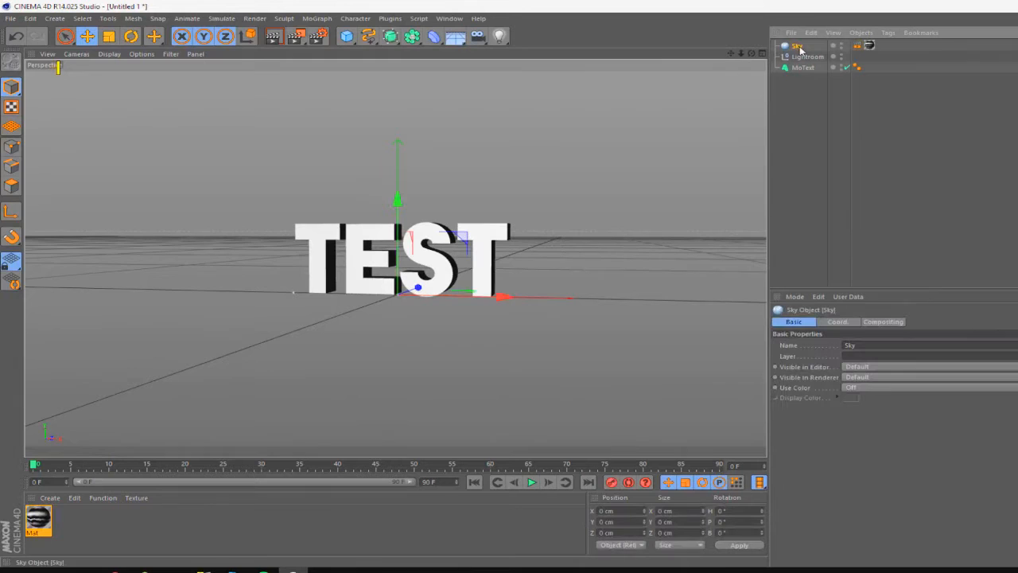
drag(799, 47, 803, 57)
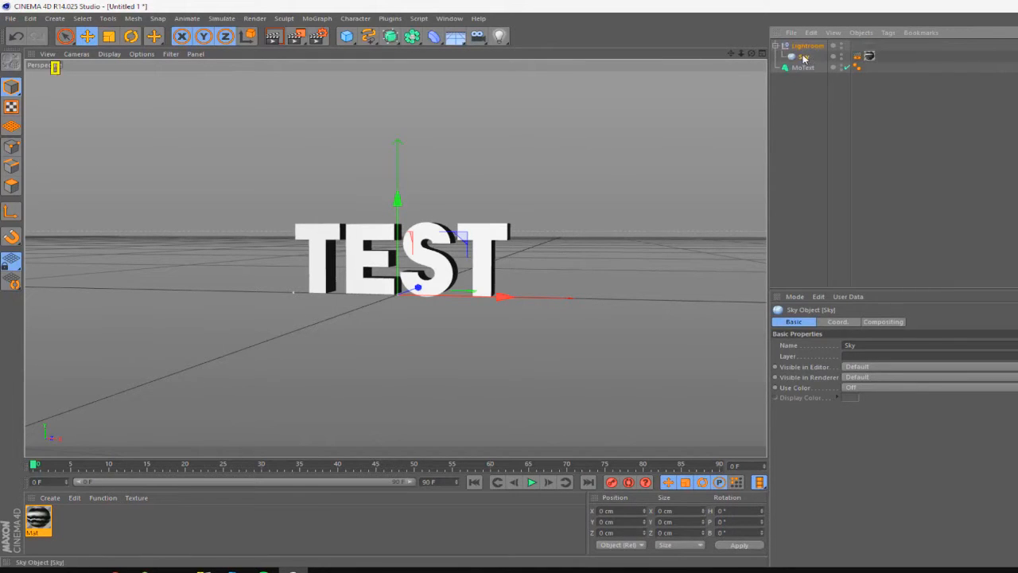
click(801, 47)
click(776, 46)
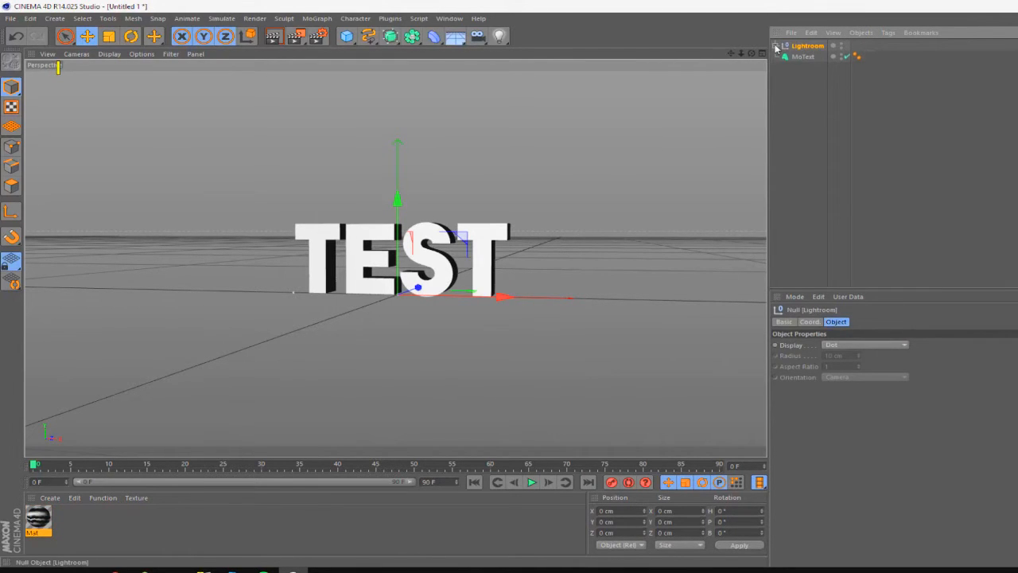
Enable a custom display color for the Lightroom null and set it to red (R 255, G 0, B 0)
click(784, 322)
click(851, 387)
click(852, 420)
click(850, 398)
click(855, 368)
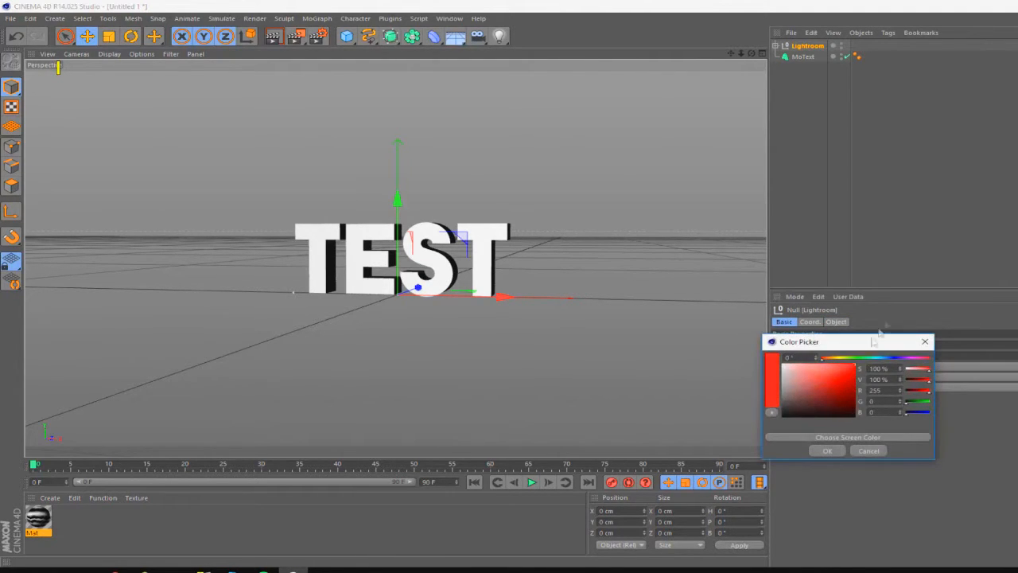
click(828, 451)
click(803, 138)
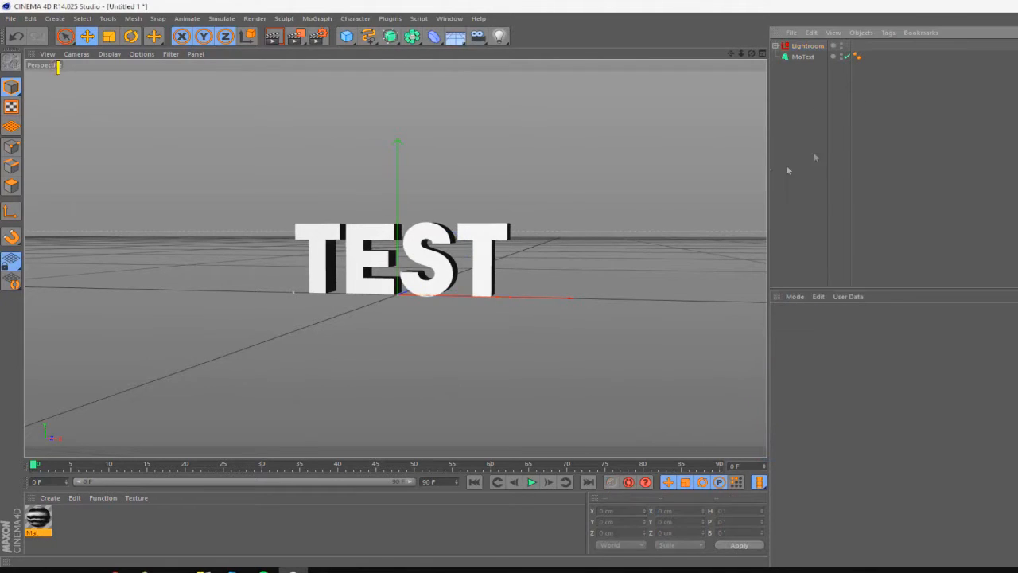
Duplicate the TEST MoText object by copying and pasting it
click(805, 56)
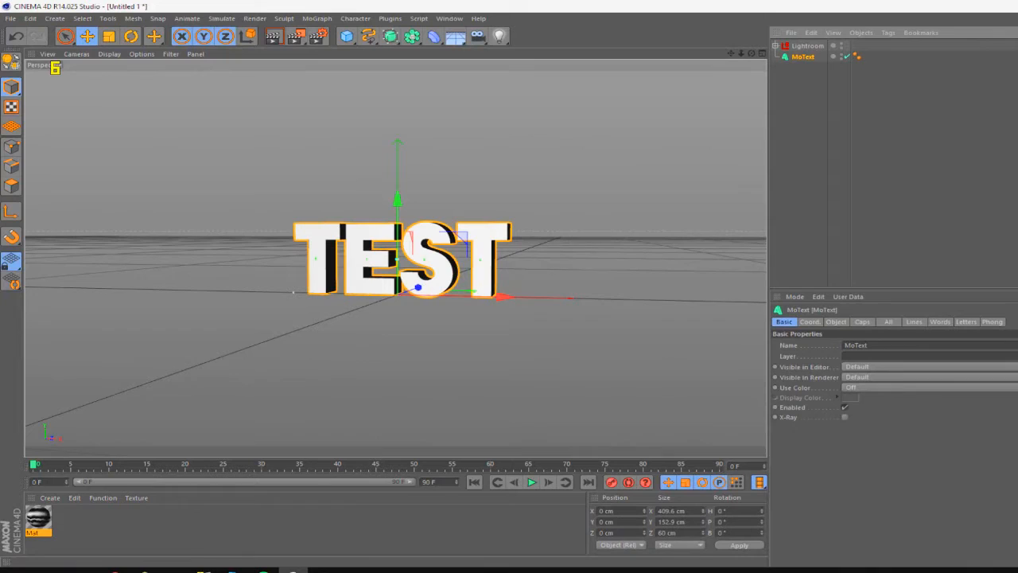
key(ctrl+c)
key(ctrl+v)
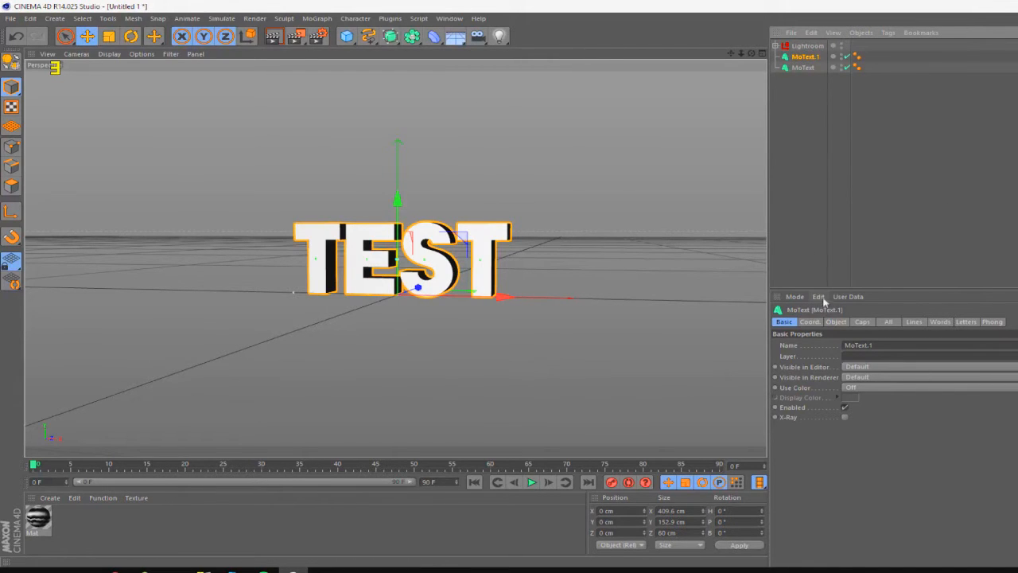
Set both the start and end caps of the two MoText objects to Fillet Cap
ctrl+click(803, 68)
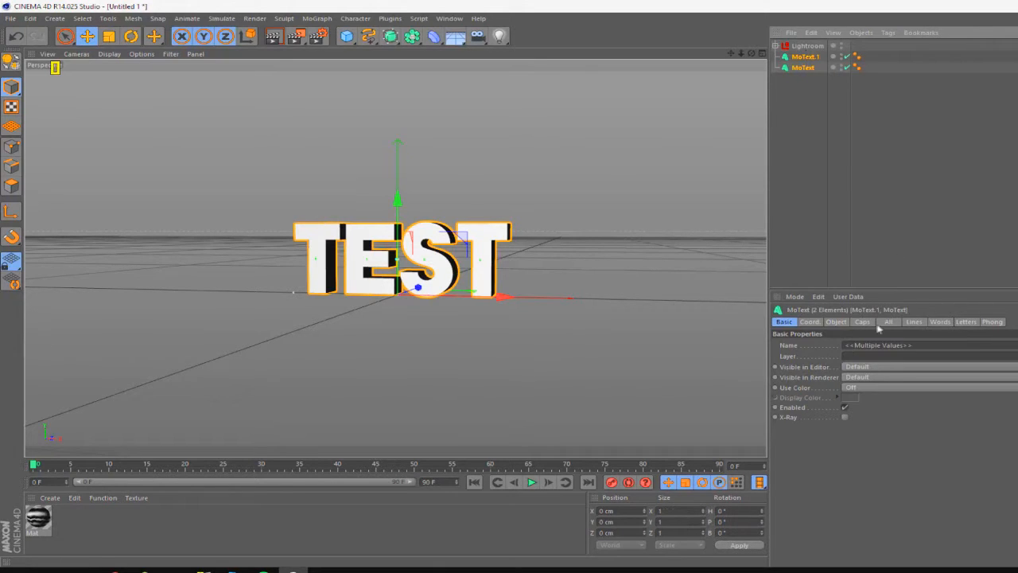
click(864, 322)
click(860, 345)
click(843, 388)
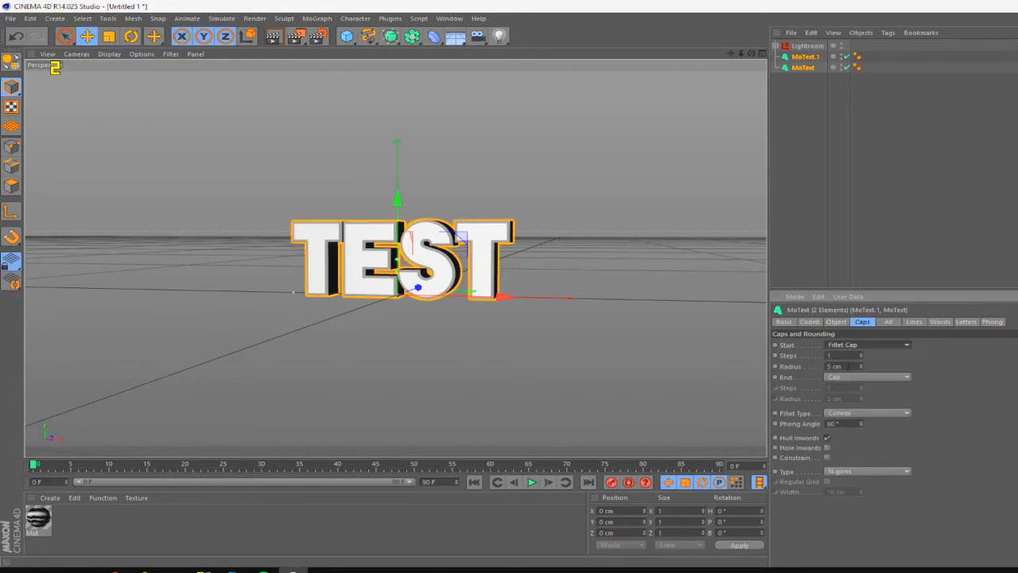
click(858, 377)
click(858, 421)
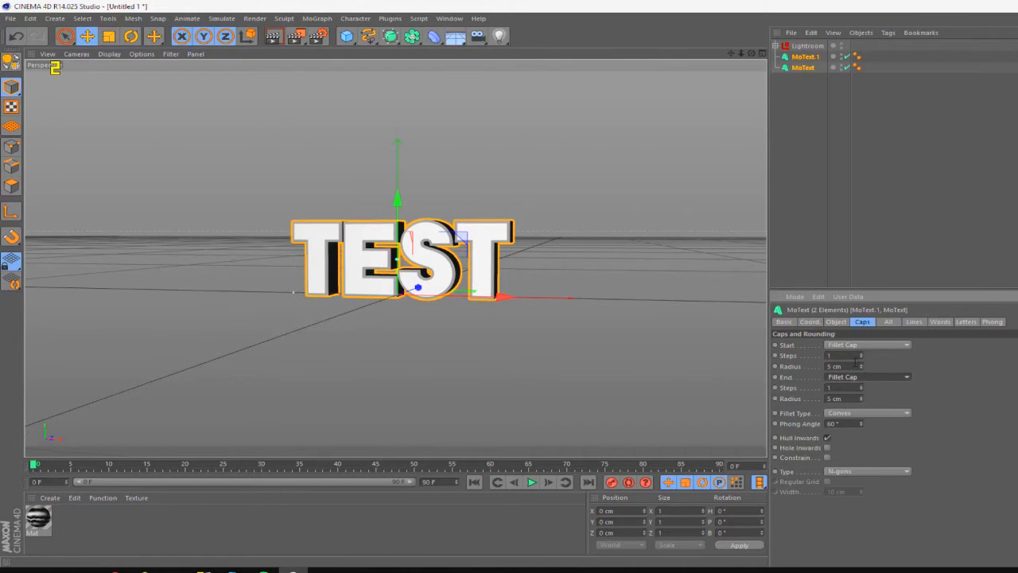
Set the start and end fillets of both MoText objects to 15 steps and a 2 cm radius
double_click(831, 356)
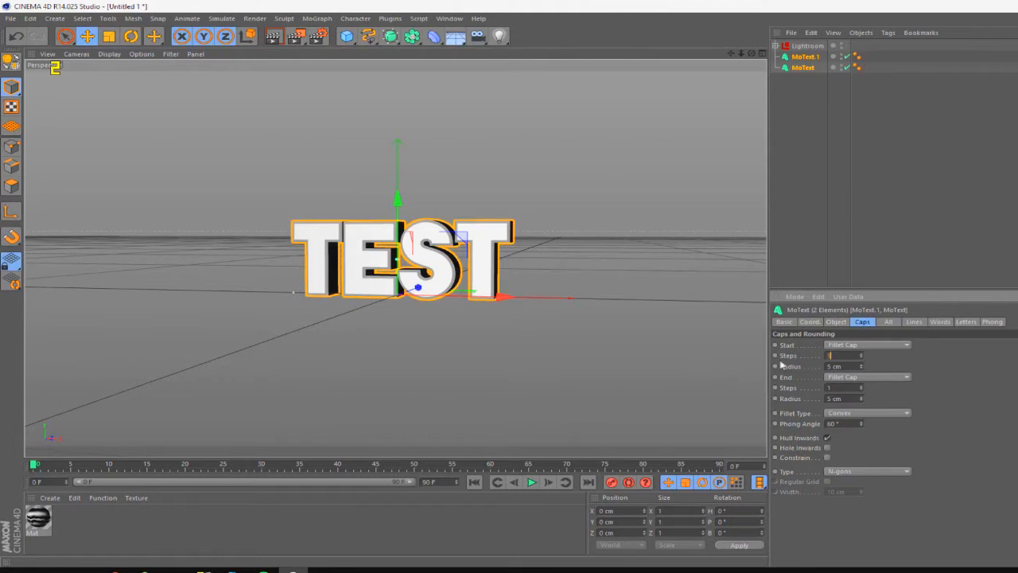
double_click(850, 367)
text(2)
key(Return)
double_click(836, 387)
text(15)
double_click(845, 398)
text(2)
key(Return)
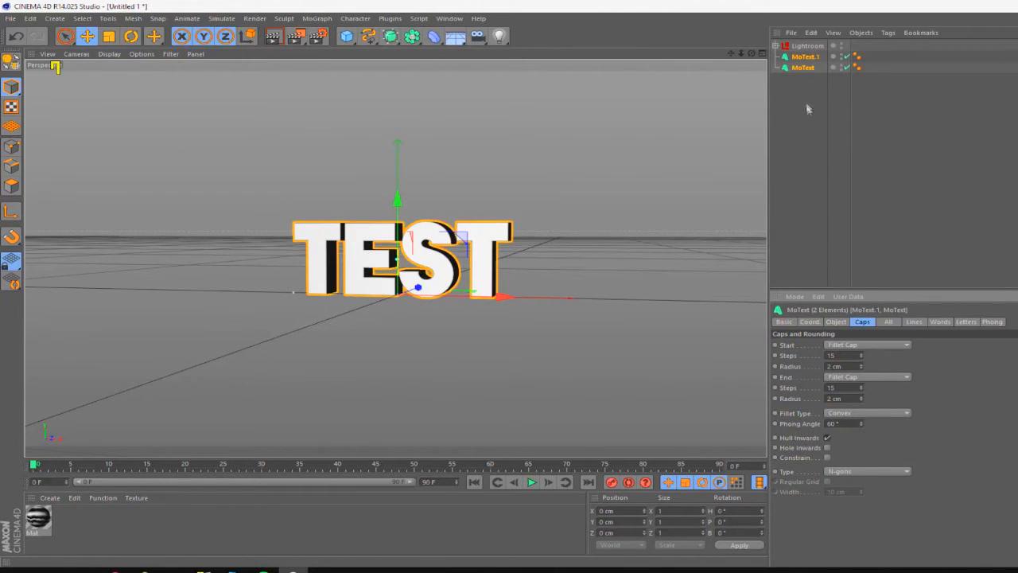
Set the duplicate MoText's start and end fillet radius to 4 cm
click(805, 57)
double_click(843, 366)
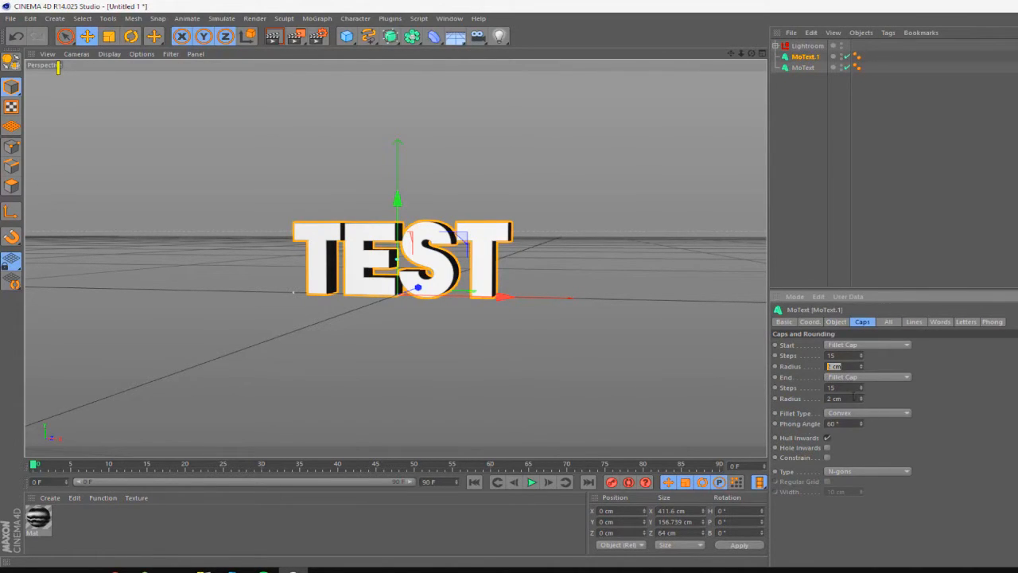
text(4)
key(Return)
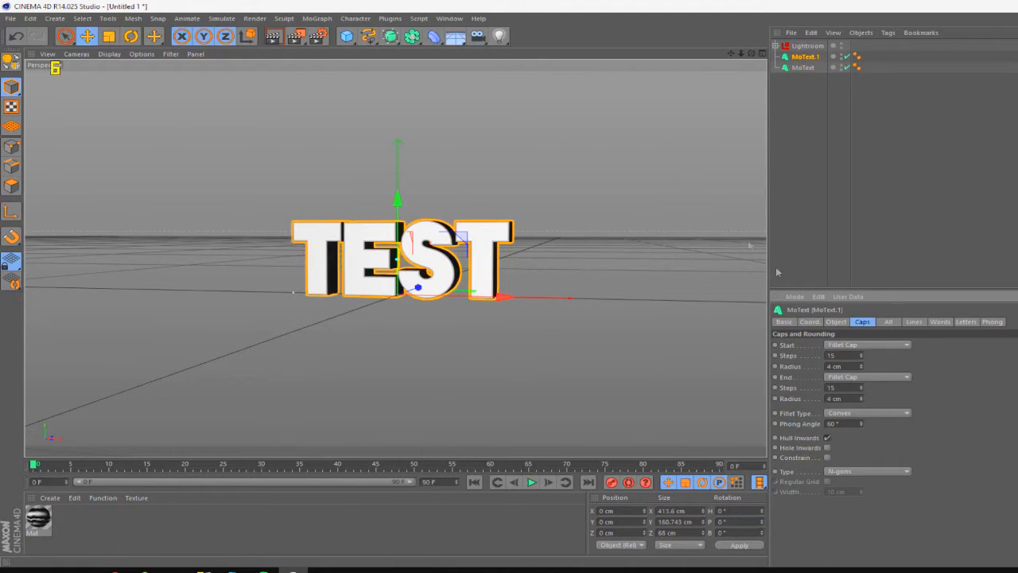
Set the duplicate MoText's extrusion depth to 45 cm
click(837, 322)
double_click(850, 344)
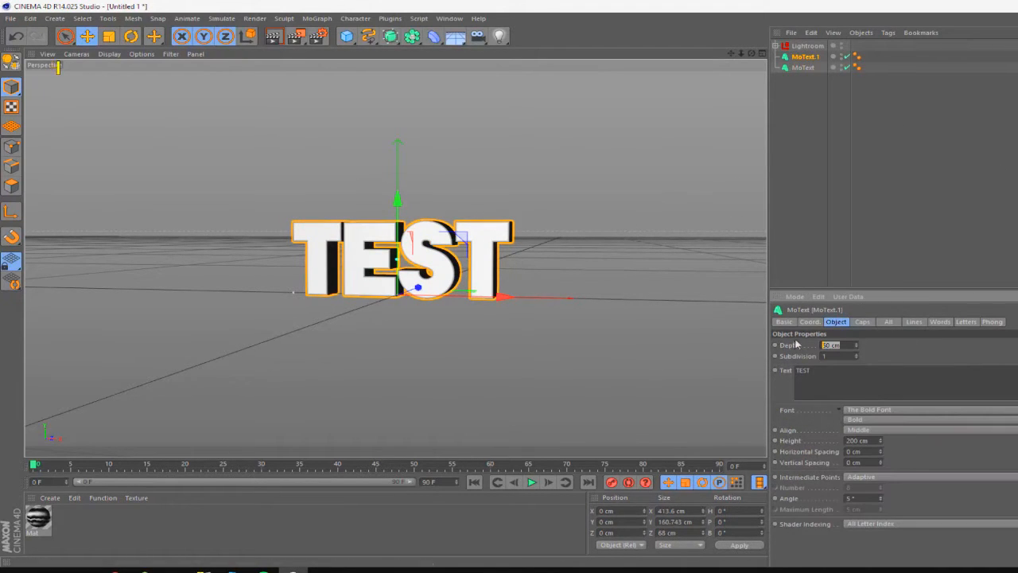
text(45)
key(Return)
Move the duplicate MoText about 6.9 cm along Z to center it around the original text's depth
alt+drag(716, 270, 568, 269)
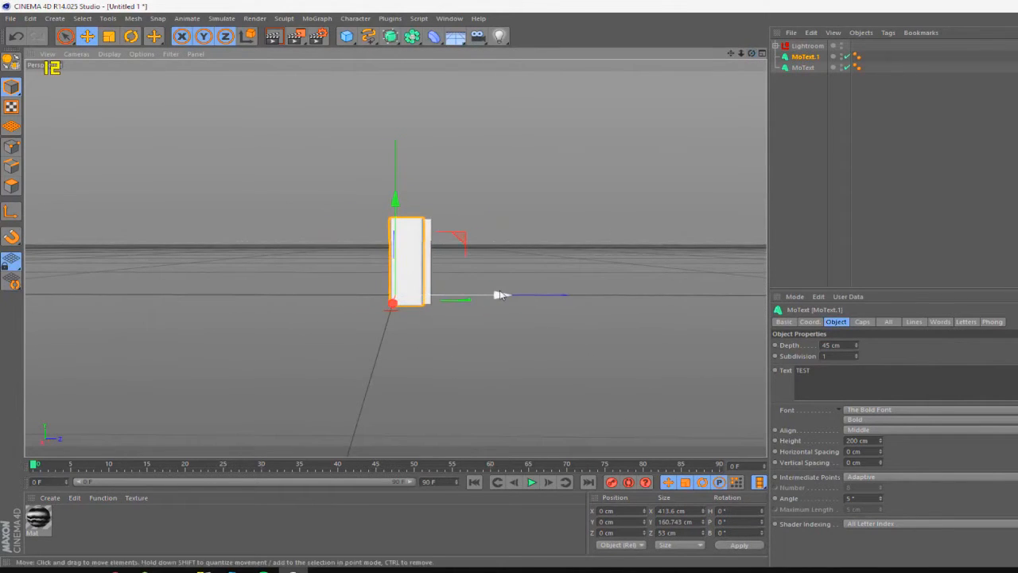
drag(499, 295, 506, 295)
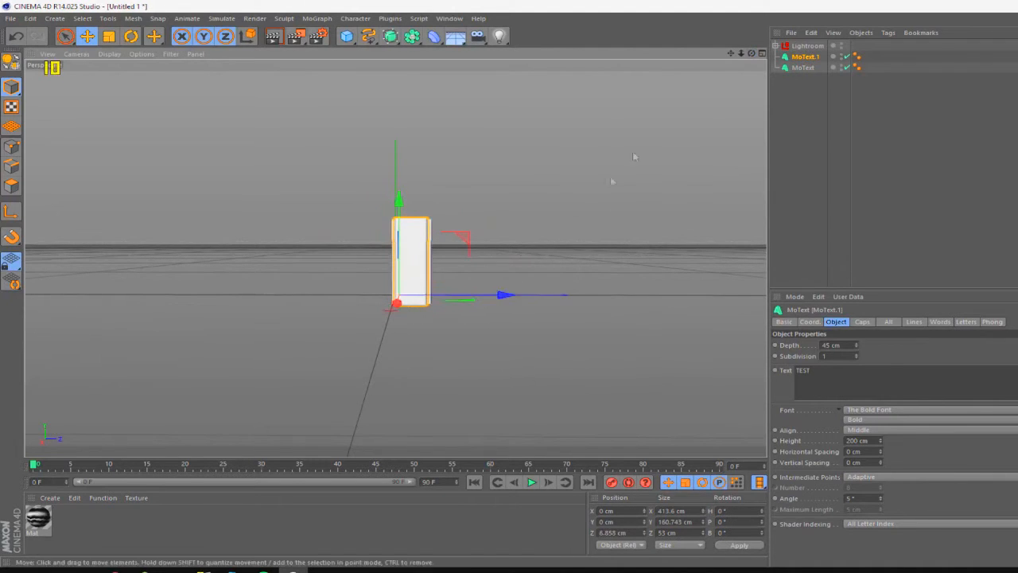
drag(751, 53, 832, 55)
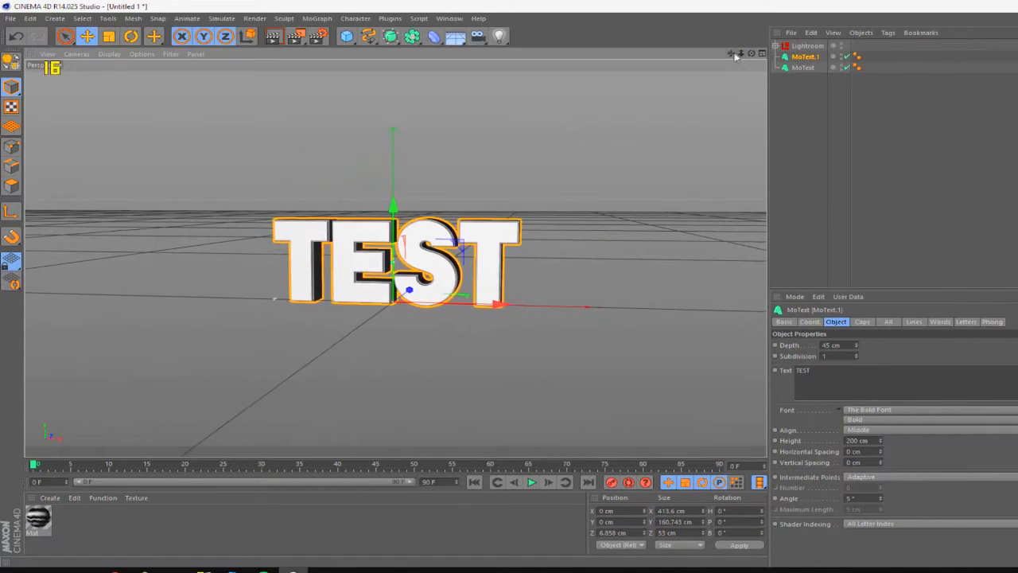
drag(751, 54, 755, 58)
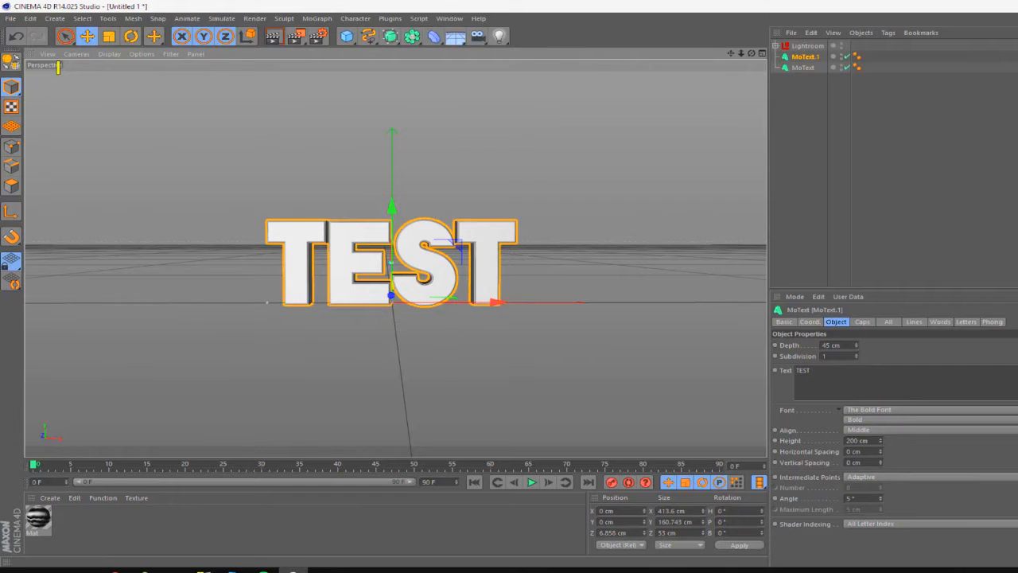
Load Iron Material 10 into the scene from the Baloek preset library's iron materials folder
key(shift+F8)
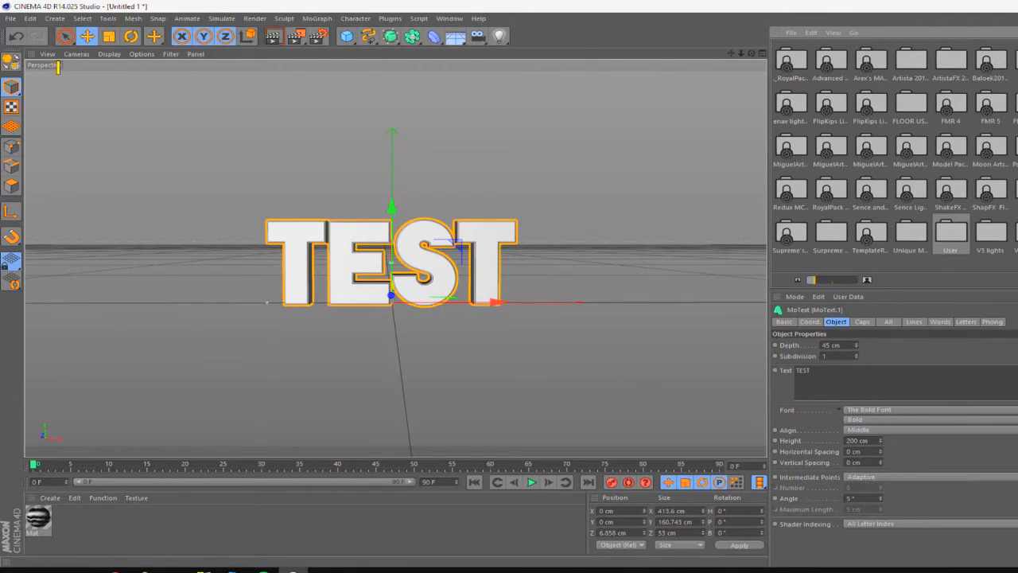
click(985, 64)
double_click(985, 64)
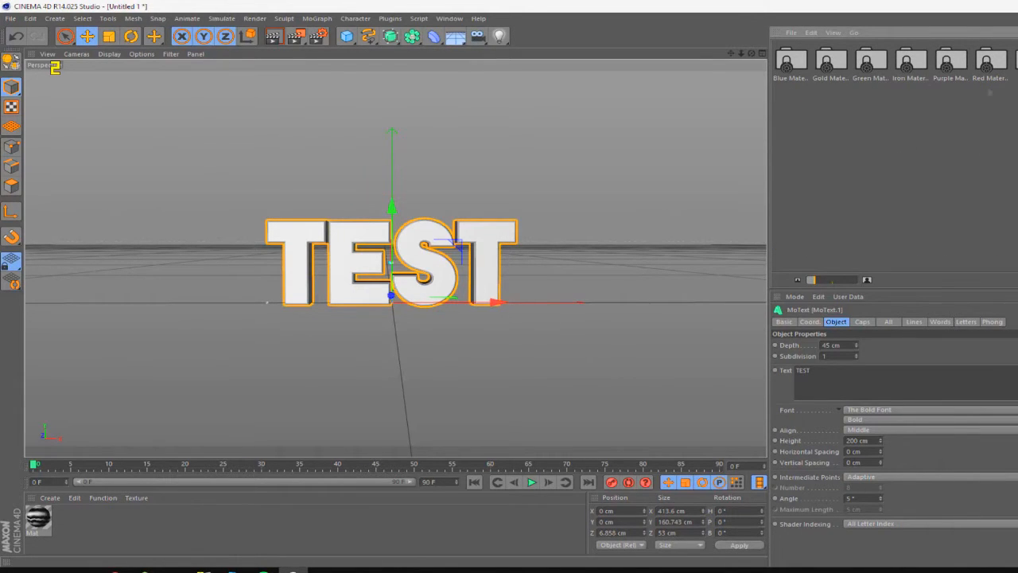
double_click(908, 65)
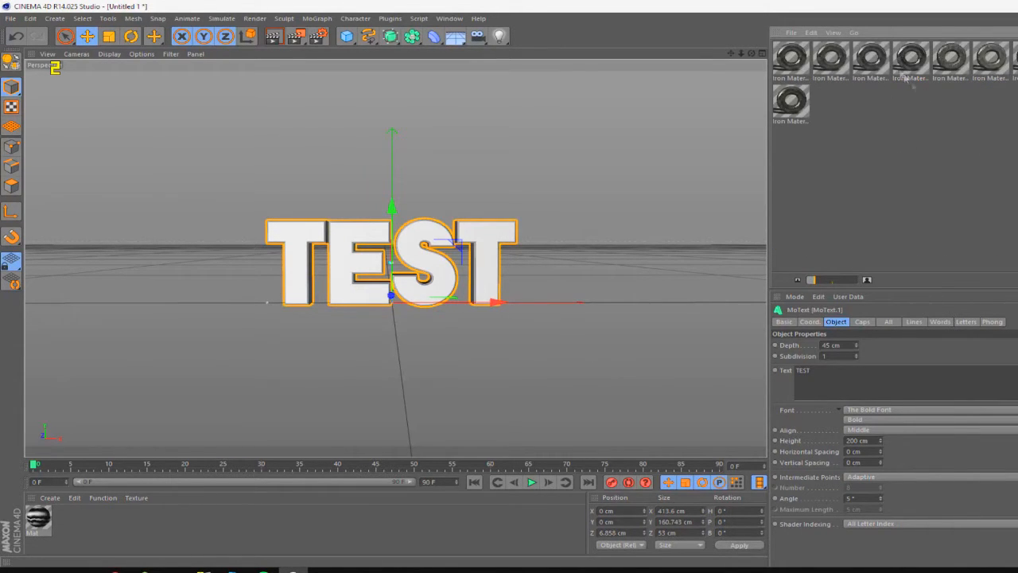
double_click(842, 63)
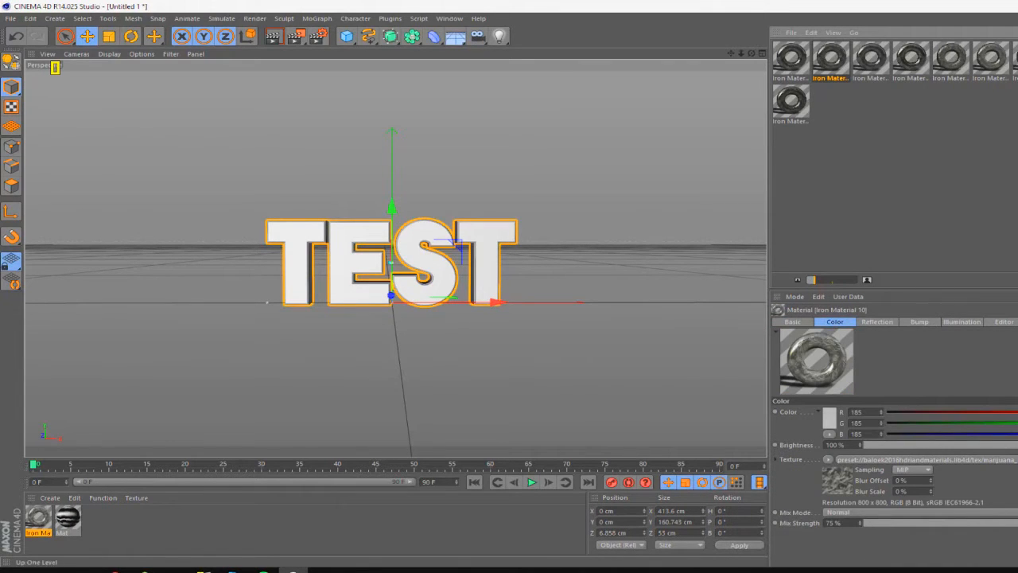
Load Blue Middle Material 2 into the scene from the same preset library's blue materials
key(BackSpace)
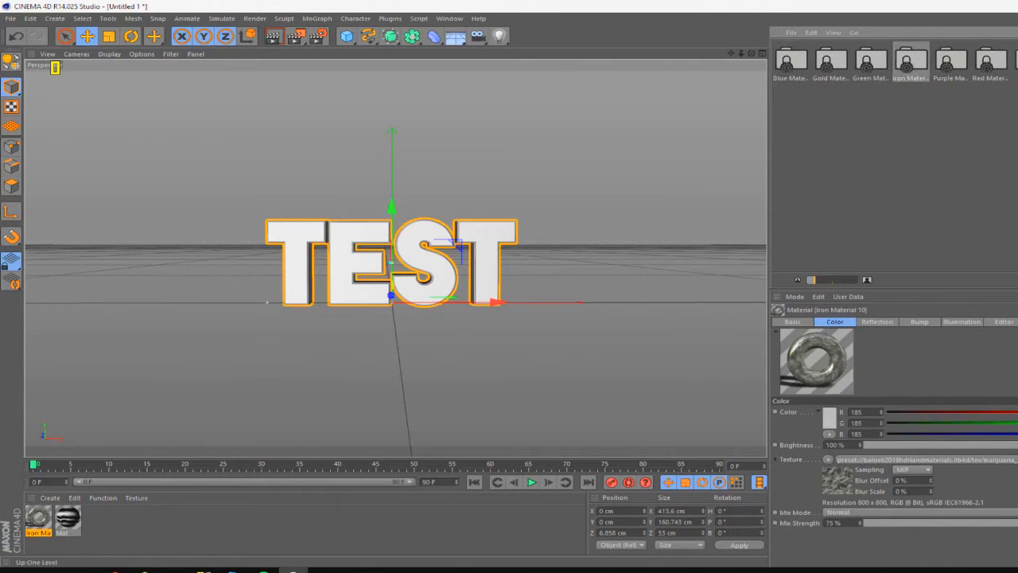
double_click(778, 49)
click(915, 65)
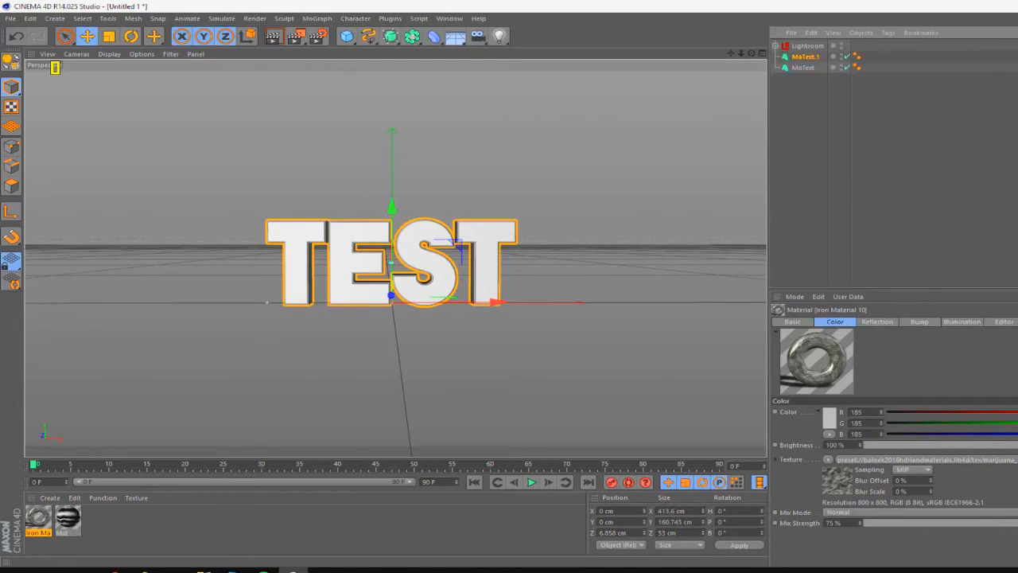
click(1017, 83)
double_click(839, 54)
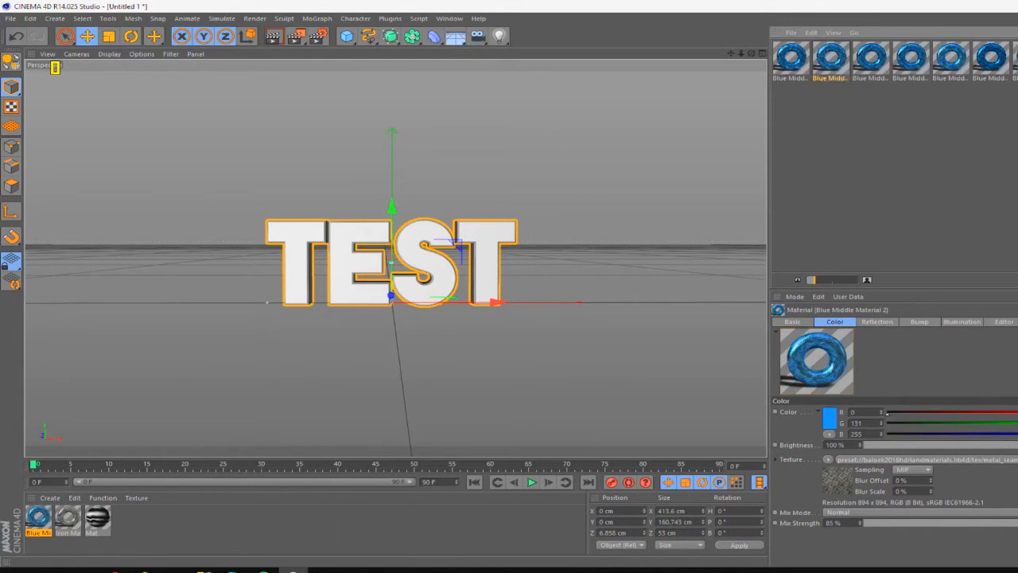
Apply Blue Middle Material 2 to the duplicate MoText and Iron Material 10 to the original MoText
click(1017, 48)
drag(39, 518, 833, 60)
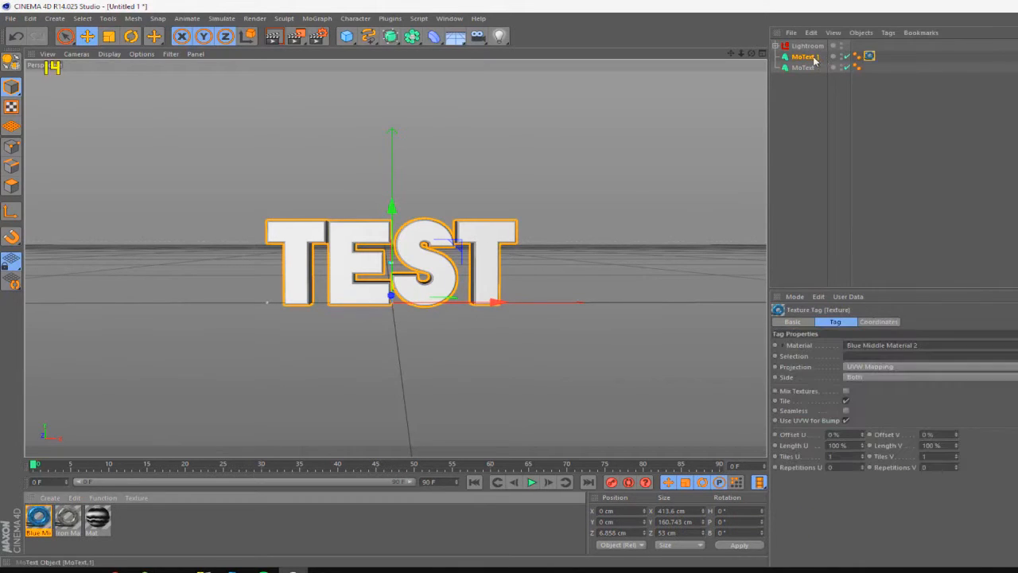
drag(795, 71, 795, 71)
Set both MoText texture tags to seamless Cubic projection and test-render the view
drag(862, 50, 891, 108)
click(866, 367)
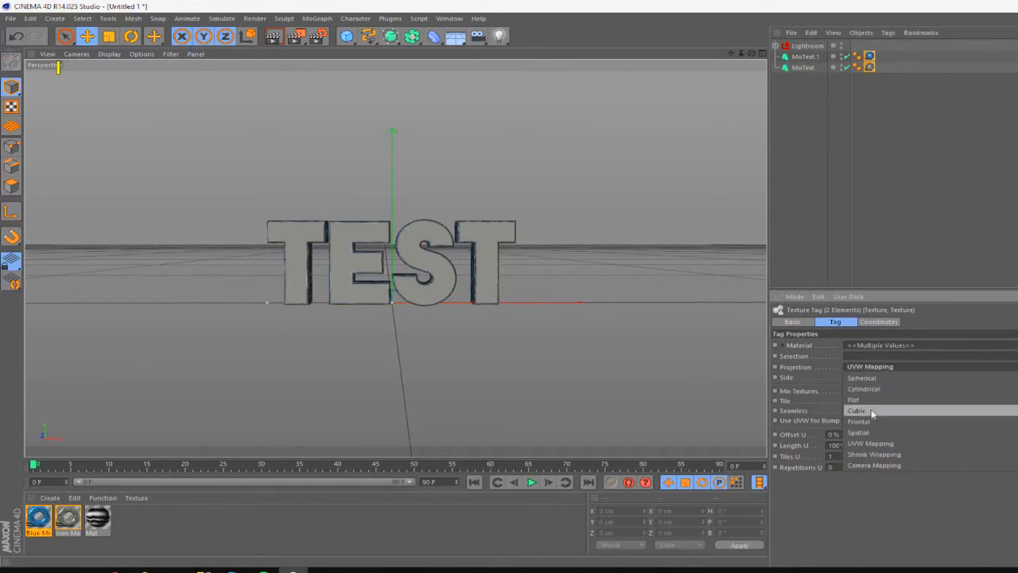
click(868, 411)
click(274, 37)
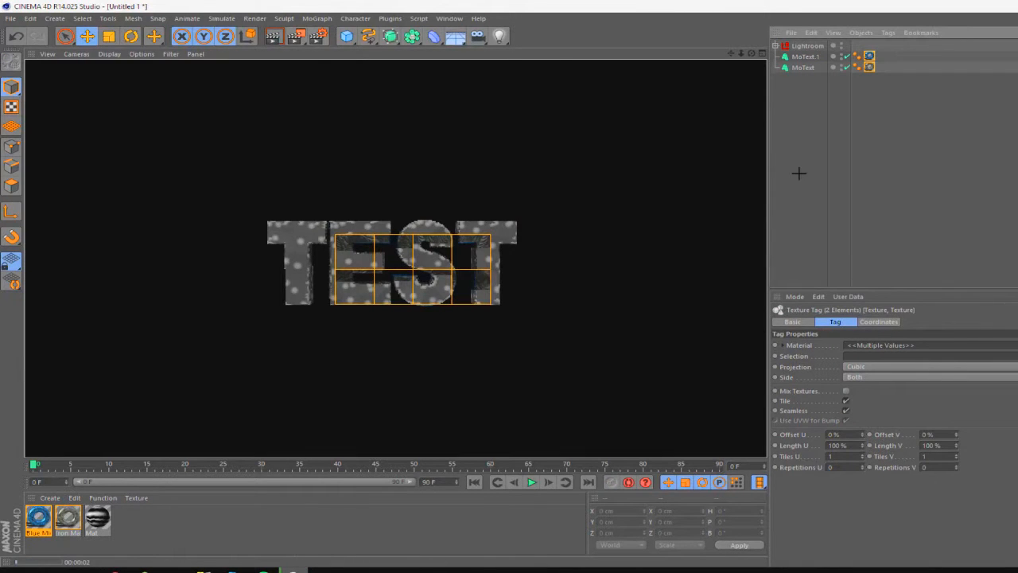
Disable Ambient Occlusion in the render settings and render the view again
click(319, 36)
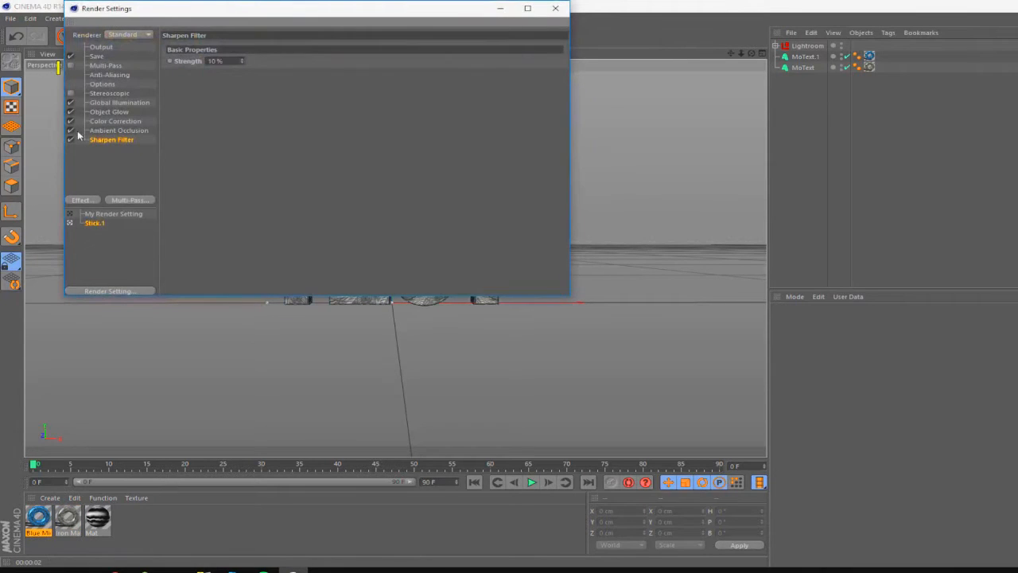
click(70, 130)
click(556, 8)
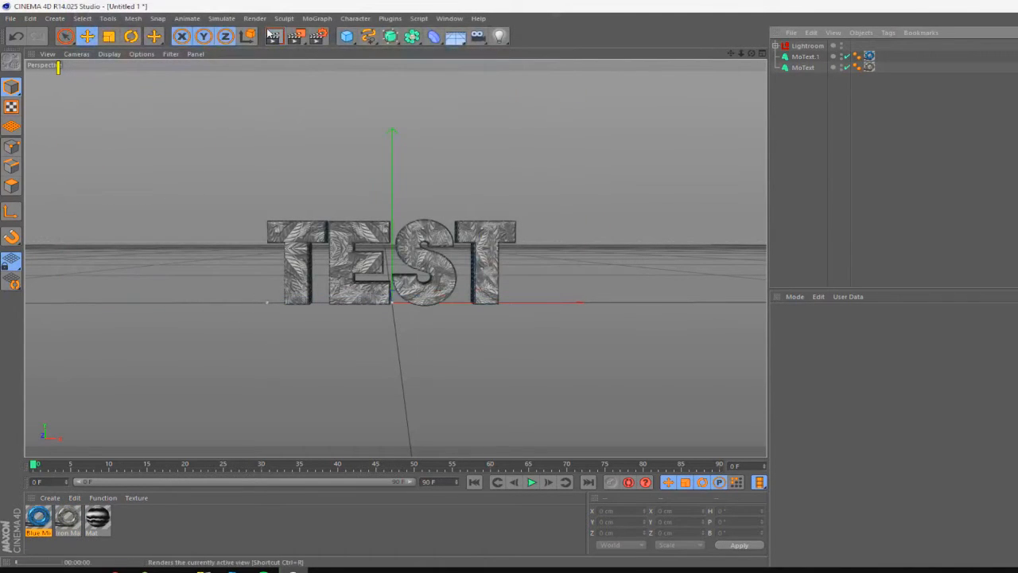
click(271, 35)
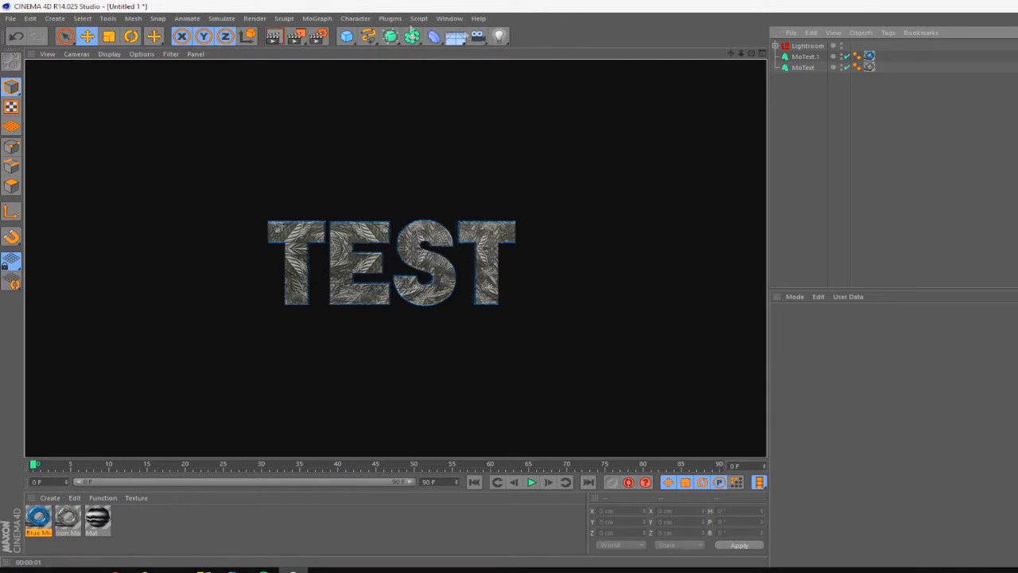
Render the TEST text from several orbited angles to examine the iron front and blue side materials, then return to a frontal view
drag(752, 54, 708, 38)
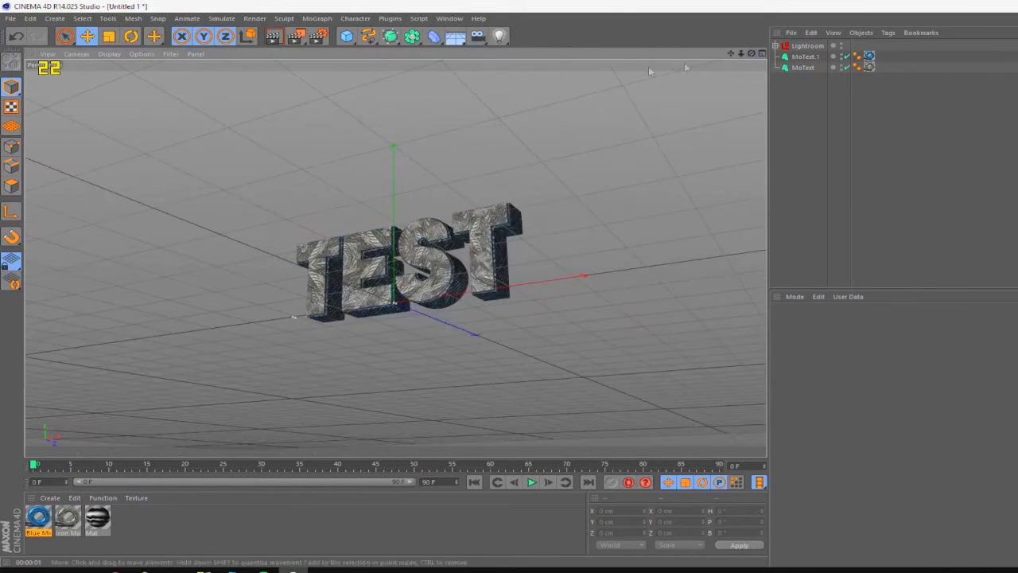
click(275, 35)
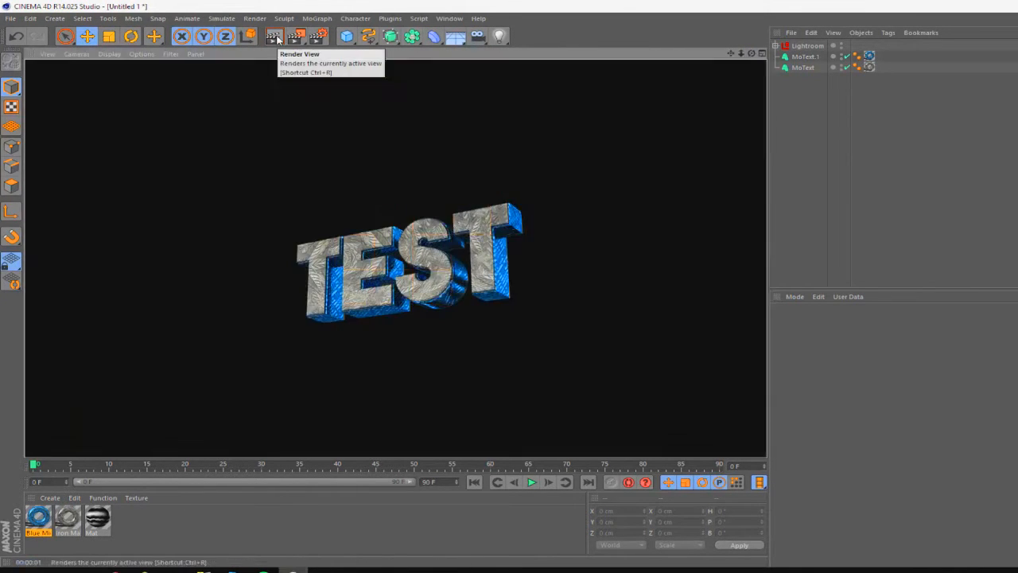
click(751, 54)
drag(751, 53, 708, 55)
click(272, 39)
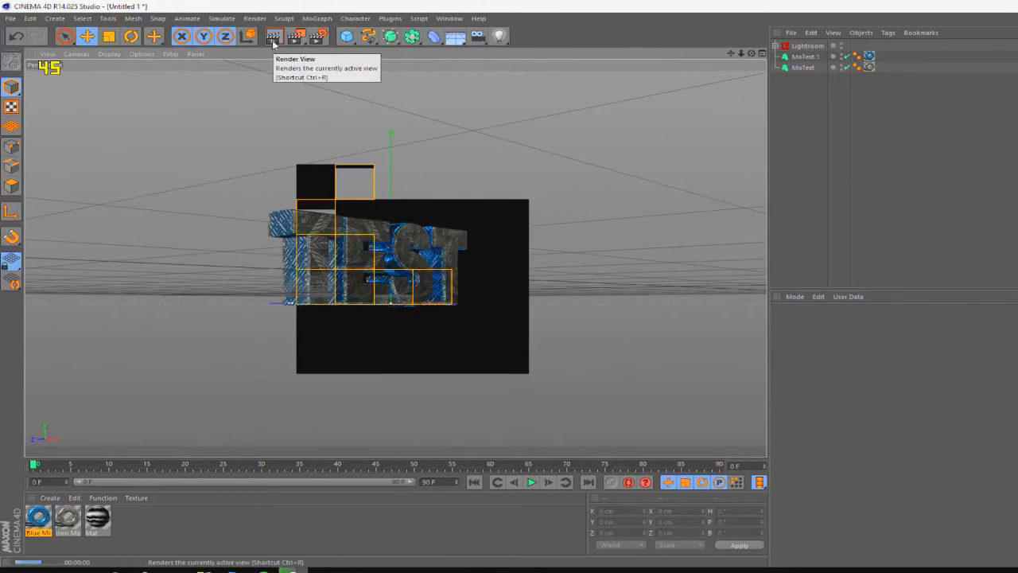
drag(751, 53, 694, 90)
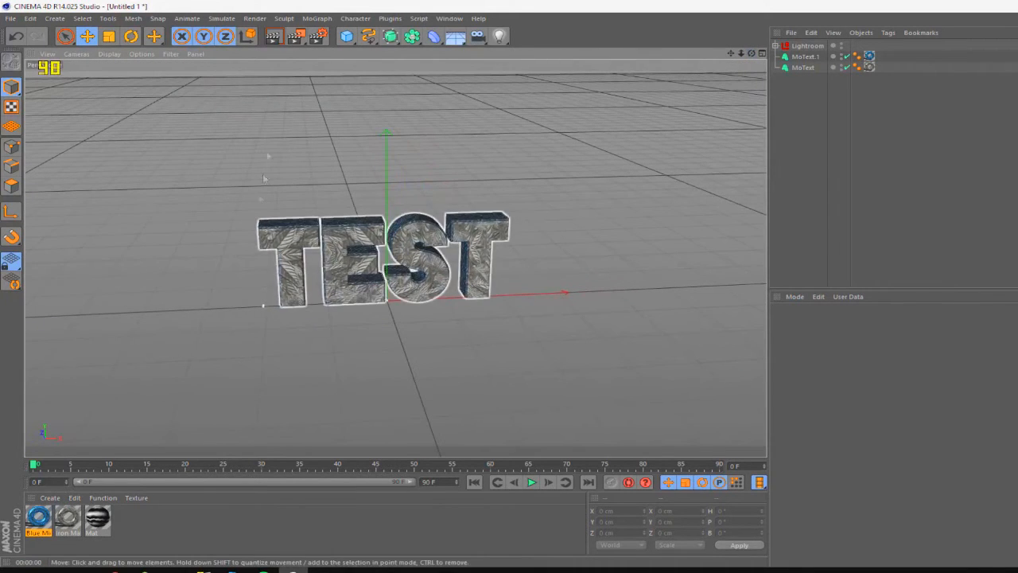
click(272, 43)
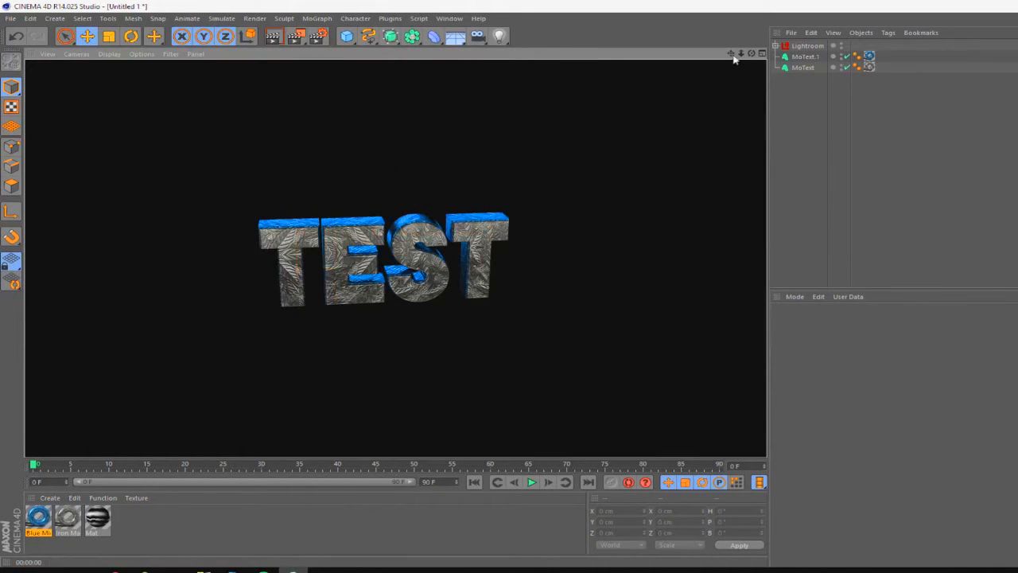
drag(752, 55, 814, 116)
Add a null object and position it at Z 36 cm and Y 68 cm, in the middle of the text
drag(347, 36, 386, 48)
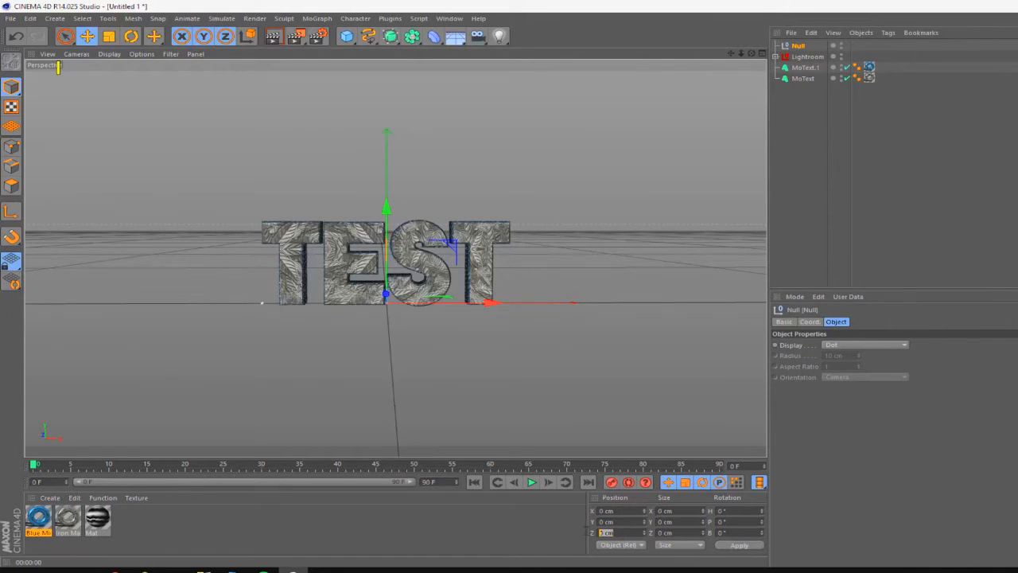
text(36)
key(Return)
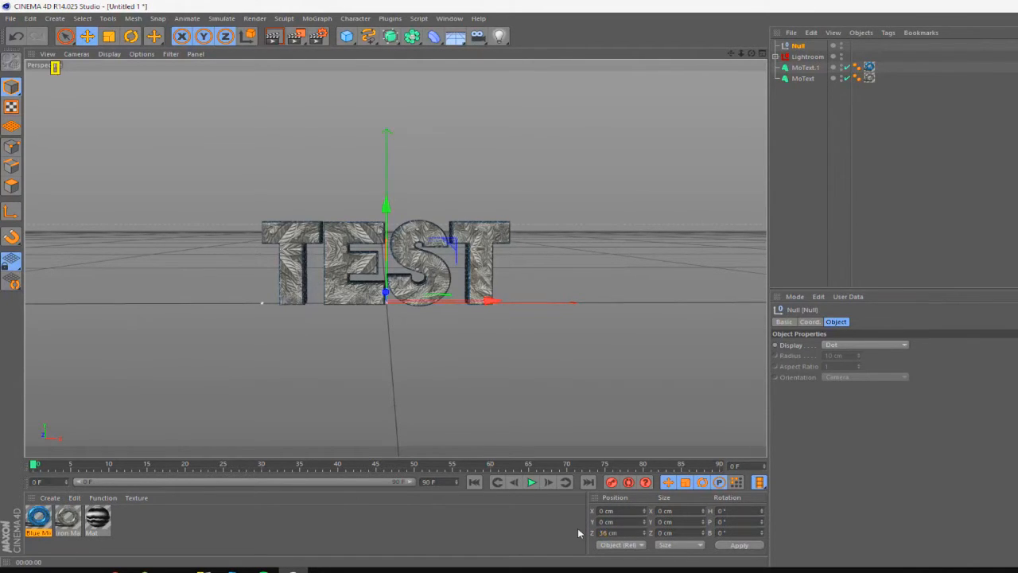
text(68)
key(Return)
Group both MoText objects under the null and rename the null to Text
click(806, 69)
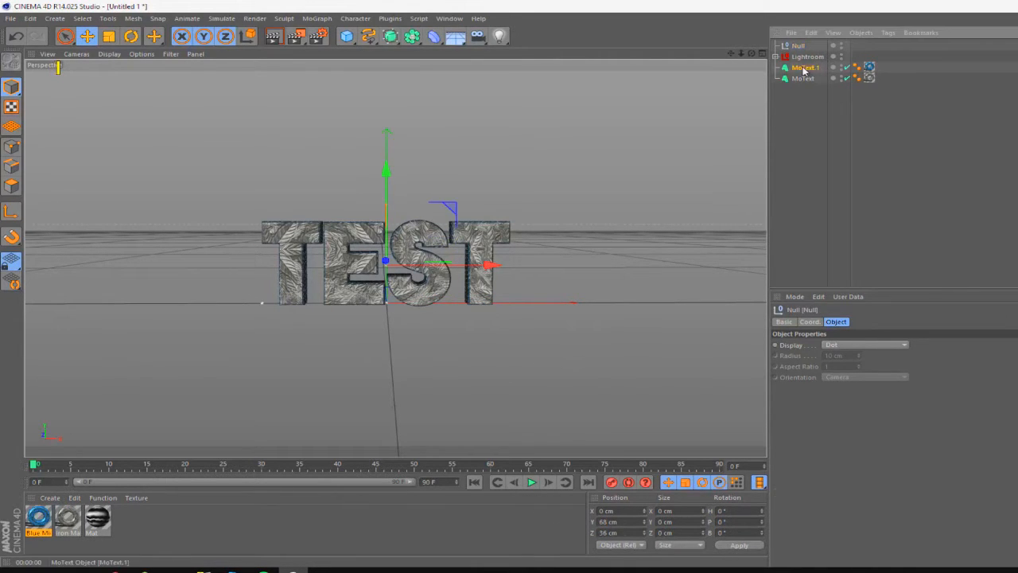
shift+click(804, 80)
drag(802, 61, 799, 48)
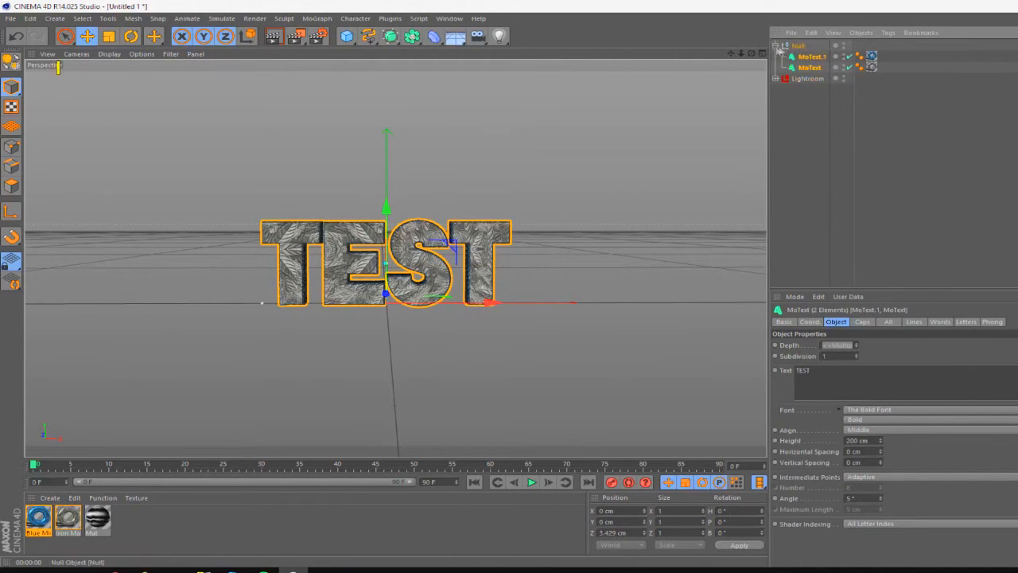
double_click(799, 46)
text(Tex)
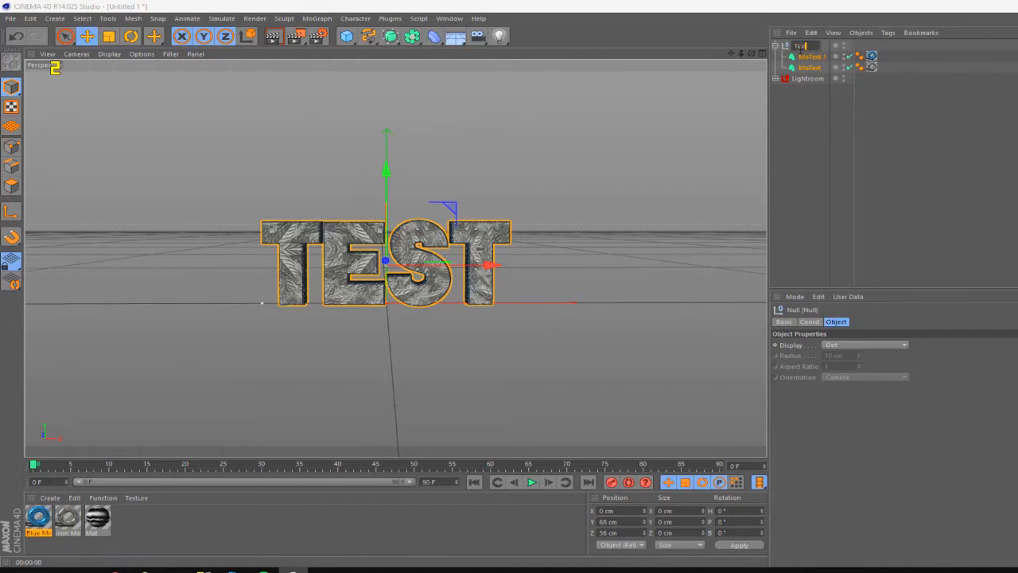
text(t)
key(Return)
click(777, 46)
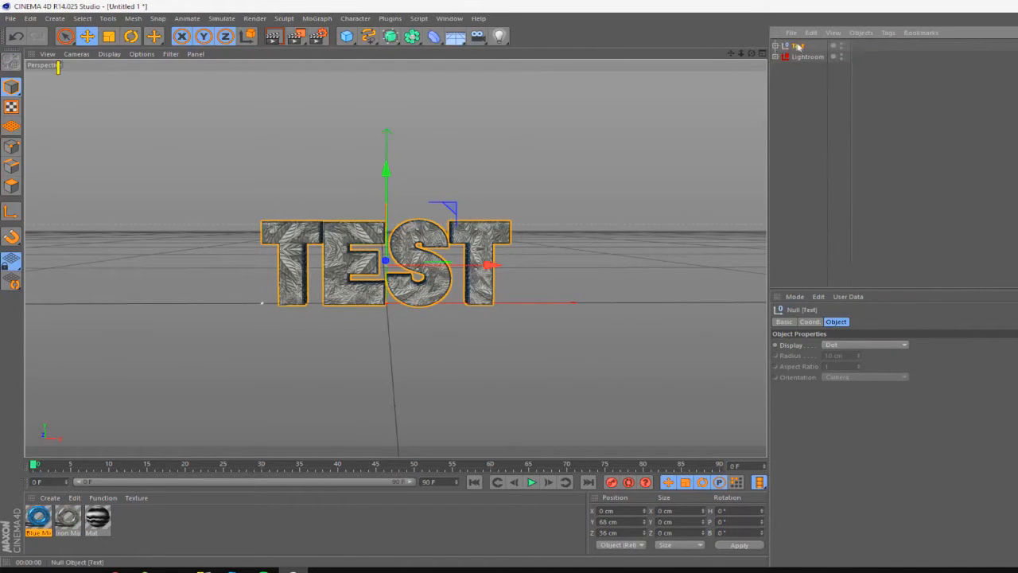
Try rotating the Text null about its pitch axis to test the central pivot
click(130, 36)
drag(390, 217, 264, 305)
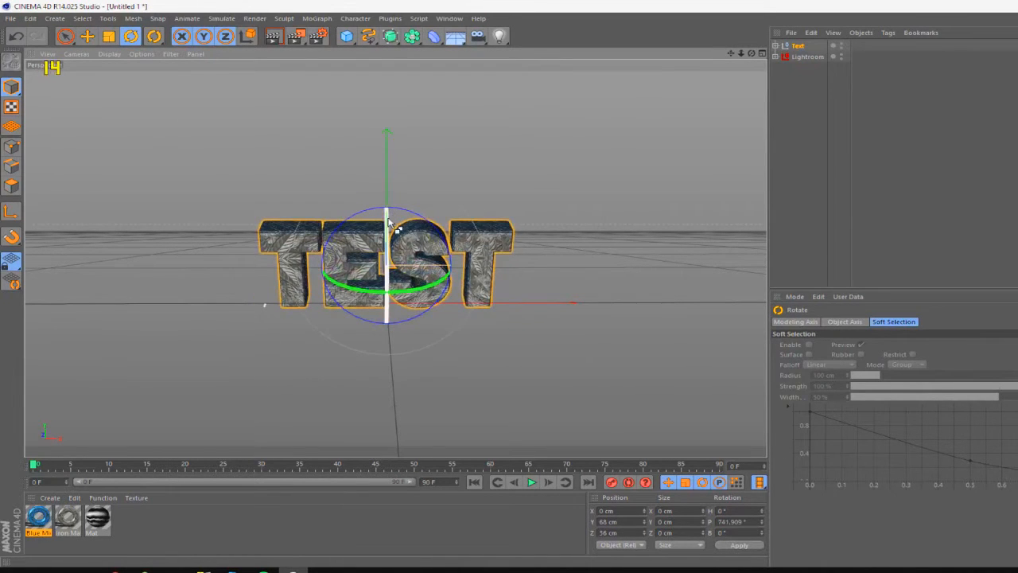
Add a Sound effector with the Fetty Wap Trap Queen track as its sound file, and set the timeline end to 300 frames
click(806, 126)
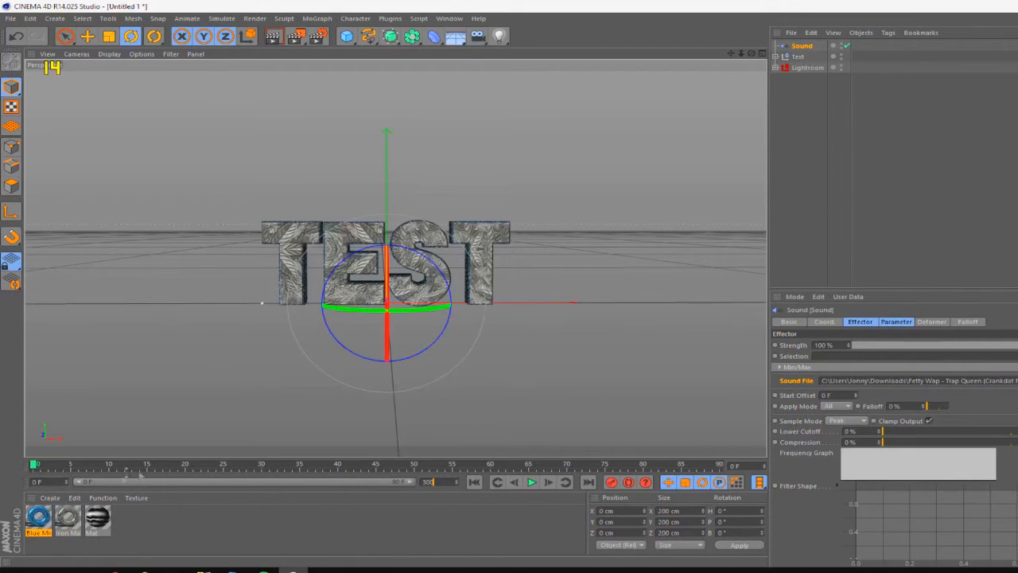
key(Return)
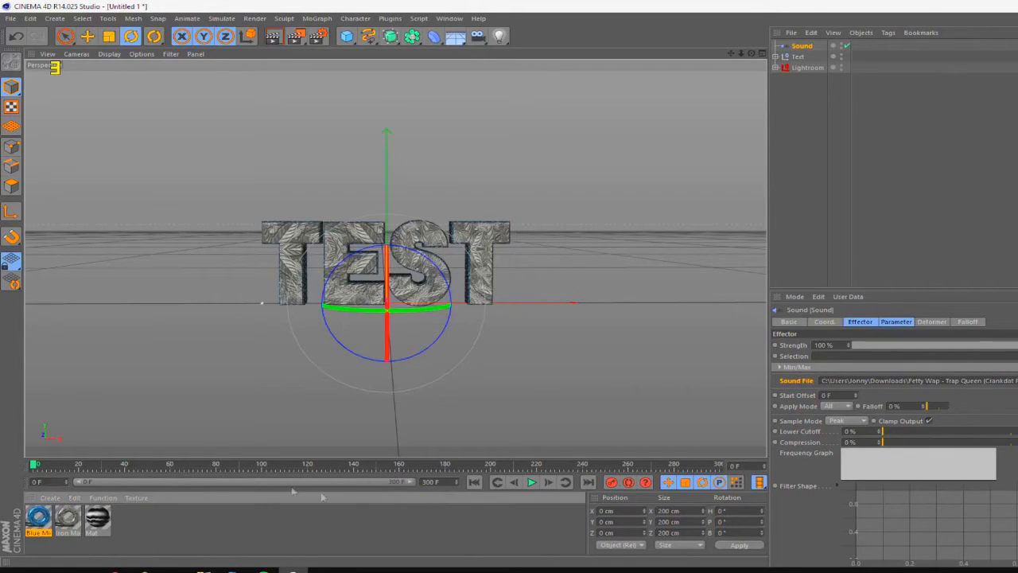
Play the timeline from frame 0 to preview the loaded track against the scene
click(754, 474)
drag(754, 475, 33, 469)
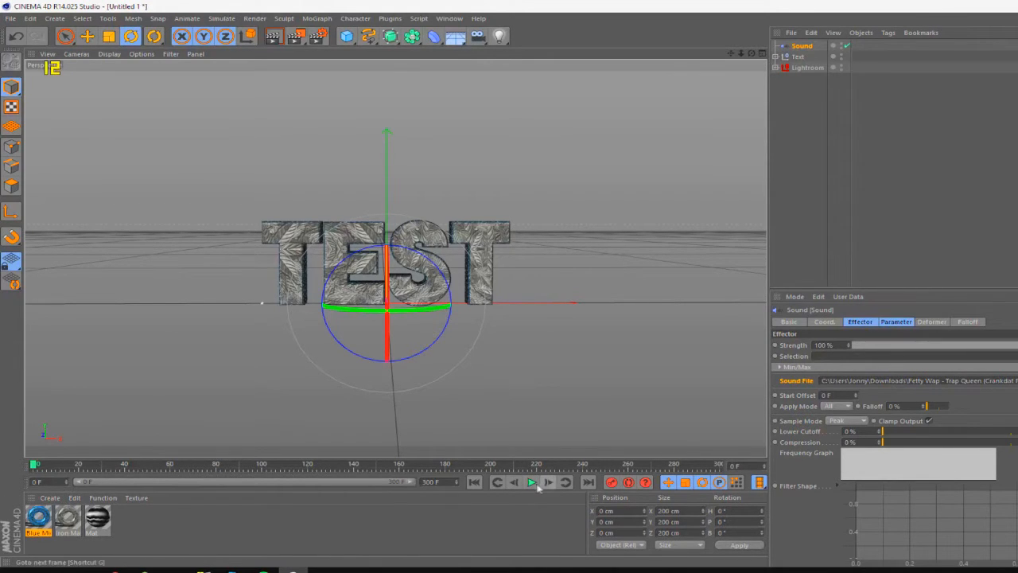
click(274, 39)
click(532, 483)
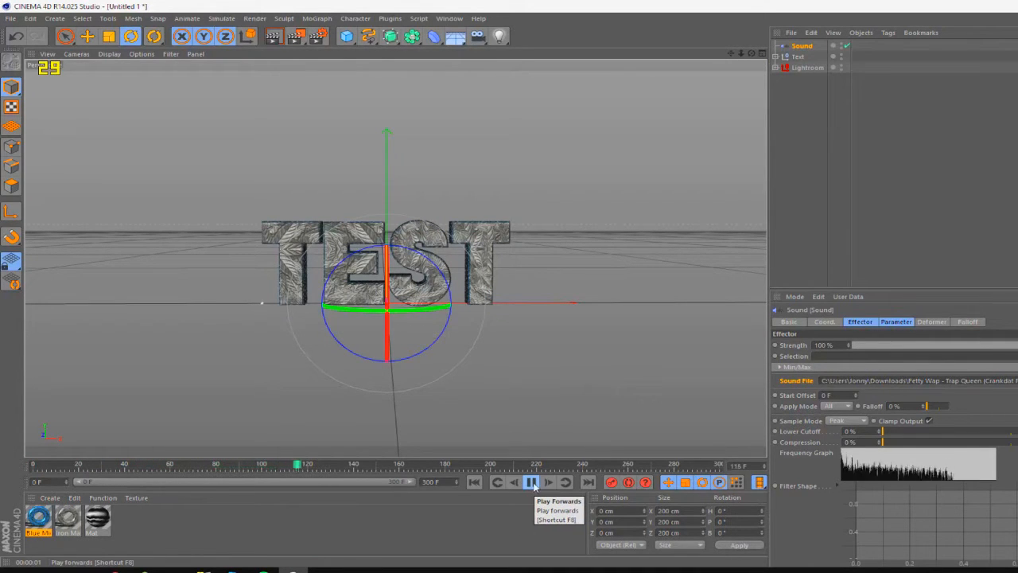
click(532, 483)
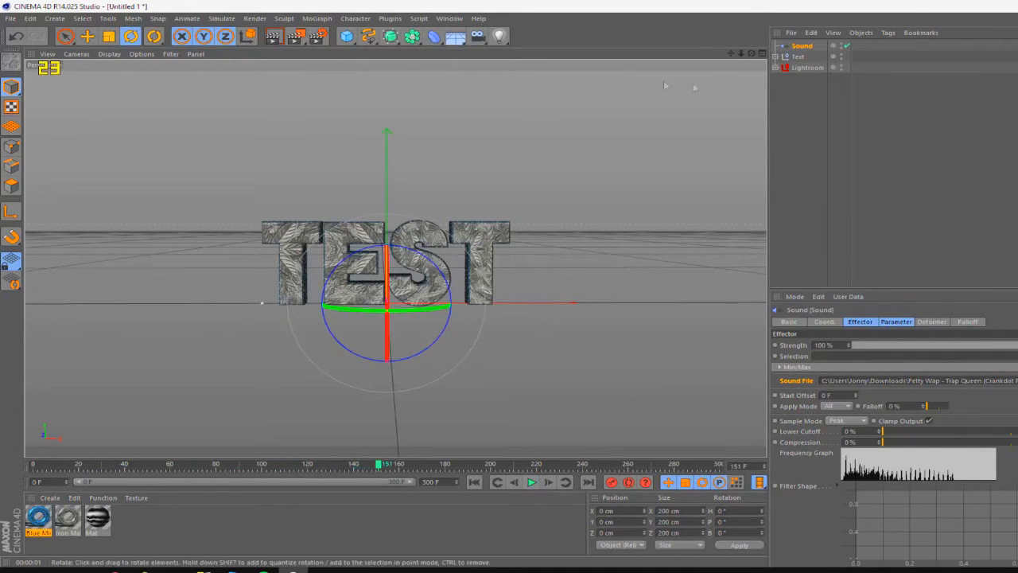
Add a camera to the scene and look through it
drag(477, 36, 521, 53)
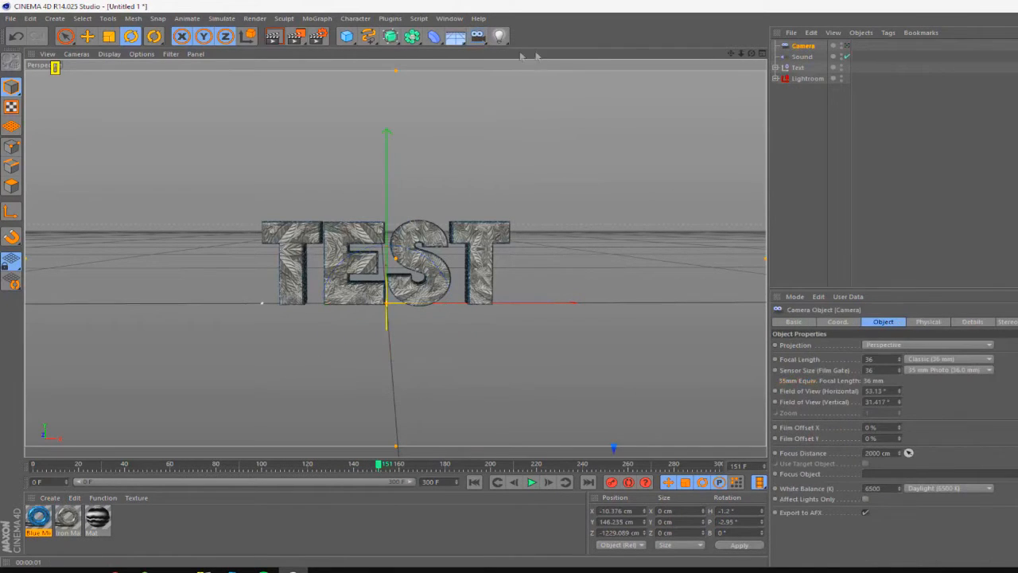
click(846, 46)
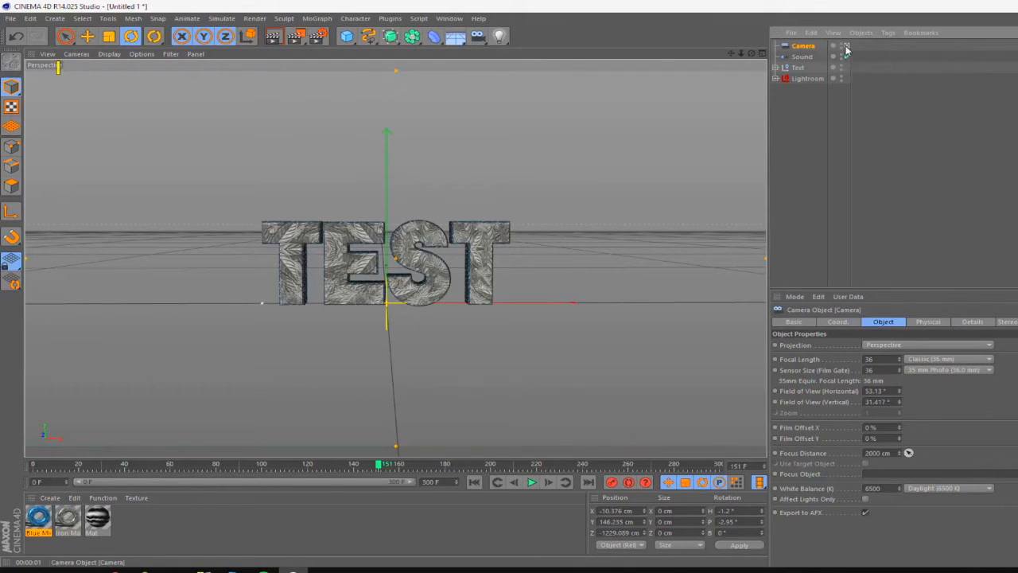
Add a Circle spline and position it at Z 36 cm and Y 68 cm, centered on the text
click(368, 36)
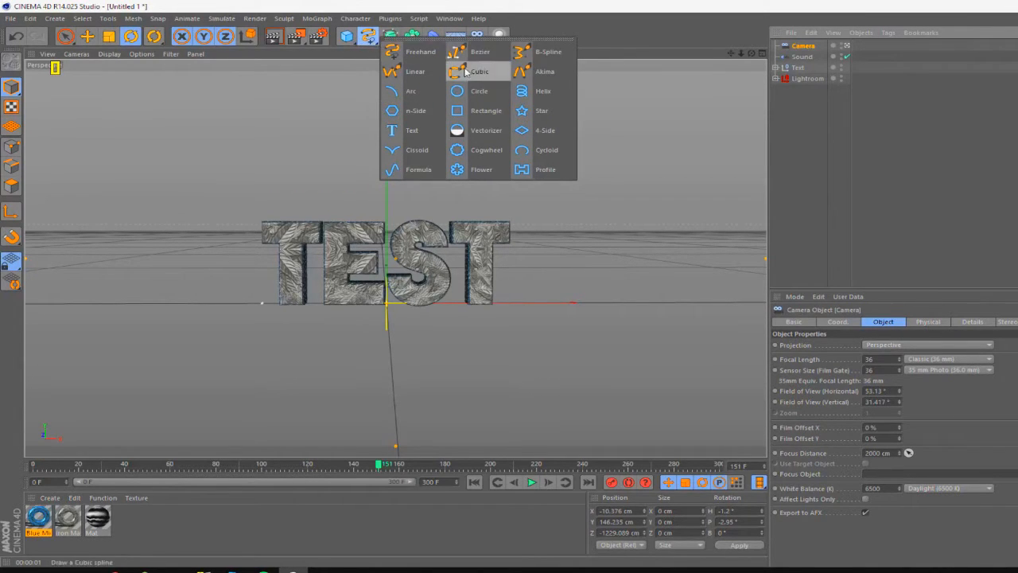
click(483, 99)
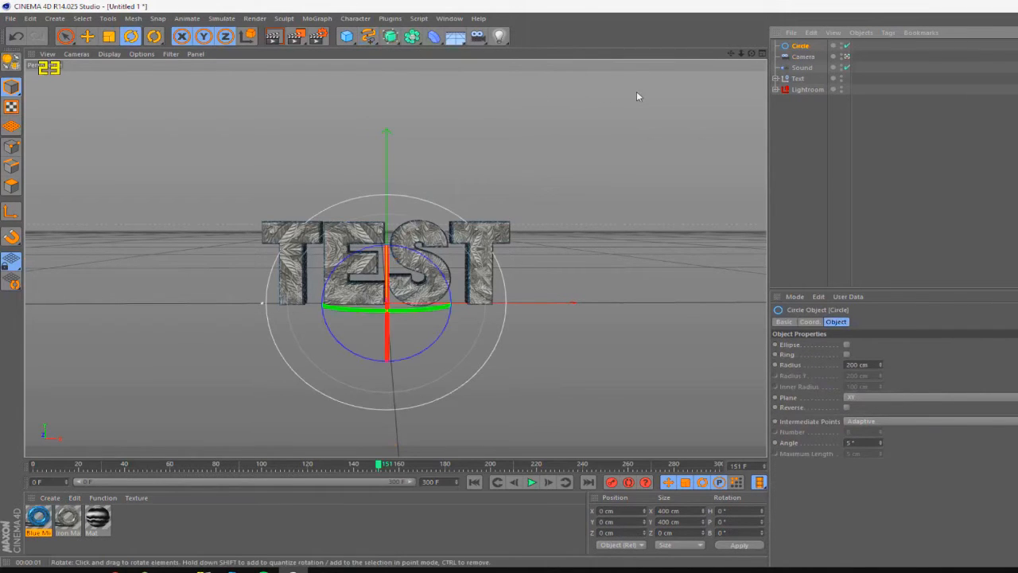
click(607, 532)
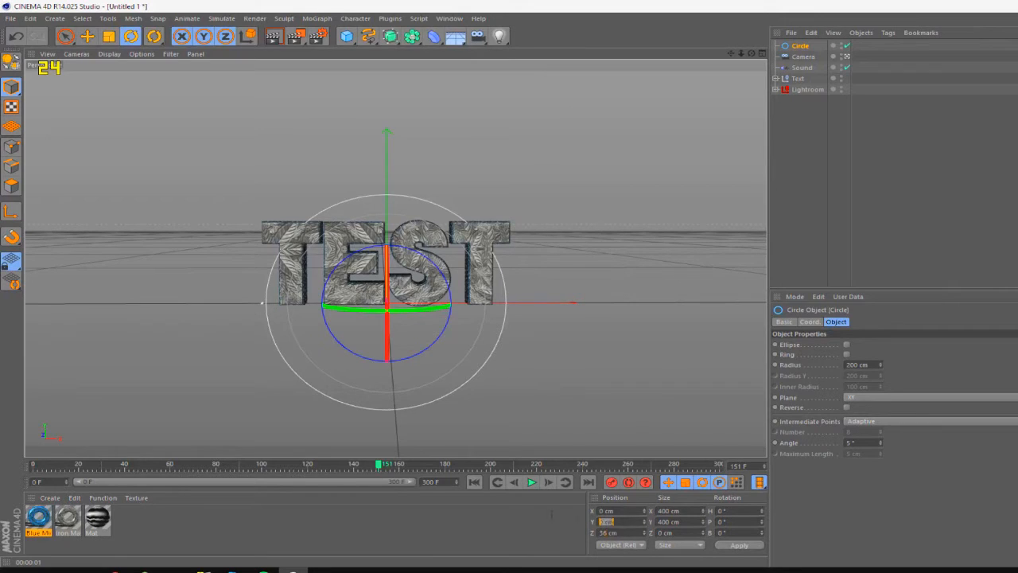
text(68)
key(Return)
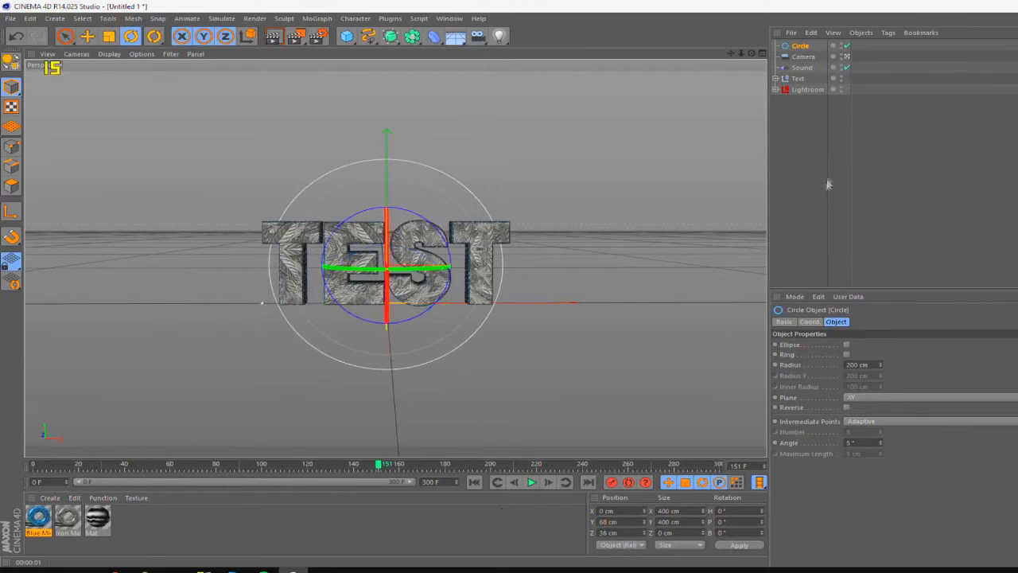
Make the camera a child of the Circle spline
drag(804, 61, 793, 50)
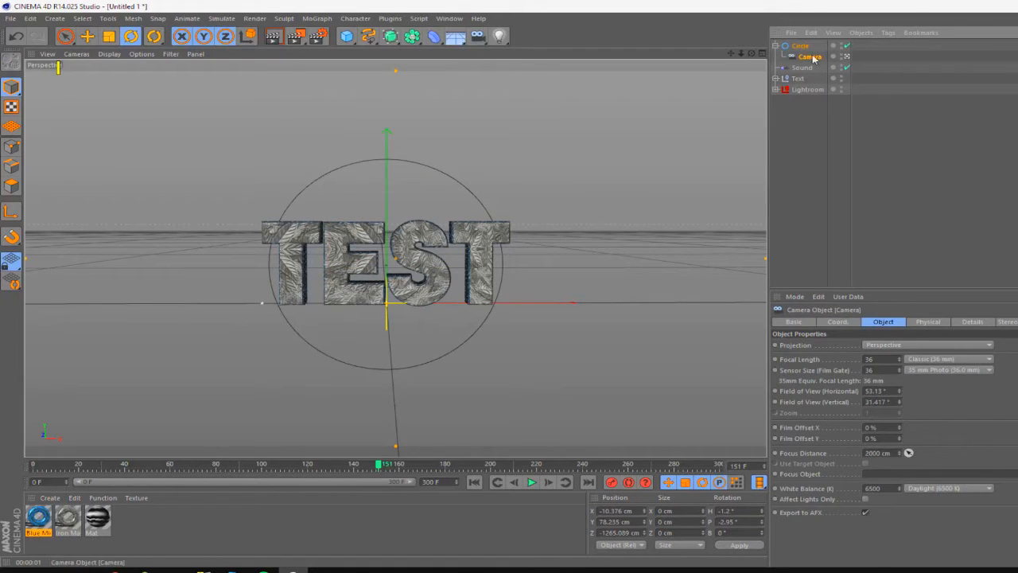
mouse_move(812, 64)
mouse_down()
mouse_move(813, 78)
mouse_move(804, 55)
mouse_up()
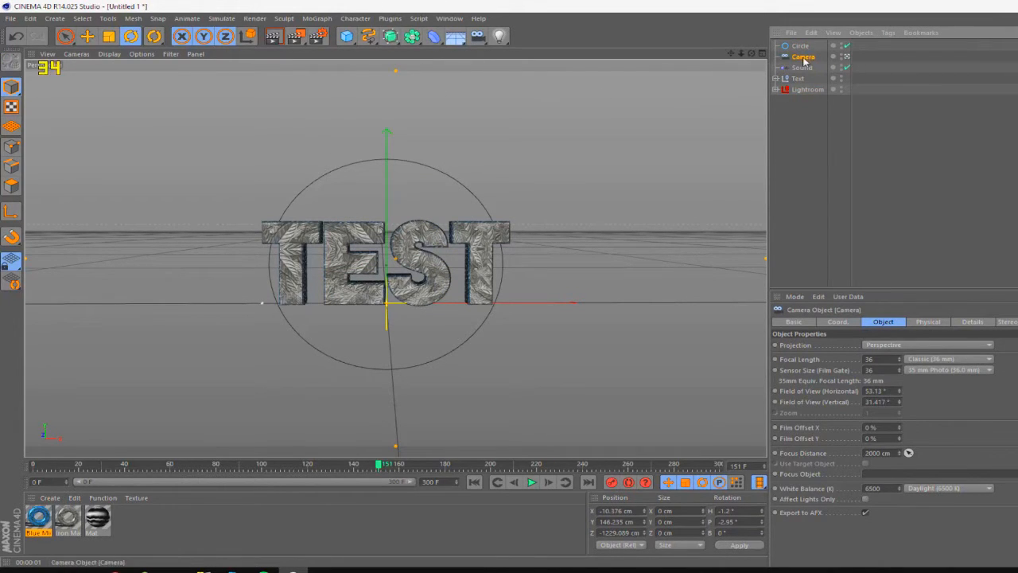
drag(802, 50, 802, 49)
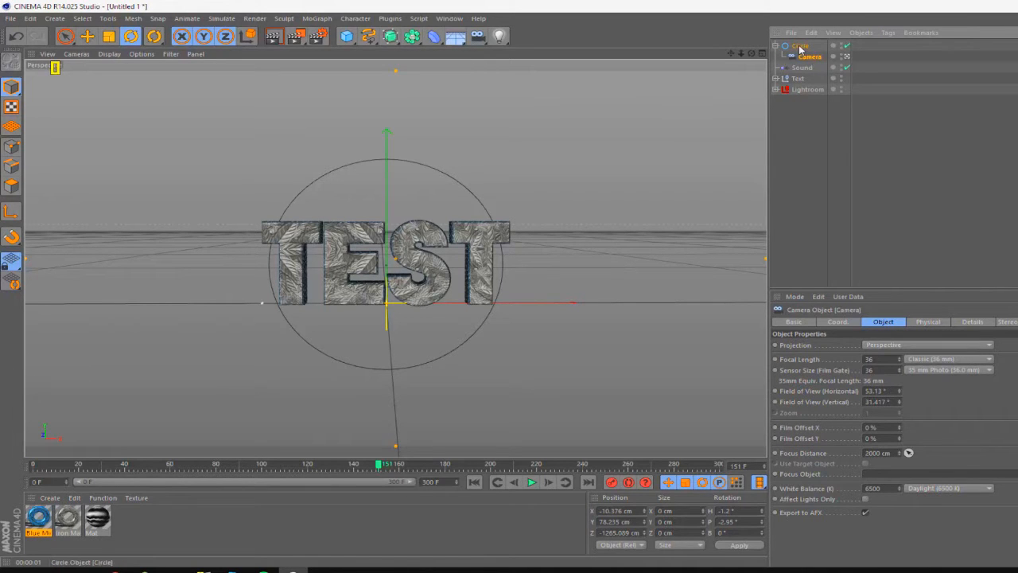
Rotate the Circle spline's heading to about -363.6° to orbit the camera around the text, undoing the last extra rotation
click(800, 46)
drag(429, 270, 475, 139)
key(ctrl+z)
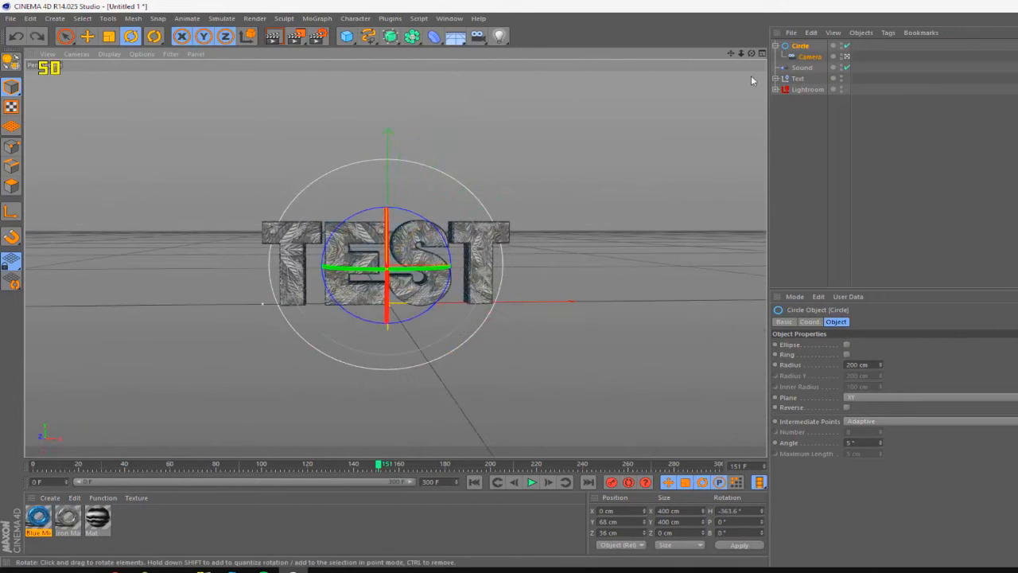
Keyframe the camera pulling back from a close-up of the text at frame 0 to a distant full view at frame 60
drag(383, 463, 33, 464)
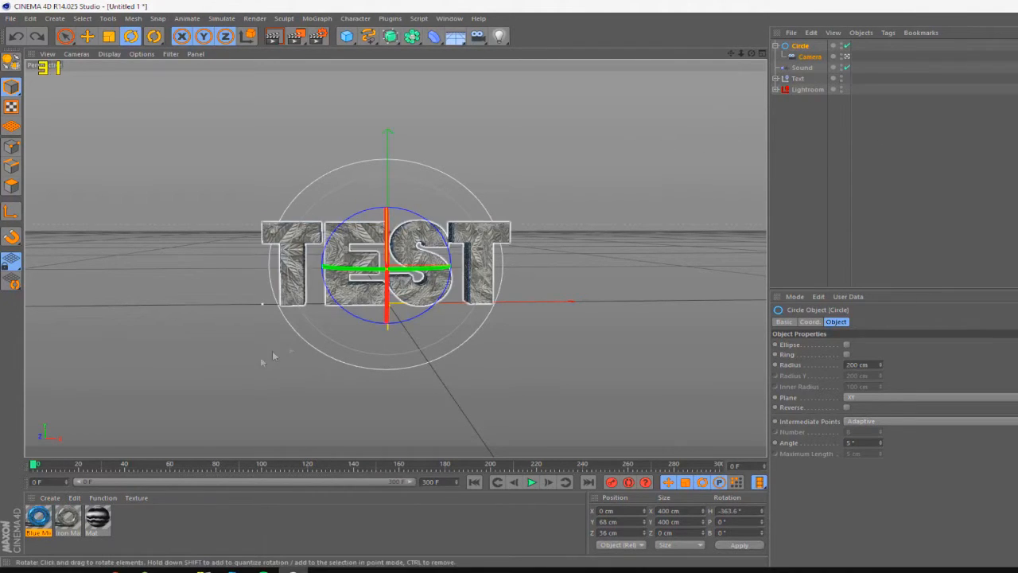
click(810, 56)
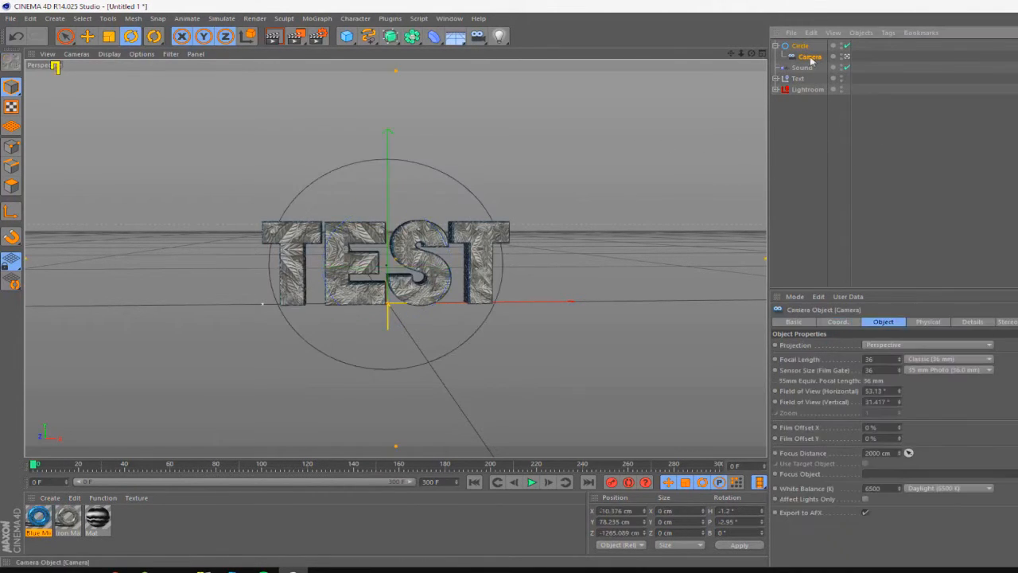
drag(743, 53, 737, 53)
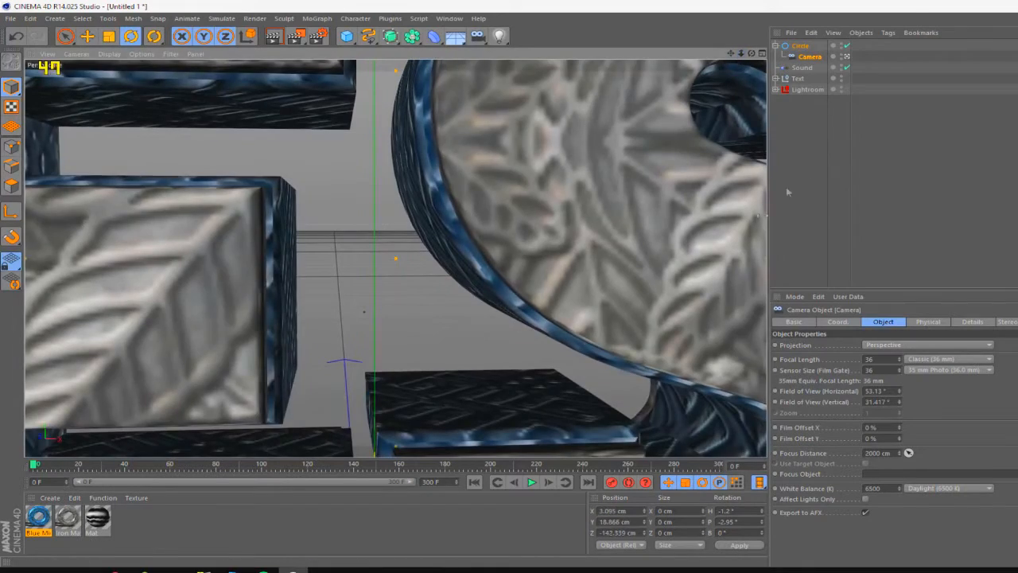
scroll(628, 421, down, 5)
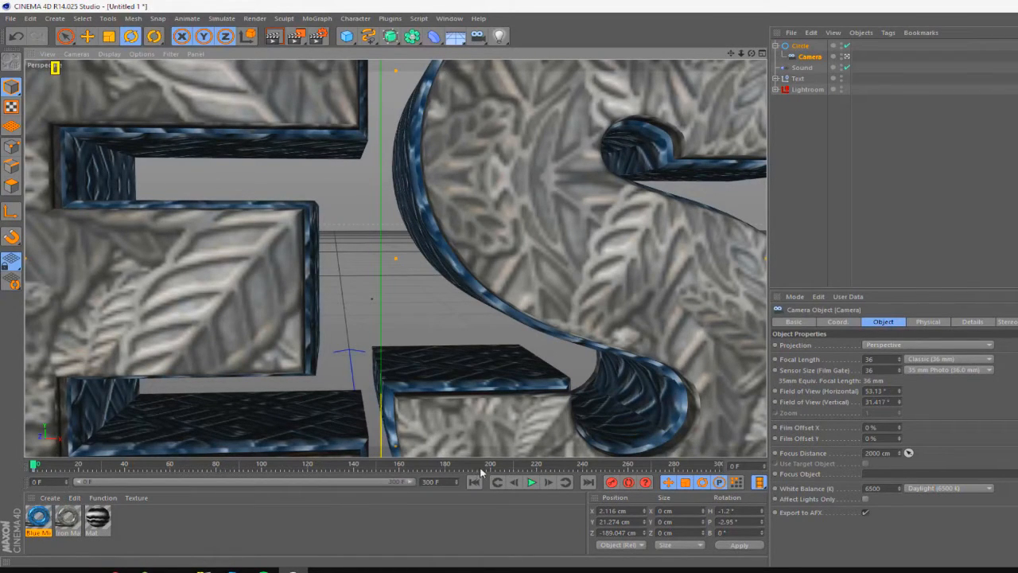
drag(46, 468, 145, 469)
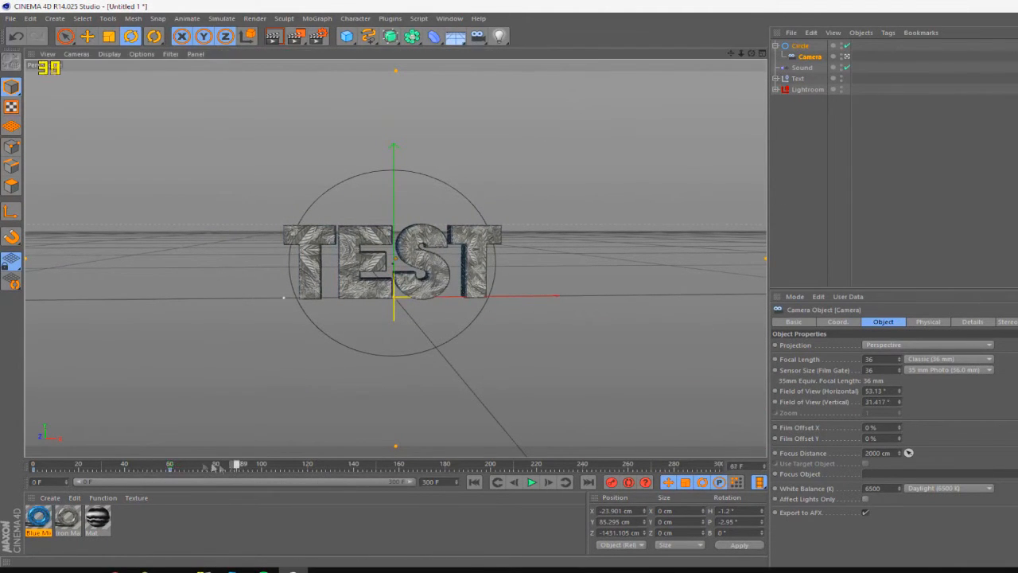
drag(239, 466, 14, 458)
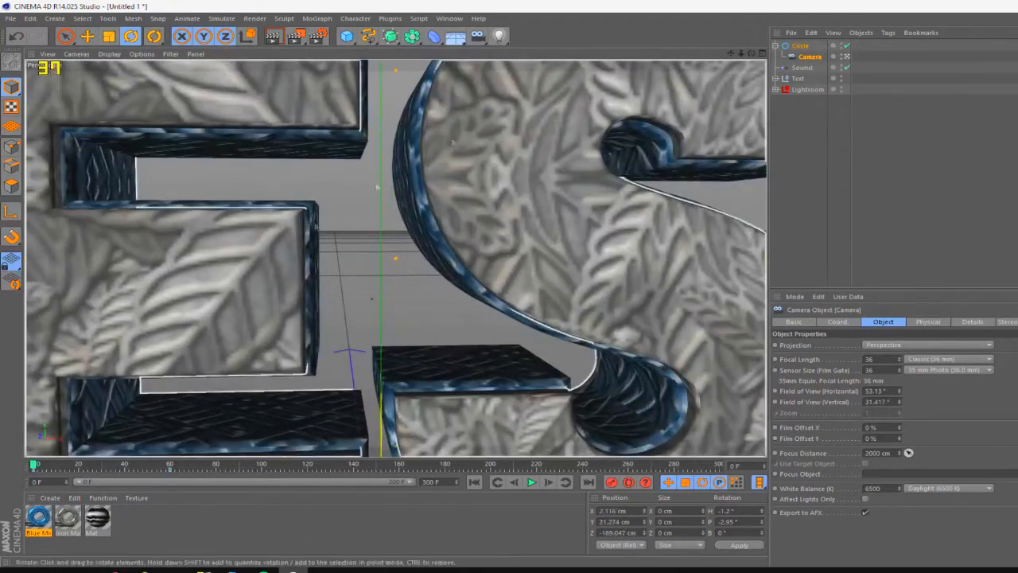
Keyframe the Circle's bank rotation at 120° on frame 0 and 360° on frame 60, and play back the animation
click(796, 46)
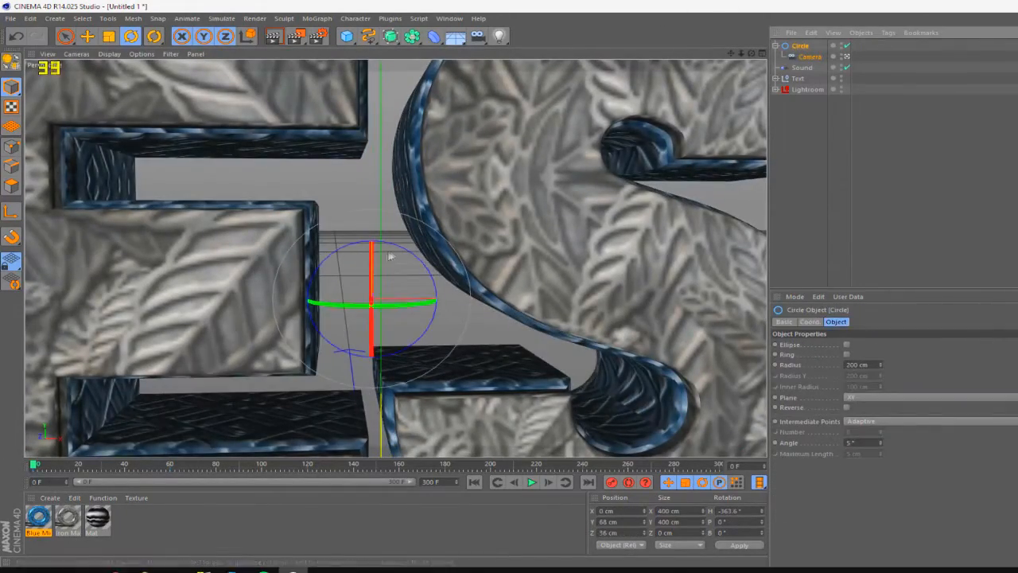
drag(401, 249, 458, 410)
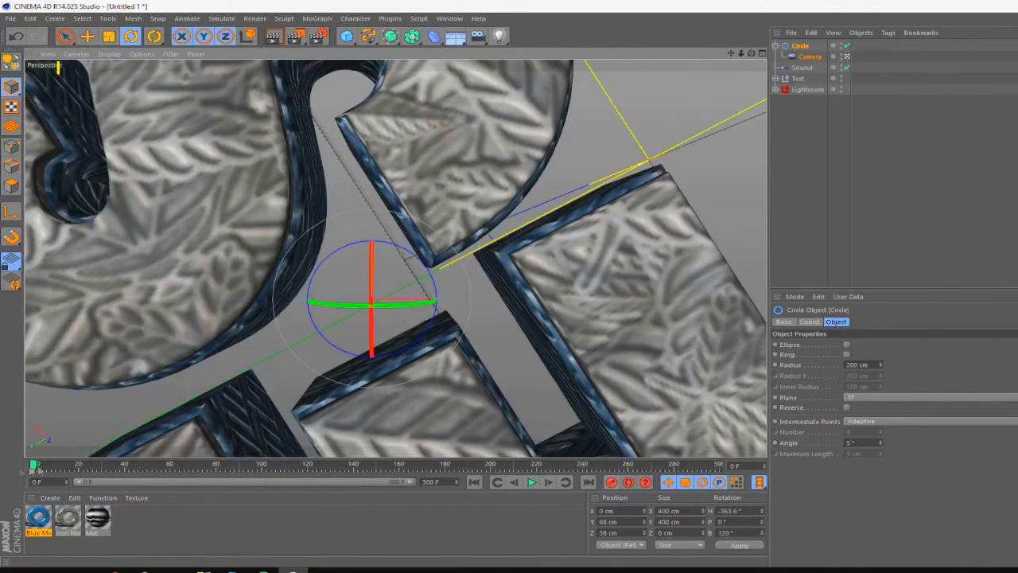
click(170, 466)
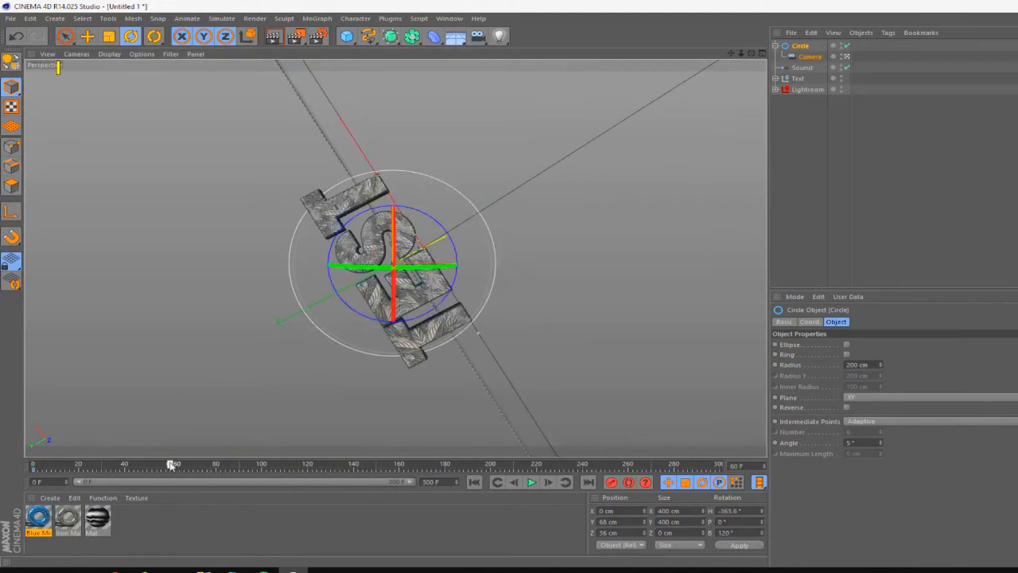
drag(445, 231, 63, 115)
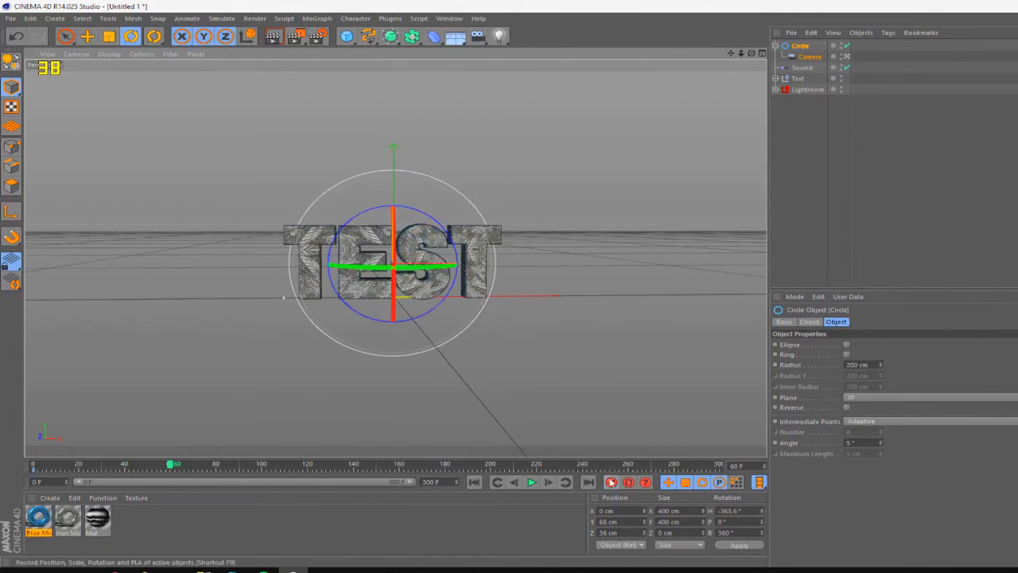
drag(169, 471, 34, 469)
click(531, 482)
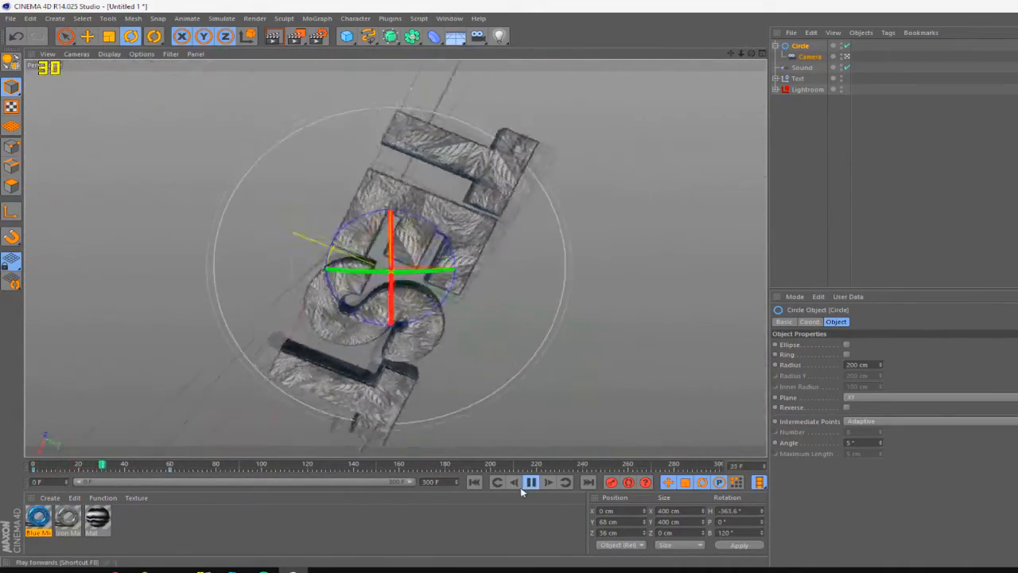
click(531, 482)
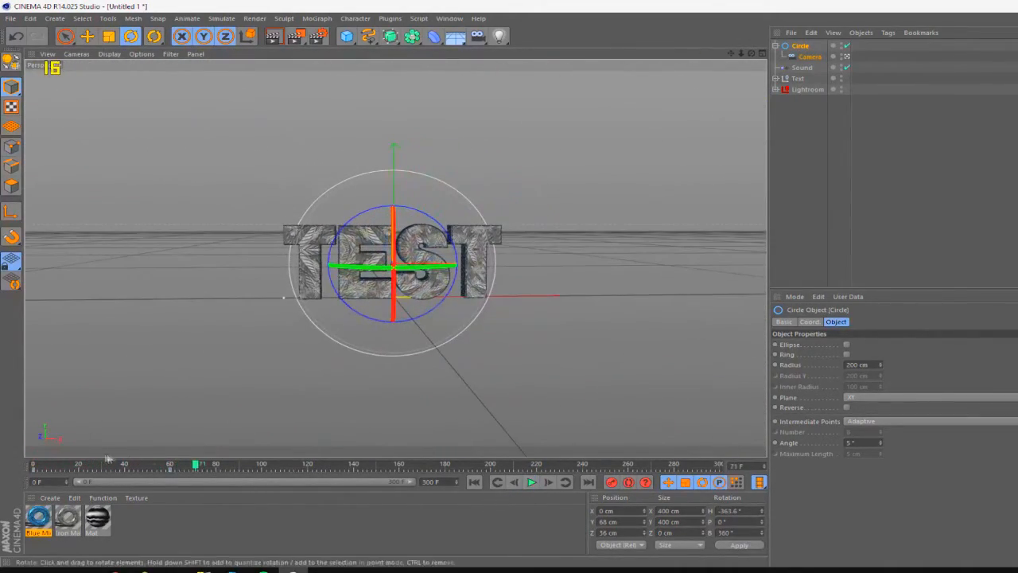
Record a key for both the Circle and the camera at frame 20, shift it to frame 40, and preview the animation from the start
click(82, 467)
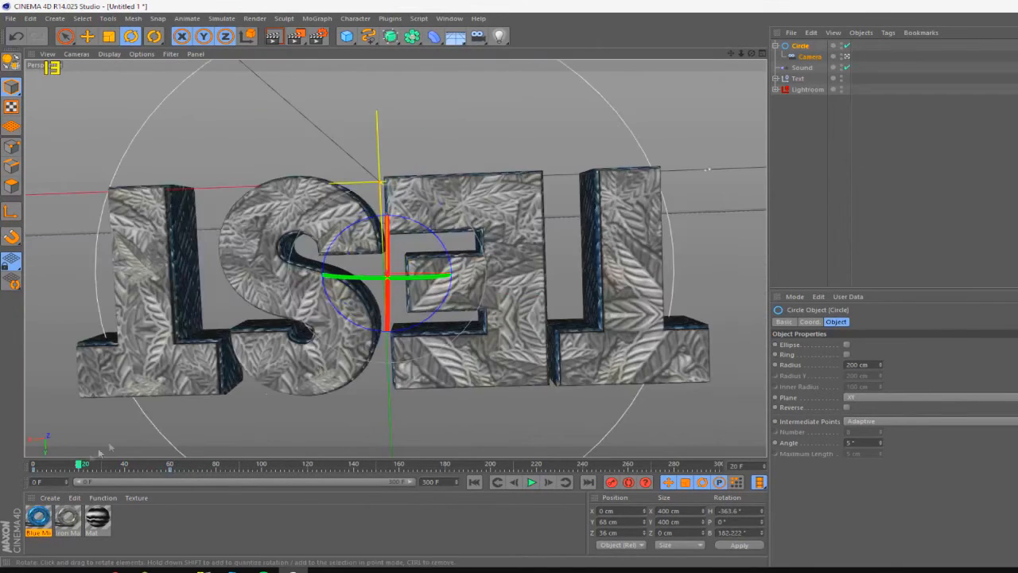
ctrl+click(807, 58)
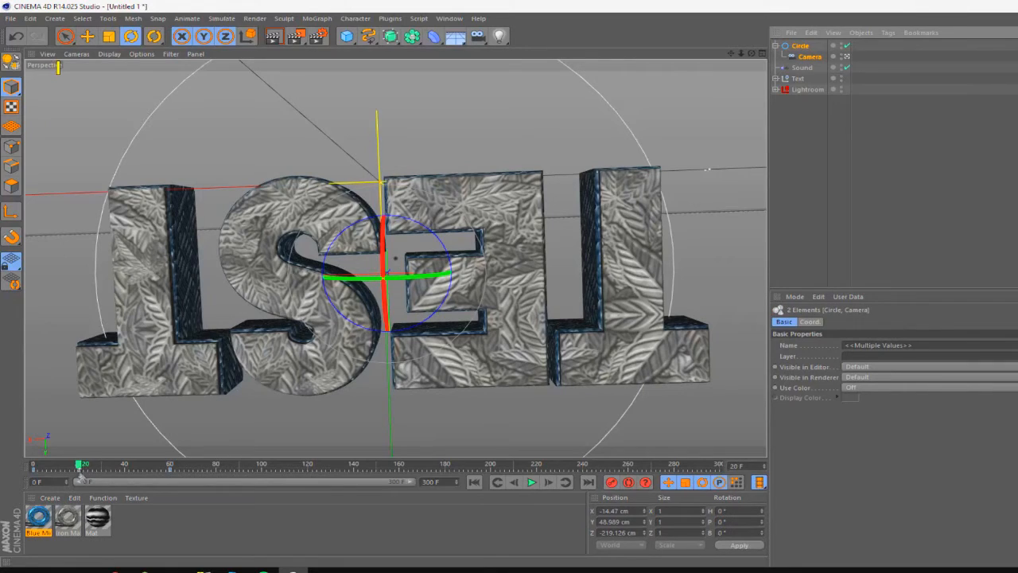
drag(78, 474, 125, 471)
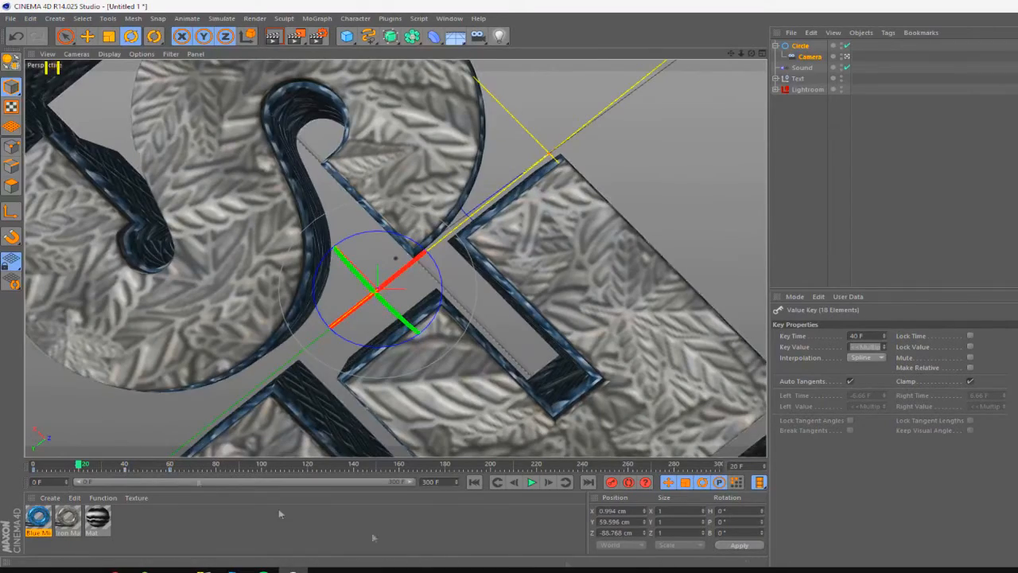
click(475, 482)
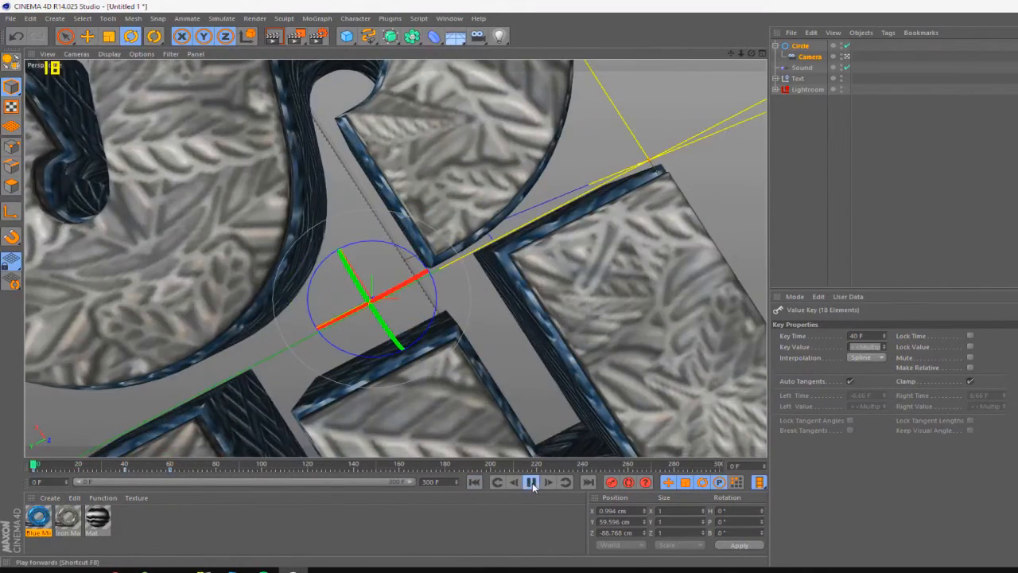
click(532, 483)
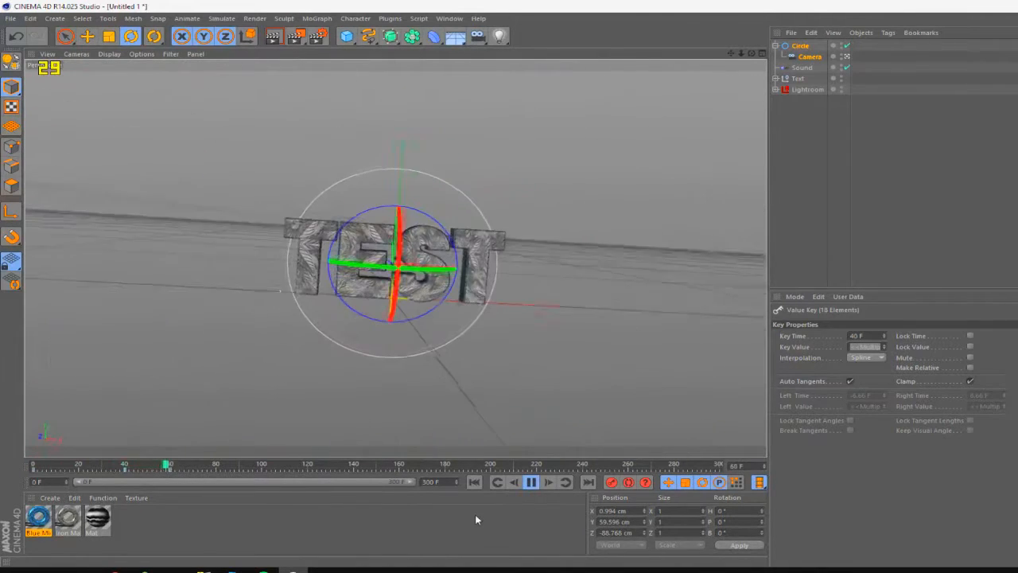
click(532, 483)
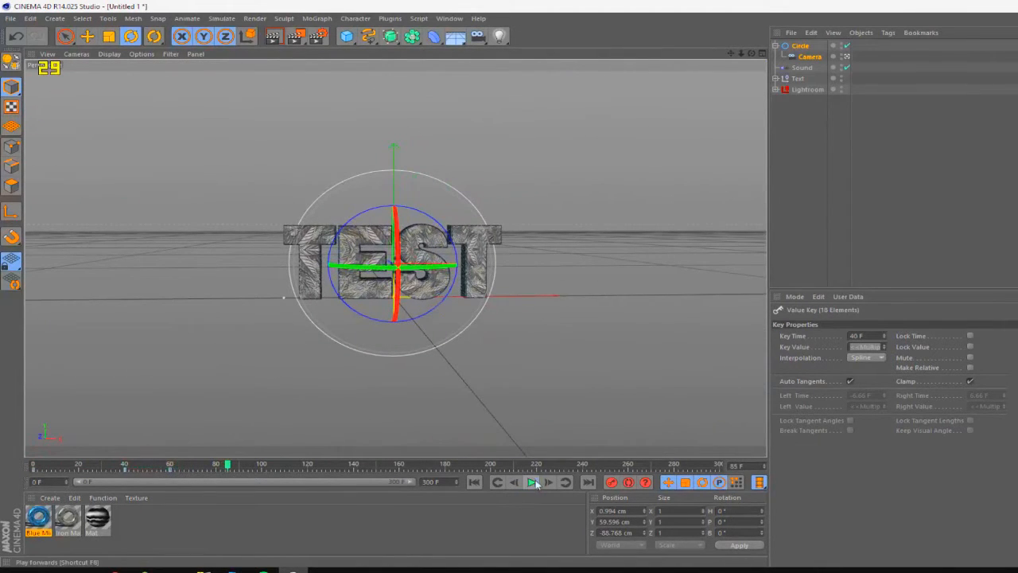
Record a starting keyframe for the Text null at frame 0
click(806, 79)
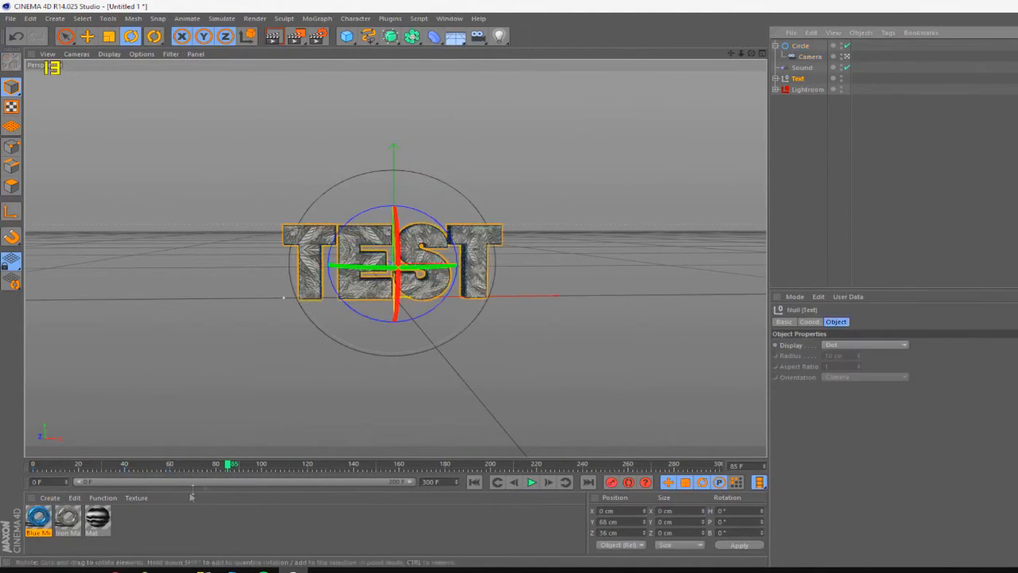
click(154, 464)
drag(154, 465, 33, 464)
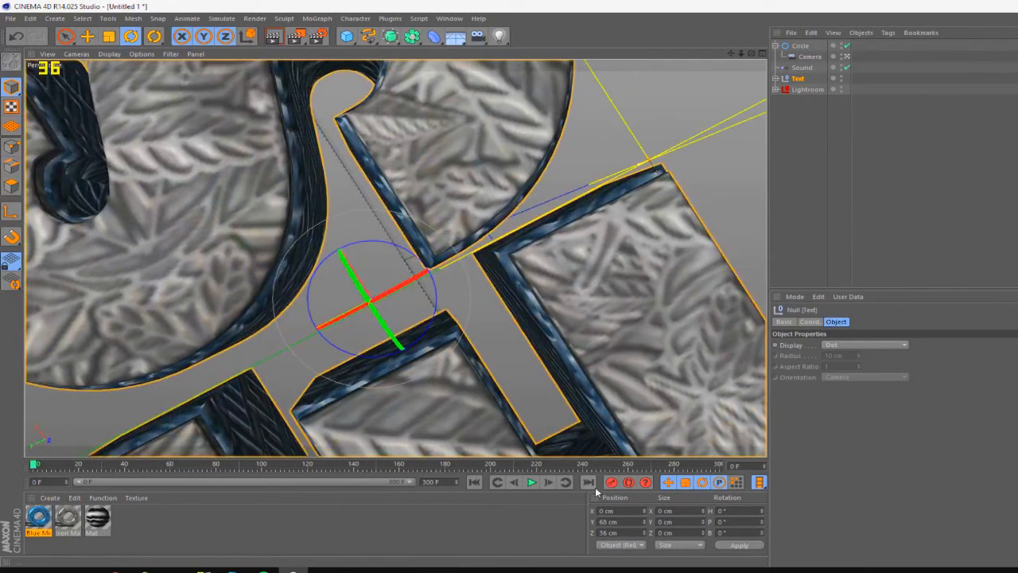
Rotate the Text null's pitch to 360° at frame 60, record a keyframe, and shift that key to frame 65
click(170, 465)
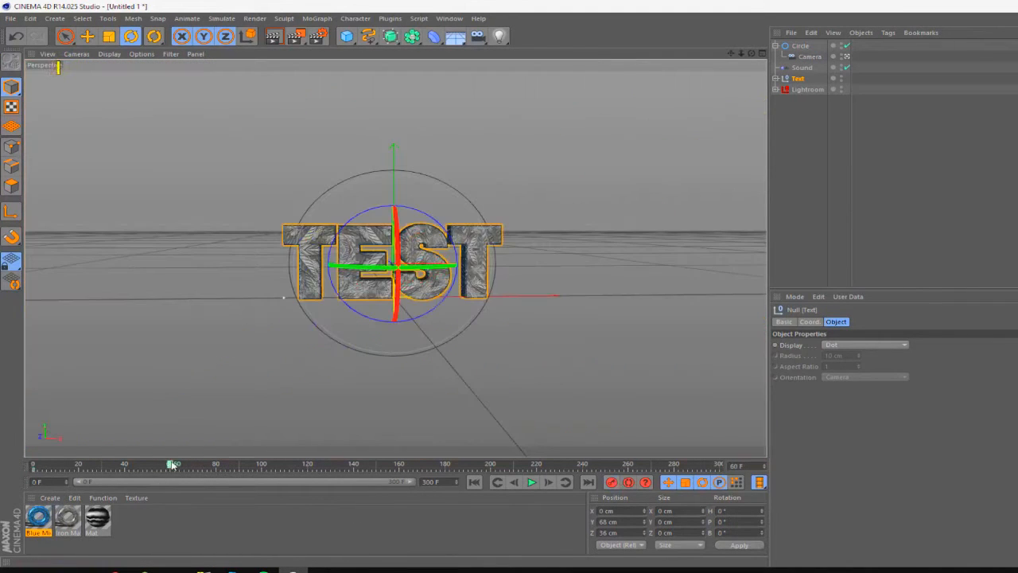
drag(395, 231, 395, 286)
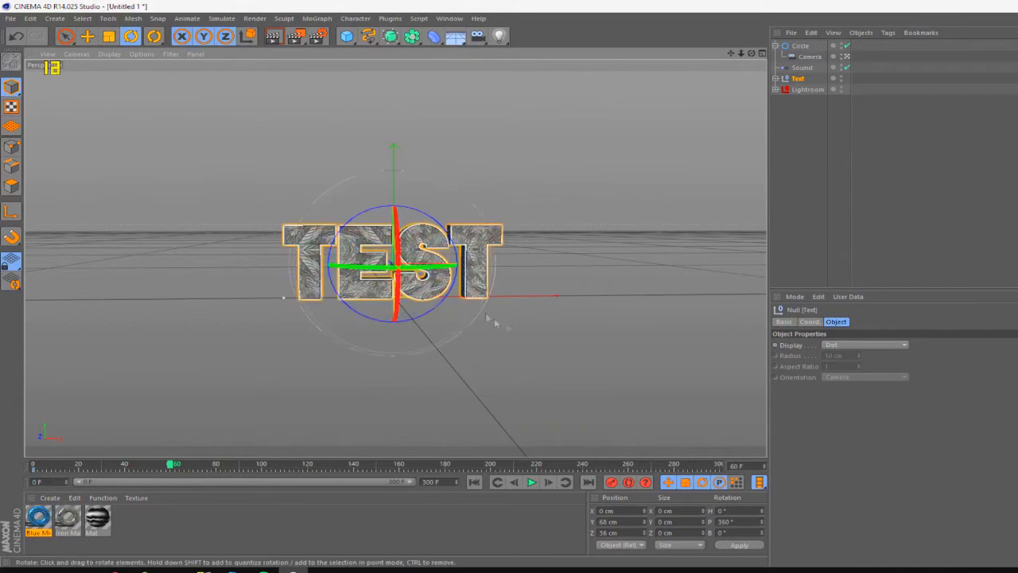
click(613, 484)
click(190, 466)
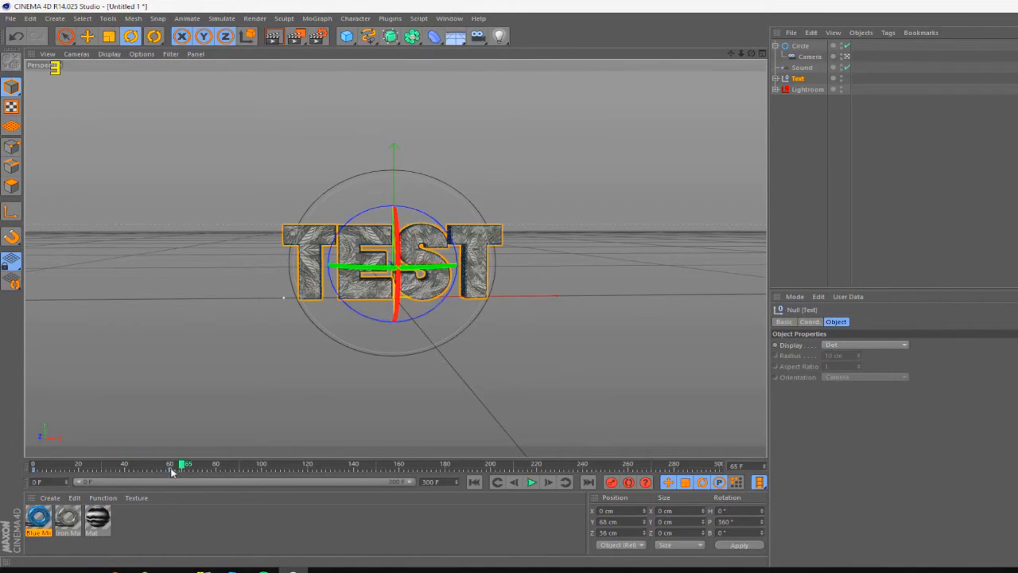
click(182, 469)
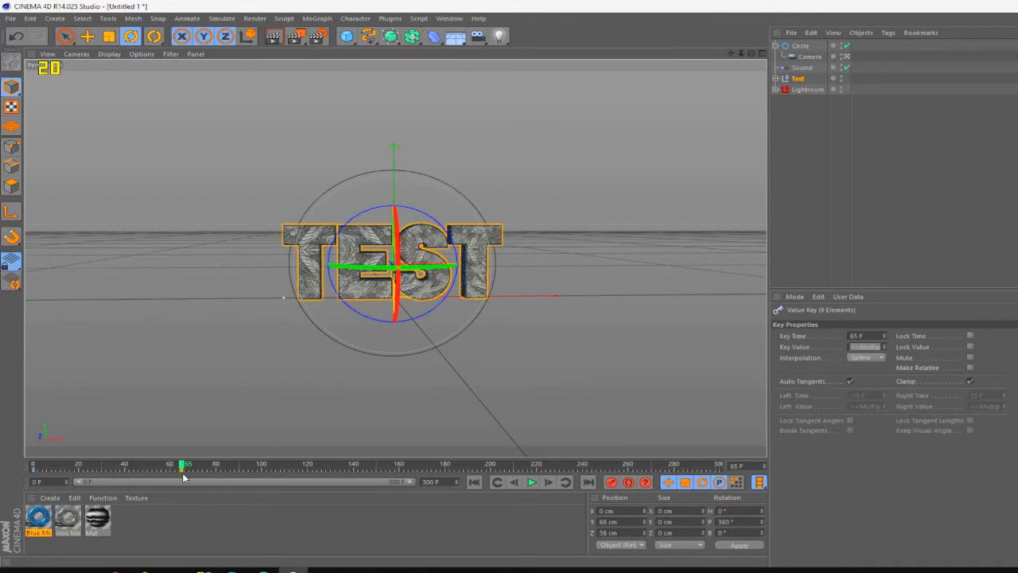
drag(194, 473, 13, 462)
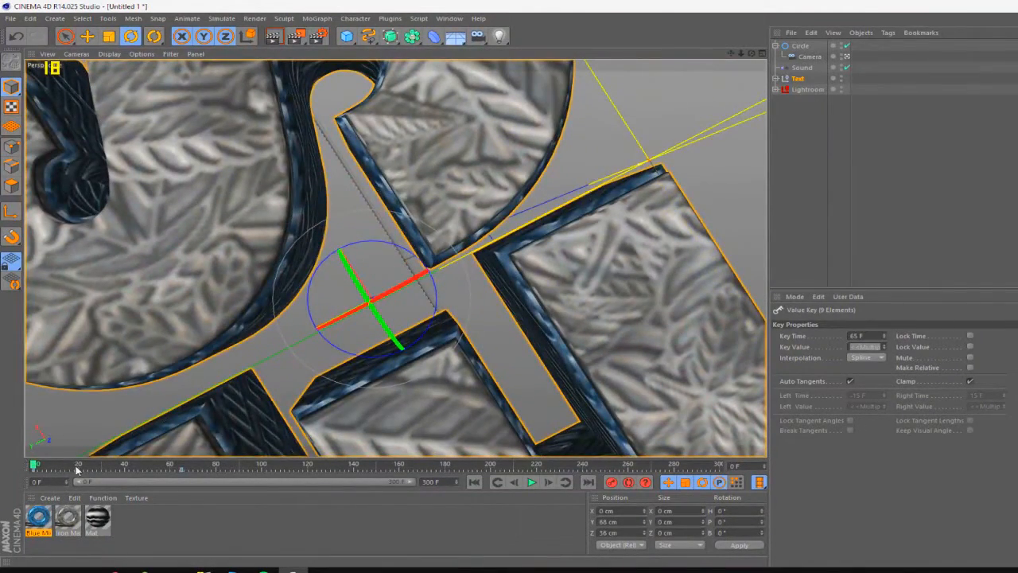
Record a Text null keyframe at frame 20, shift it to frame 50, and play back the animation from the start
click(78, 468)
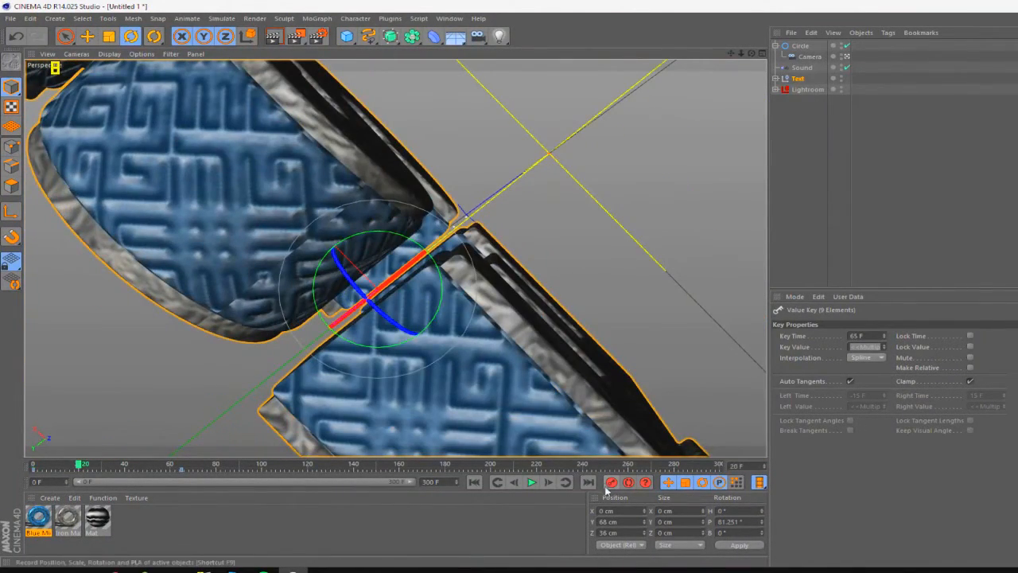
drag(145, 470, 158, 470)
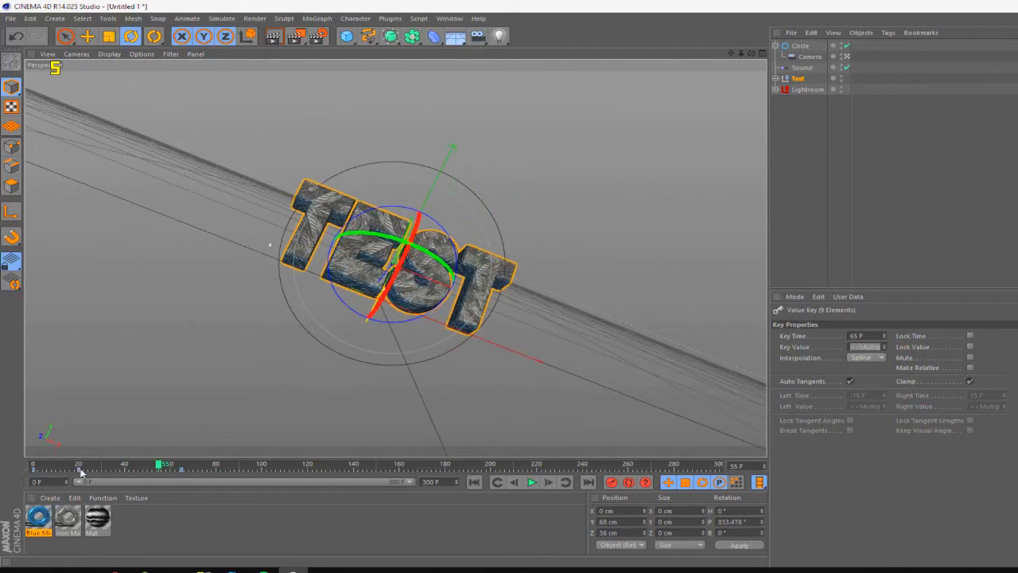
drag(79, 472, 148, 468)
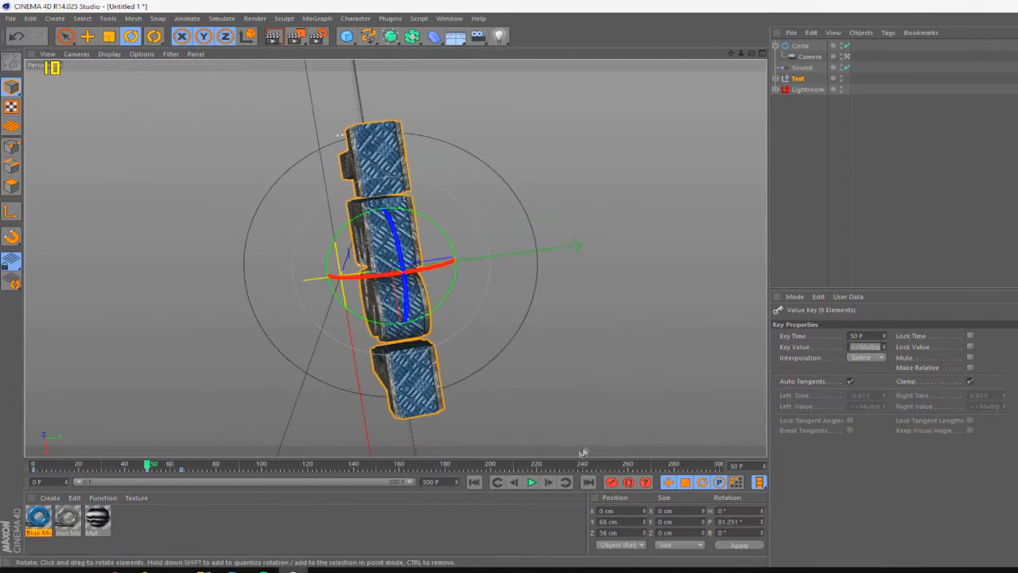
click(475, 482)
click(532, 482)
right_click(523, 456)
key(Escape)
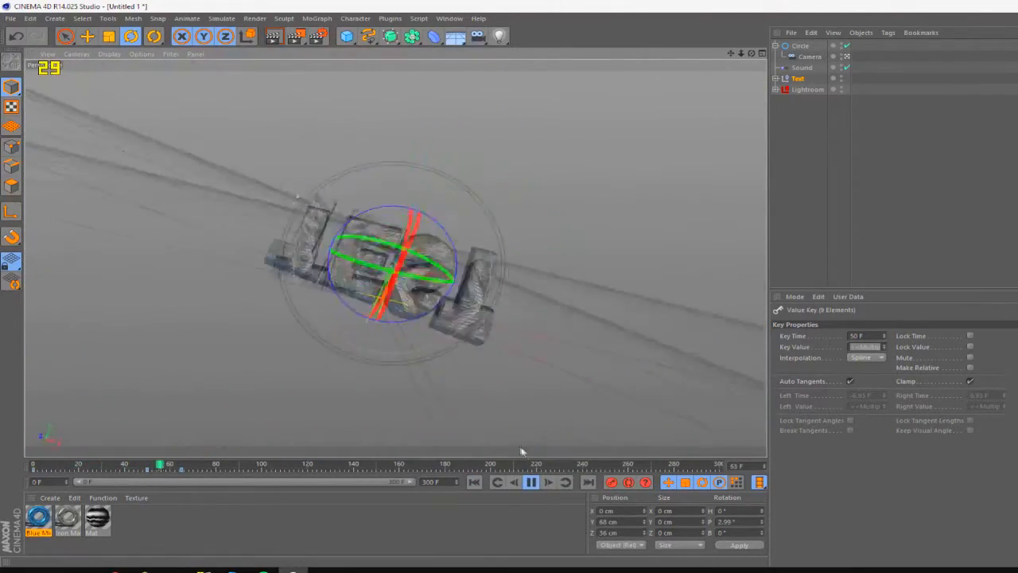
click(532, 482)
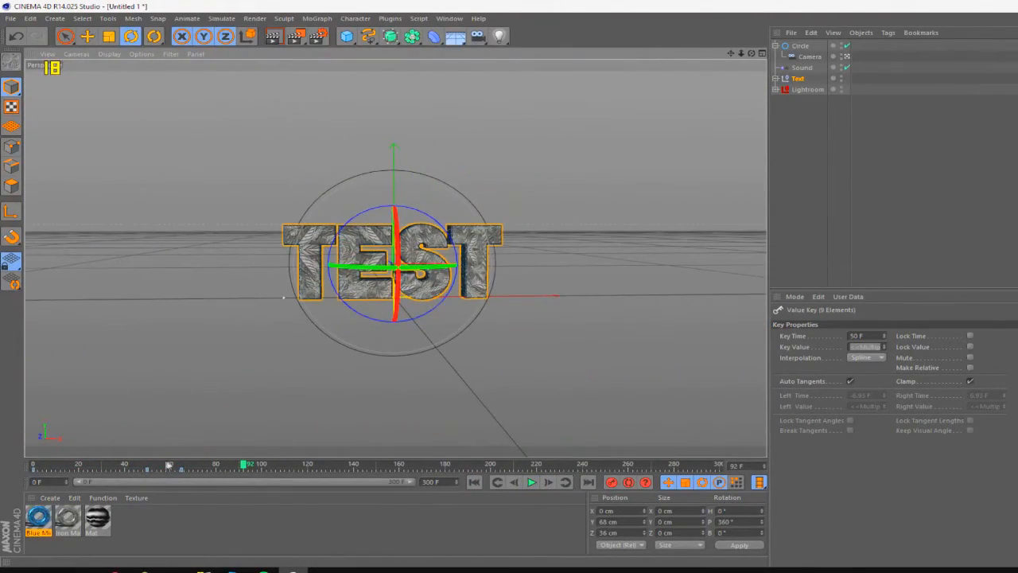
Delete the Text null's keyframes at frames 65 and 50
drag(148, 467, 194, 528)
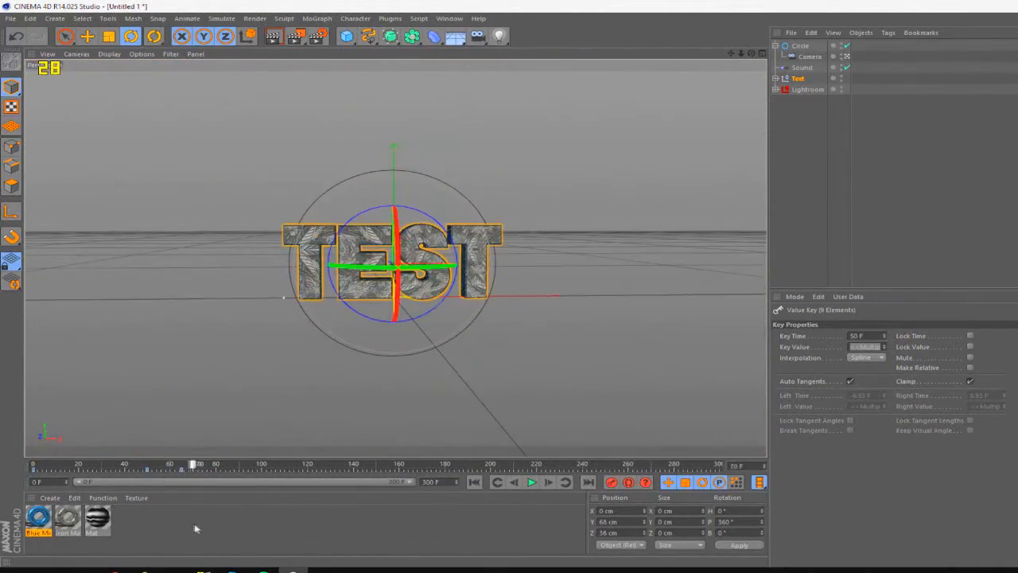
right_click(183, 473)
click(186, 480)
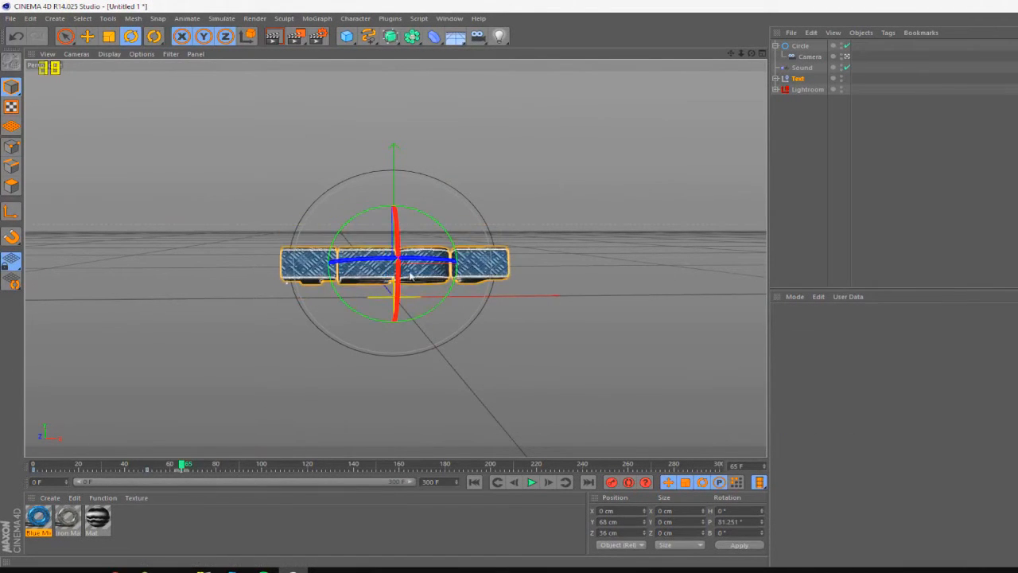
click(147, 469)
right_click(147, 469)
click(151, 472)
click(151, 472)
right_click(152, 472)
click(127, 487)
Keyframe the Text null's pitch at -360° on frame 60, and shift a key recorded at frame 20 to frame 40
click(188, 468)
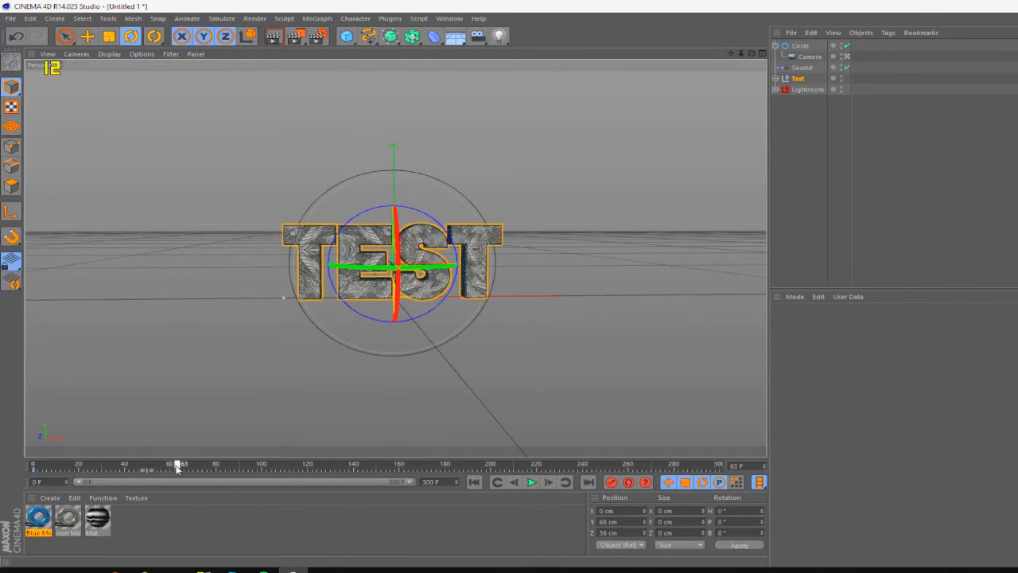
drag(172, 469, 182, 467)
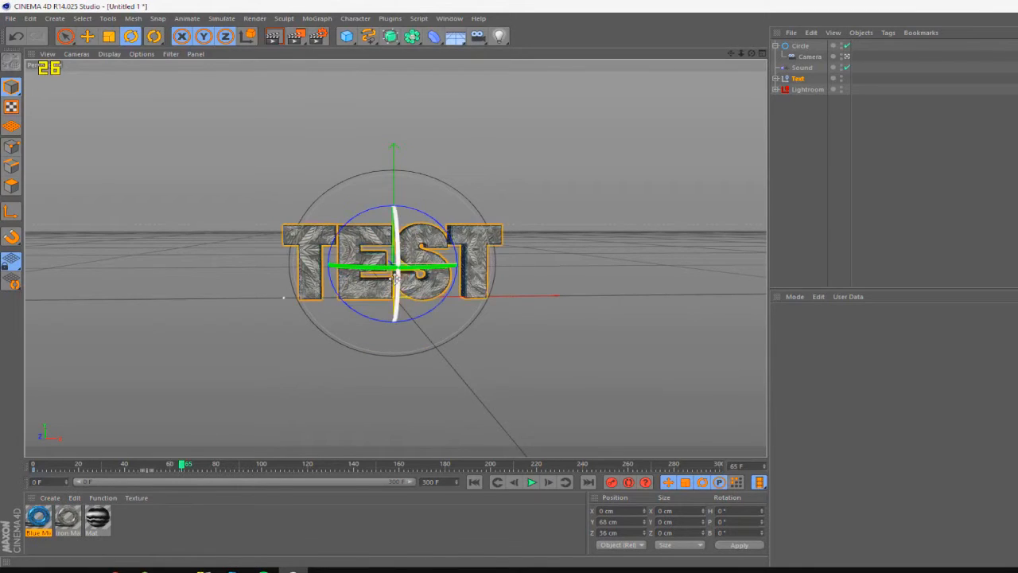
click(172, 470)
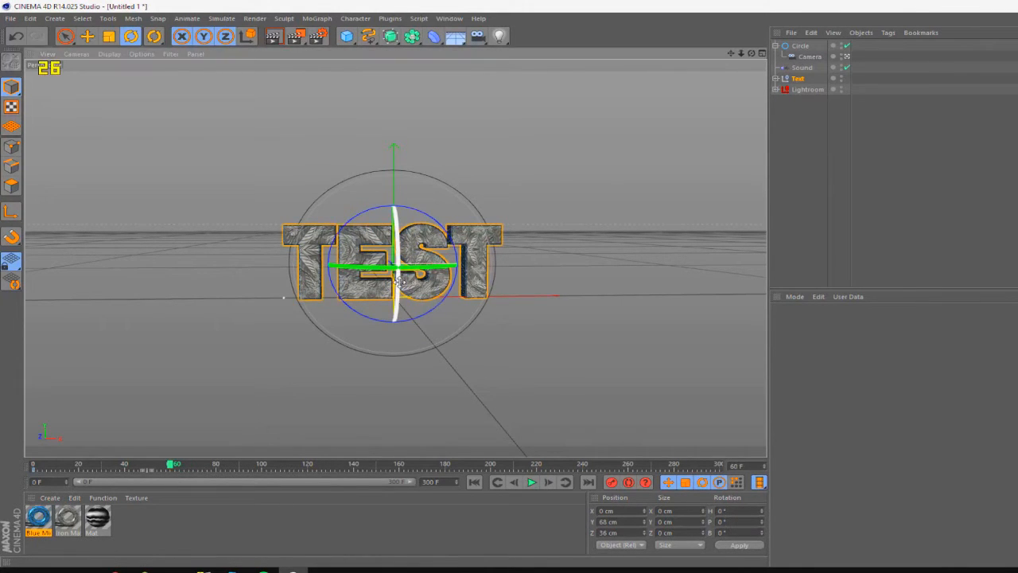
drag(399, 280, 396, 279)
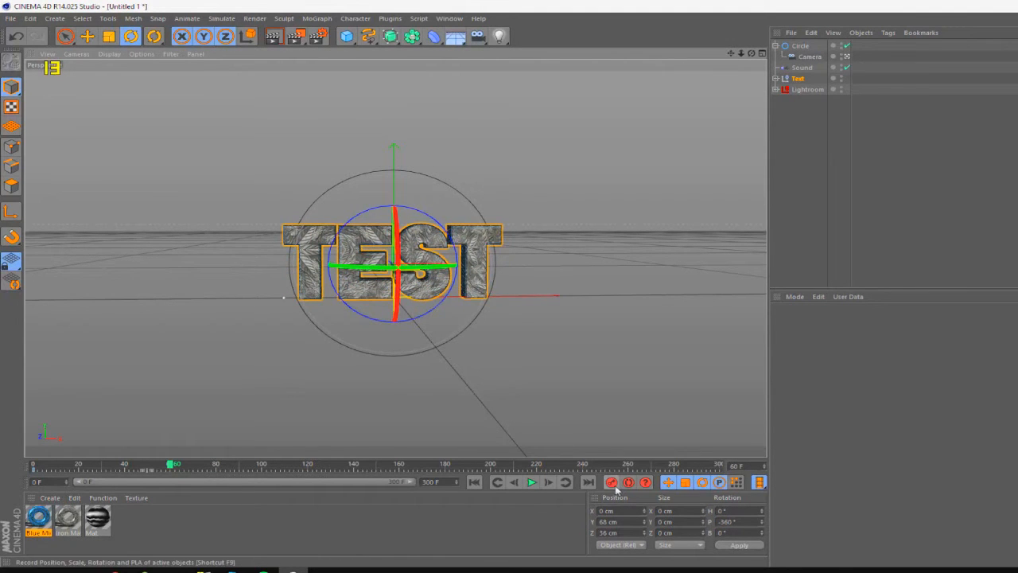
drag(86, 468, 78, 468)
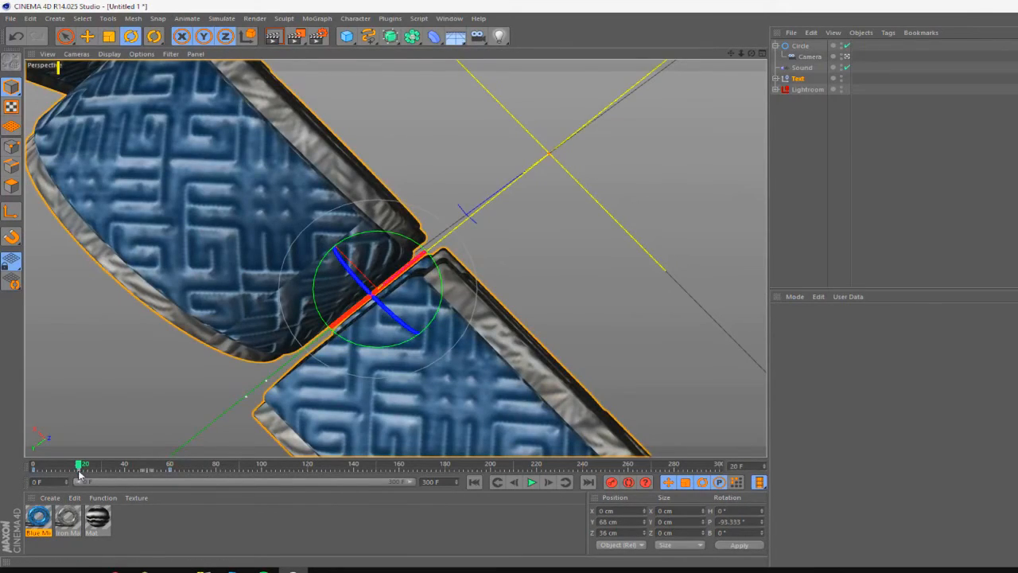
click(125, 475)
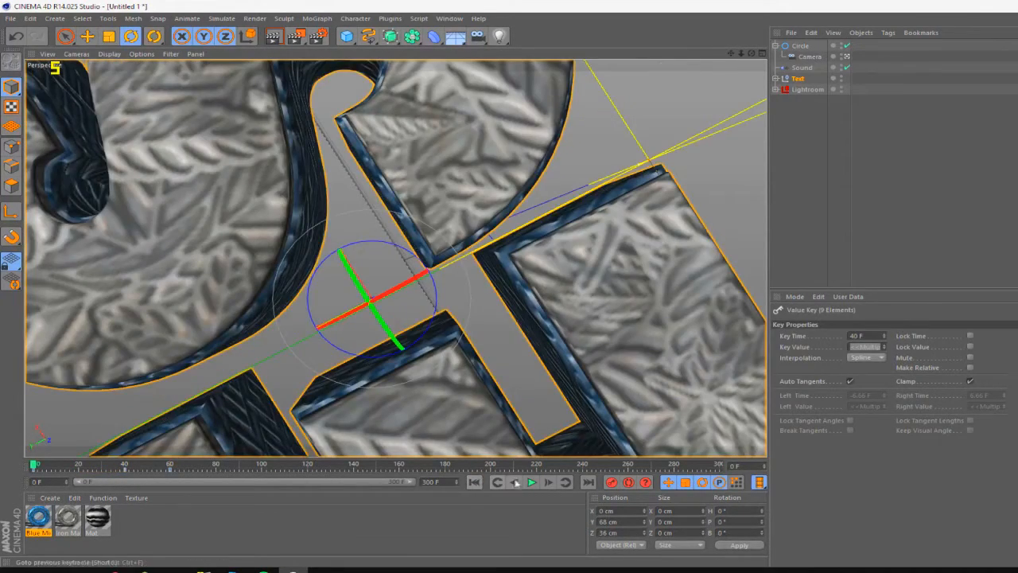
Play back the animation from the start to check the text's rotation, and stop playback
click(531, 483)
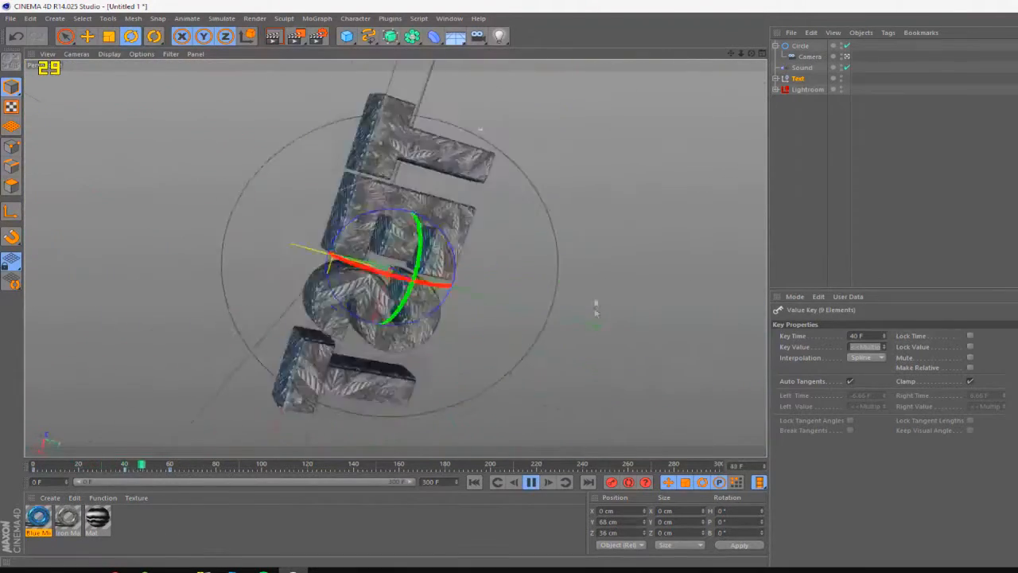
click(533, 482)
key(F8)
click(481, 477)
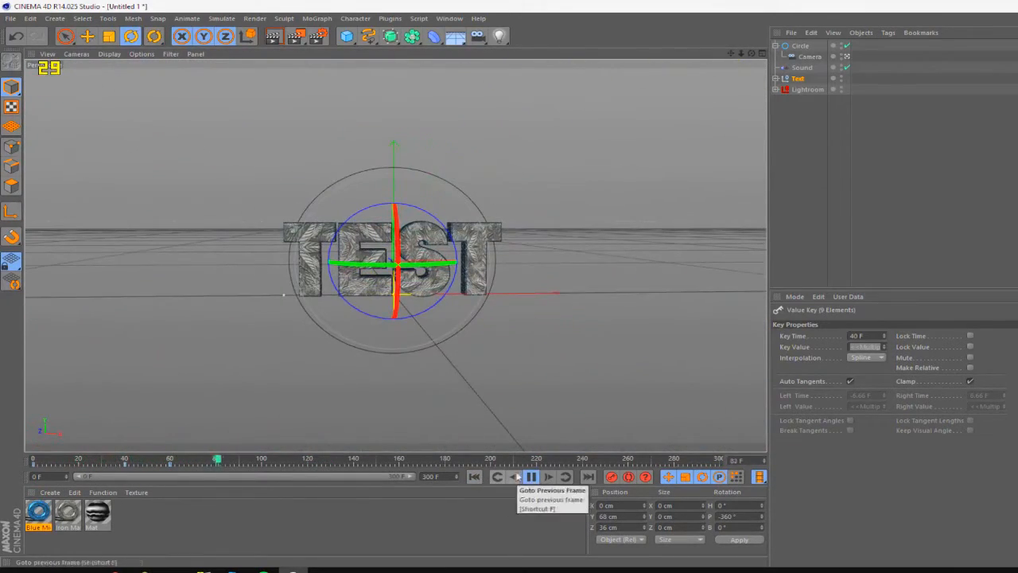
click(532, 476)
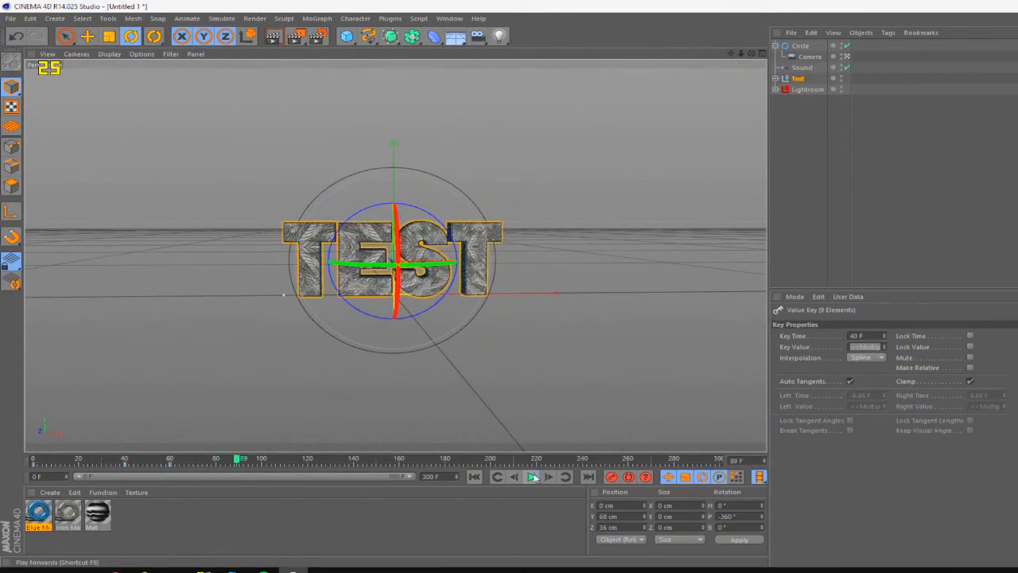
Select both MoText objects inside the Text null and add a Plain effector to them
click(775, 78)
click(811, 89)
shift+click(810, 100)
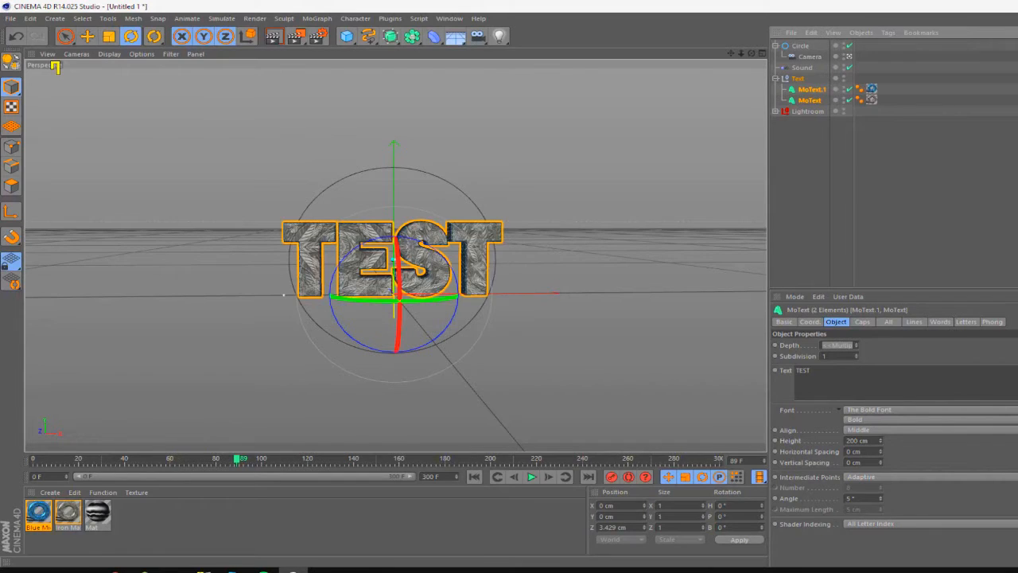
click(812, 89)
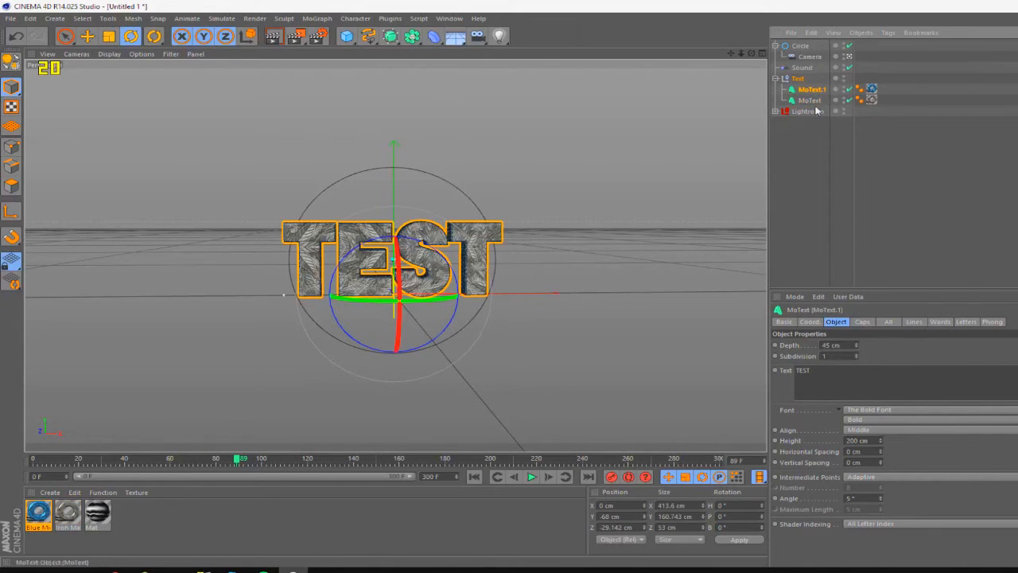
ctrl+click(809, 101)
click(316, 19)
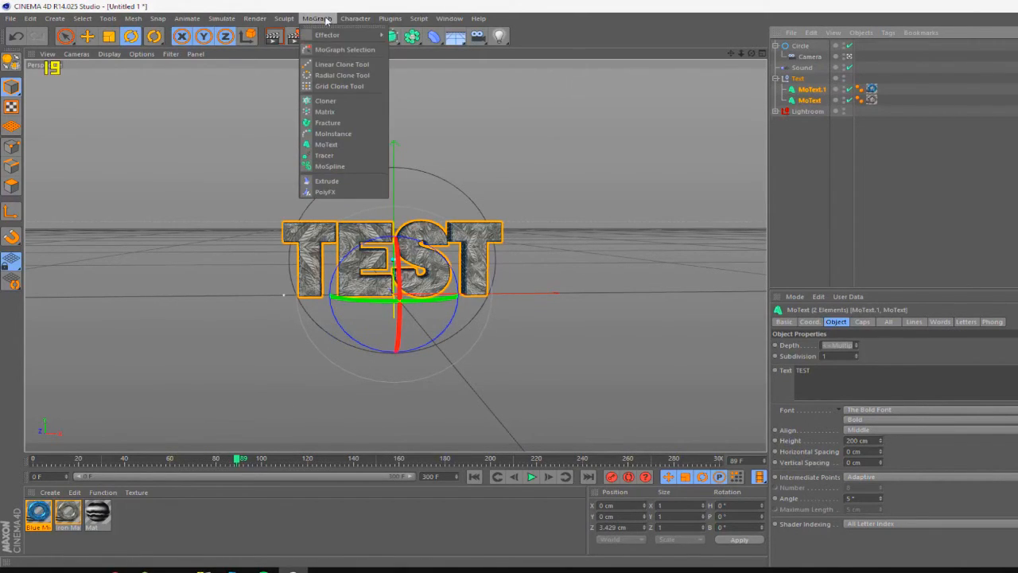
mouse_move(341, 37)
click(407, 49)
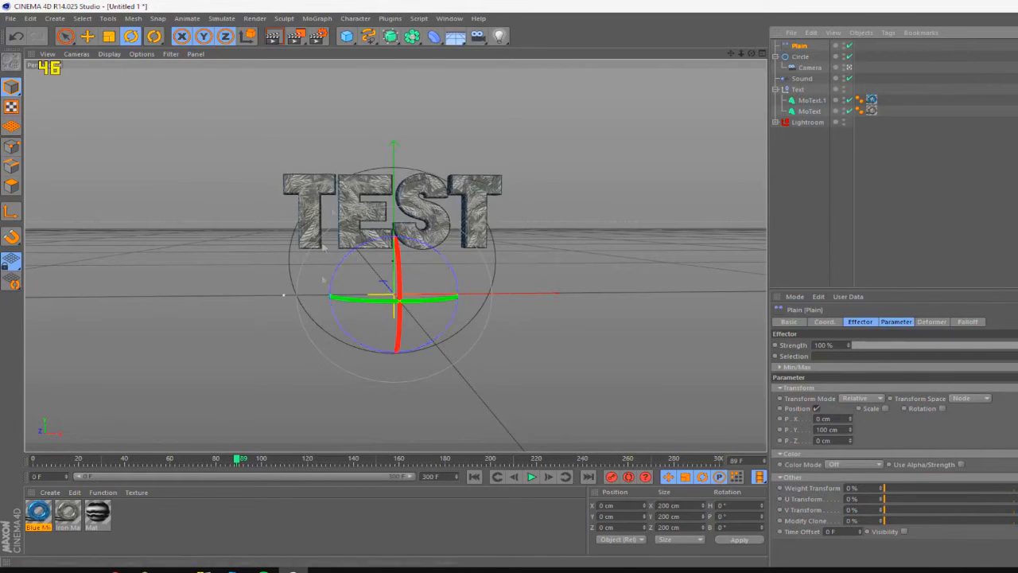
Give the Plain effector a Box falloff shape with an X size of about 84 cm and a falloff of 6%
click(967, 322)
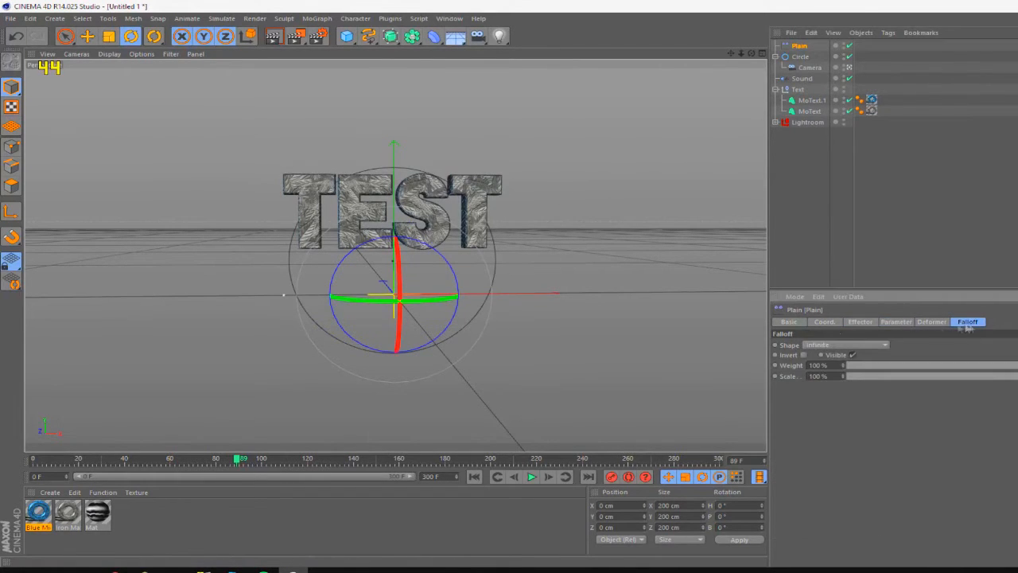
click(814, 346)
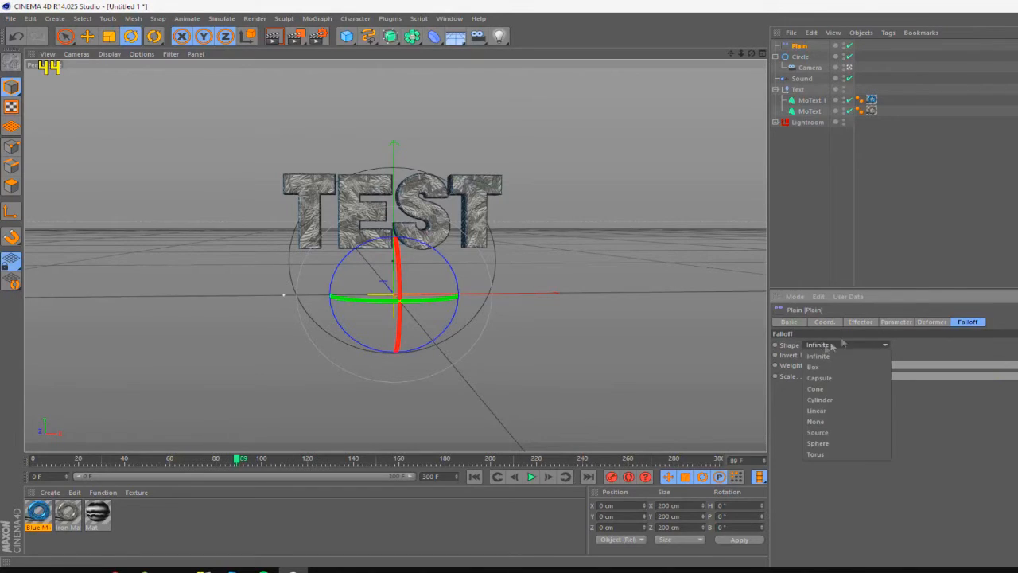
click(968, 321)
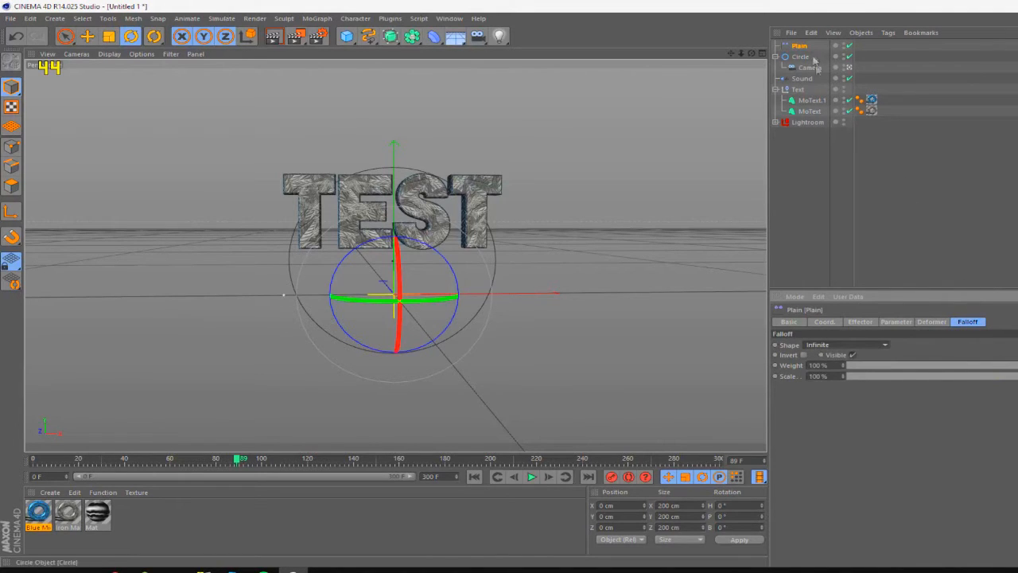
click(899, 322)
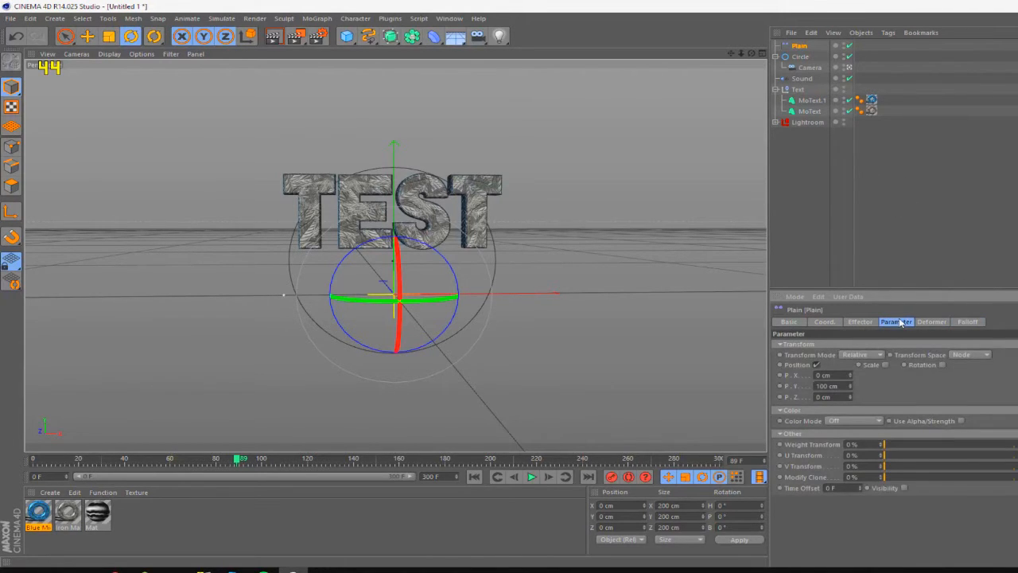
click(968, 322)
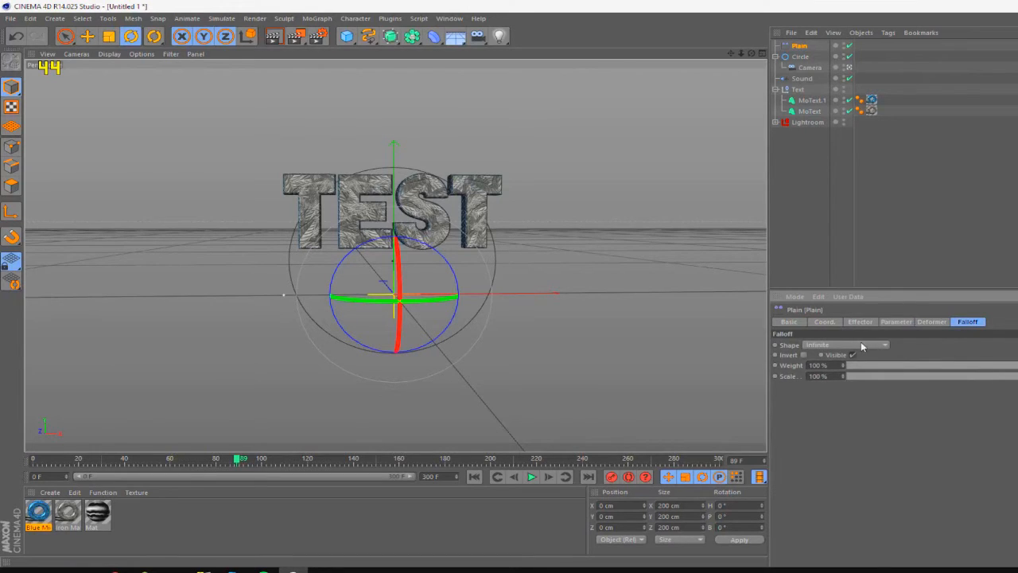
click(832, 348)
click(827, 374)
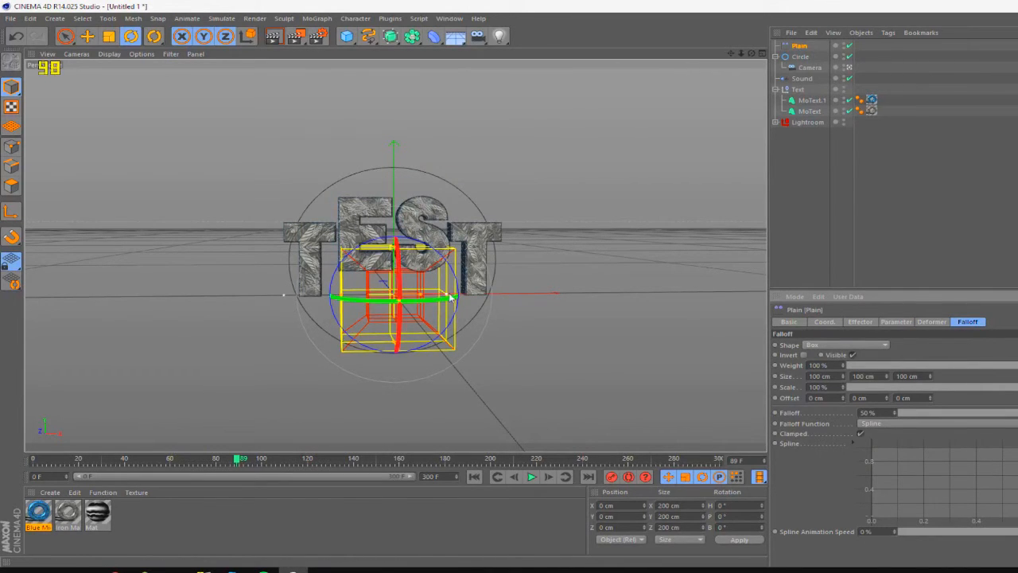
mouse_move(450, 297)
mouse_down()
mouse_move(529, 297)
mouse_move(437, 297)
mouse_up()
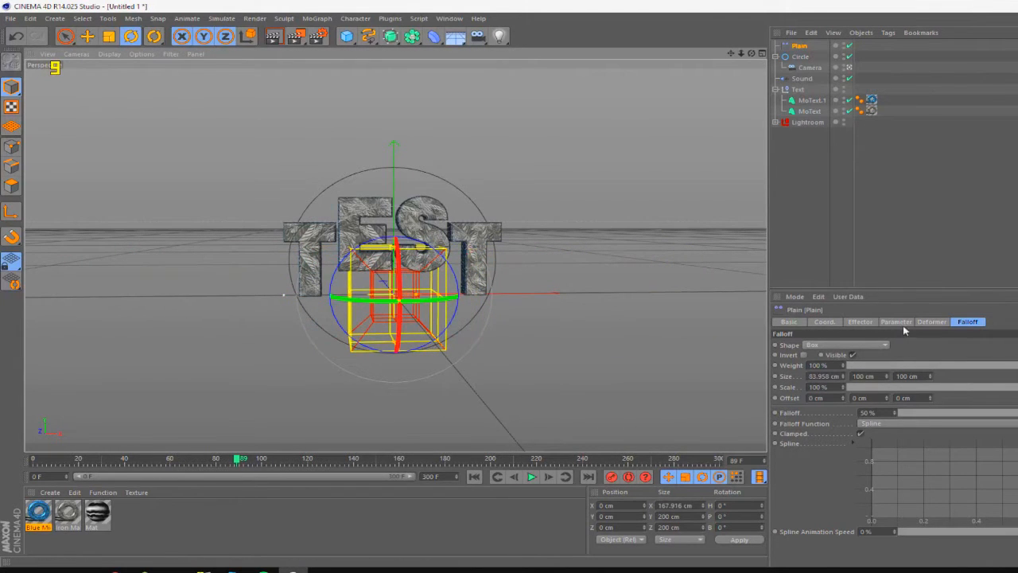
drag(992, 415, 914, 413)
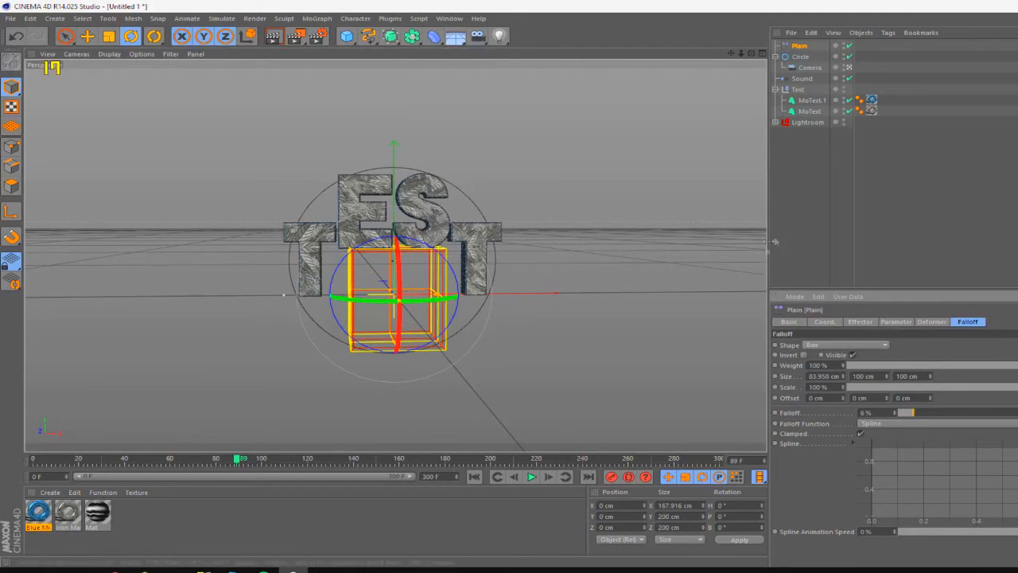
Return to frame 0 and set the Plain effector's Y position offset to 0 cm
click(897, 322)
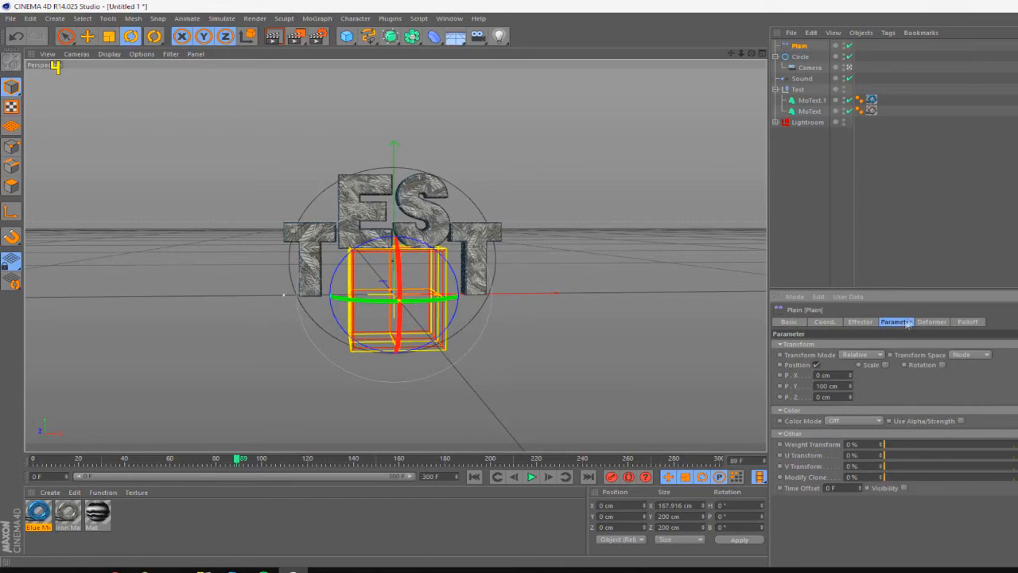
drag(364, 459, 32, 459)
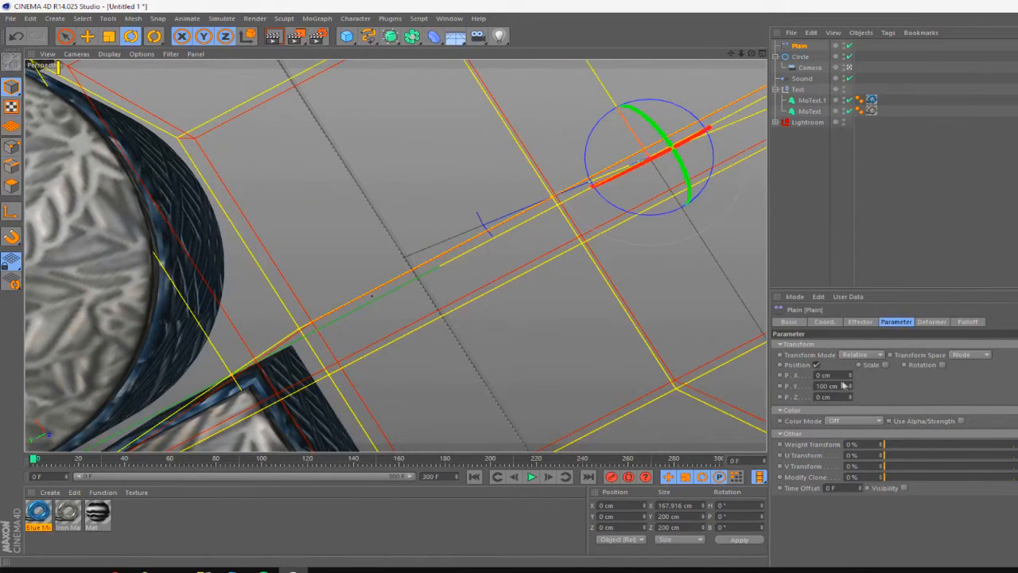
drag(843, 386, 683, 385)
text(0)
key(Return)
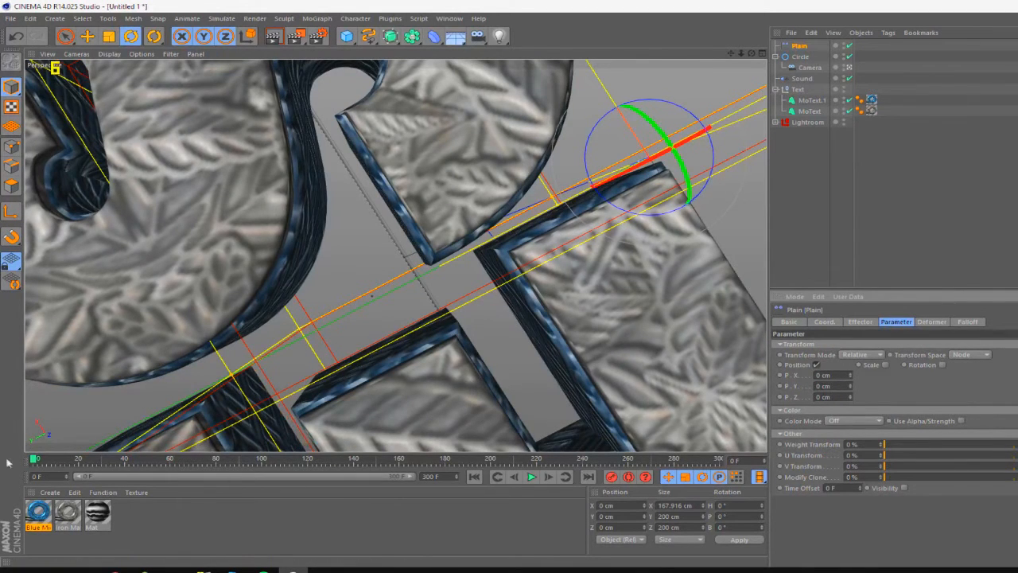
Disable the Plain effector's position, enable a uniform scale of -1, and enable rotation with 11° for heading, pitch and bank
click(942, 365)
click(884, 365)
click(917, 408)
click(816, 364)
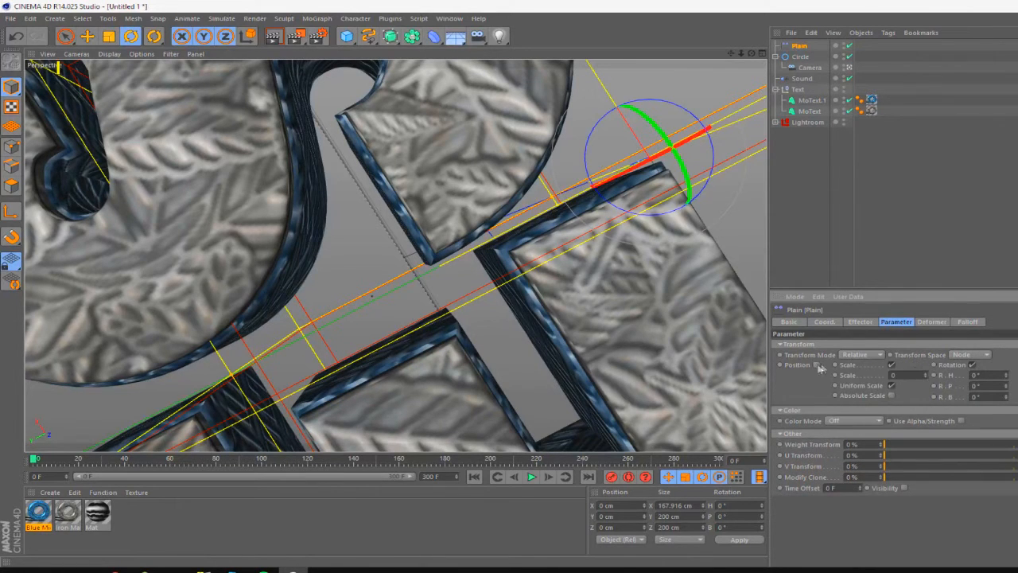
text(-1)
key(Return)
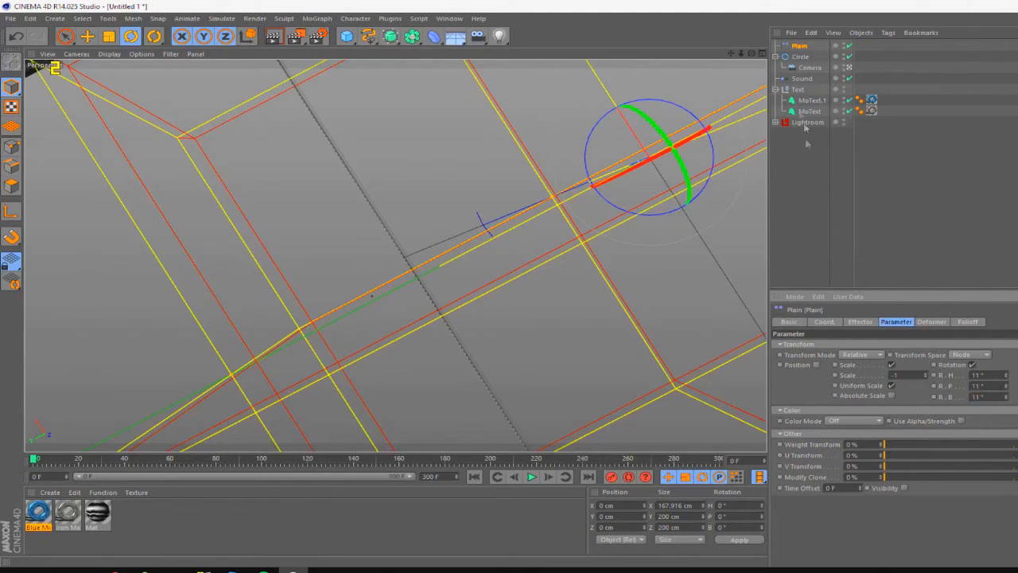
Move the Plain effector along X to about 331 cm, beyond the text, and record a keyframe at frame 0
key(e)
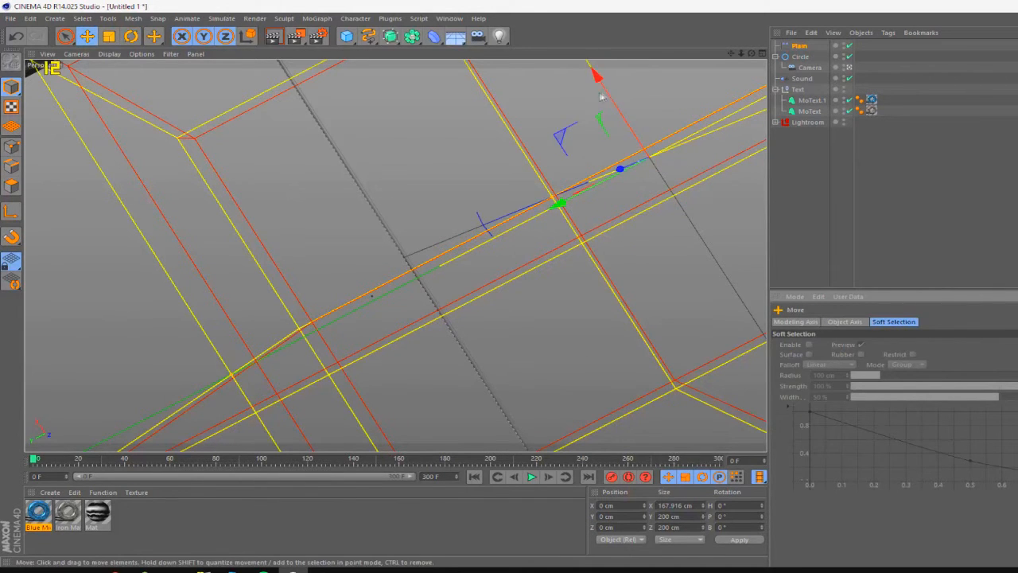
drag(601, 89, 385, 73)
drag(215, 77, 215, 76)
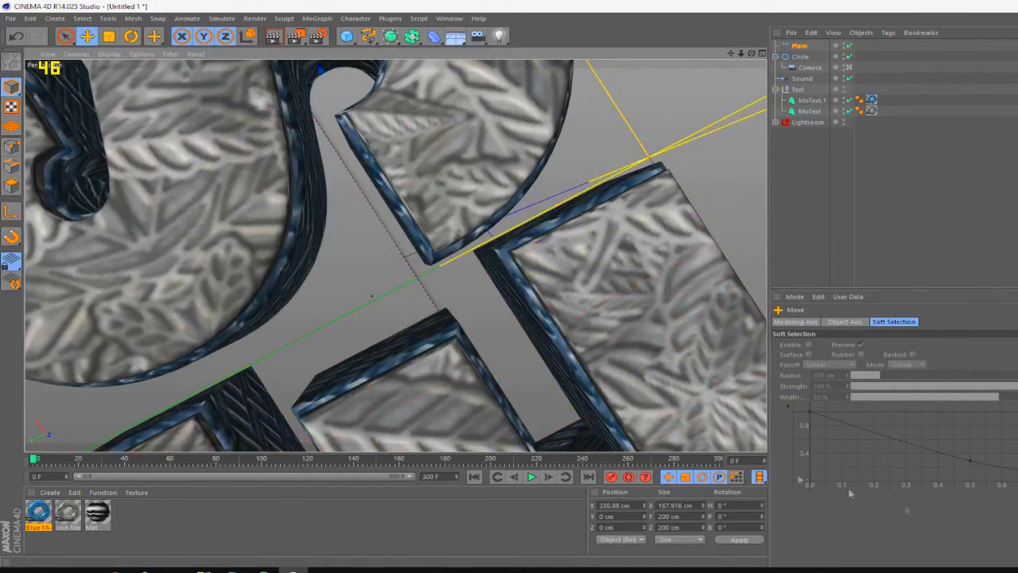
Shift the Plain effector closer to the text, to about 297 cm in X, and replace its frame 0 keyframe with that position
drag(167, 466, 198, 462)
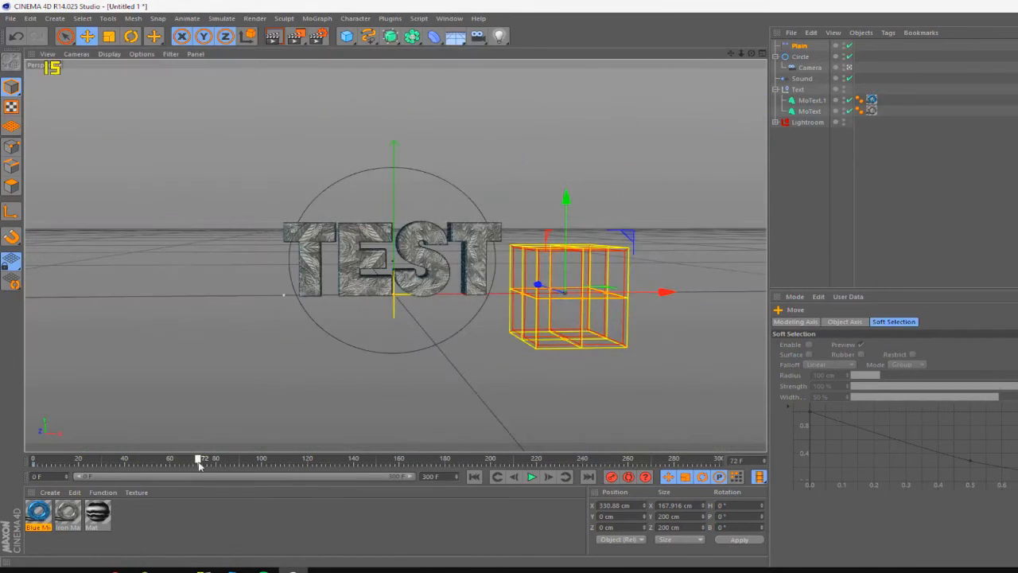
drag(661, 294, 635, 299)
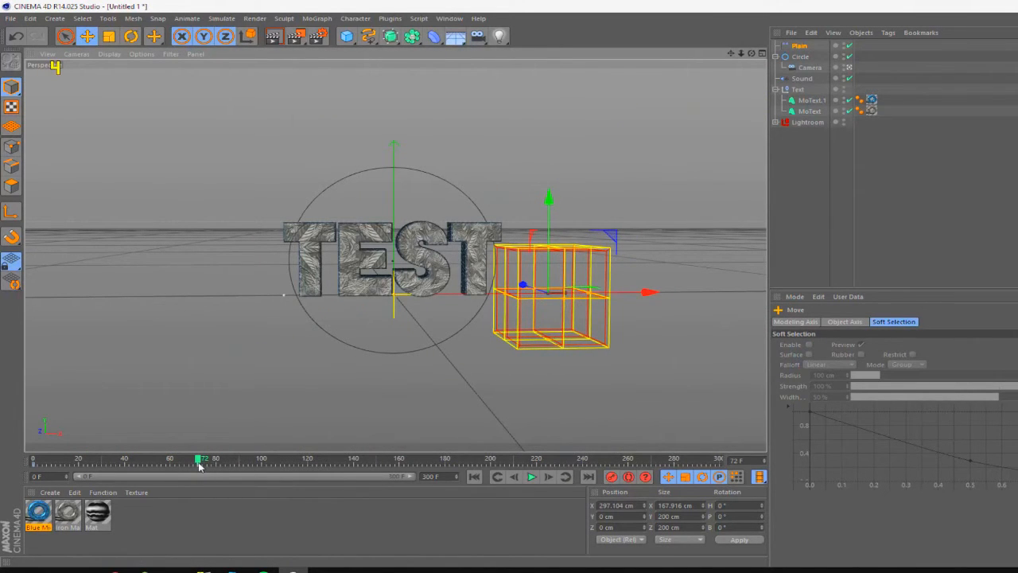
click(148, 467)
drag(44, 470, 34, 469)
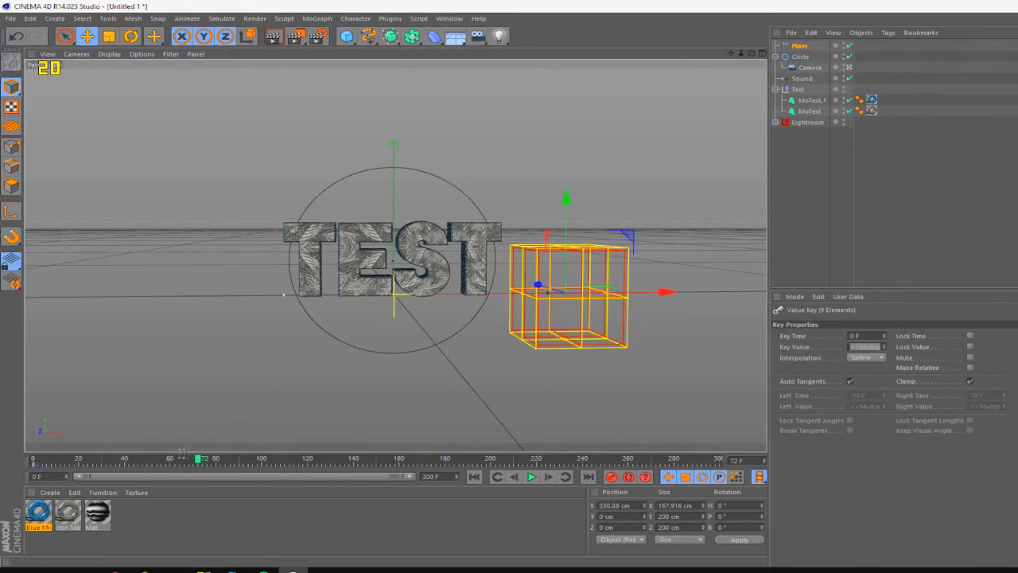
At frame 70, move the Plain effector along X through the text to about -283 cm, record a keyframe and review the motion
drag(198, 462, 193, 461)
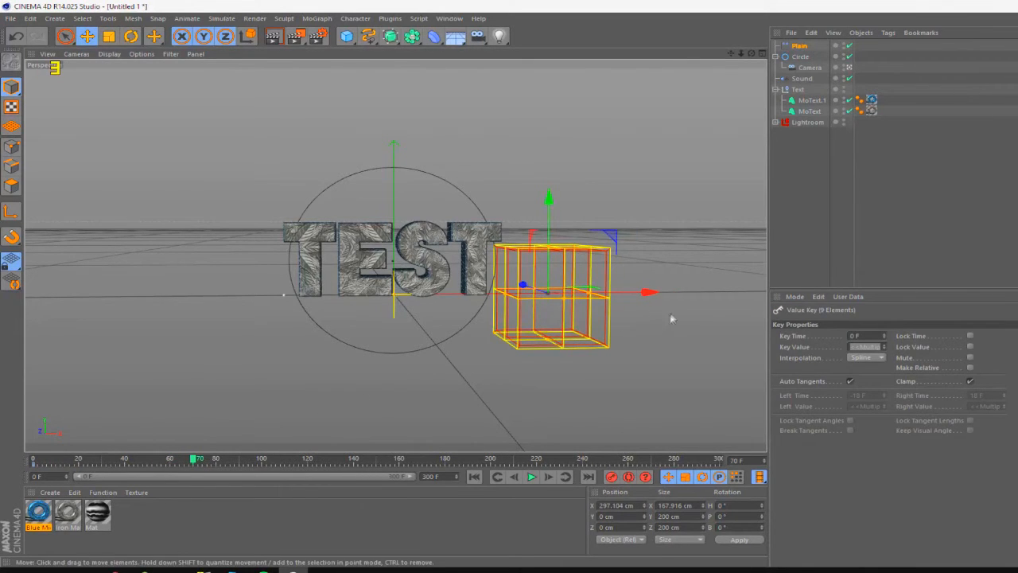
drag(652, 294, 348, 302)
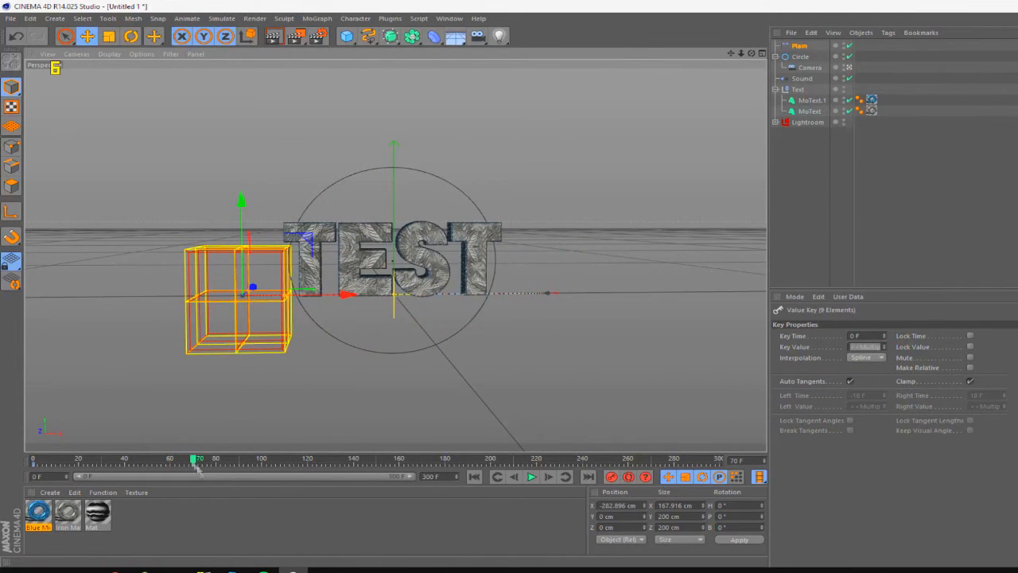
mouse_move(198, 453)
mouse_down()
mouse_move(66, 459)
mouse_move(199, 459)
mouse_up()
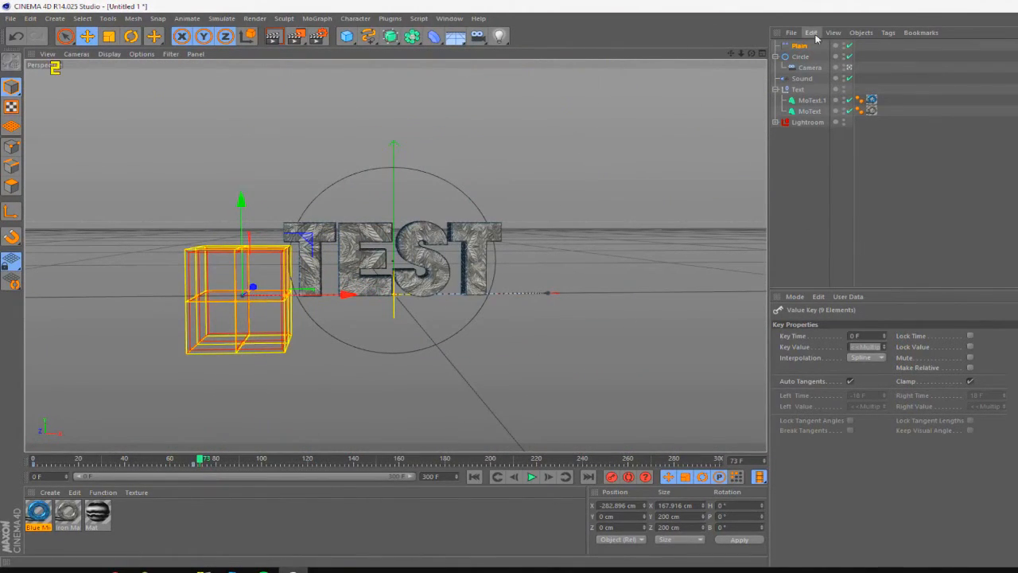
drag(68, 461, 192, 459)
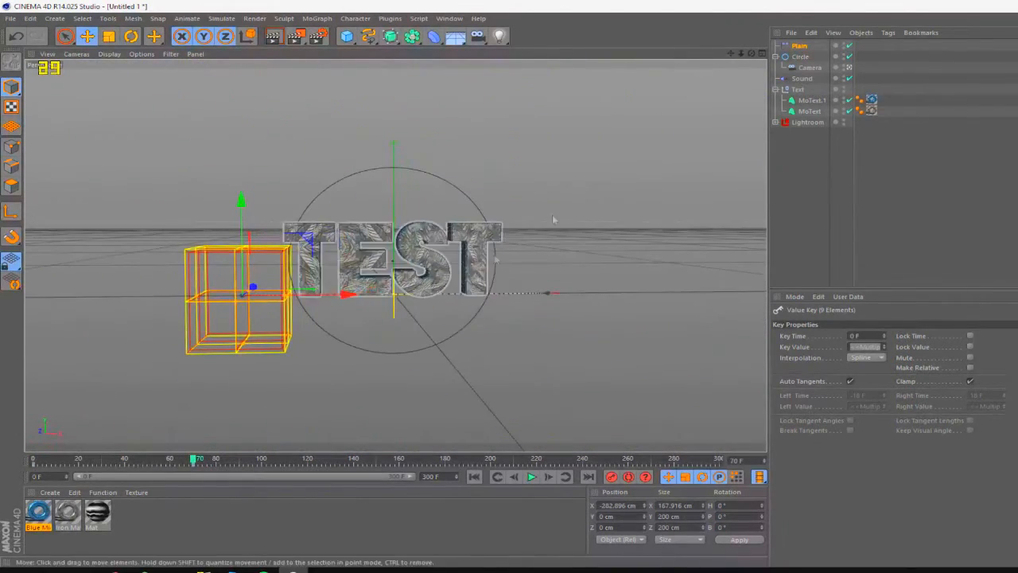
Add a Delay effector to both MoText objects
click(802, 48)
click(813, 102)
ctrl+click(810, 111)
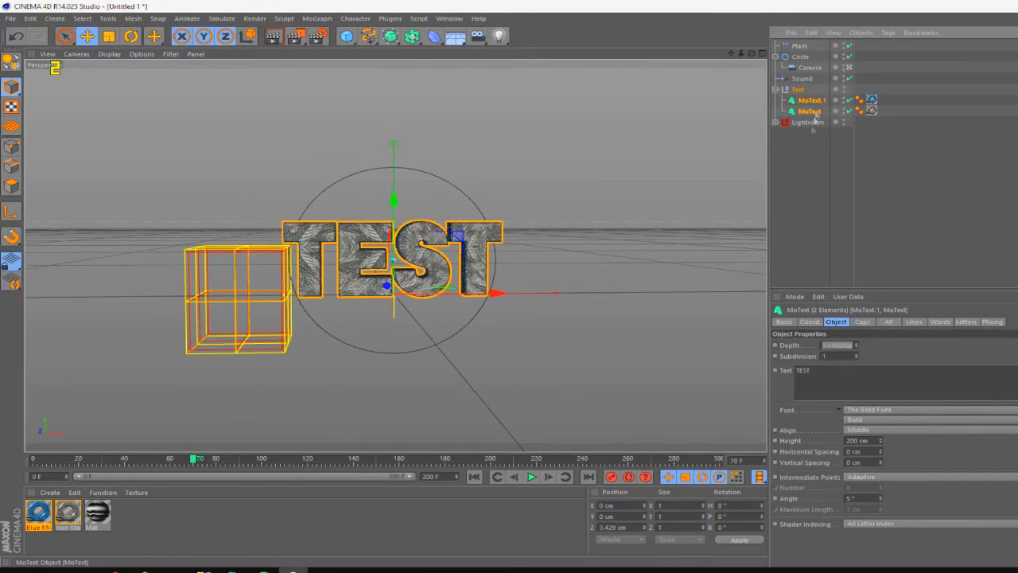
click(317, 19)
mouse_move(338, 35)
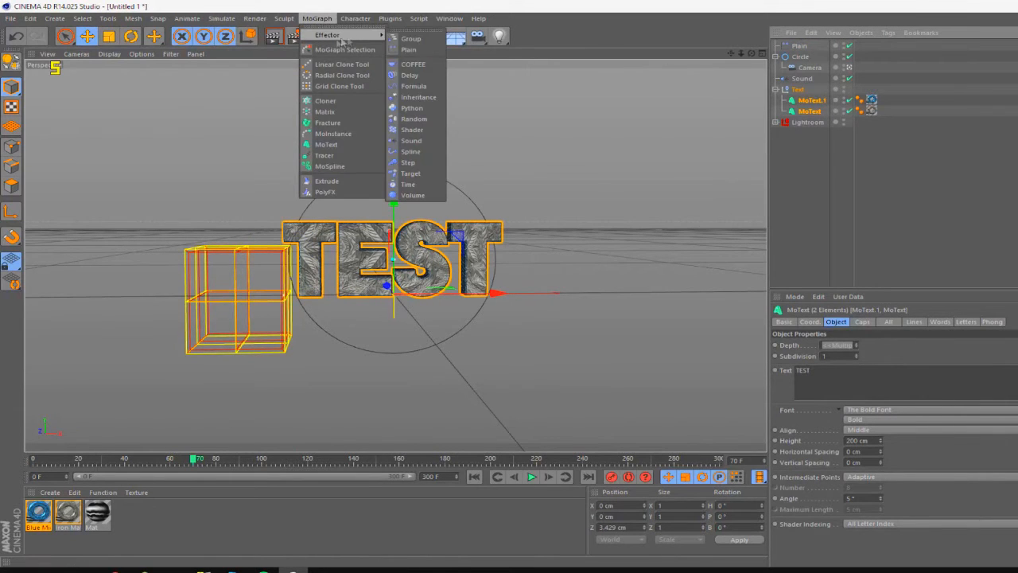
click(410, 75)
Set the Delay effector's mode to Spring and play the animation from the start to check the letters' motion
click(861, 321)
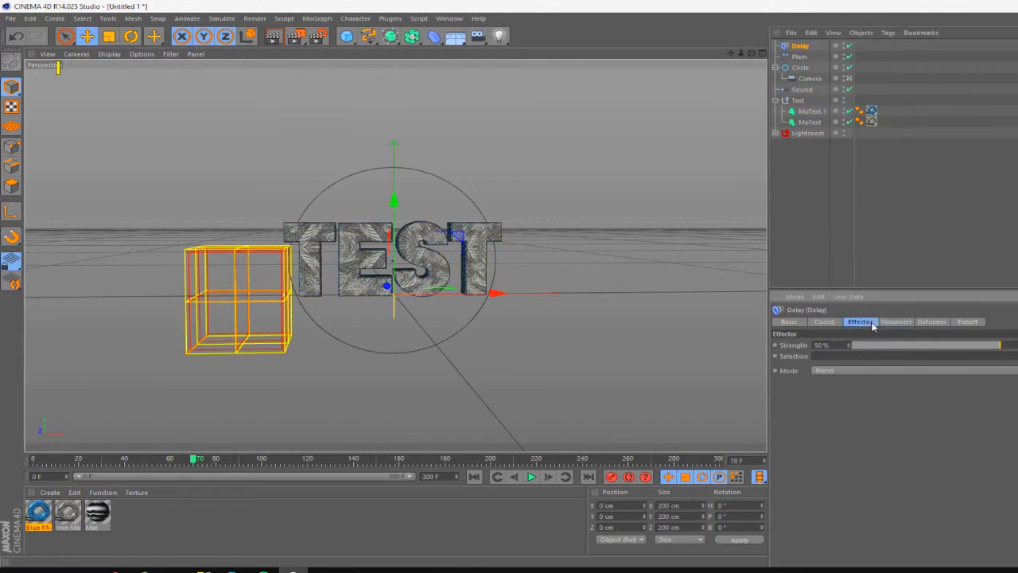
click(830, 373)
click(832, 403)
click(473, 477)
click(531, 476)
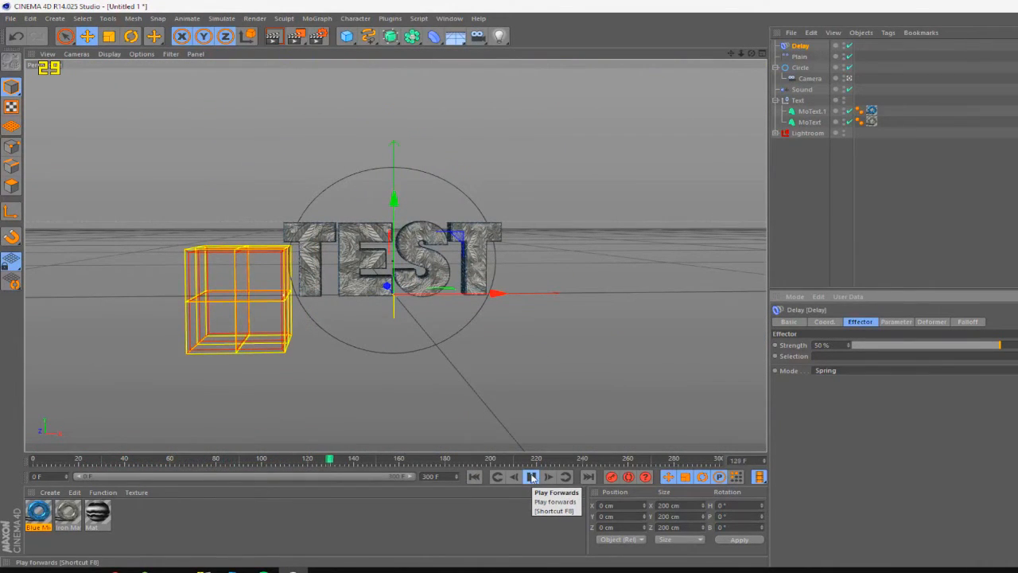
click(474, 477)
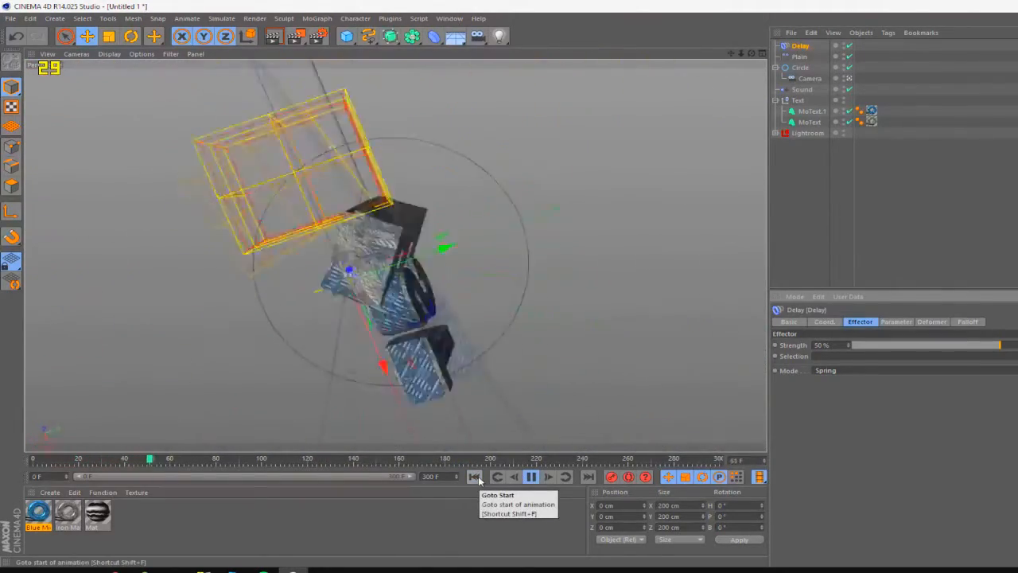
click(531, 476)
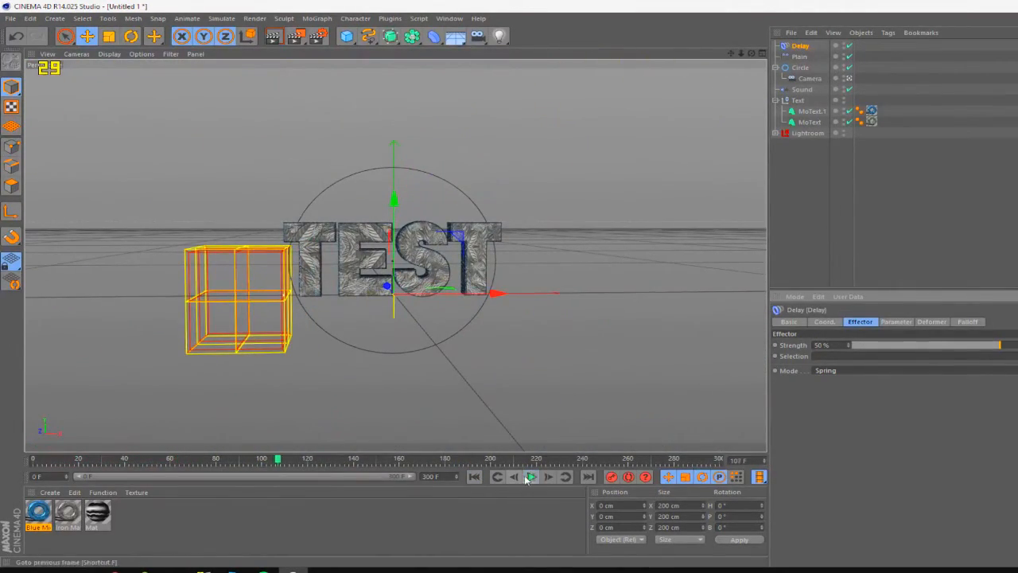
Shift the Plain effector's end keyframe to frame 60 and replay the animation from the start to check the faster reveal
click(800, 56)
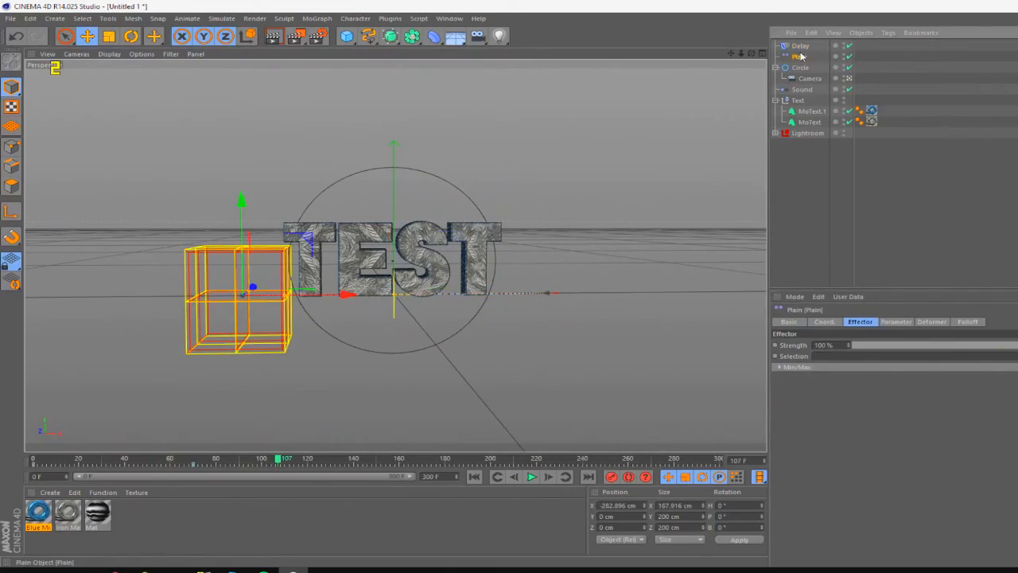
click(474, 476)
click(531, 476)
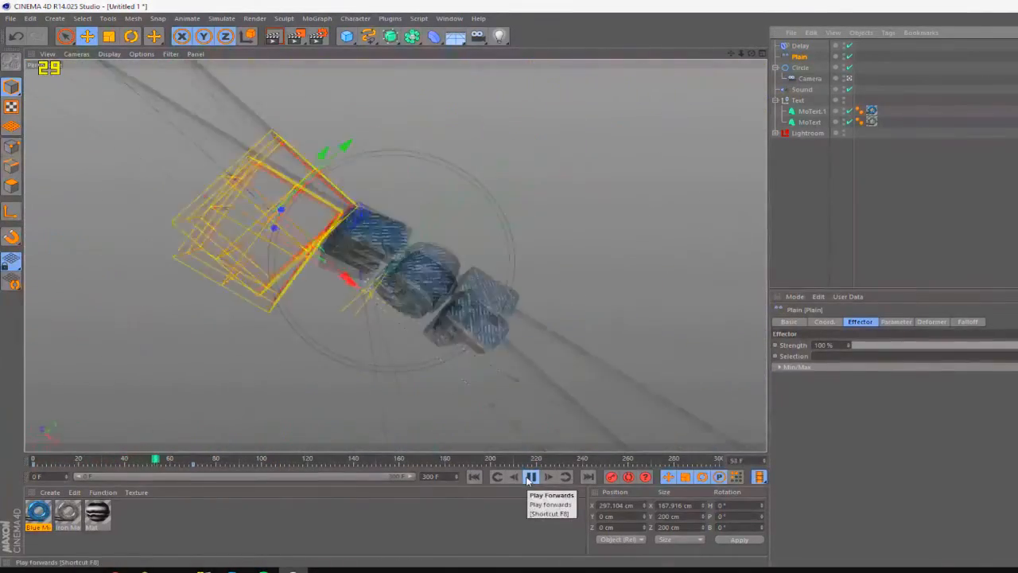
click(531, 477)
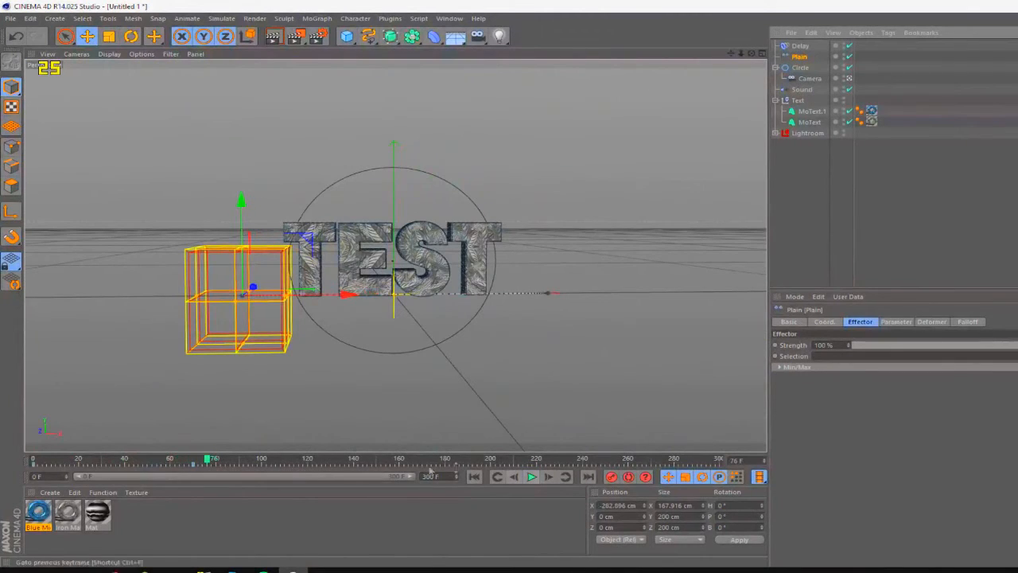
click(173, 466)
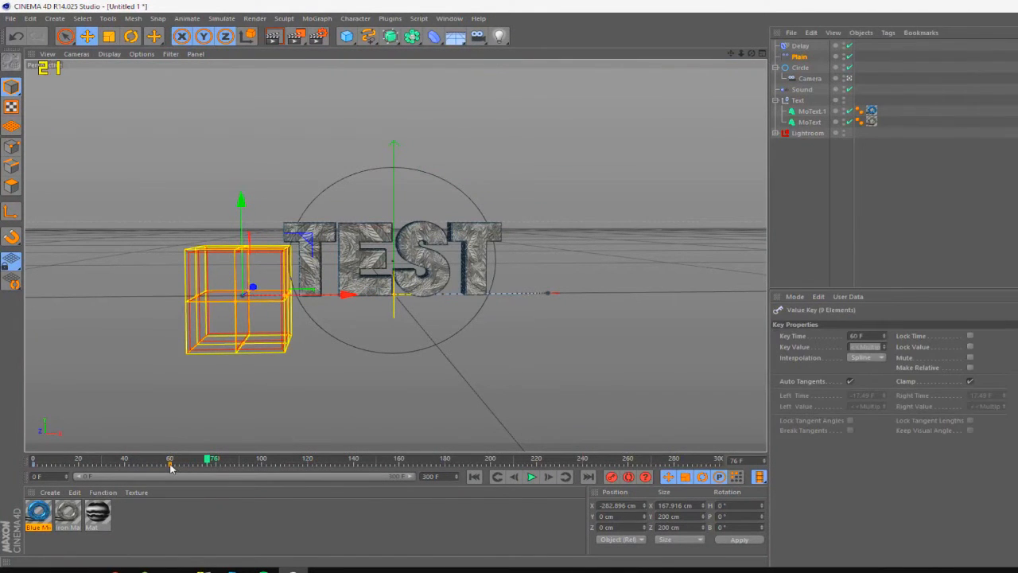
click(474, 477)
click(531, 477)
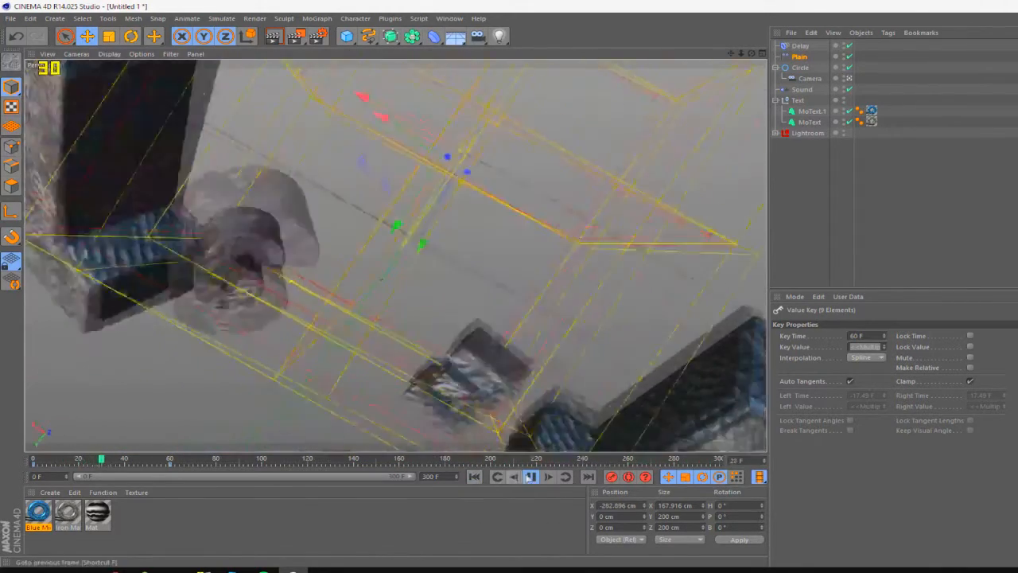
click(530, 476)
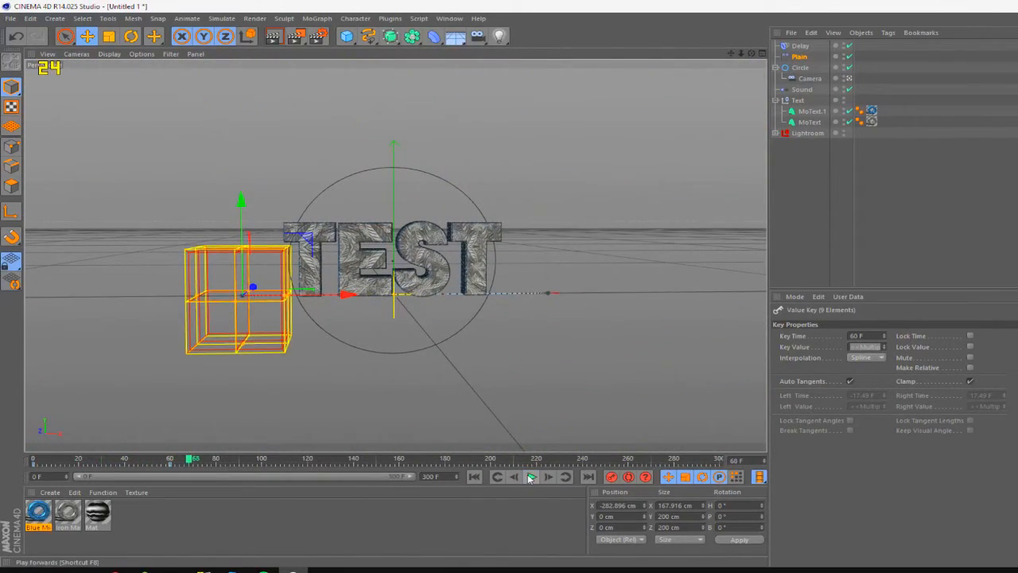
drag(191, 458, 2, 449)
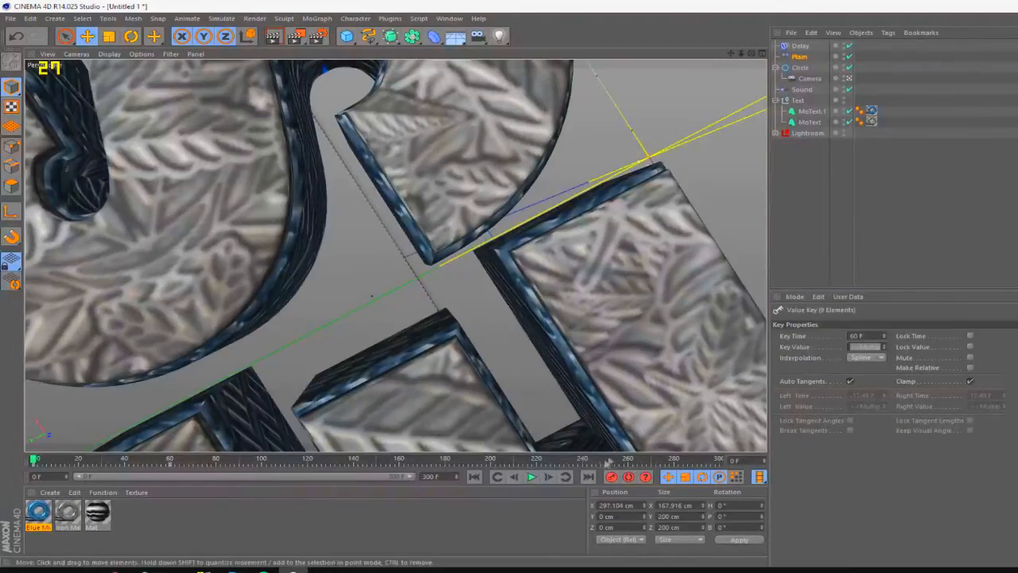
click(531, 476)
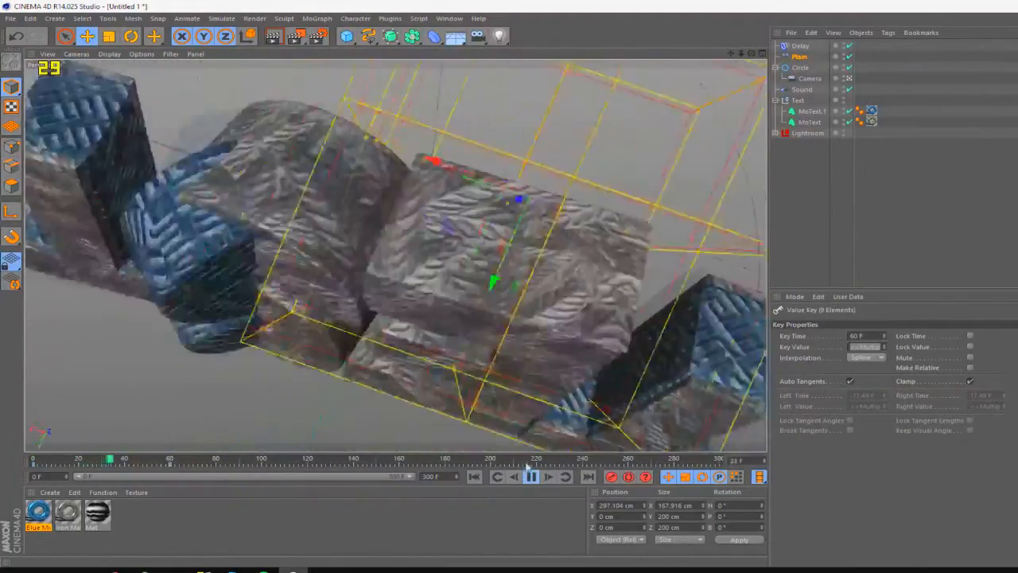
click(531, 476)
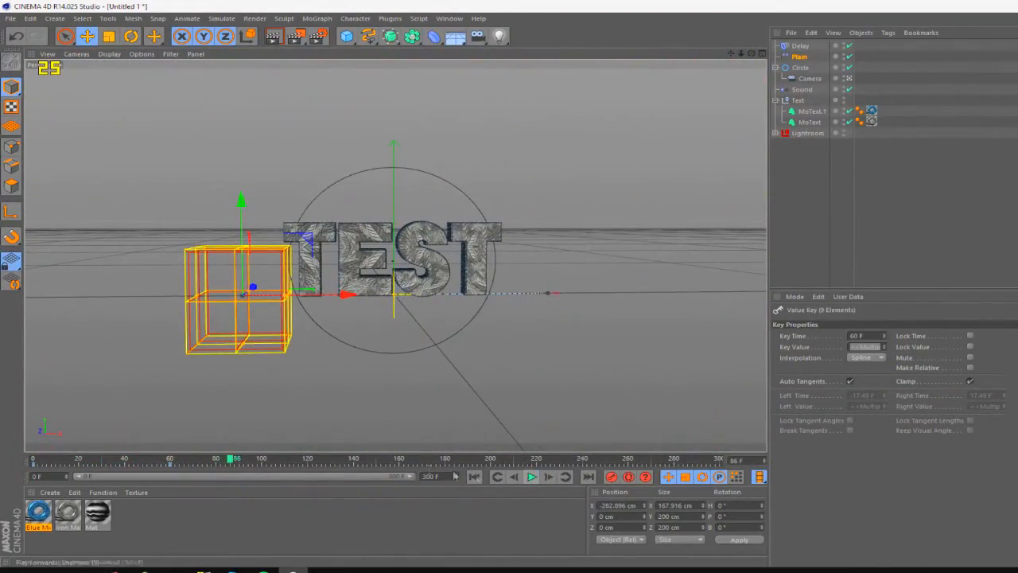
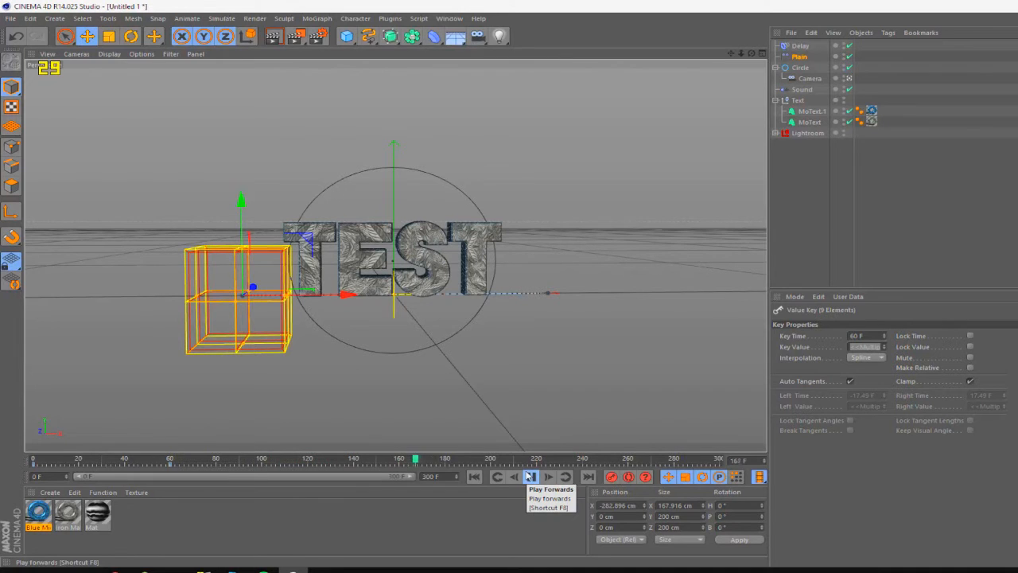
Select the circle and its camera, and play and scrub past the reveal to find the timing of the next camera move
click(530, 476)
drag(362, 460, 201, 460)
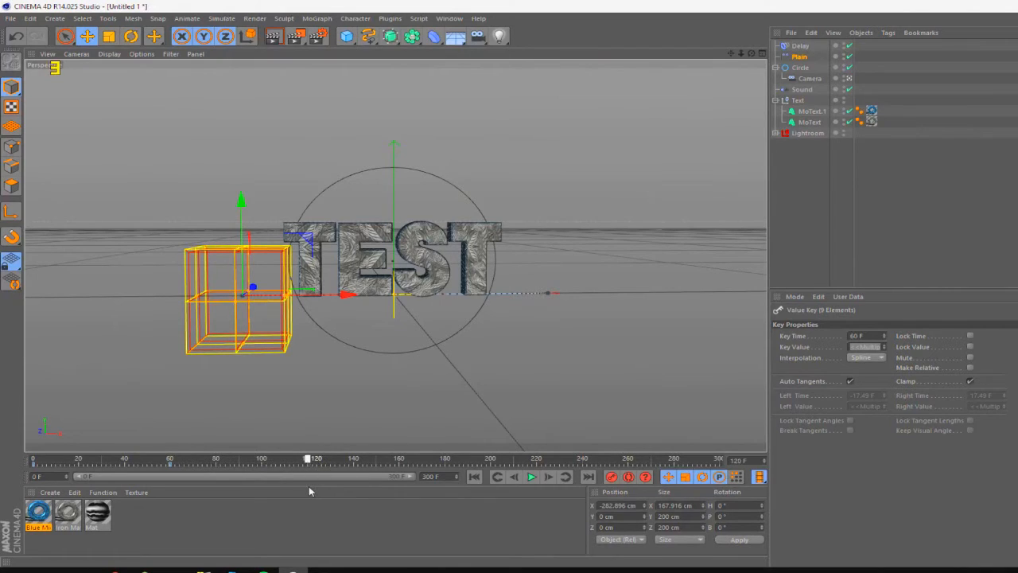
drag(307, 460, 189, 460)
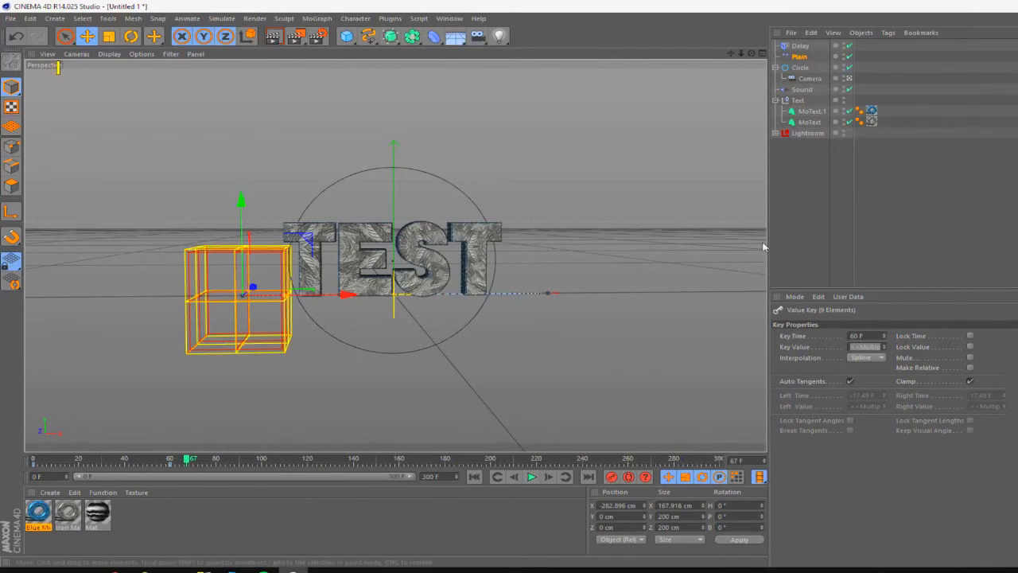
click(808, 72)
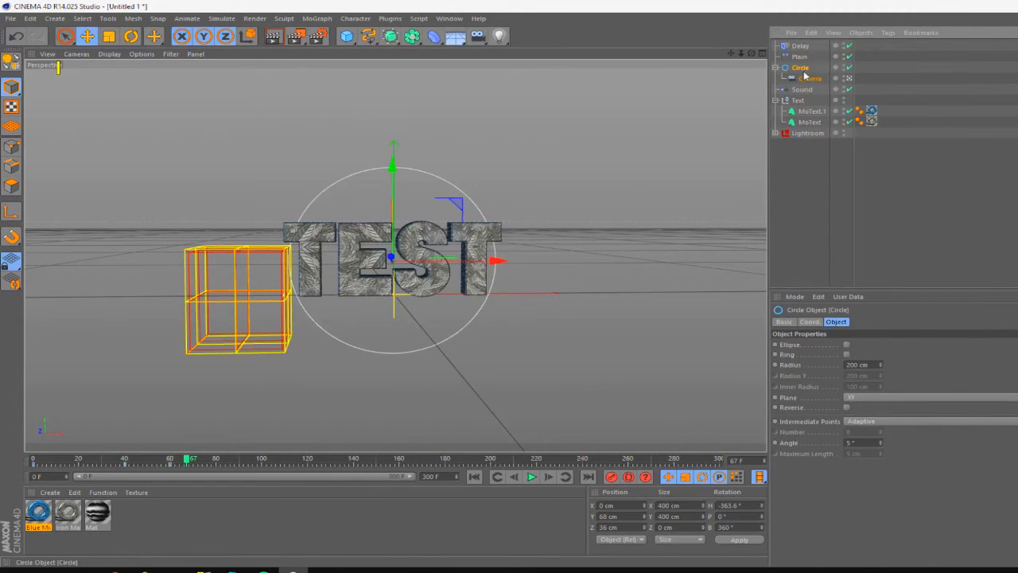
click(529, 479)
drag(355, 461, 246, 459)
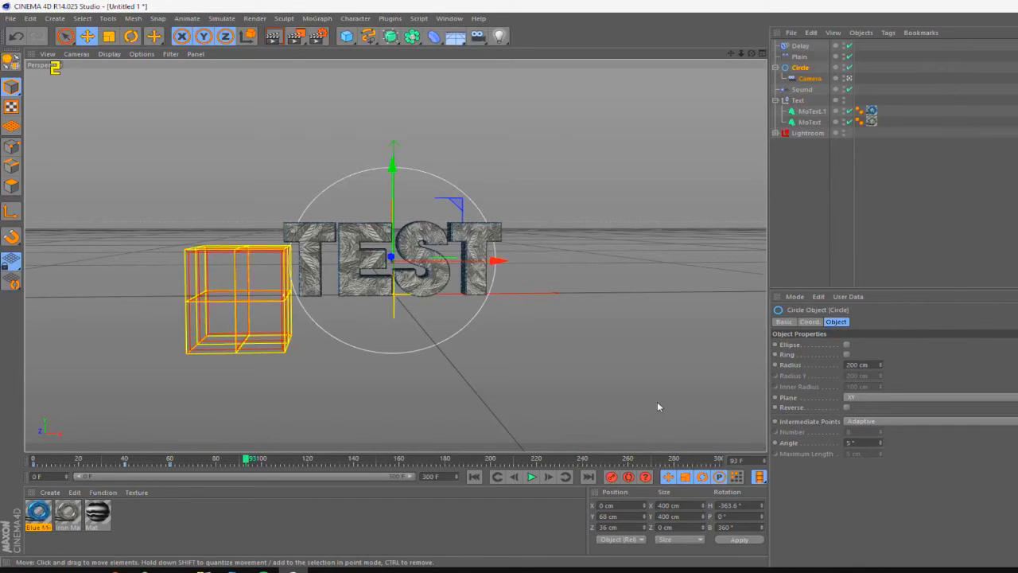
click(532, 477)
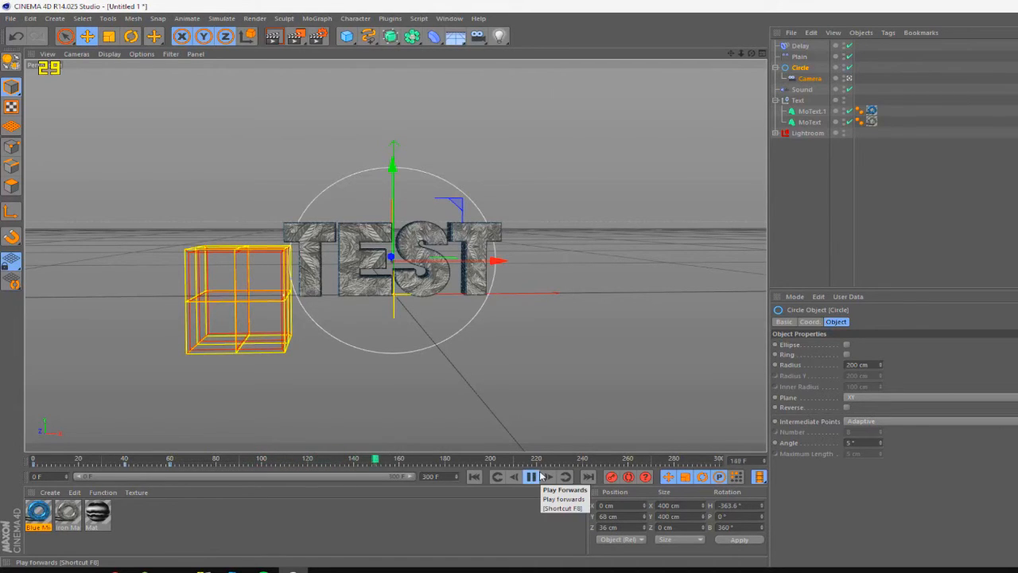
click(540, 476)
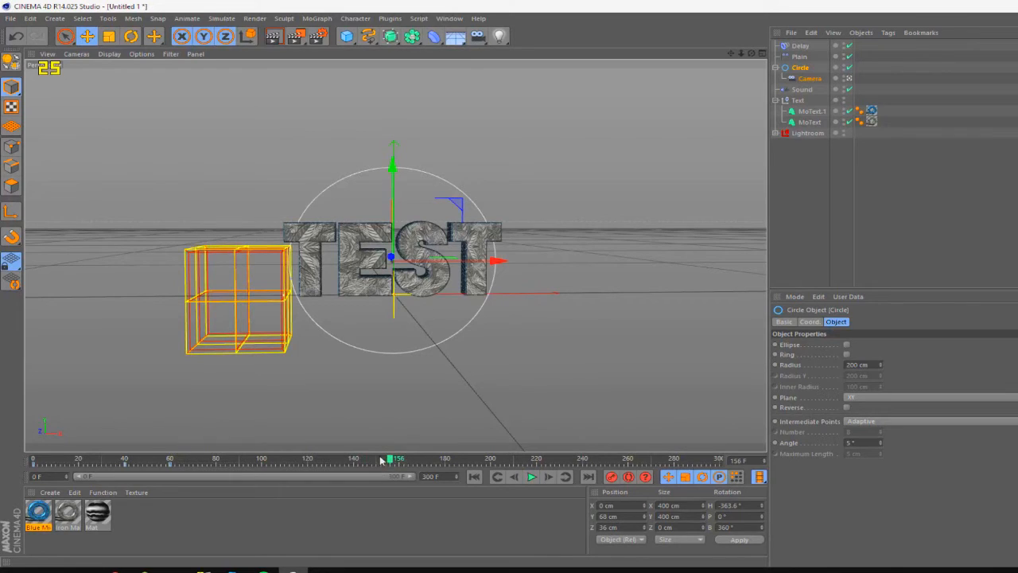
click(531, 476)
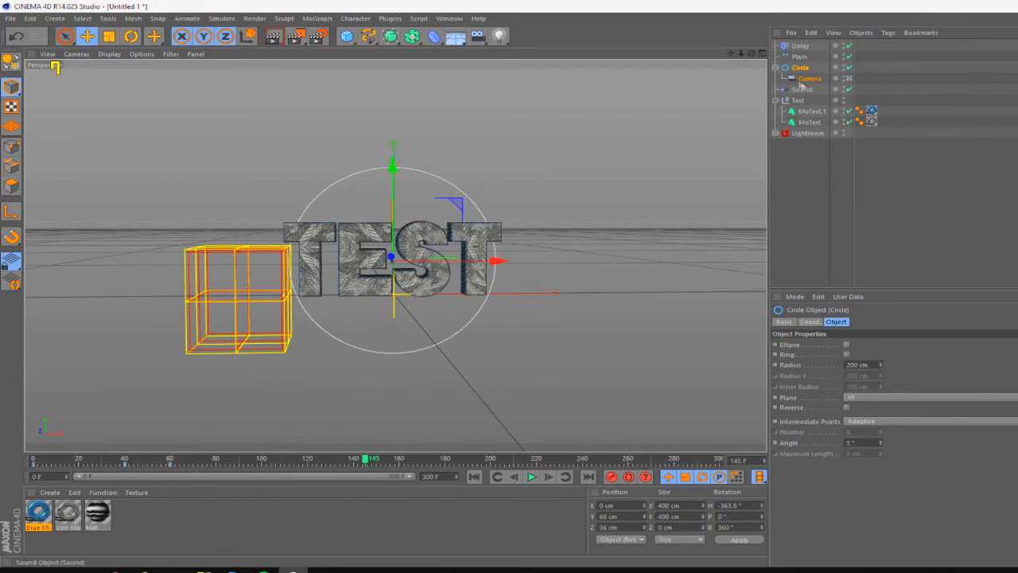
At frame 145, rotate the circle to a bank of about 377.7° and record a keyframe for the circle and camera
click(130, 35)
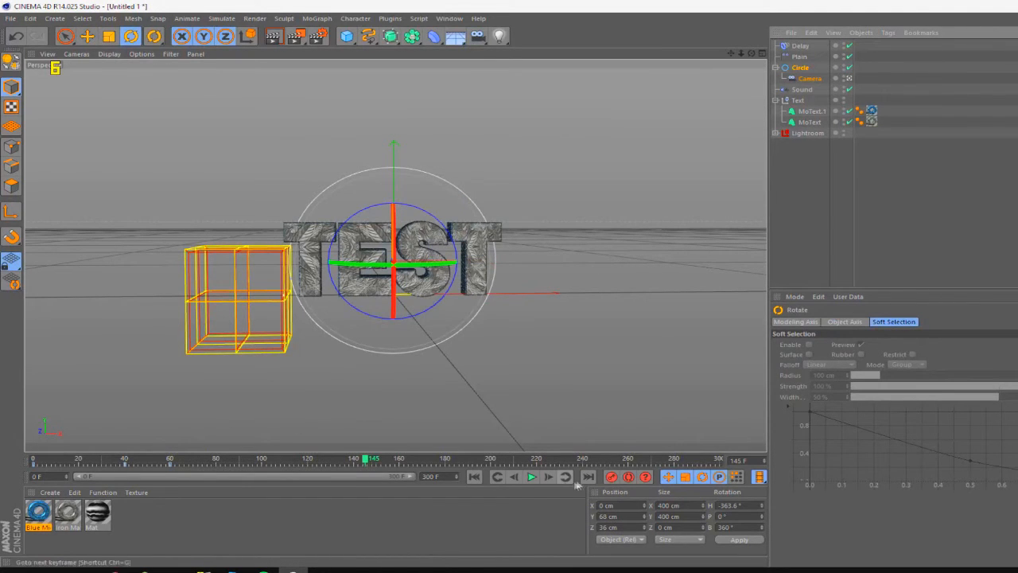
drag(368, 461, 185, 460)
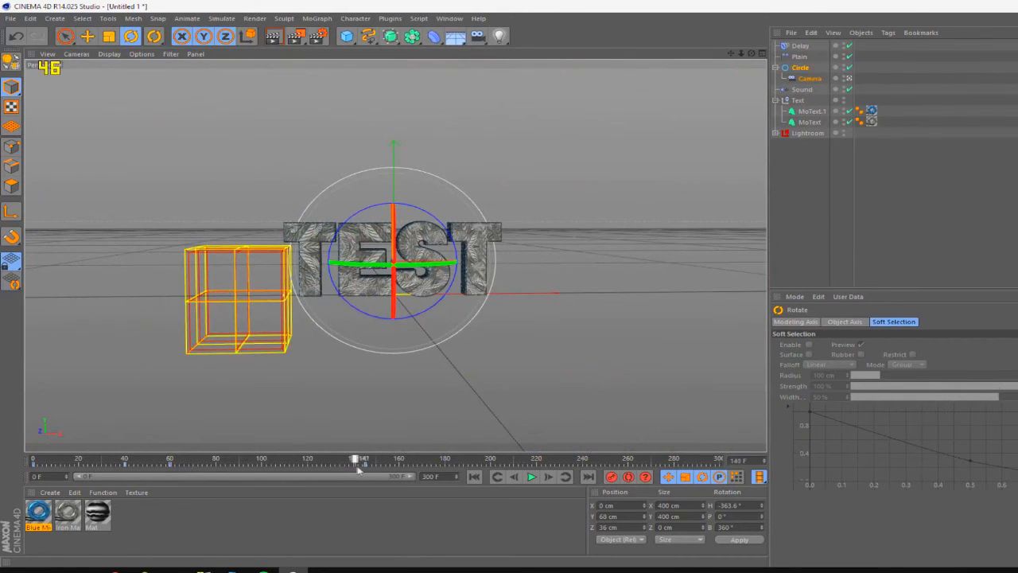
drag(461, 247, 446, 217)
Replay the animation, rotate the circle to a bank of about 589° at frame 155, and record a keyframe there
click(474, 477)
click(531, 477)
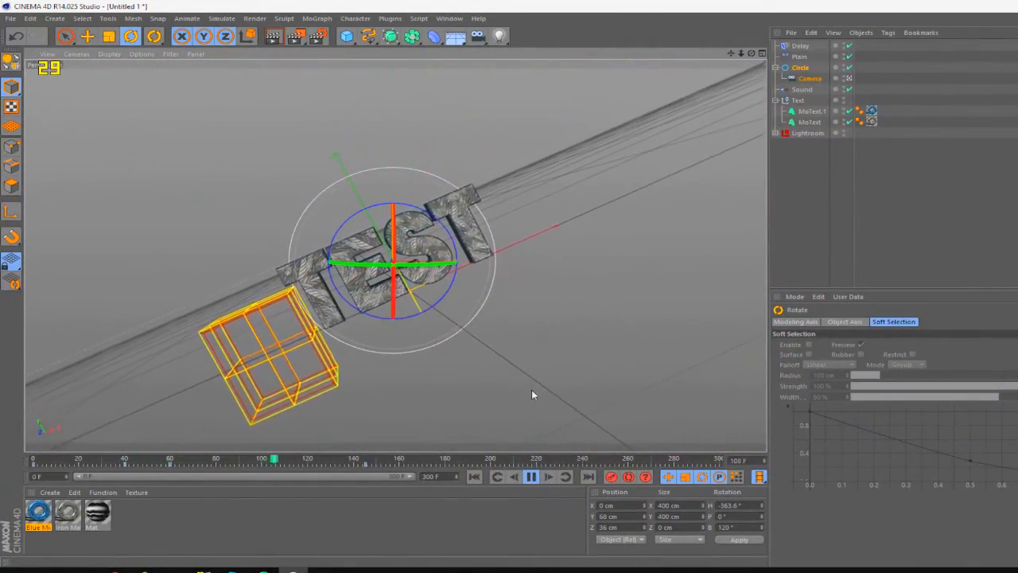
click(531, 477)
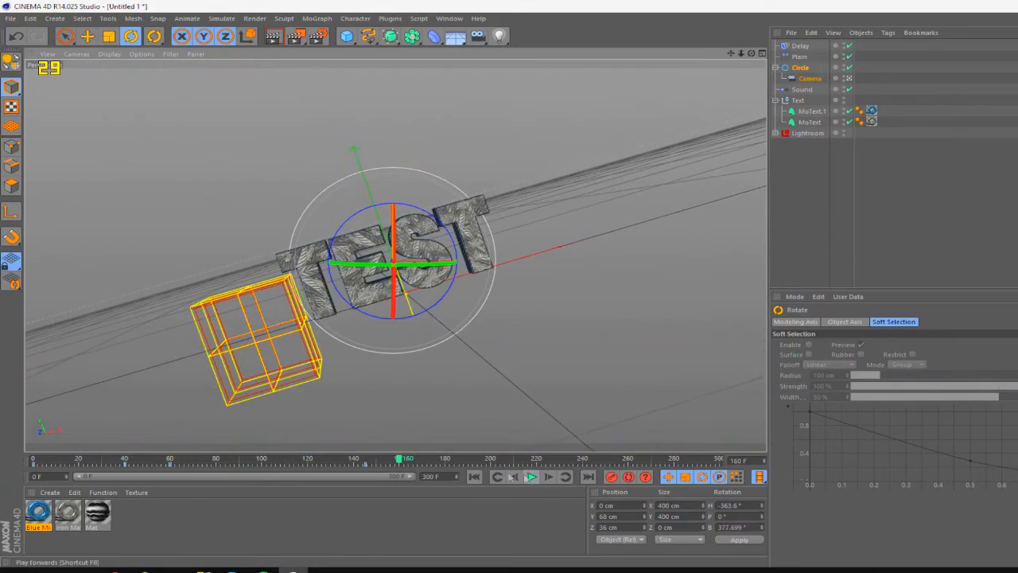
drag(390, 461, 386, 463)
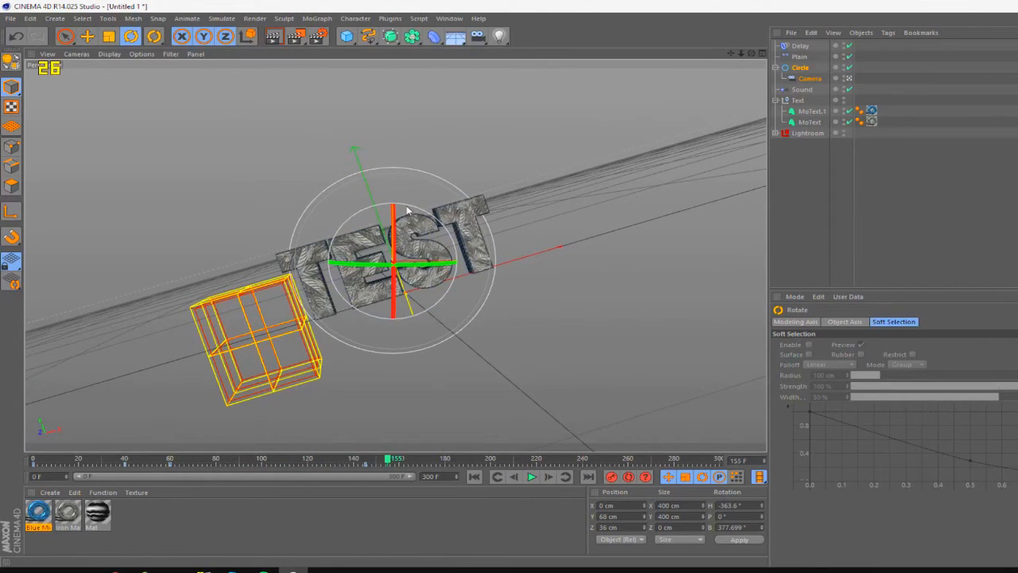
mouse_move(407, 210)
mouse_down()
mouse_move(422, 222)
mouse_move(414, 238)
mouse_move(403, 227)
mouse_up()
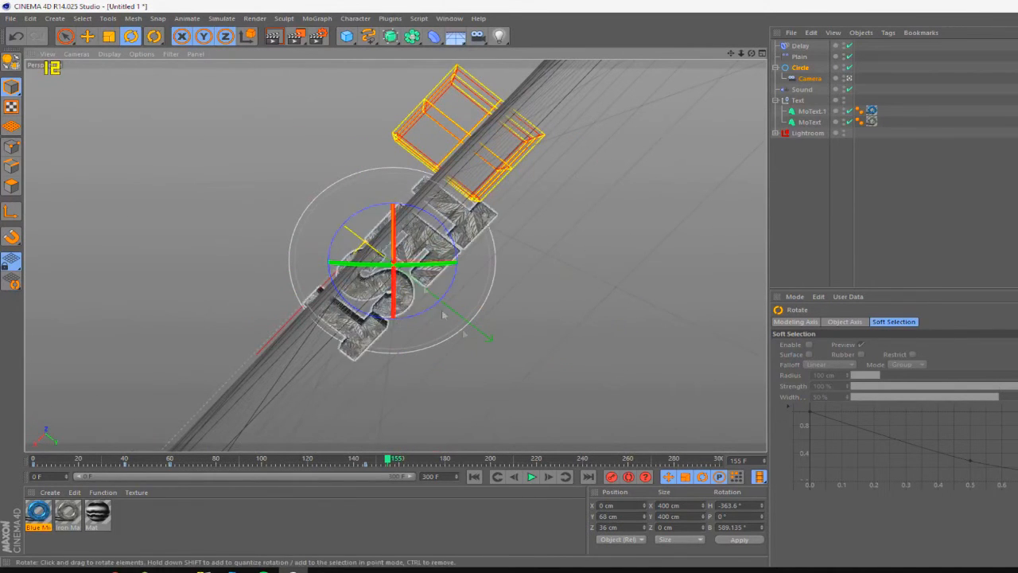
At frame 155, dolly the camera in close to the text, to about -189 cm in Z, record its keyframe and replay the animation
click(810, 78)
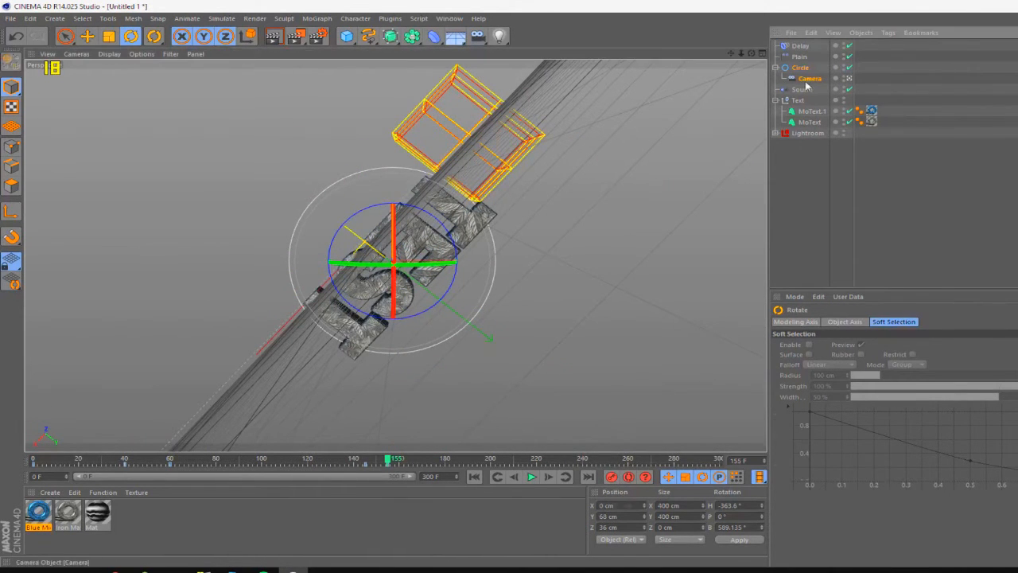
click(371, 460)
drag(370, 462, 363, 461)
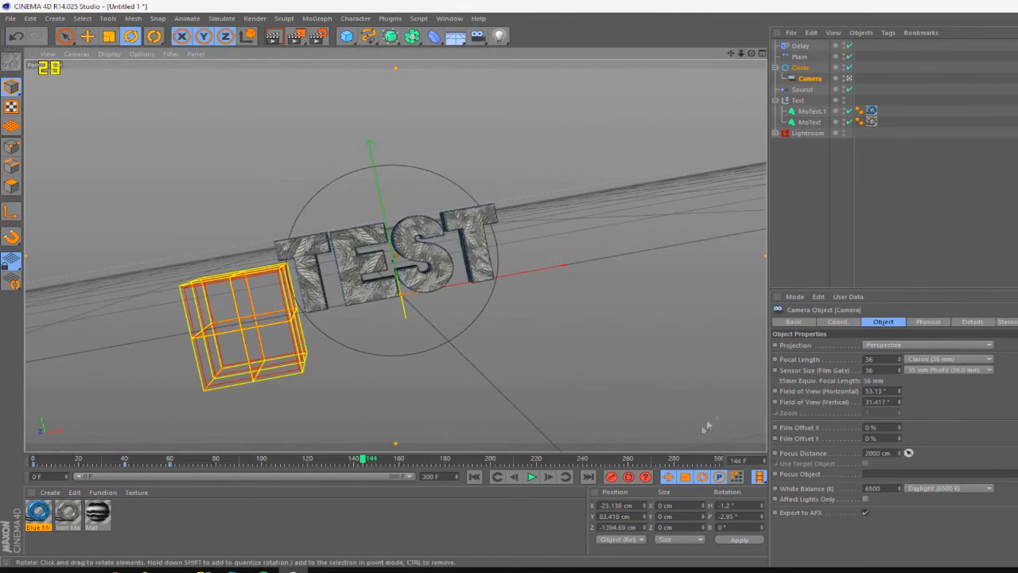
click(363, 468)
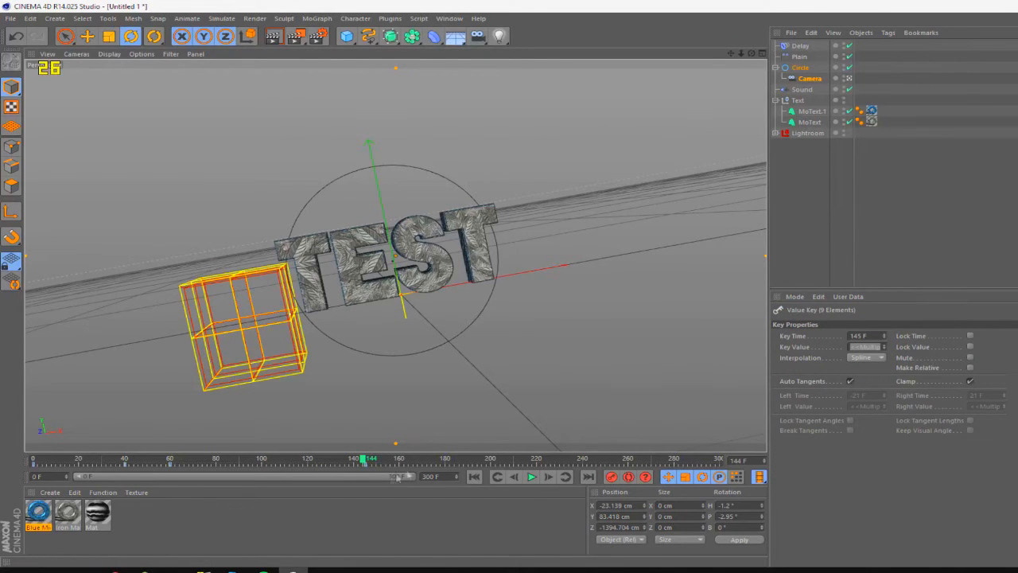
drag(365, 467, 390, 468)
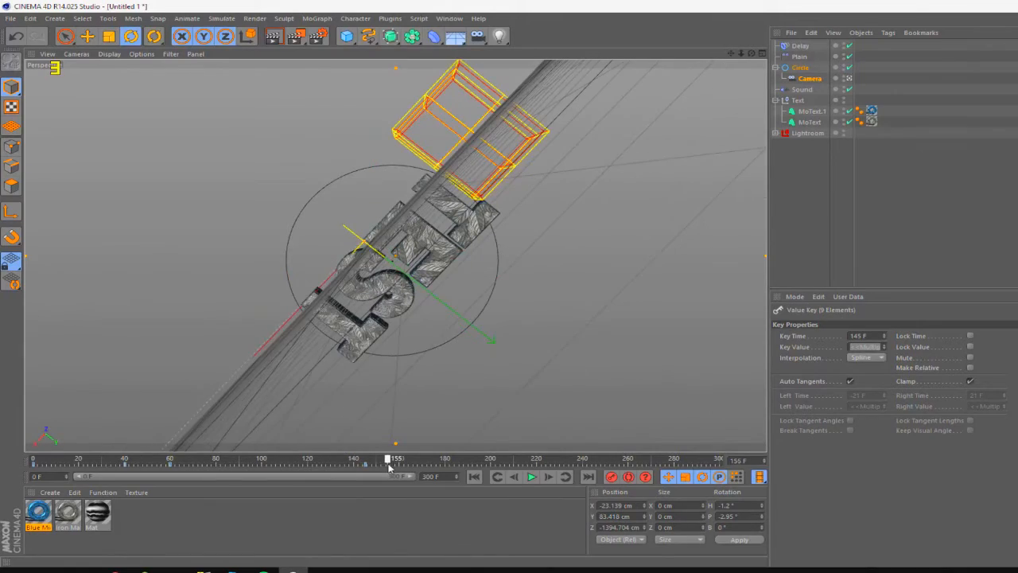
drag(741, 54, 835, 53)
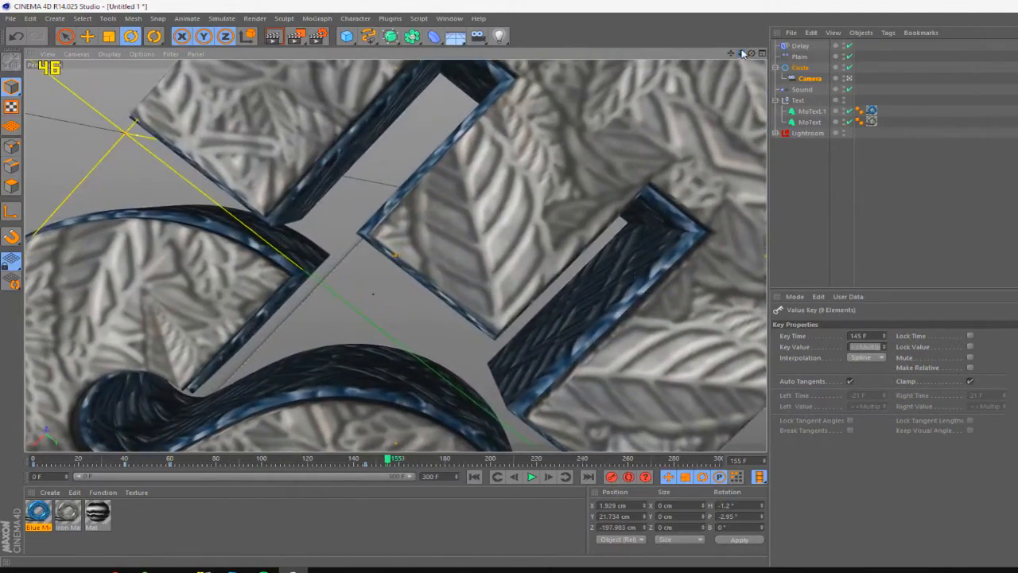
click(474, 476)
click(531, 477)
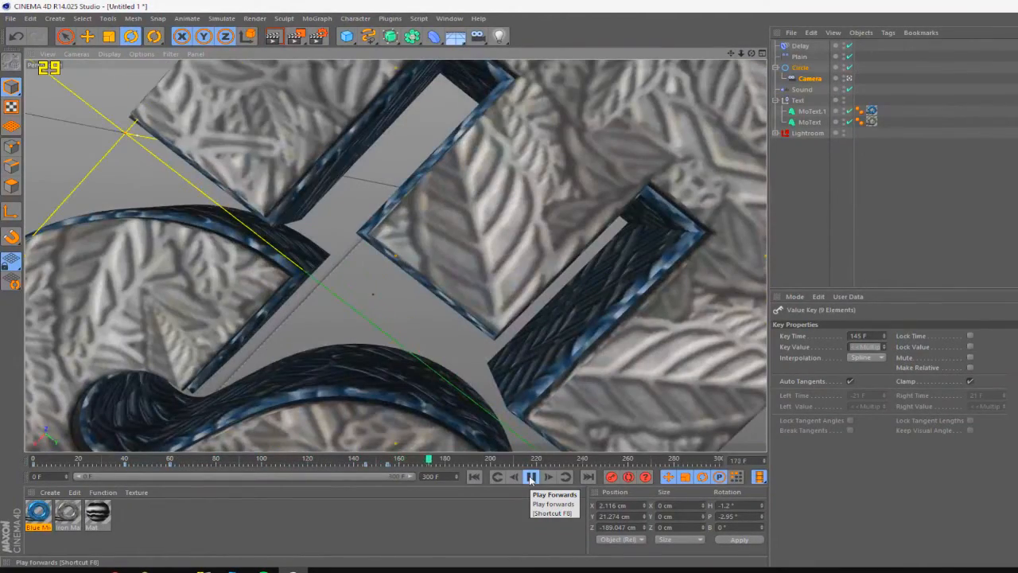
Move the camera keyframe at frame 145 earlier to frame 135, replaying the animation to check its timing
click(475, 477)
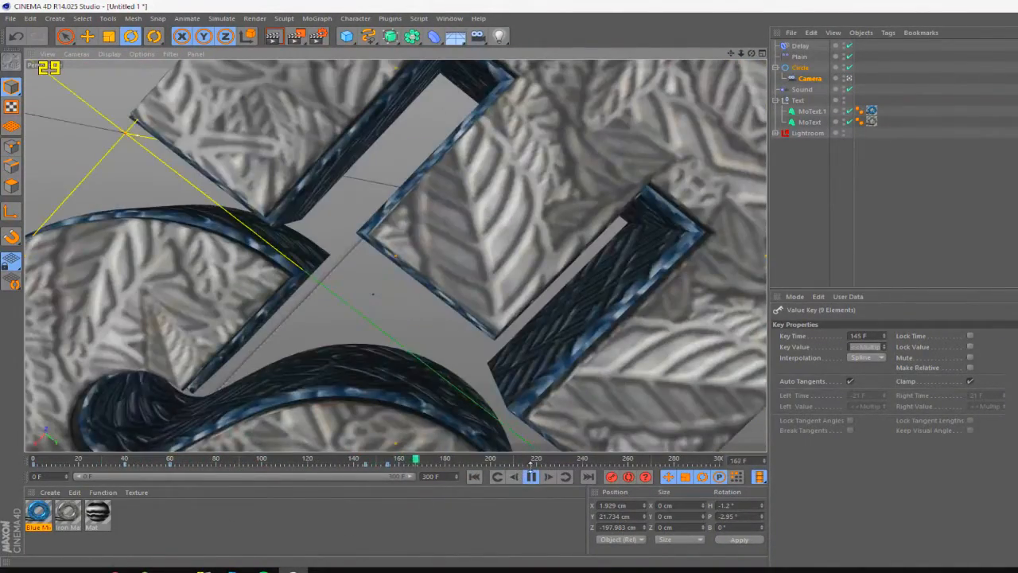
click(353, 463)
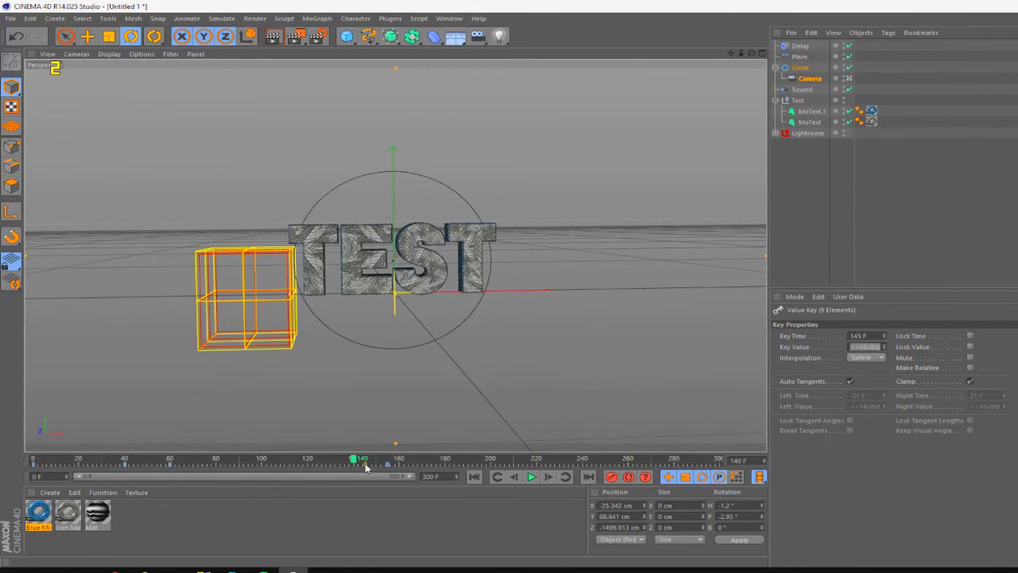
drag(366, 465, 355, 467)
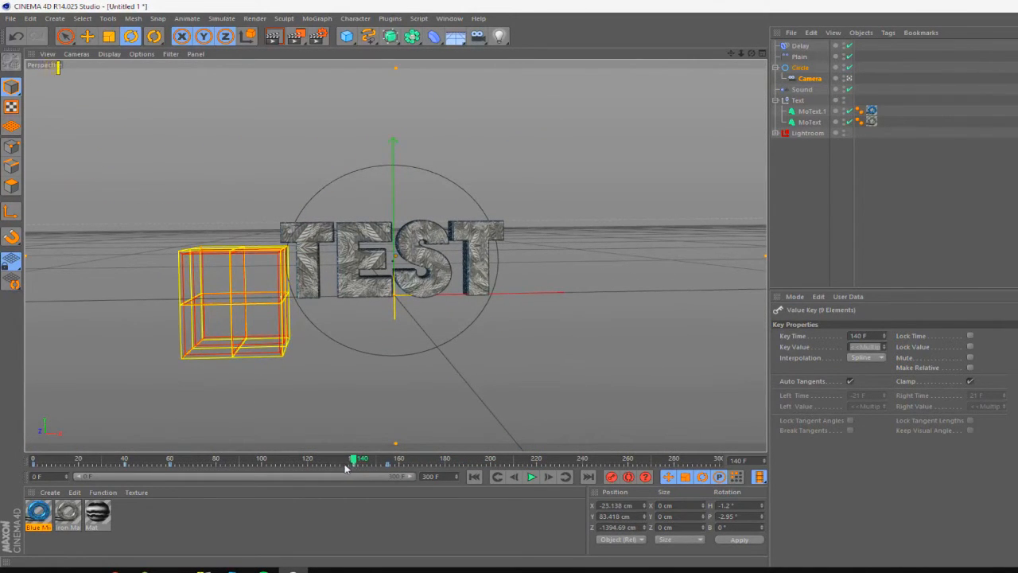
drag(355, 462, 325, 480)
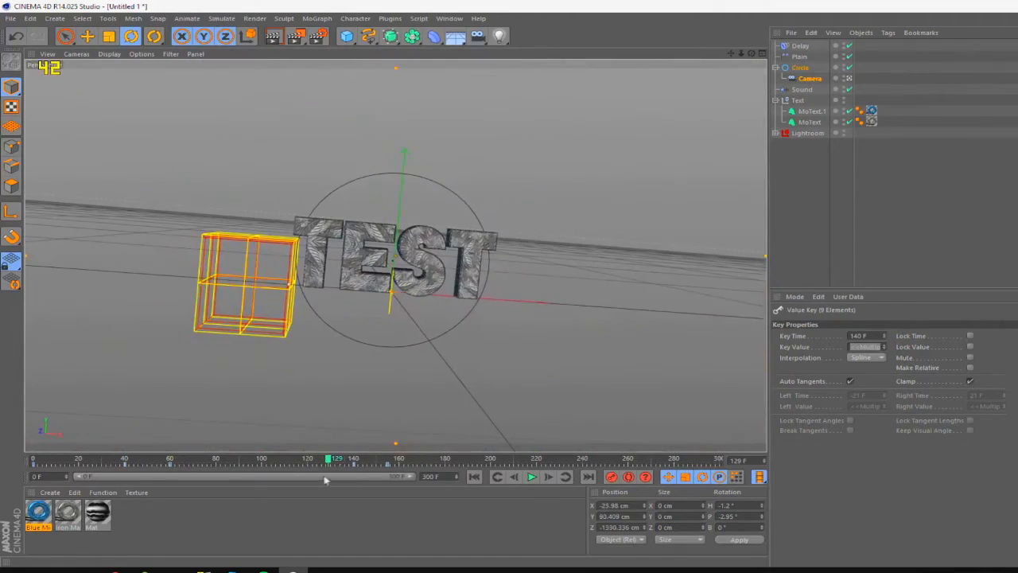
click(524, 477)
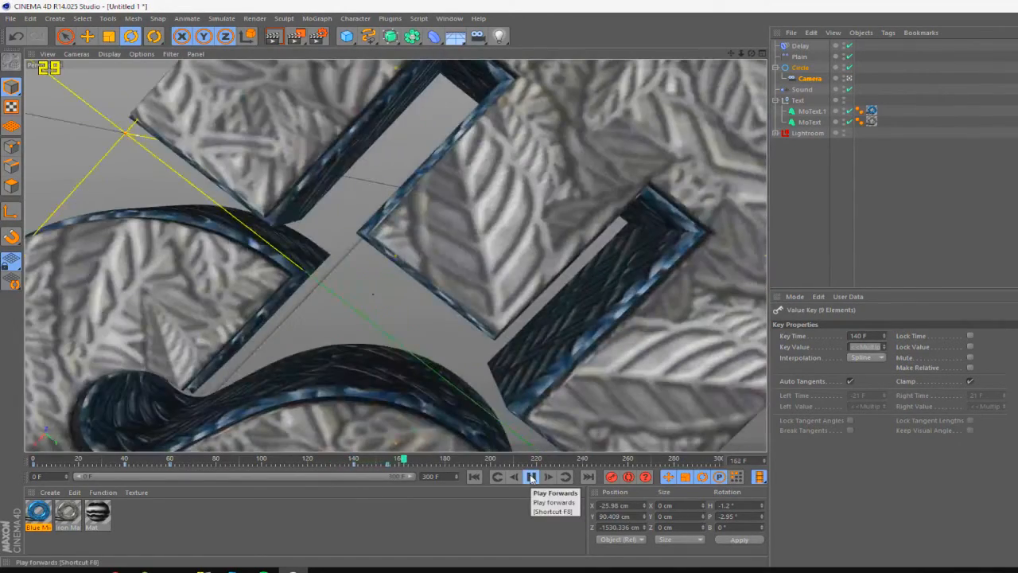
drag(346, 465, 297, 465)
click(531, 479)
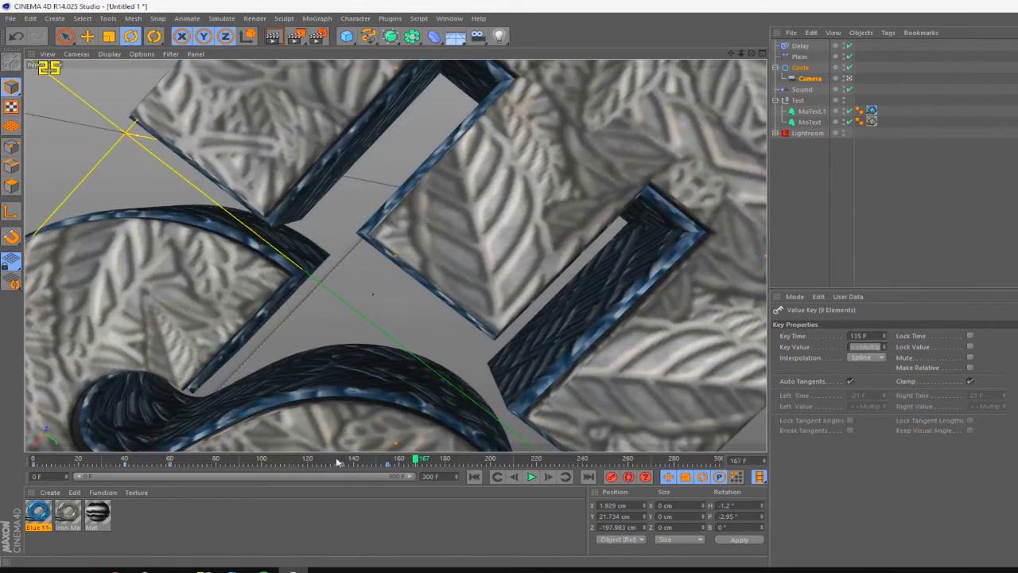
Add another camera keyframe before the close-up, place it at frame 145 and replay the animation
drag(337, 462, 376, 462)
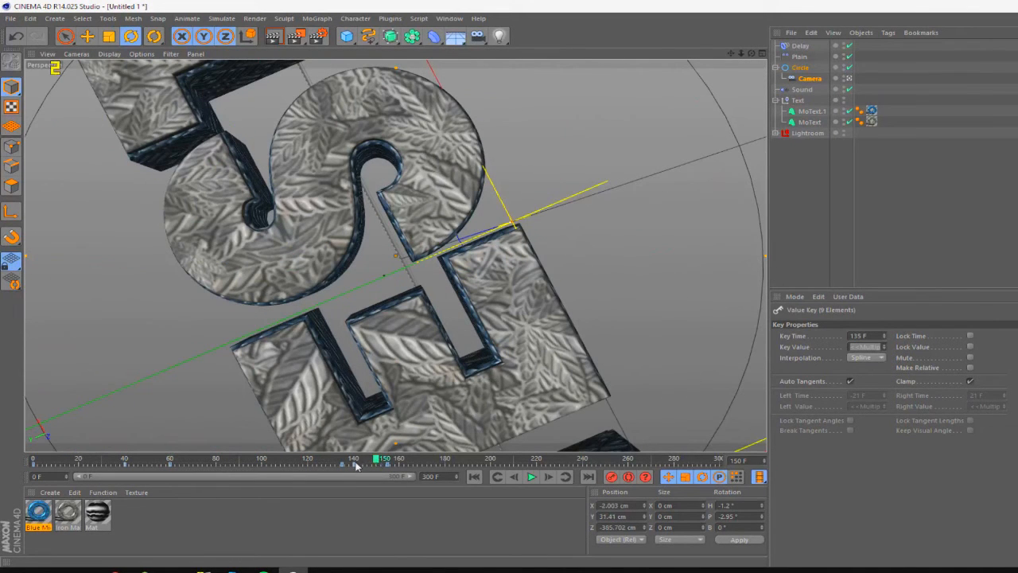
click(366, 463)
mouse_move(356, 467)
mouse_down()
mouse_move(366, 463)
mouse_move(338, 462)
mouse_up()
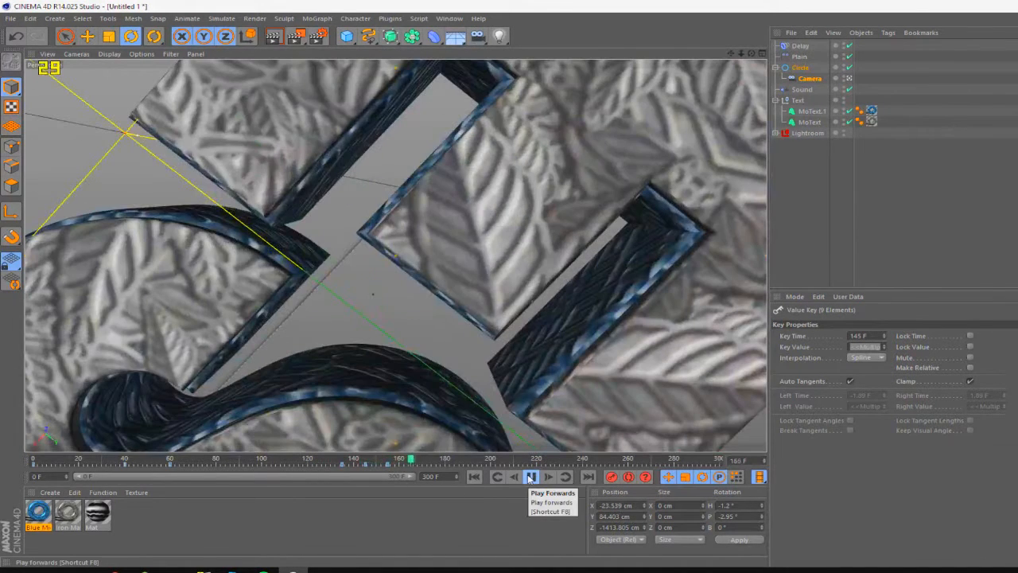
click(532, 476)
Record a keyframe for the circle at frame 181, and rotate it to a bank of about 926° at frame 190
drag(408, 462, 401, 503)
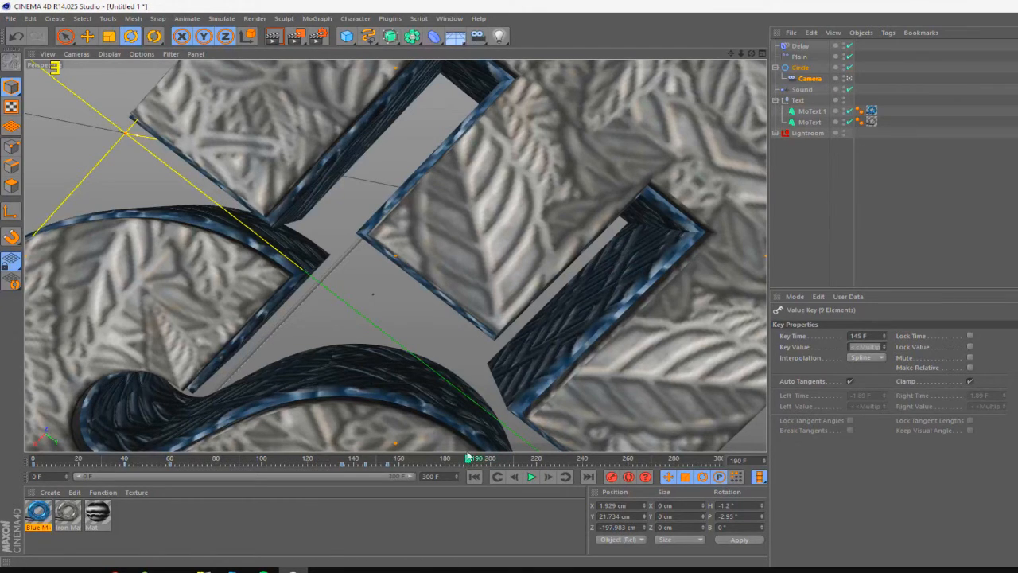
click(448, 460)
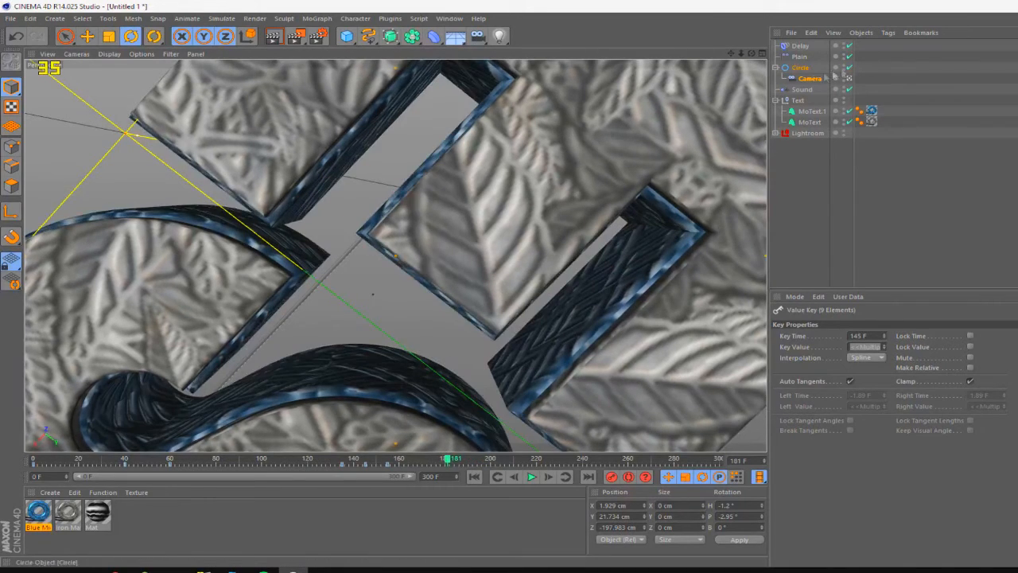
click(800, 68)
mouse_move(390, 253)
mouse_down()
mouse_move(398, 246)
mouse_move(388, 253)
mouse_up()
mouse_move(459, 463)
mouse_down()
mouse_move(341, 462)
mouse_move(460, 463)
mouse_up()
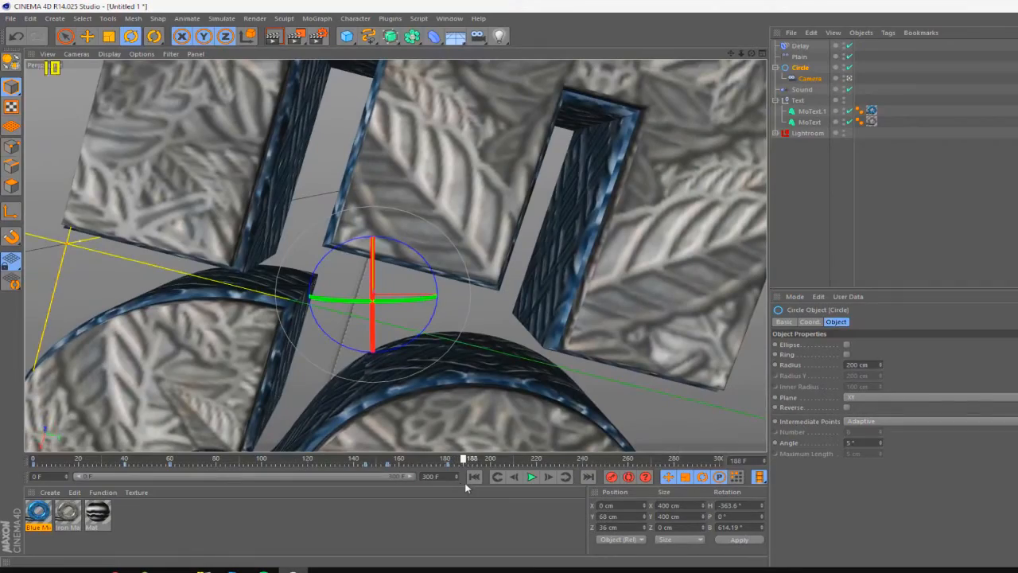
drag(434, 274, 412, 237)
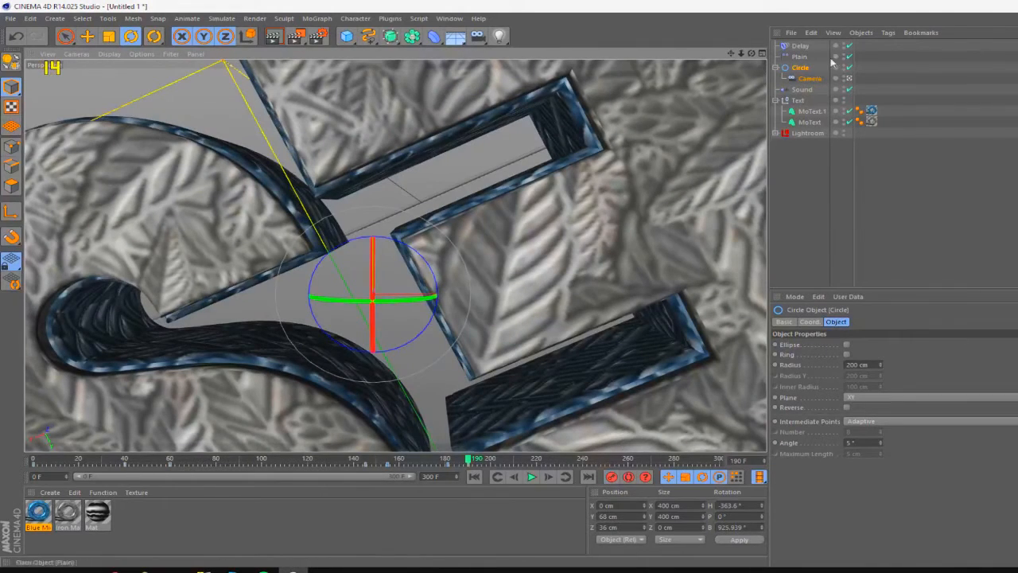
At frame 190, dolly the camera out to about -1157 cm in Z and record its keyframe
click(810, 79)
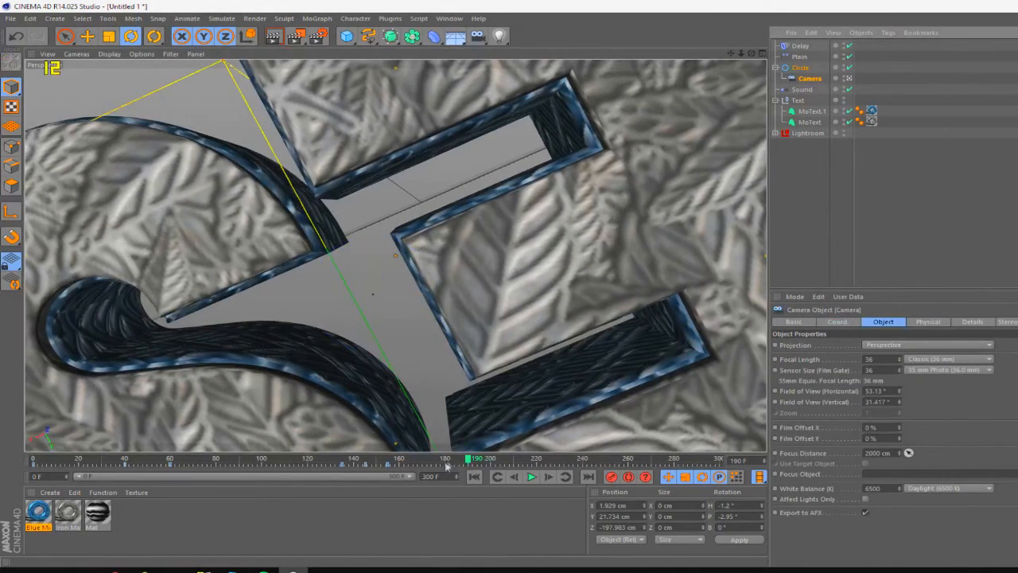
click(446, 461)
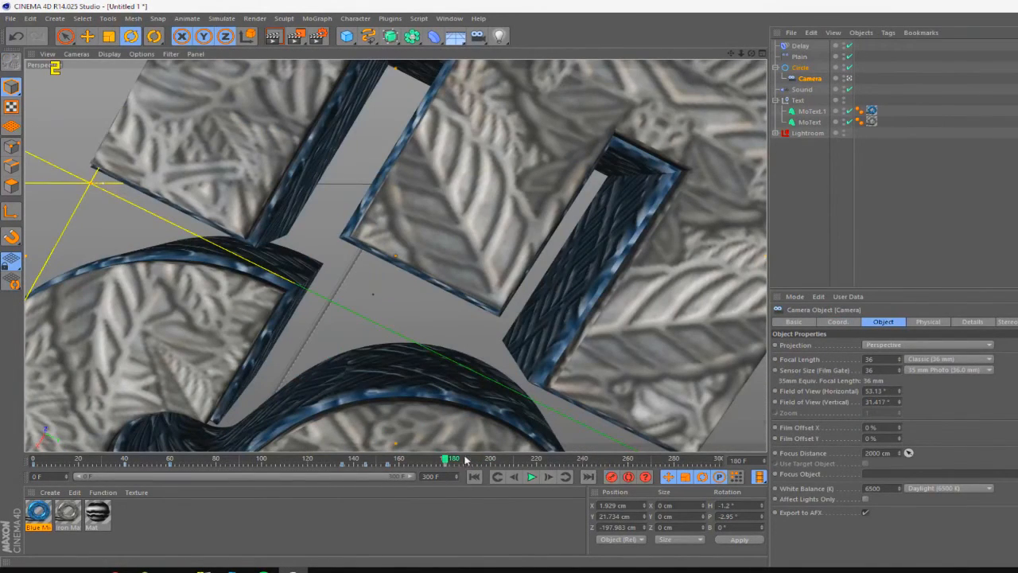
click(466, 461)
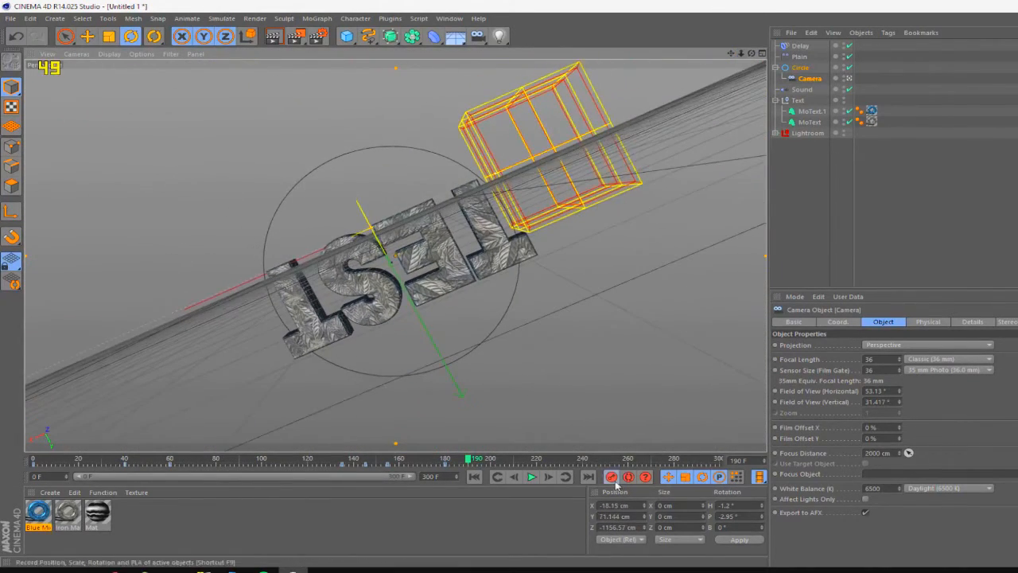
Replace the circle's keyframe at frame 190 with one at a bank of about 738°, and replay the animation
click(800, 67)
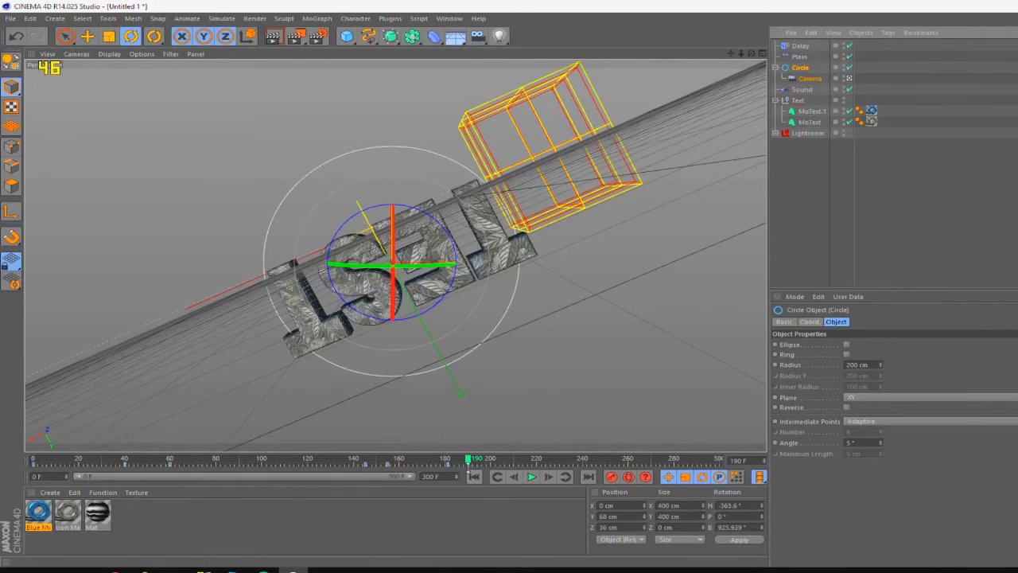
right_click(469, 464)
click(465, 486)
drag(437, 220, 440, 427)
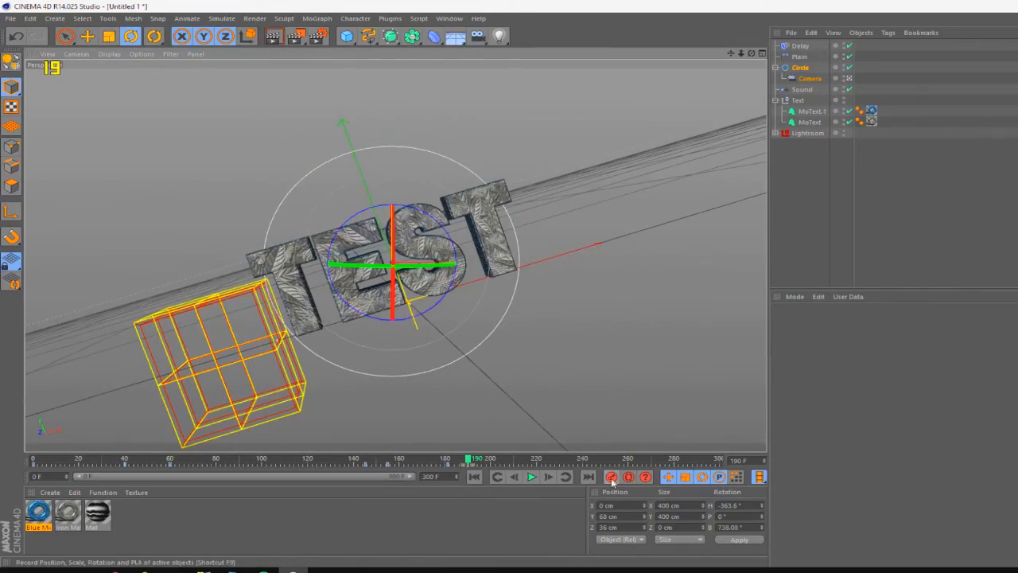
drag(474, 463, 348, 460)
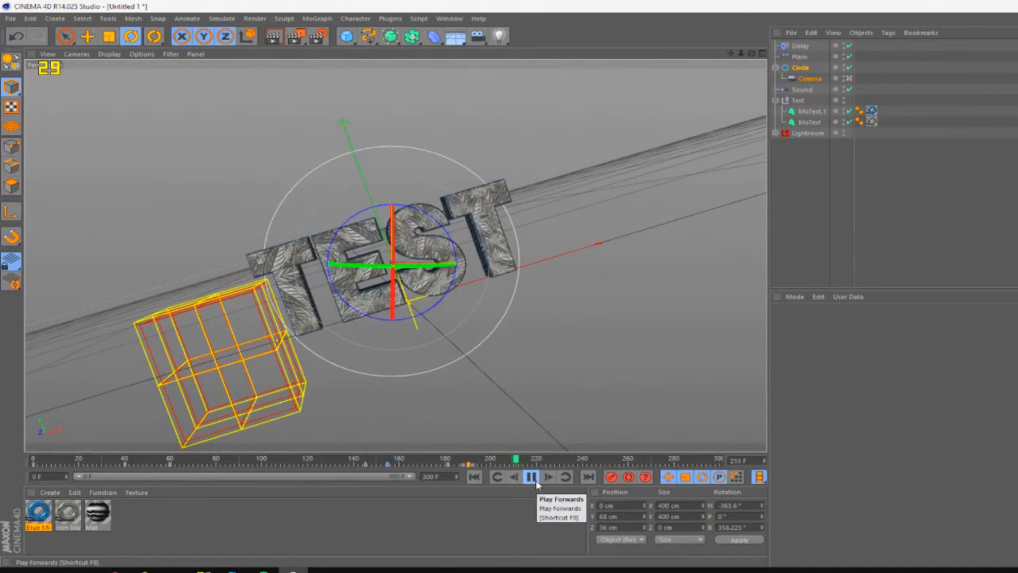
click(533, 480)
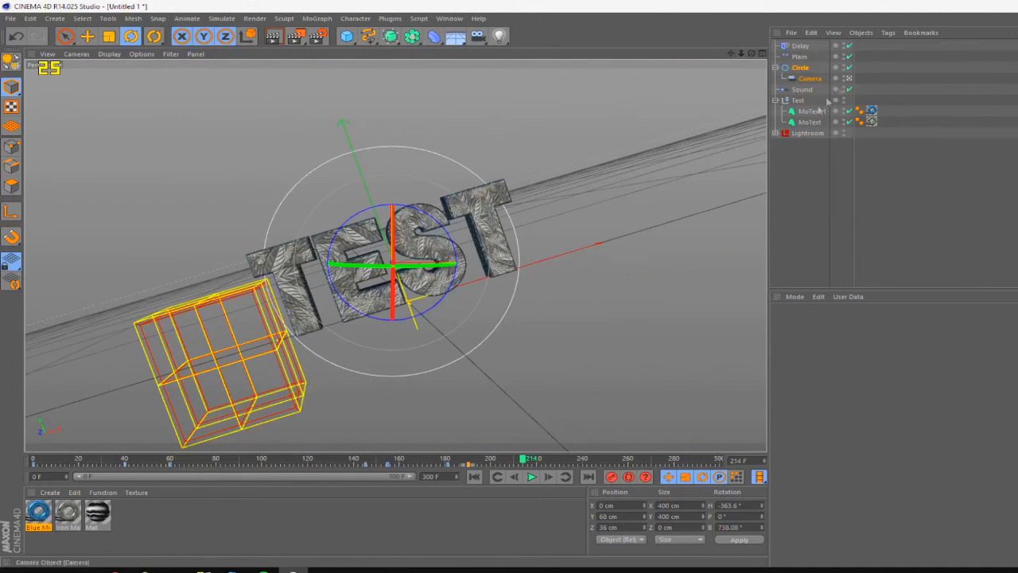
Collapse and select the Text group, rotate it to a pitch of -370° at frame 130 and record a keyframe
click(776, 101)
click(797, 101)
drag(353, 461, 327, 462)
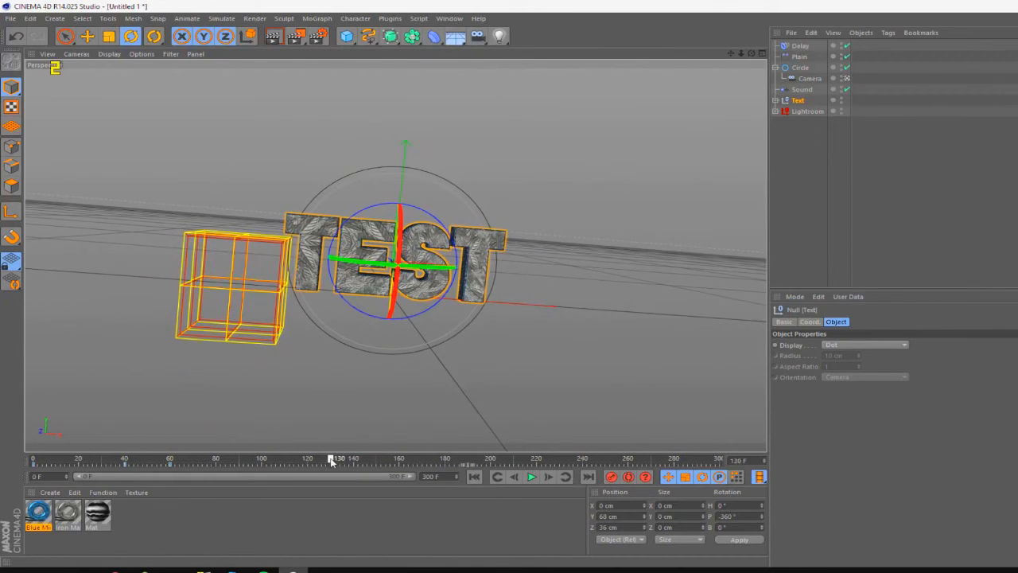
mouse_move(400, 231)
mouse_down()
mouse_move(382, 232)
mouse_move(402, 225)
mouse_up()
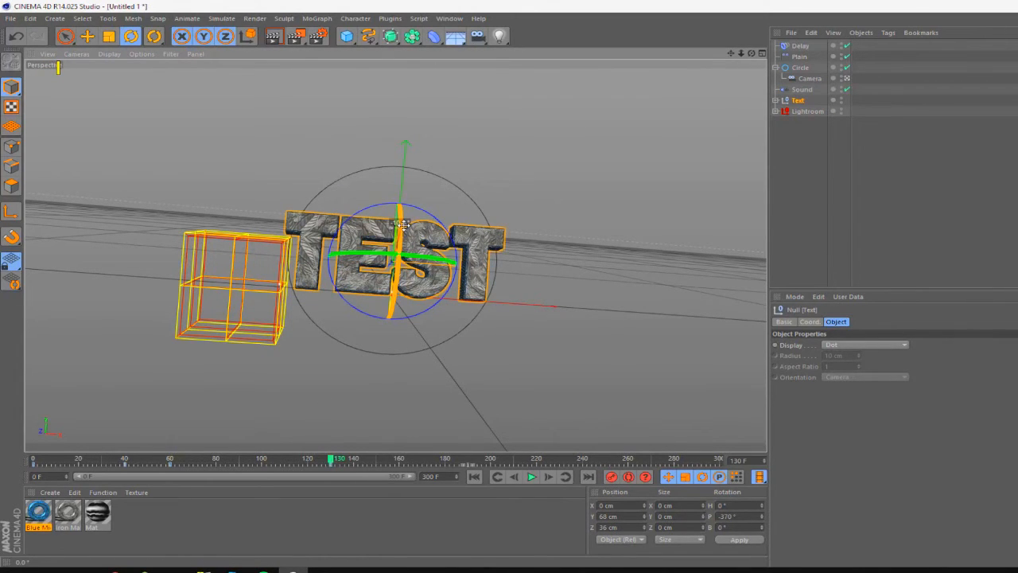
click(612, 478)
At frame 140, rotate the Text group to a pitch of -390° and record a keyframe
drag(334, 464, 354, 461)
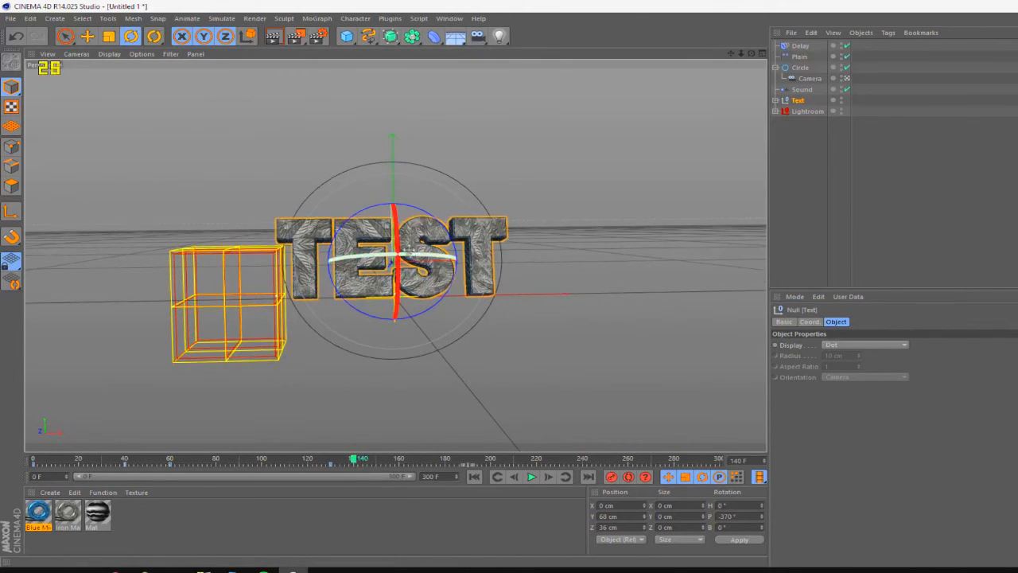
drag(397, 236, 398, 217)
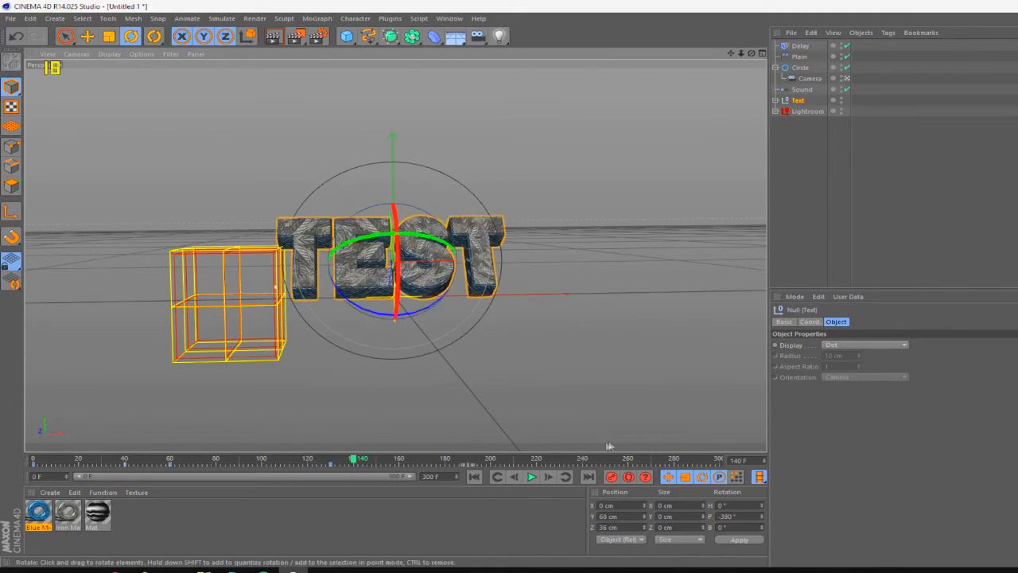
At frame 155, try flipping the Text group around its pitch axis with a recorded keyframe, and replay the animation
click(391, 462)
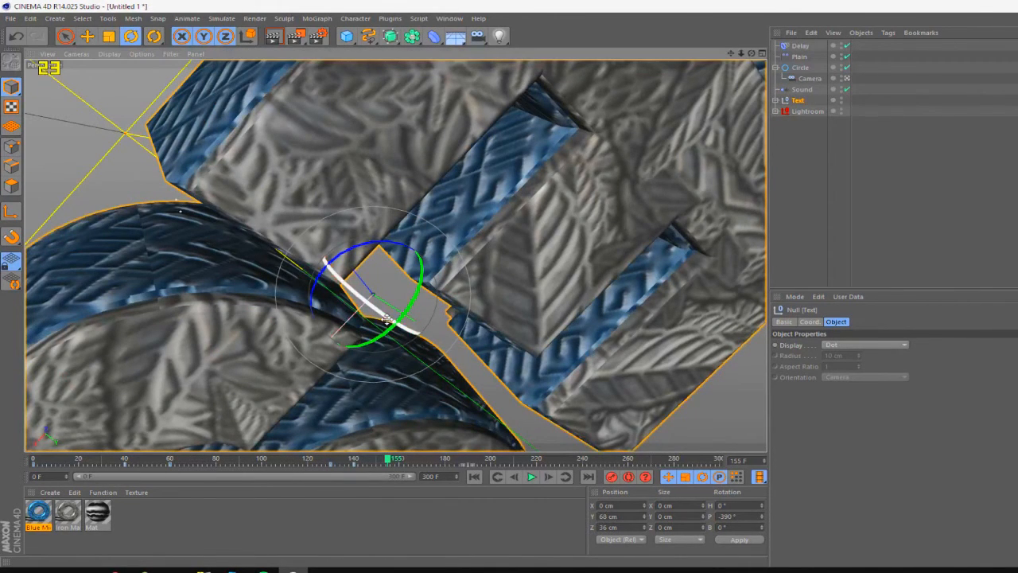
drag(387, 320, 387, 310)
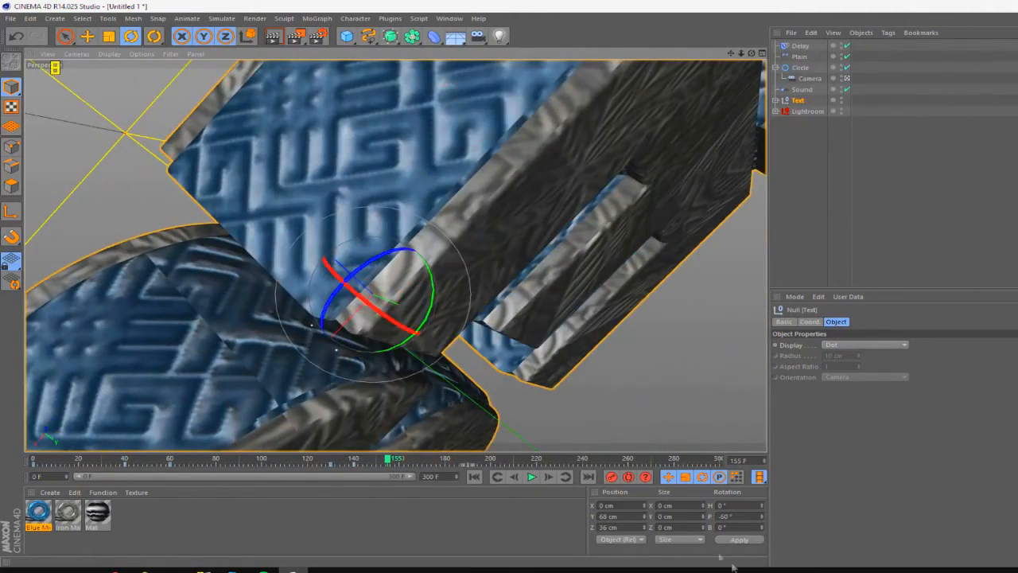
mouse_move(393, 463)
mouse_down()
mouse_move(488, 483)
mouse_move(446, 462)
mouse_move(391, 461)
mouse_up()
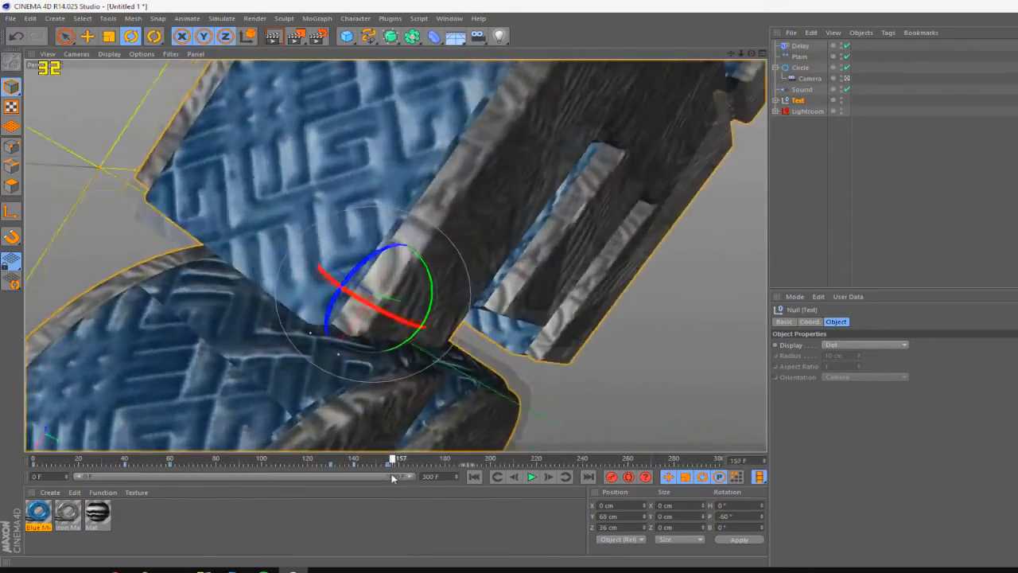
drag(393, 303, 318, 255)
drag(392, 463, 322, 462)
click(531, 477)
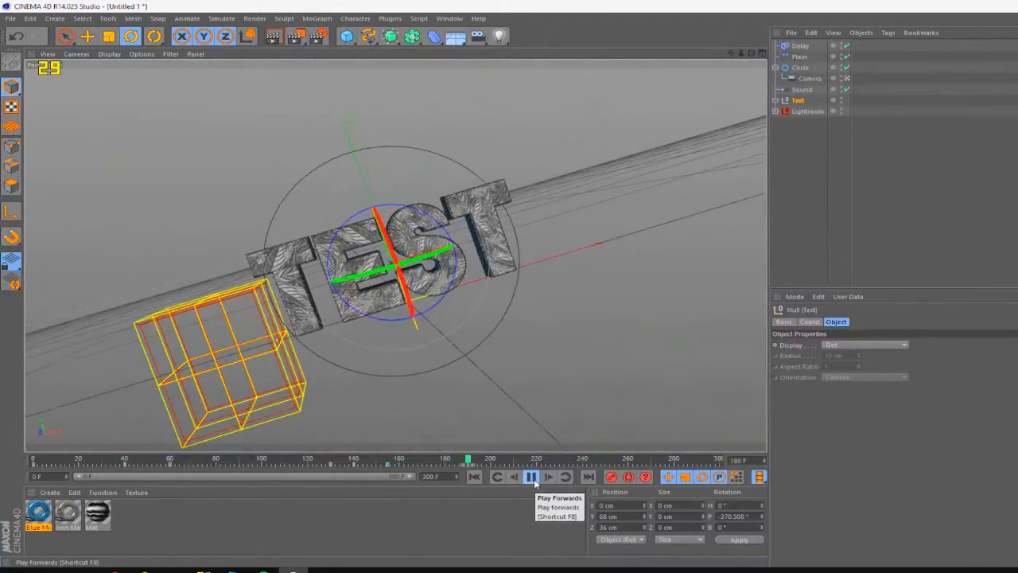
click(531, 476)
Replace the Text group's keyframe at frame 155 with one at a pitch of -720°, and replay the animation
right_click(388, 468)
click(390, 484)
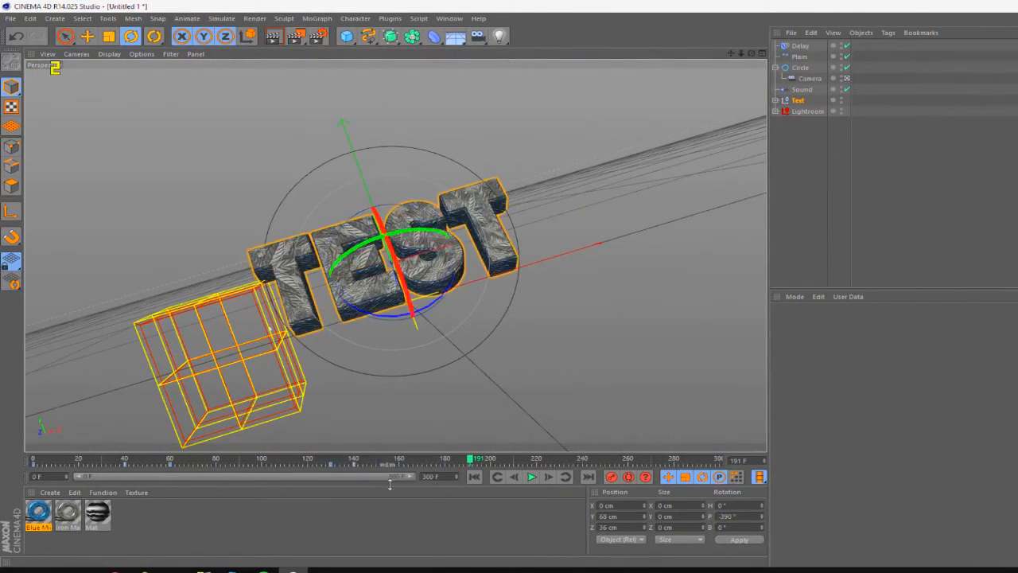
drag(355, 460, 388, 478)
mouse_move(741, 52)
mouse_down()
mouse_move(728, 56)
mouse_move(740, 53)
mouse_up()
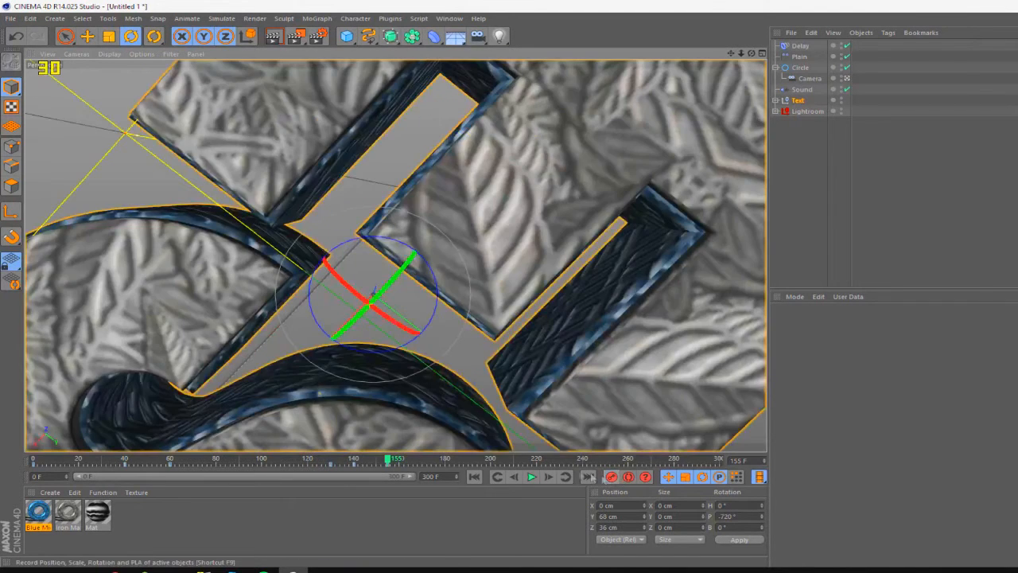
right_click(402, 460)
click(395, 457)
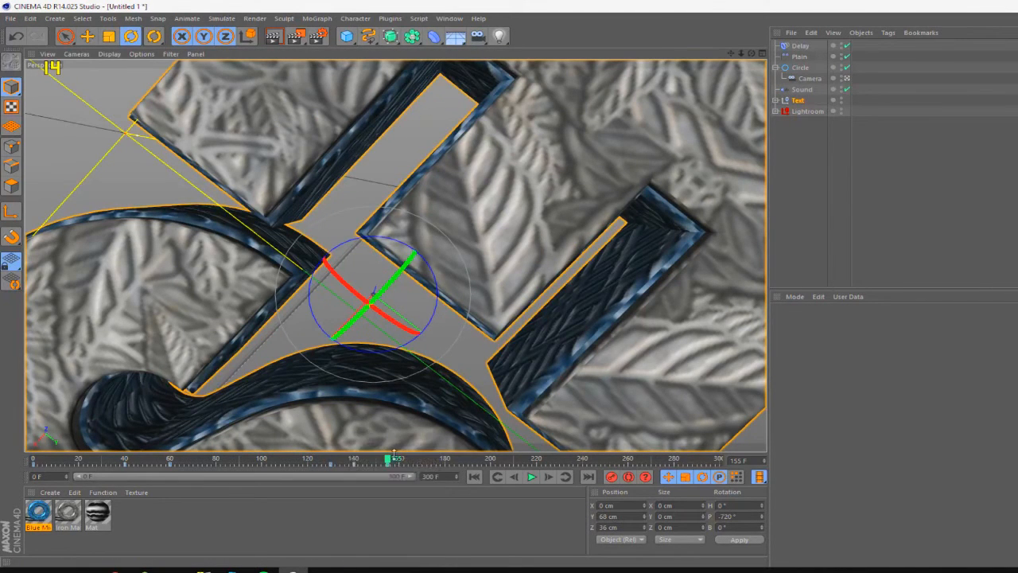
click(531, 476)
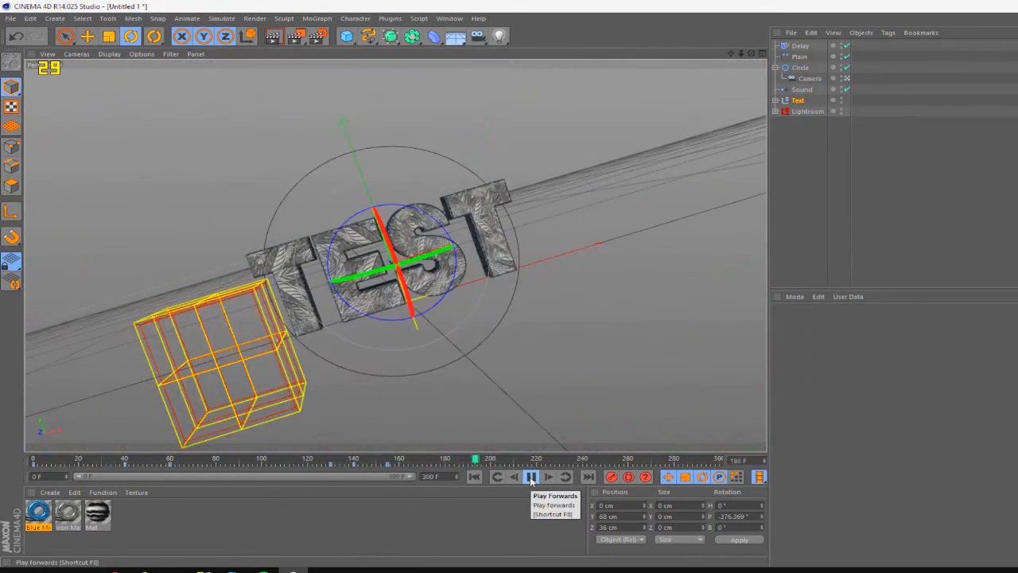
click(531, 477)
Select the circle, rotate it further in bank at frame 260, record a keyframe and replay the animation from the start
mouse_move(445, 460)
mouse_down()
mouse_move(318, 460)
mouse_move(390, 462)
mouse_move(359, 475)
mouse_move(374, 498)
mouse_move(404, 490)
mouse_move(359, 469)
mouse_move(417, 504)
mouse_move(307, 485)
mouse_move(386, 487)
mouse_move(330, 499)
mouse_move(483, 534)
mouse_move(443, 541)
mouse_up()
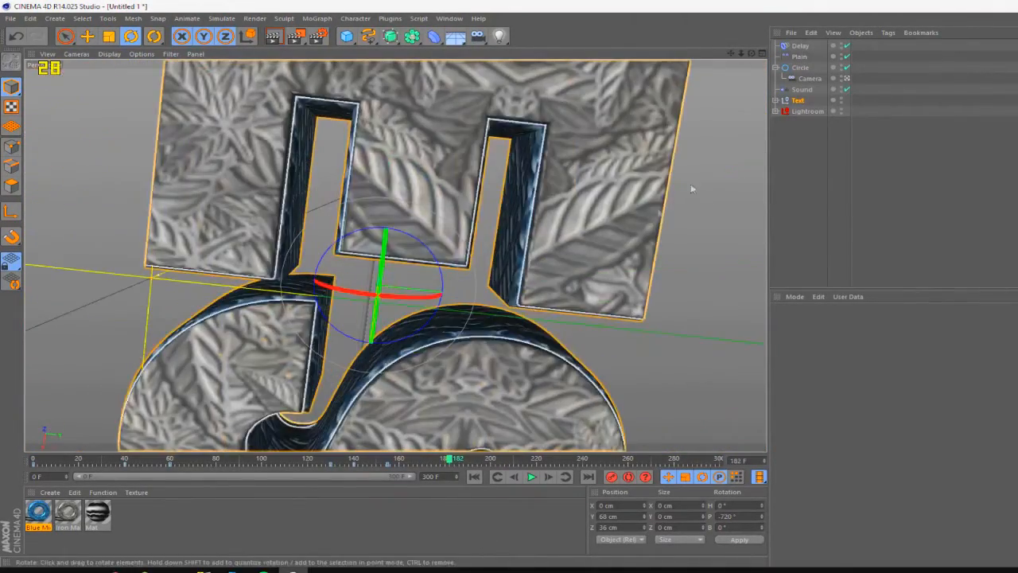
click(794, 66)
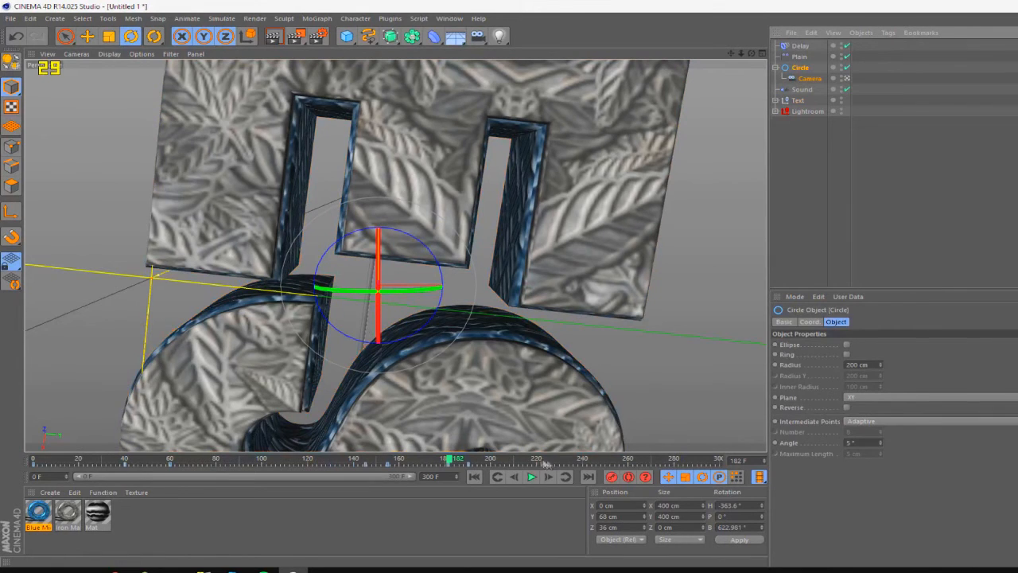
click(628, 461)
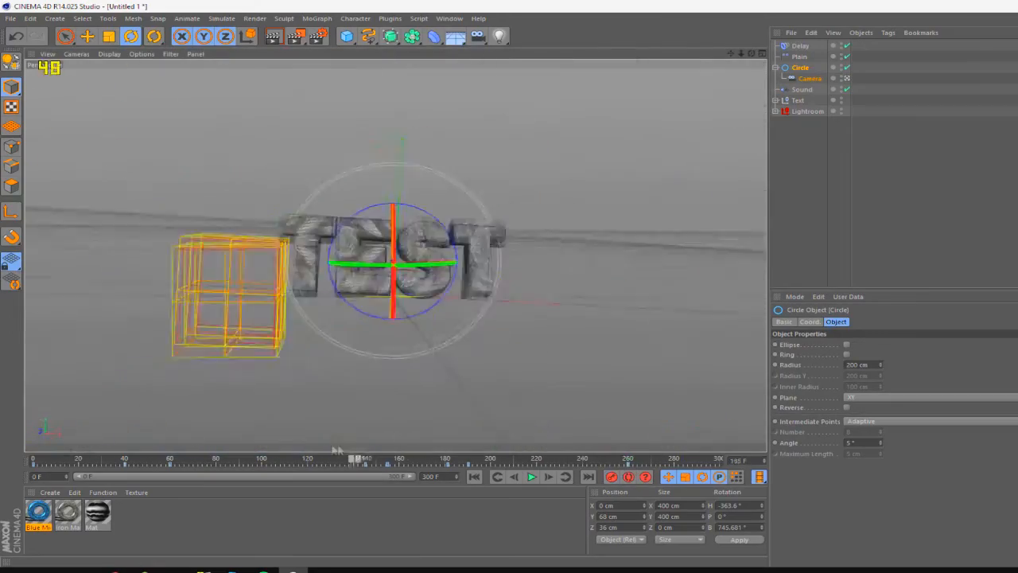
click(472, 477)
click(532, 477)
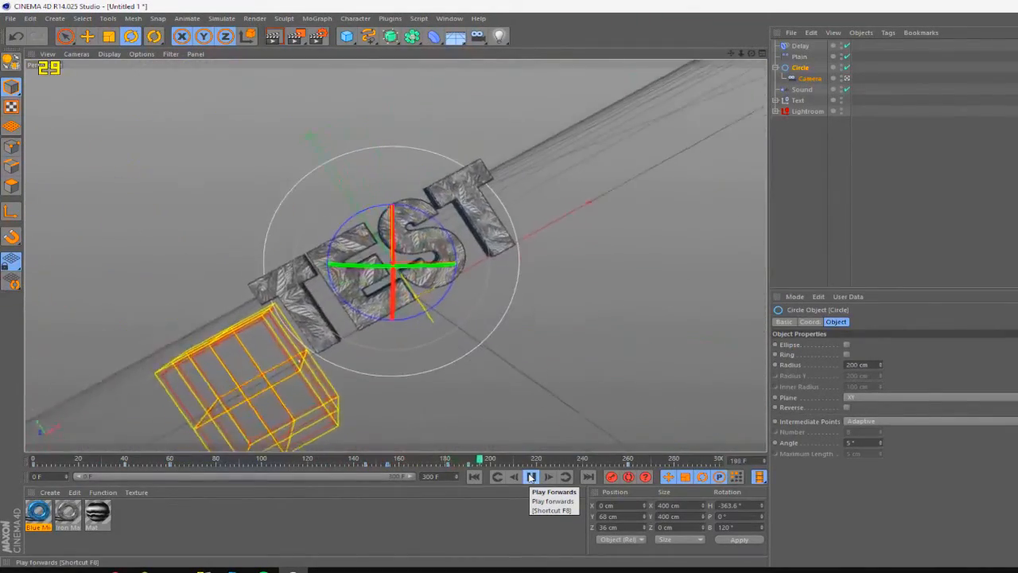
Replay the animation from about frame 65 and check the camera motion around frame 85
click(531, 477)
drag(235, 458, 182, 463)
click(532, 477)
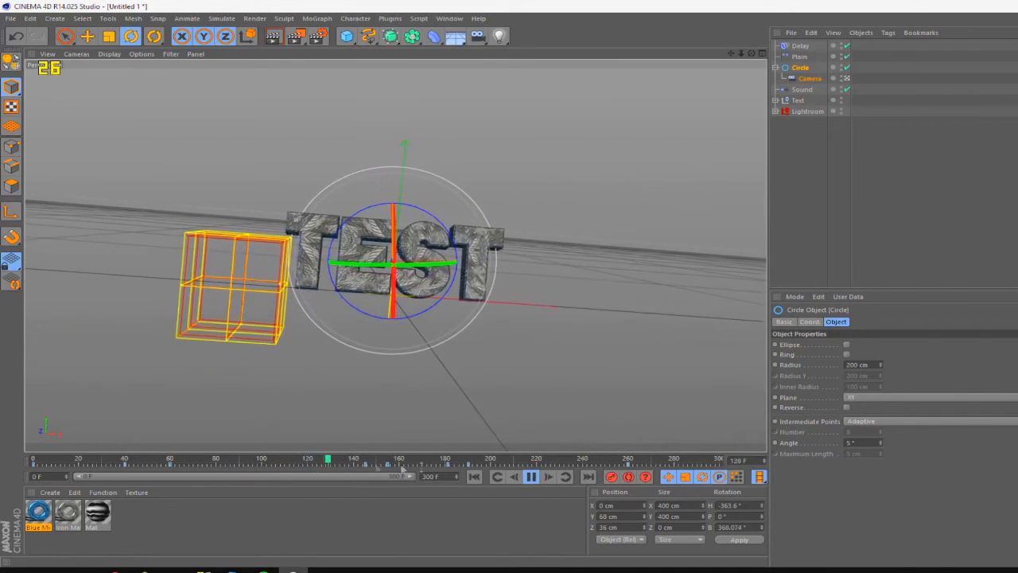
click(532, 477)
click(228, 460)
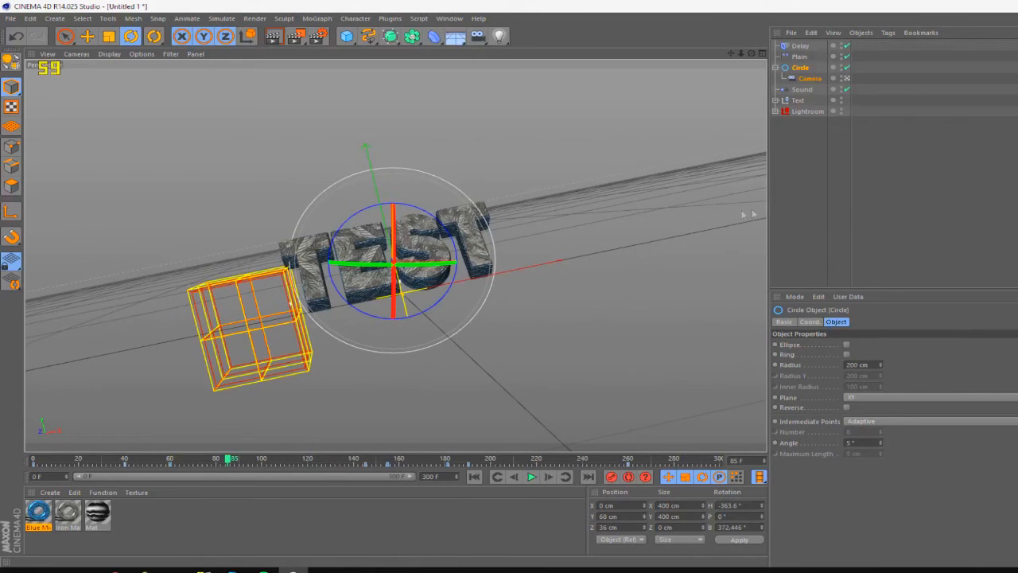
Record circle keyframes at frames 75, 85 and 95, turning its bank to about 488° at frame 85 and further at frame 95
click(203, 460)
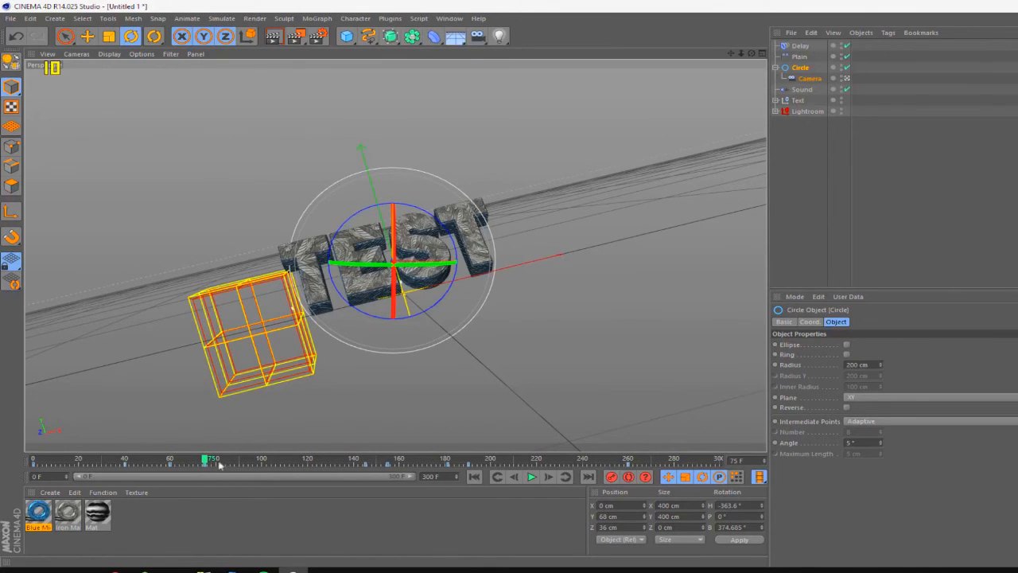
click(228, 463)
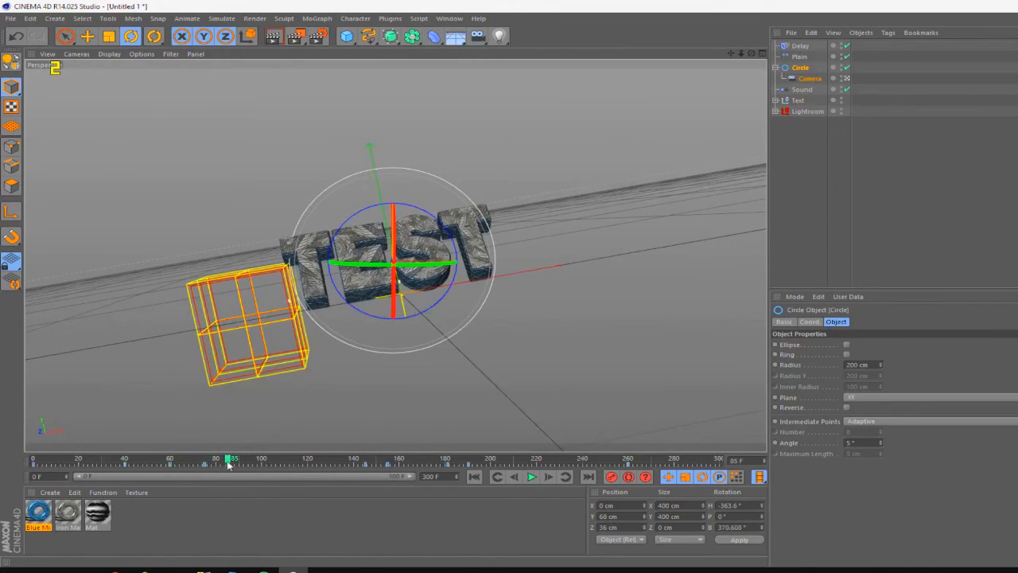
drag(355, 374, 460, 426)
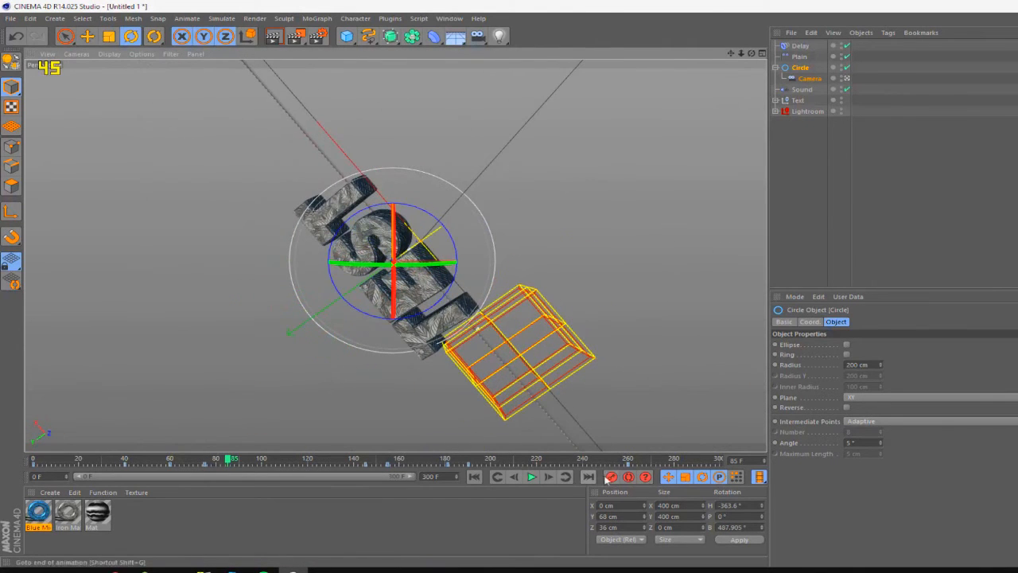
mouse_move(243, 463)
mouse_down()
mouse_move(260, 459)
mouse_move(251, 460)
mouse_up()
drag(450, 228, 455, 230)
drag(264, 466, 203, 465)
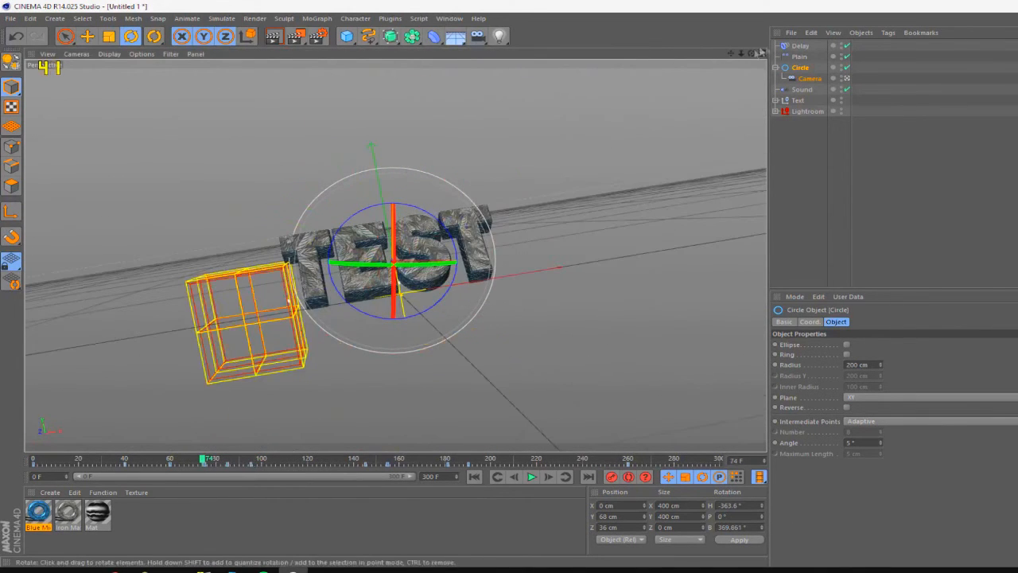
Keyframe the camera at frame 70, pull it back to about Z -2609 cm at frame 80, and record another keyframe at frame 85
click(805, 80)
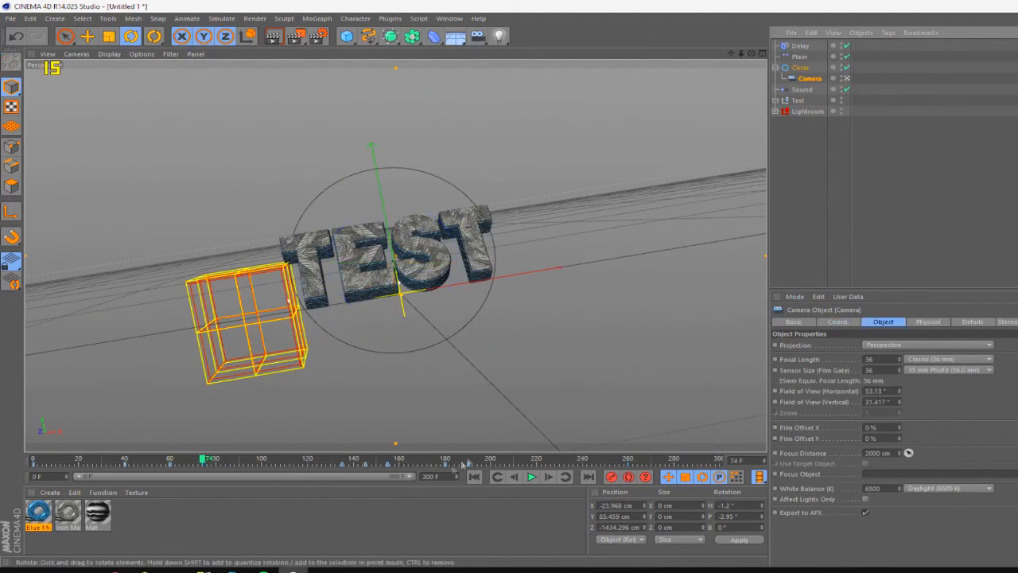
click(194, 463)
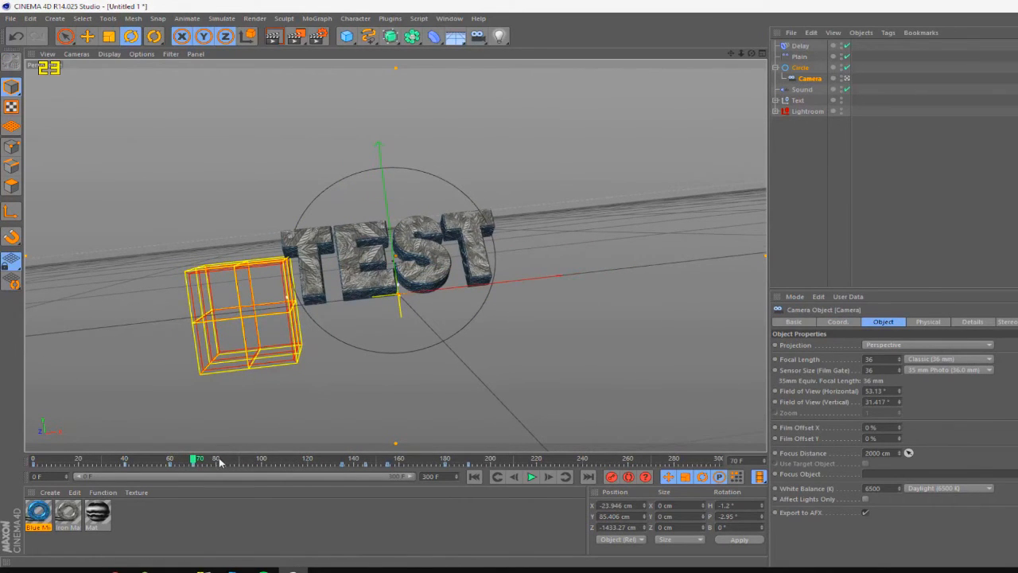
click(218, 461)
drag(747, 55, 734, 151)
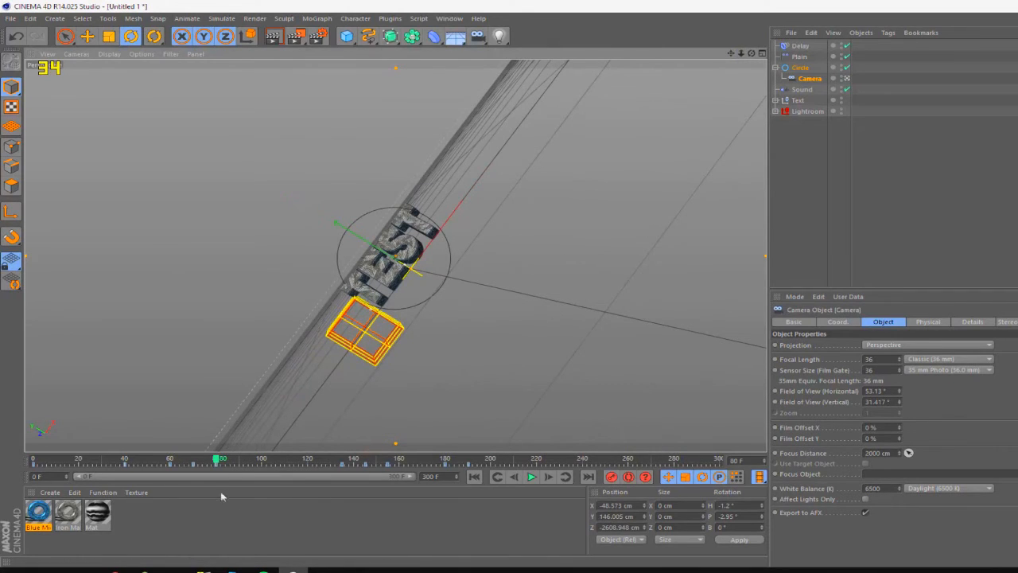
drag(223, 468, 230, 462)
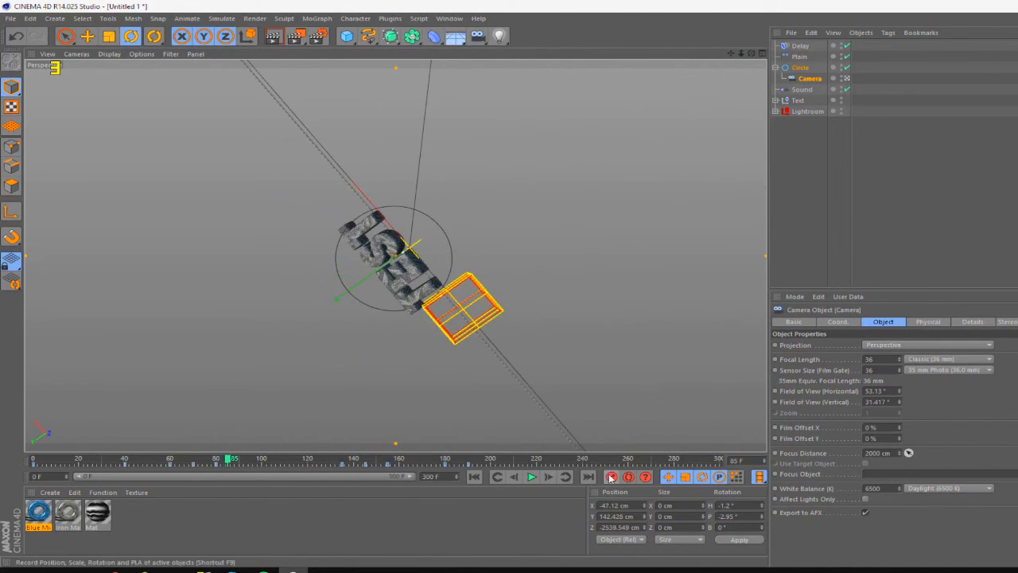
At frame 95, move the camera in to about Z -1280 cm, record a keyframe and replay the animation from the start
drag(266, 467, 251, 461)
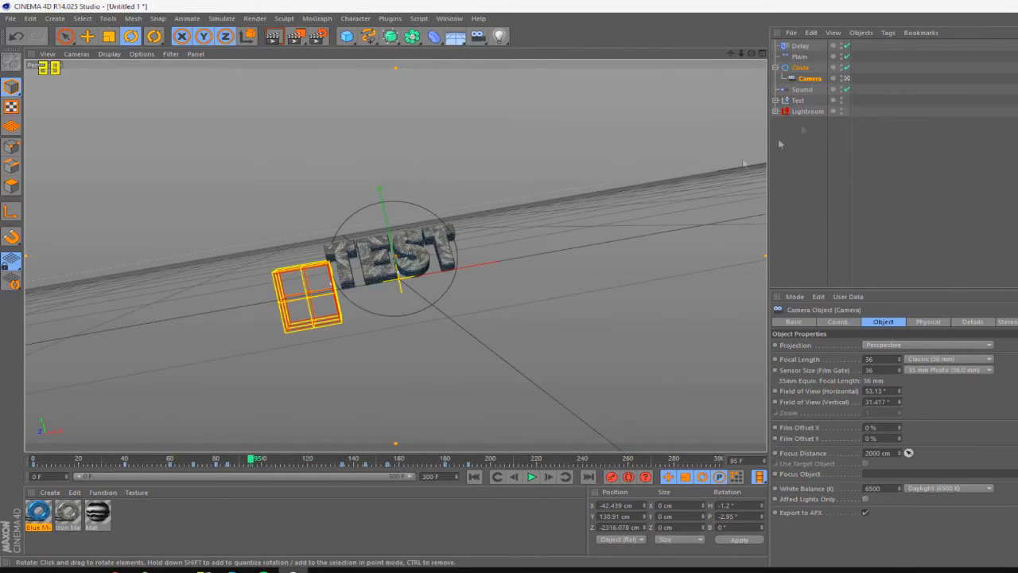
drag(746, 54, 745, 54)
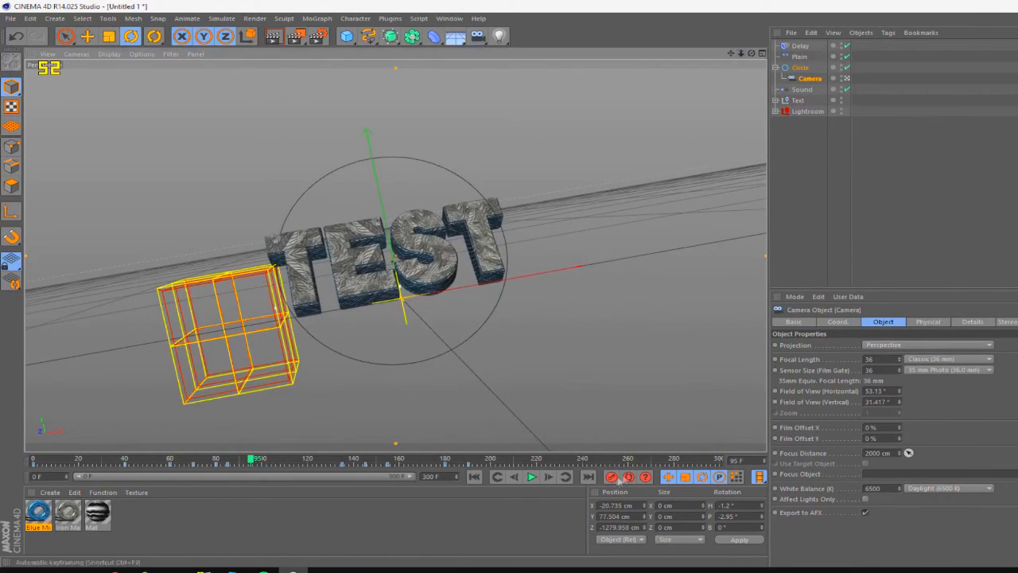
click(474, 477)
click(531, 477)
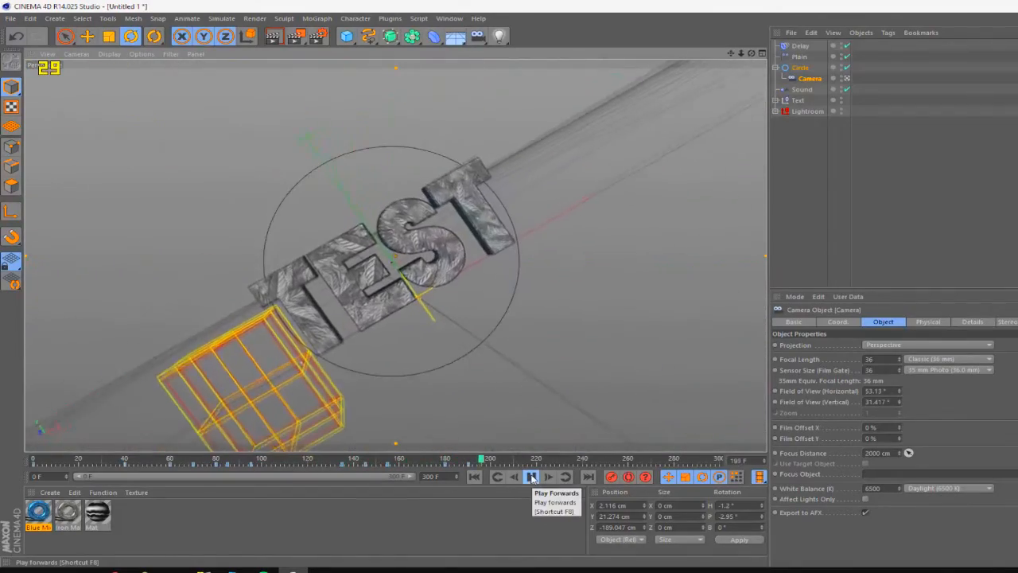
click(532, 476)
Copy the circle's keyframe at frame 85 and paste it at frame 90
drag(308, 462, 178, 497)
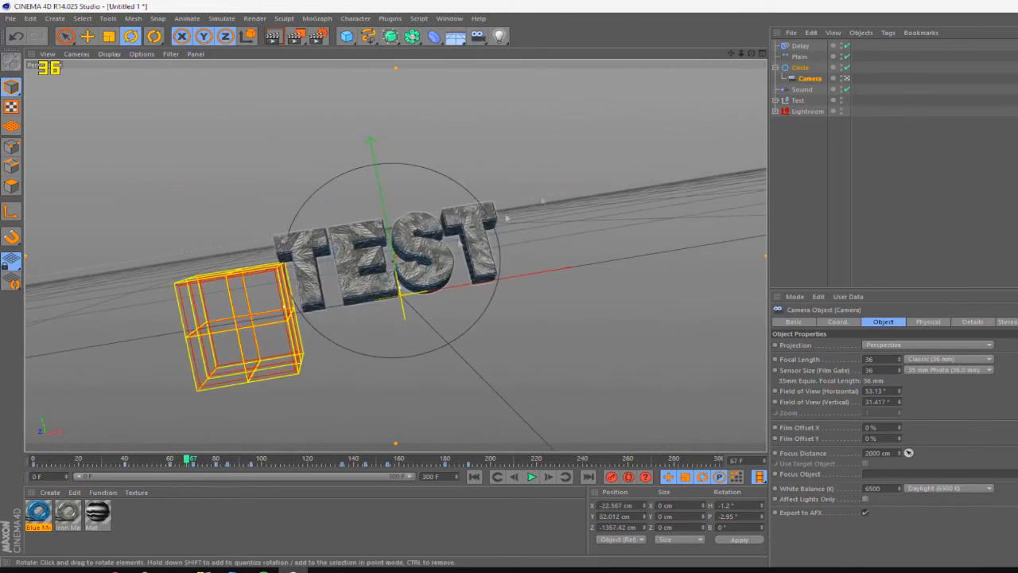
click(806, 68)
drag(191, 459, 228, 490)
click(228, 468)
right_click(227, 466)
click(227, 464)
drag(227, 464, 240, 465)
right_click(240, 466)
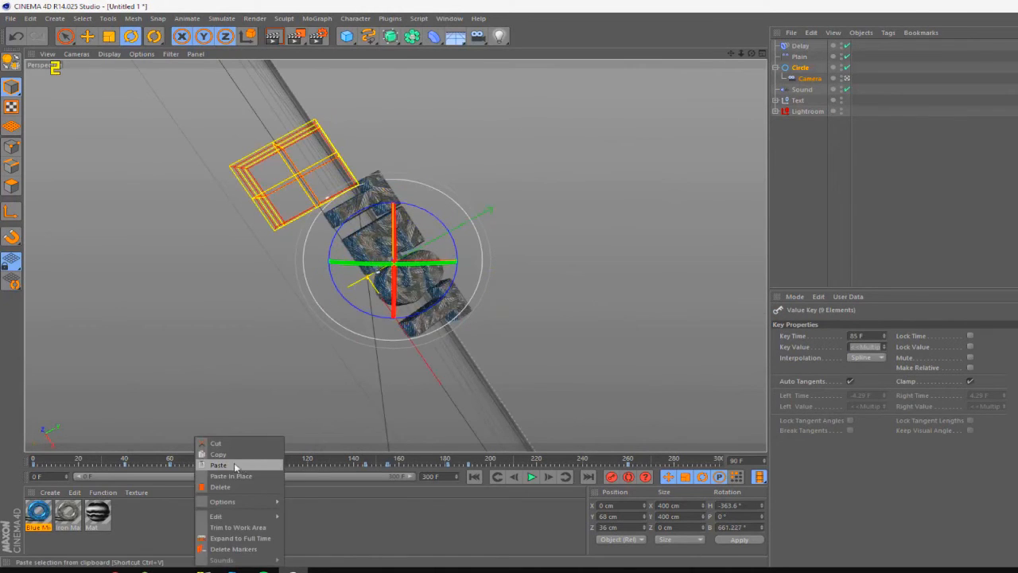
click(236, 465)
Place the camera's pulled-back keyframe from frame 85 at frame 90 and replay the animation from about frame 56
click(809, 78)
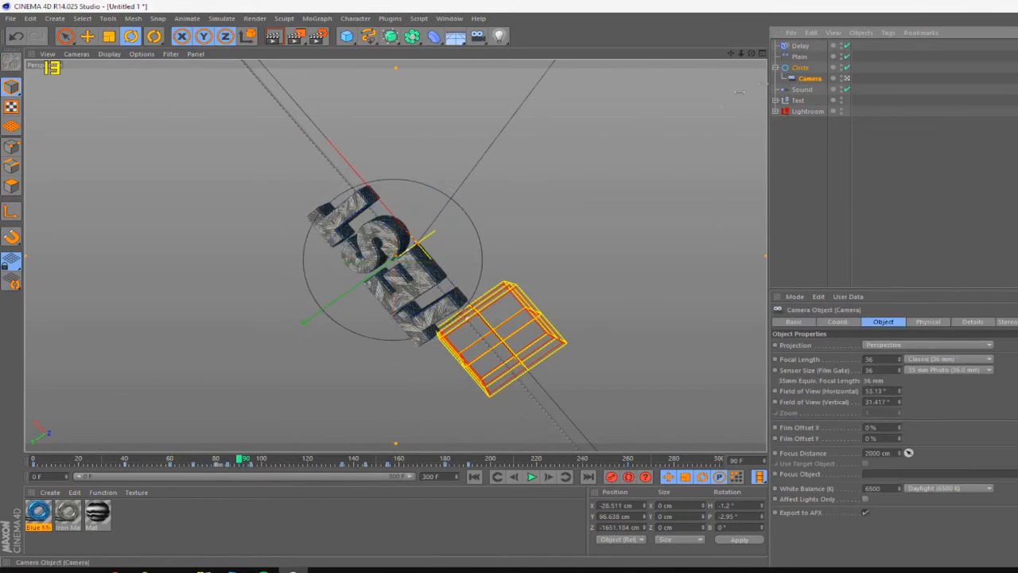
click(239, 465)
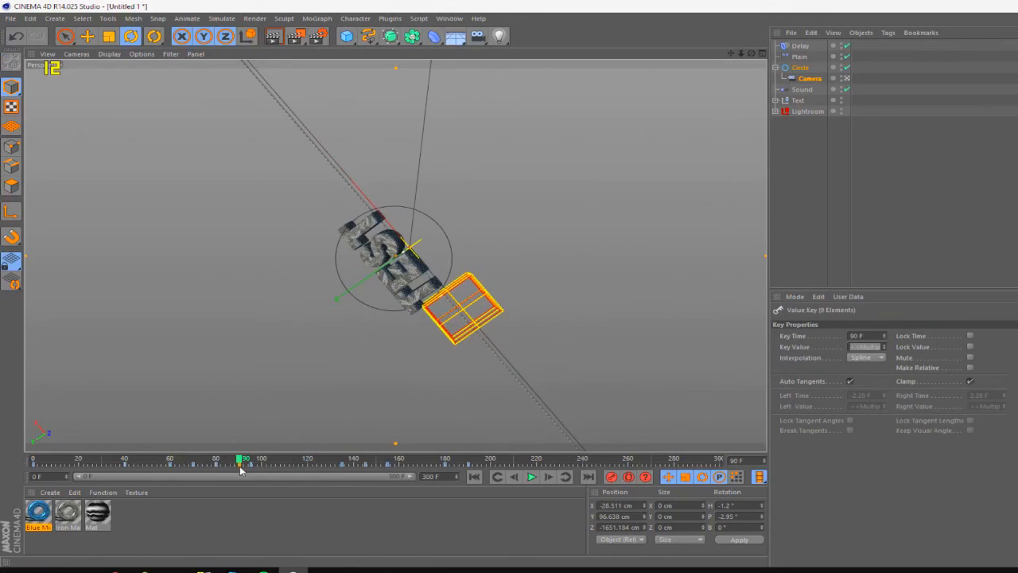
drag(242, 463, 164, 462)
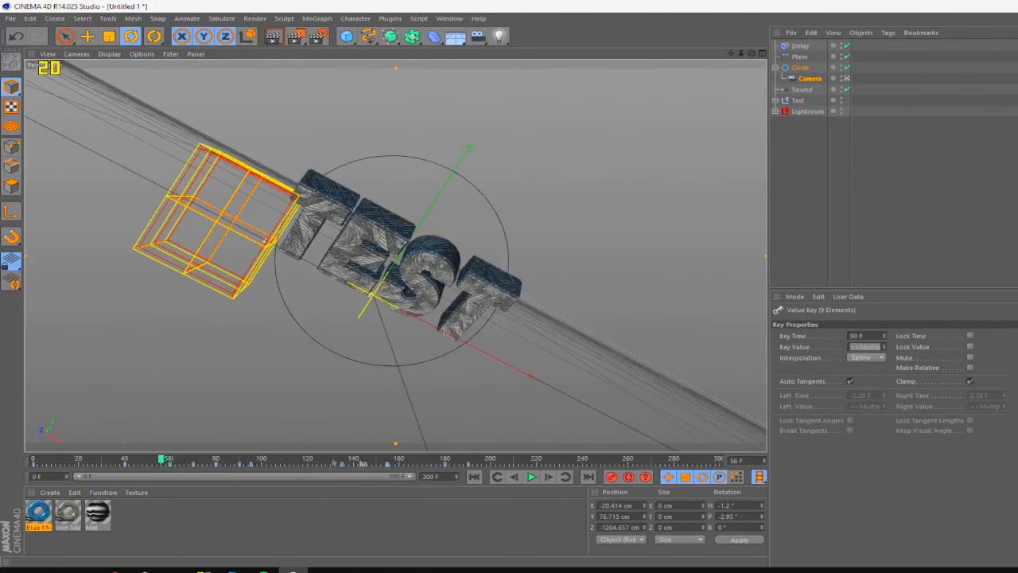
click(530, 476)
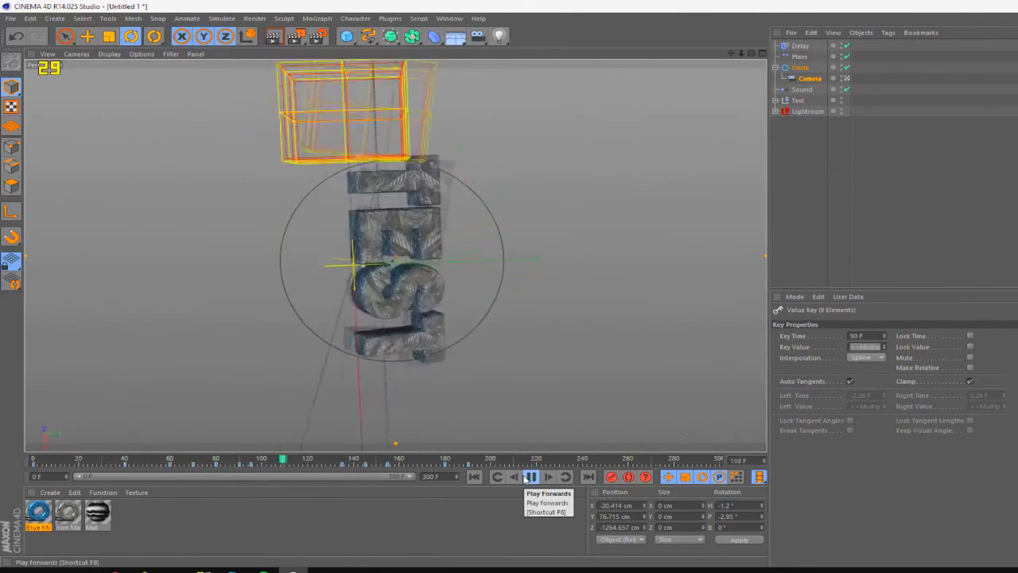
click(530, 477)
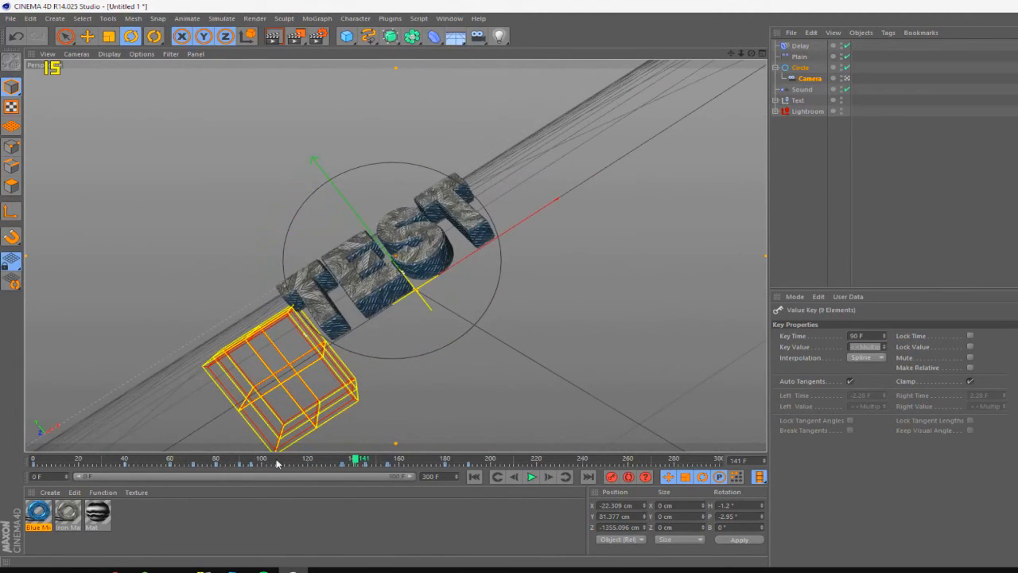
At frame 90, rotate the circle to a bank of about 458°, record a keyframe and scrub through the following frames
drag(278, 463, 240, 483)
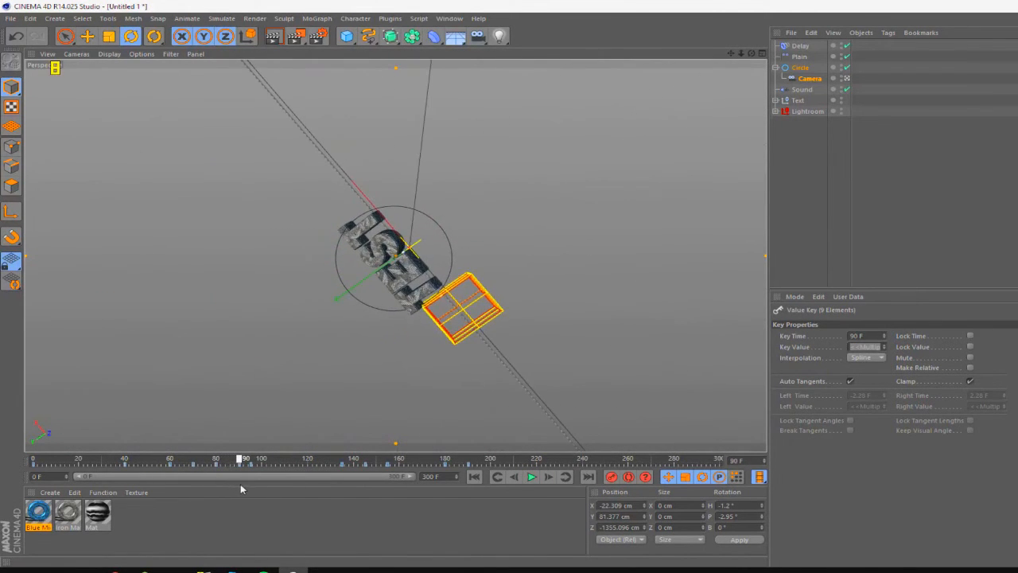
click(507, 206)
drag(441, 218, 410, 191)
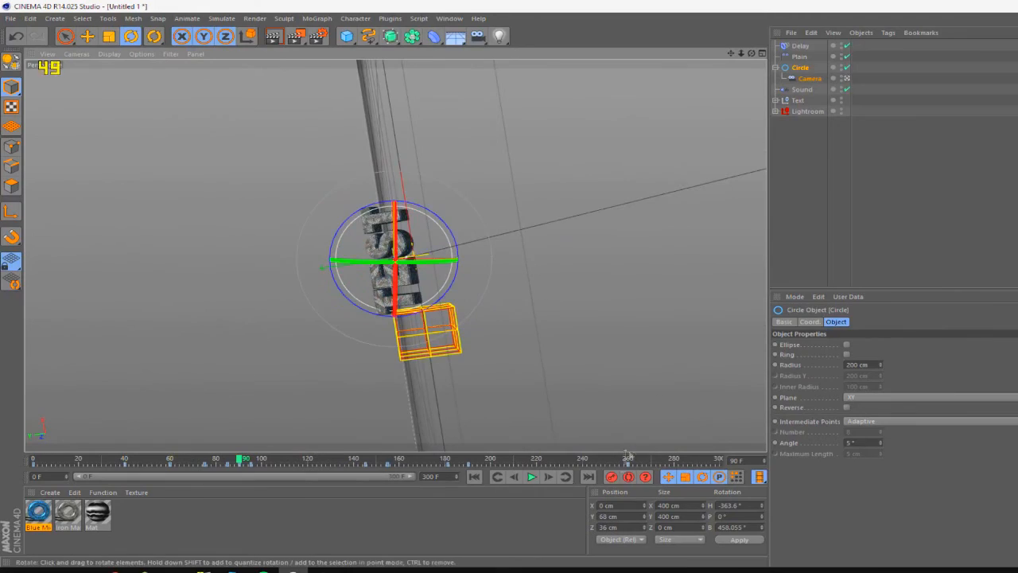
drag(229, 468, 390, 502)
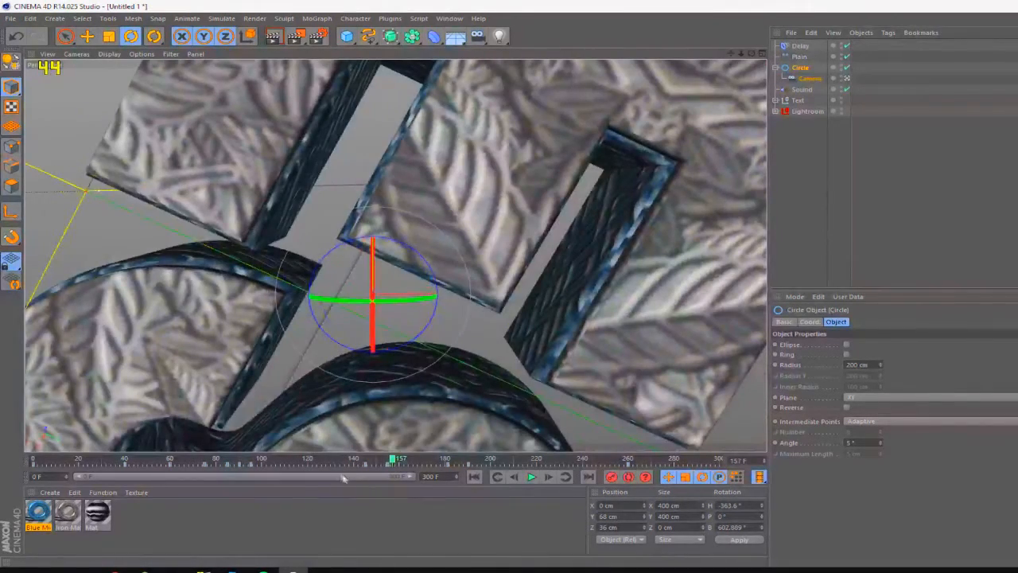
Undo the camera keyframes added between frames 70 and 95, and replay the animation from the start
click(11, 40)
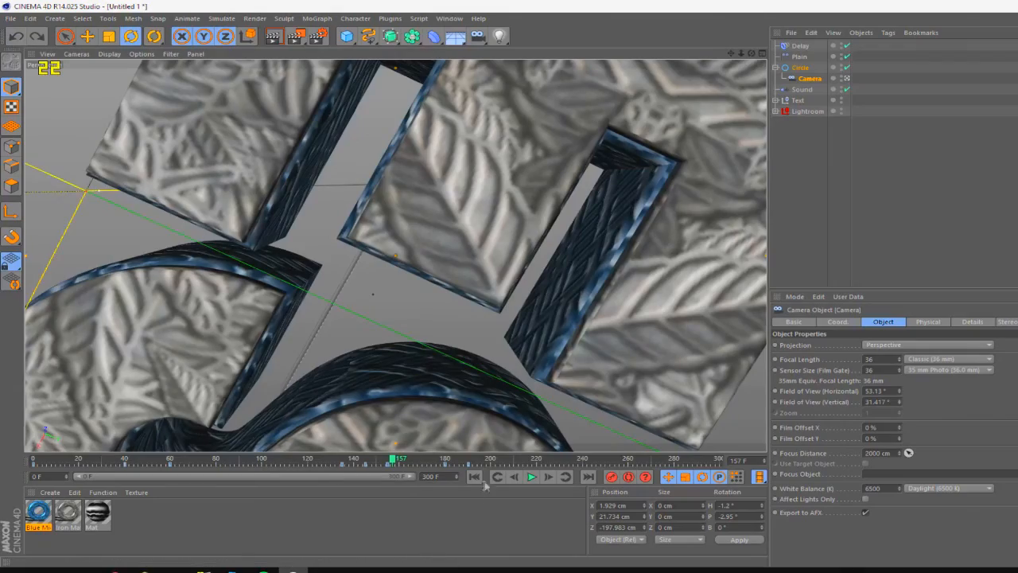
click(476, 477)
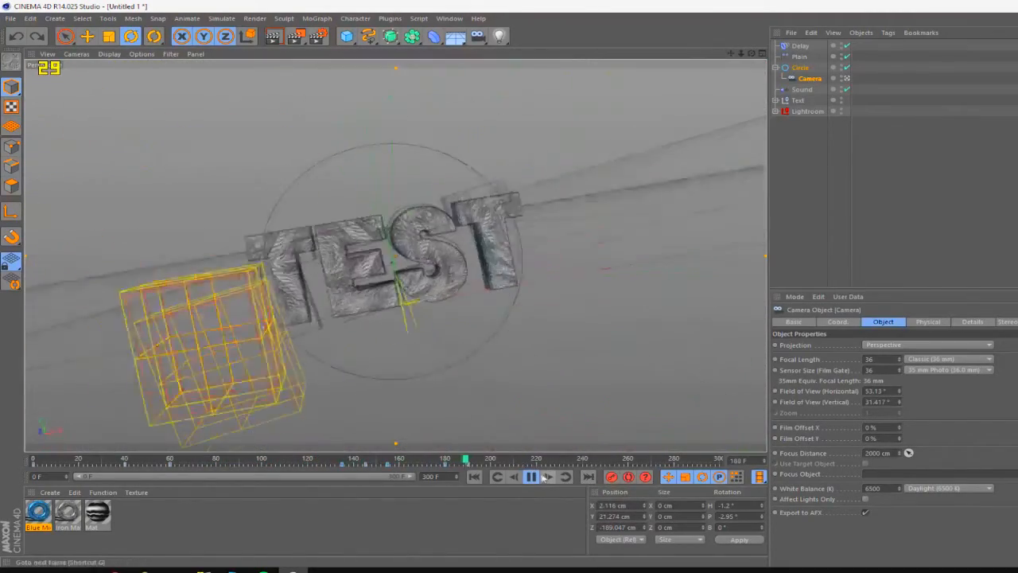
click(534, 478)
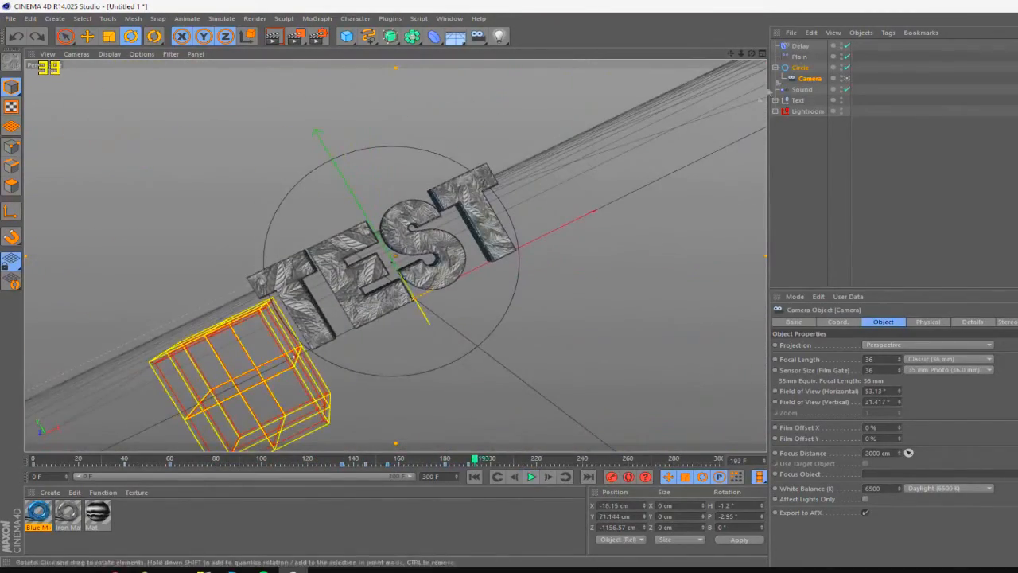
Delete the circle's keyframes between frames 75 and 95, and replay the animation from frame 0
click(801, 67)
drag(275, 466, 71, 447)
right_click(199, 466)
click(216, 487)
click(33, 456)
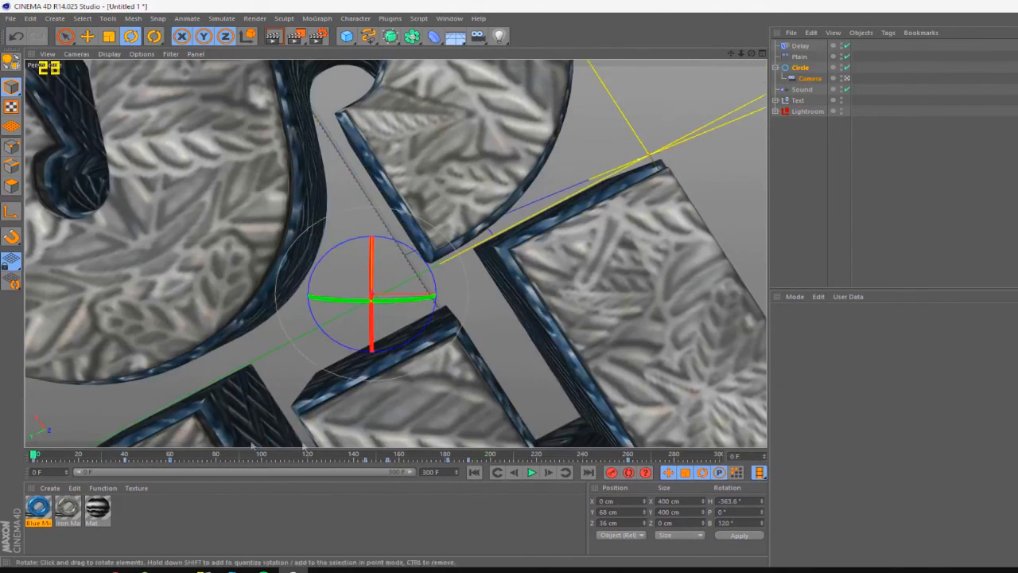
click(531, 473)
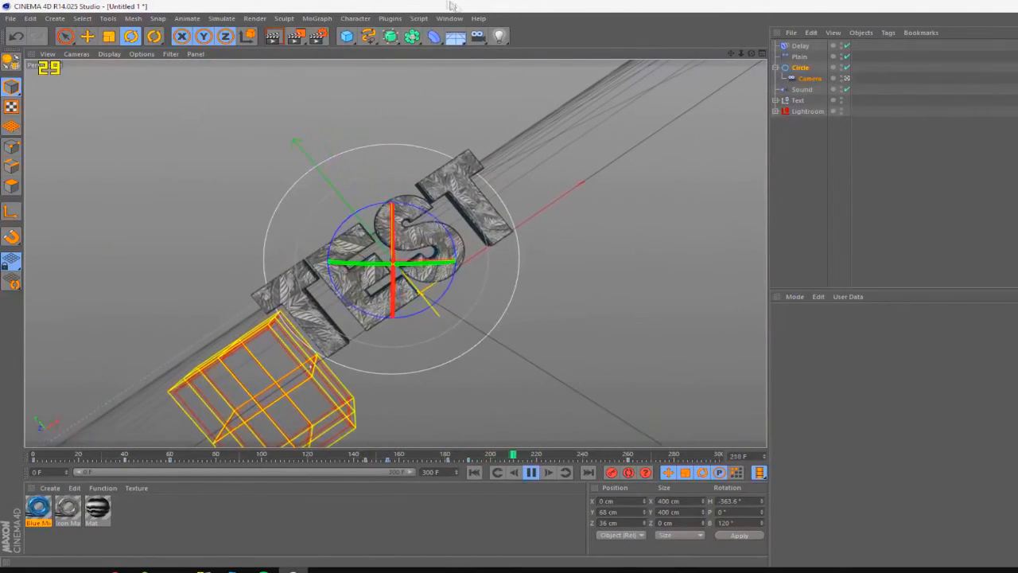
click(531, 473)
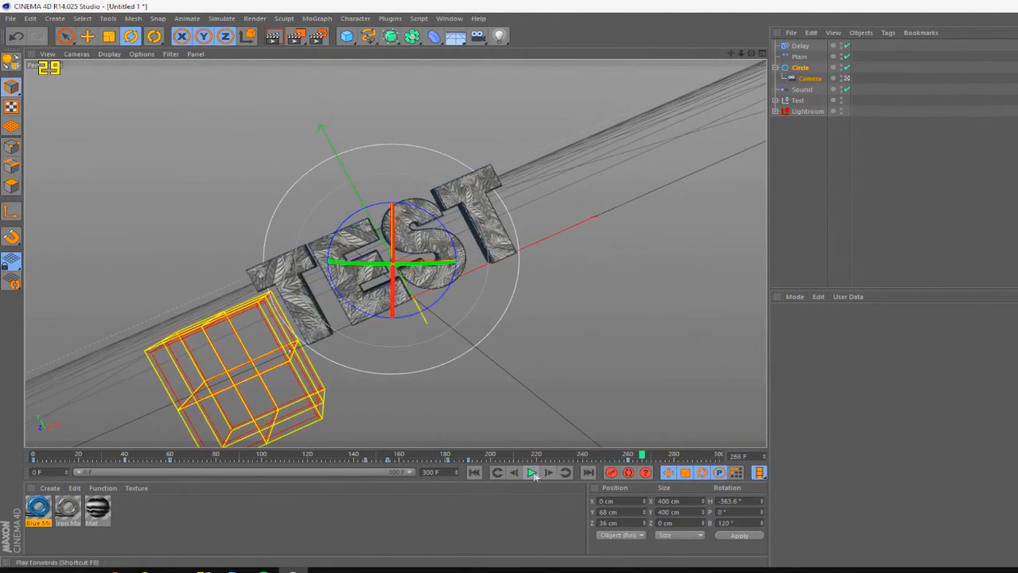
At frame 300, pull the camera back to about Z -4111 cm and record a keyframe
click(803, 77)
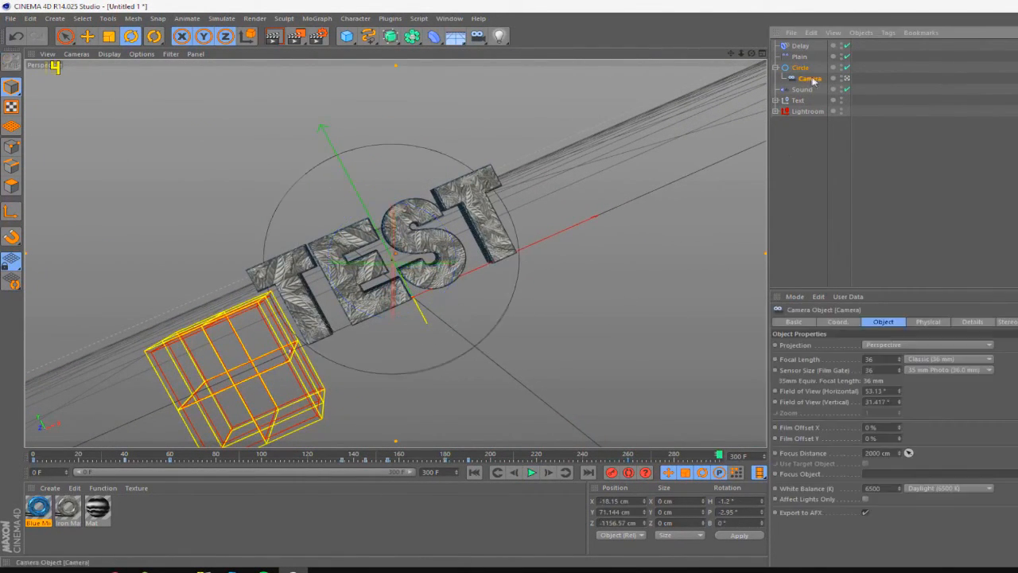
drag(740, 53, 693, 59)
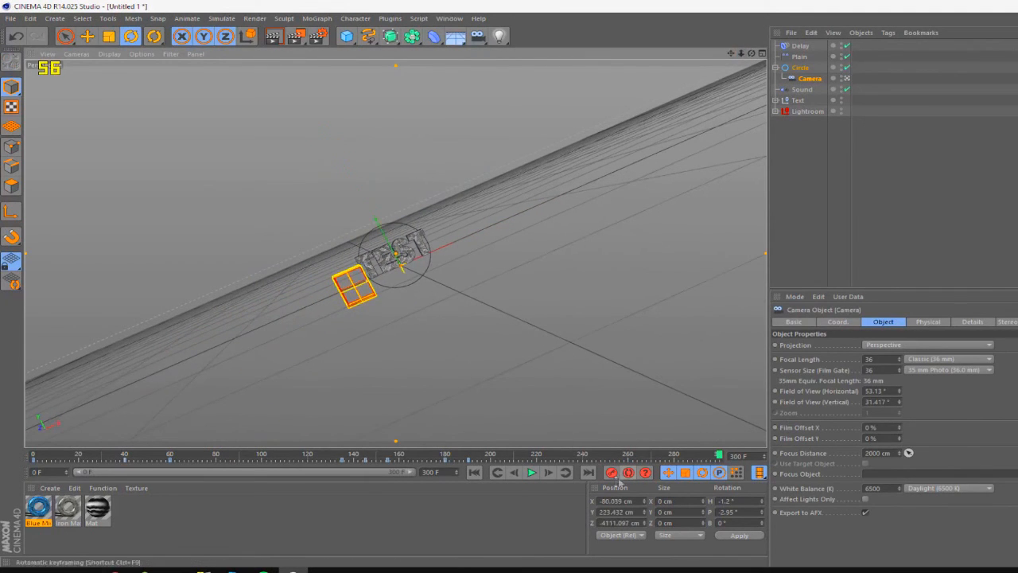
At frame 300, rotate the Text null to a pitch of about -950°, record a keyframe and play back the ending
click(800, 69)
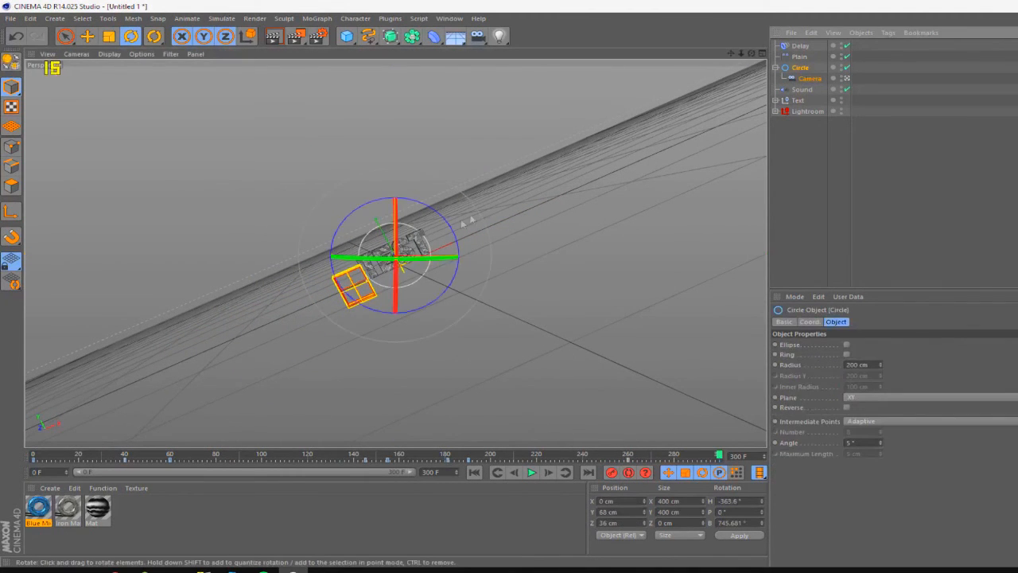
click(799, 100)
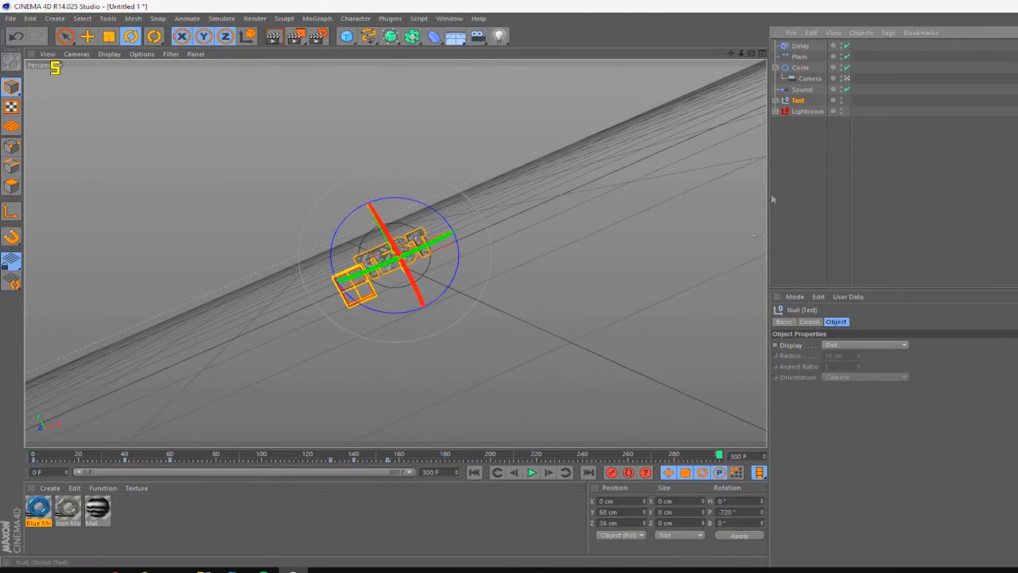
click(627, 455)
drag(675, 460, 777, 449)
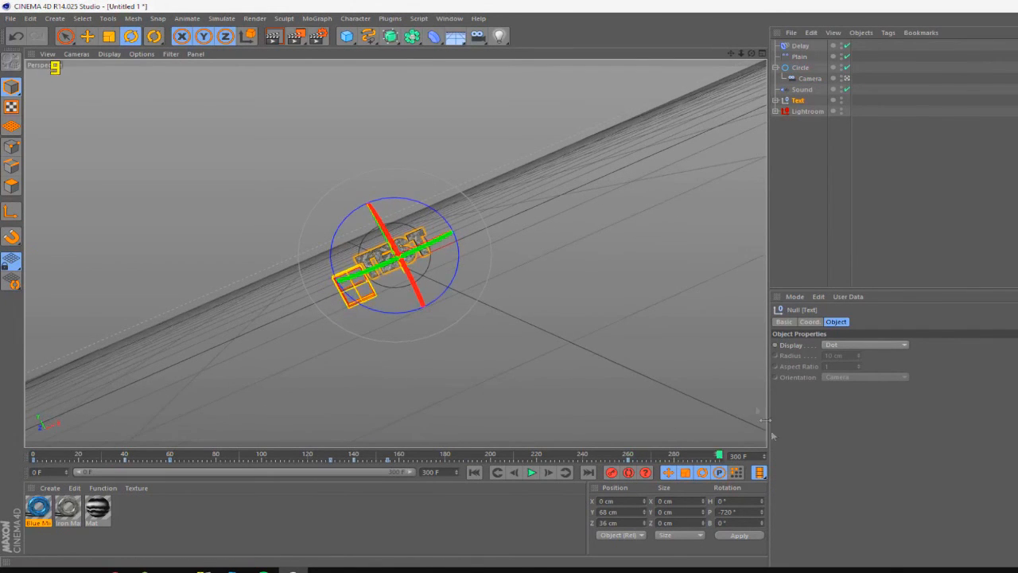
drag(396, 253, 358, 253)
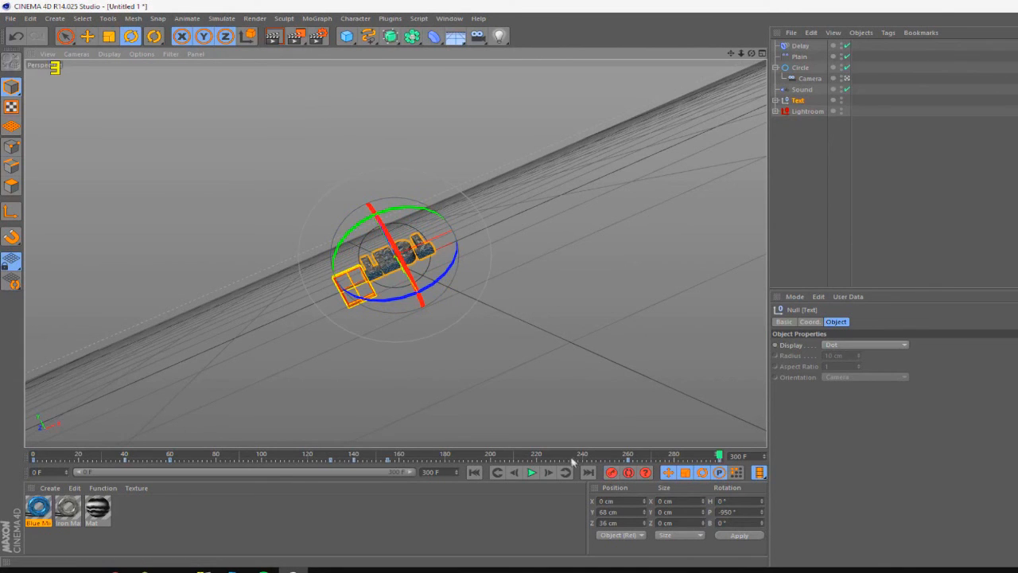
click(496, 455)
click(532, 472)
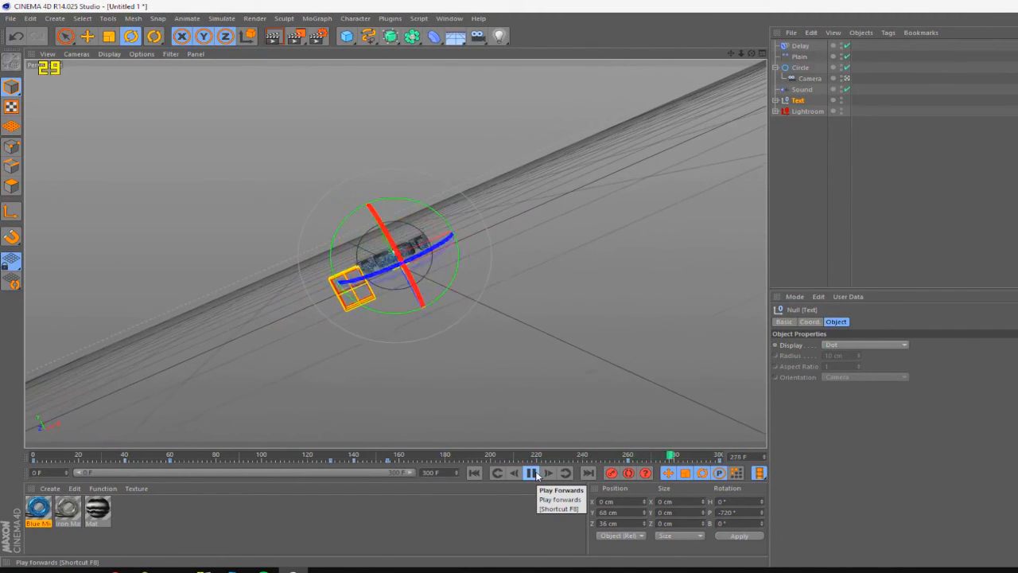
click(531, 473)
Copy the camera's keyframe from frame 190 to frame 260 and play the ending through to frame 300
click(810, 78)
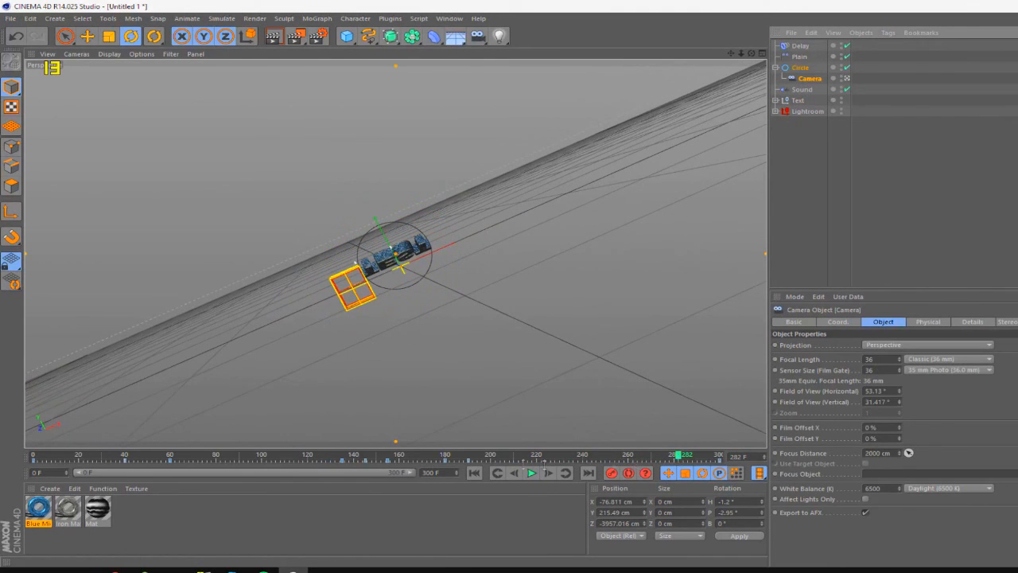
right_click(472, 460)
key(Escape)
right_click(680, 457)
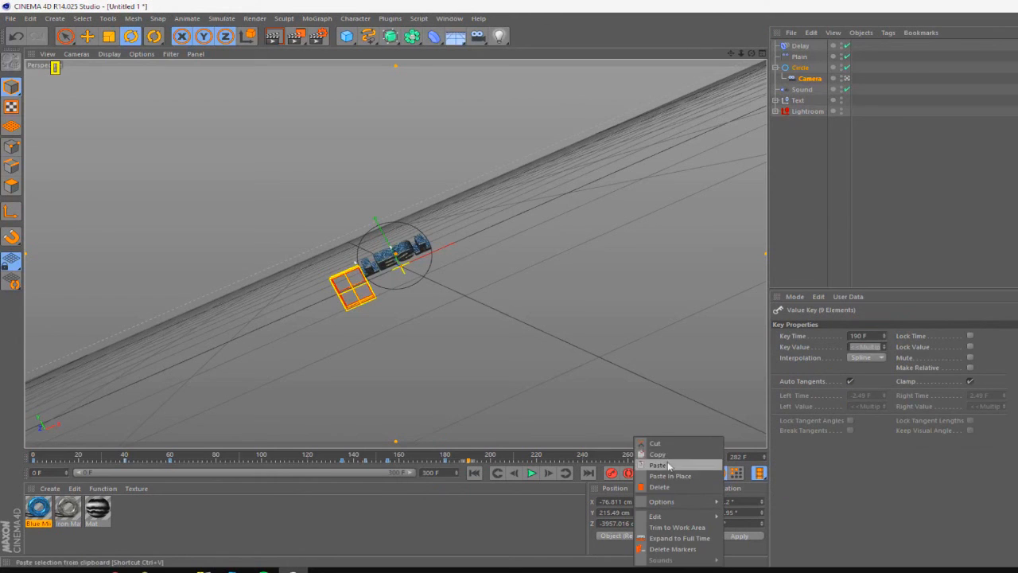
key(Escape)
drag(680, 466, 583, 450)
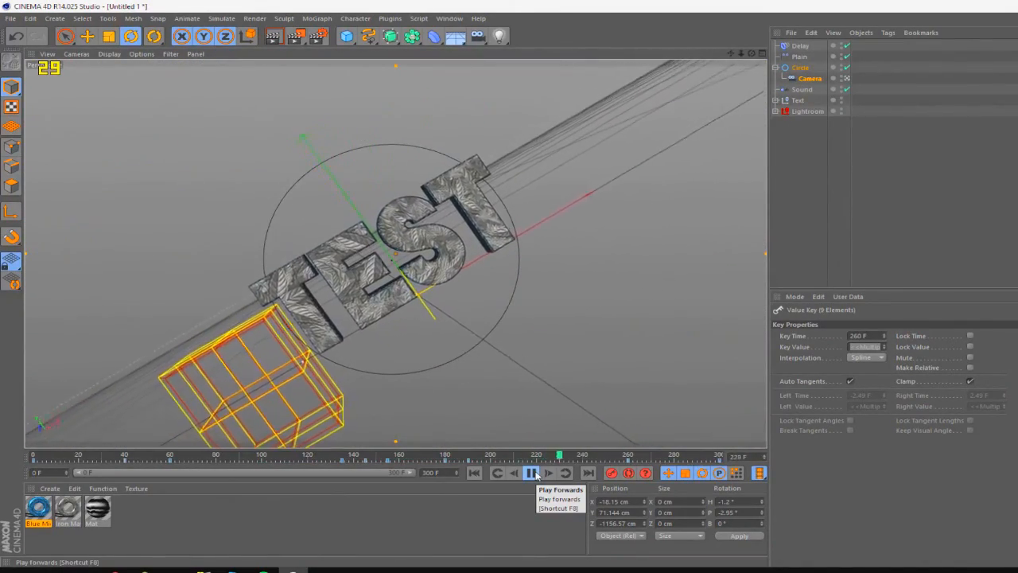
click(533, 474)
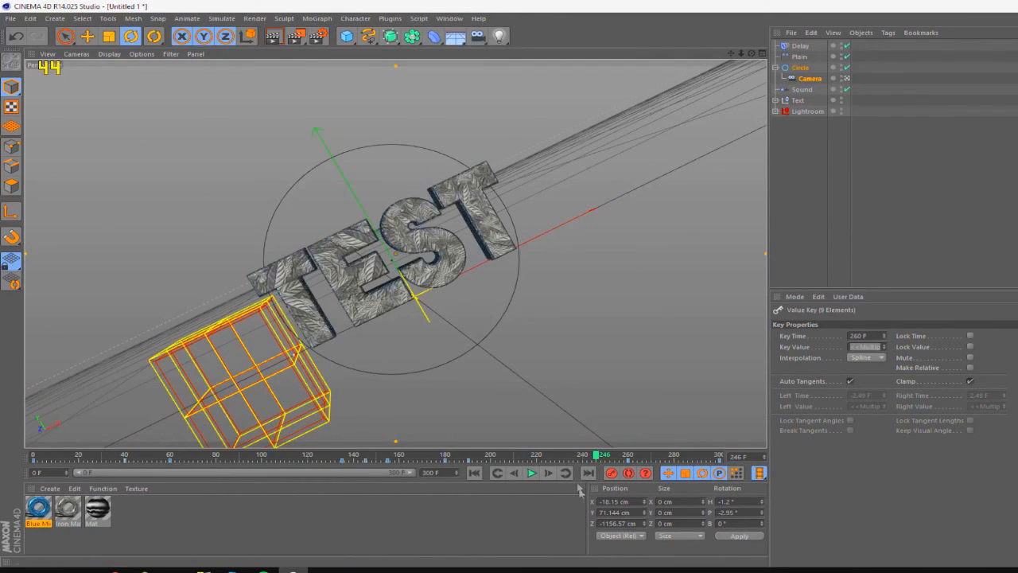
drag(598, 452, 719, 476)
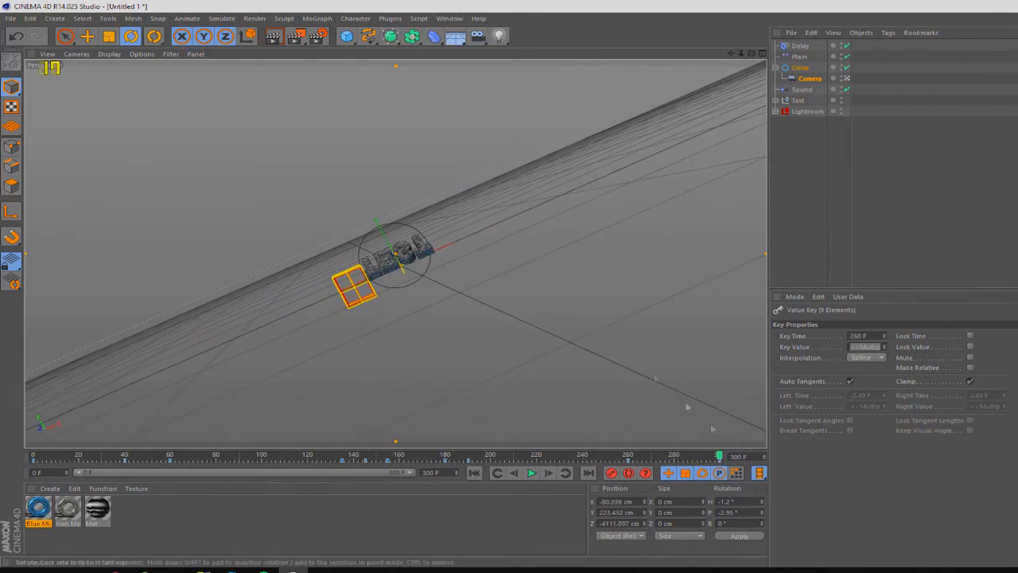
Review the effects in the render settings, and render a viewport preview of the text at frame 106
click(317, 36)
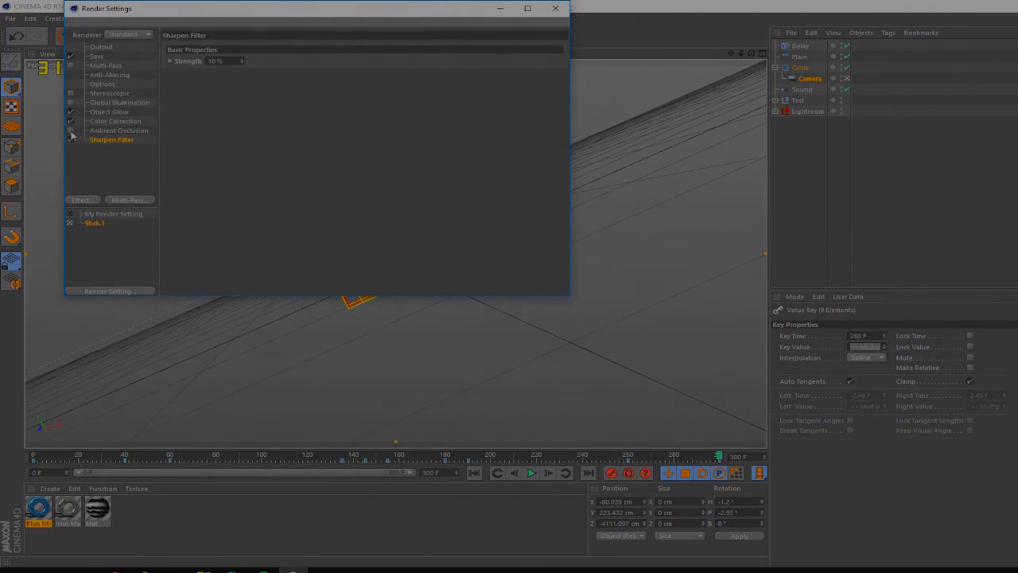
click(555, 8)
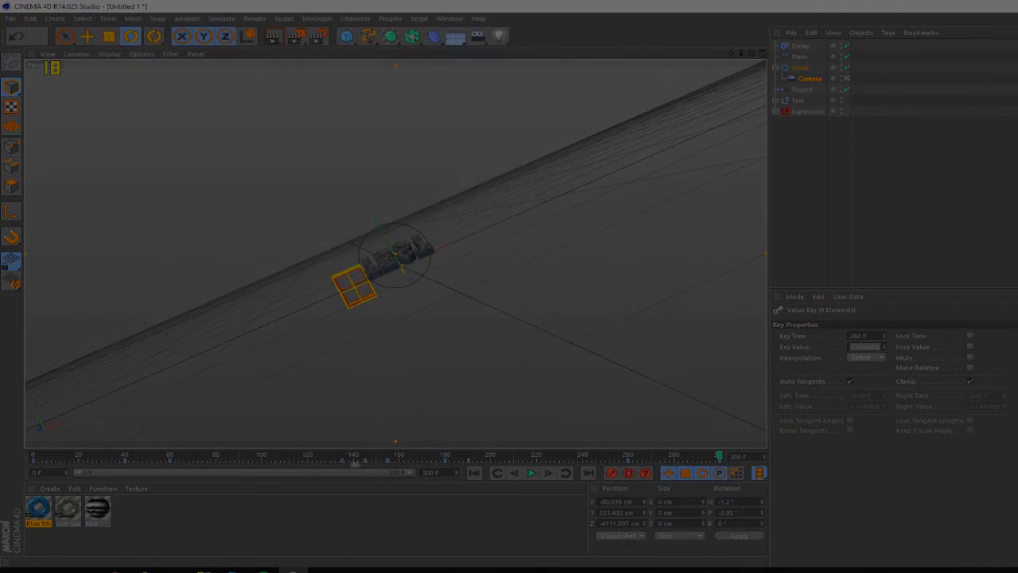
drag(416, 458, 276, 456)
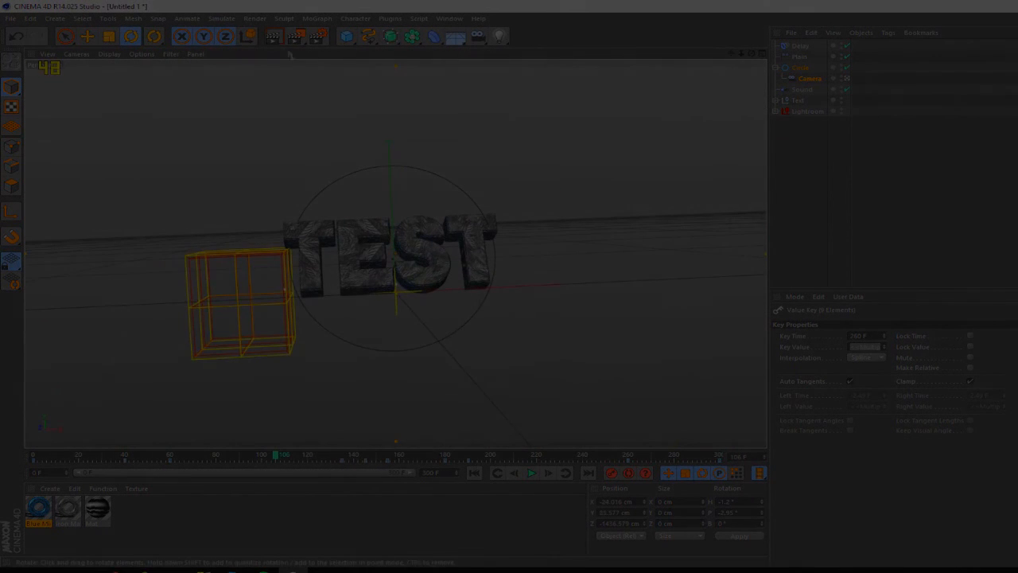
click(273, 38)
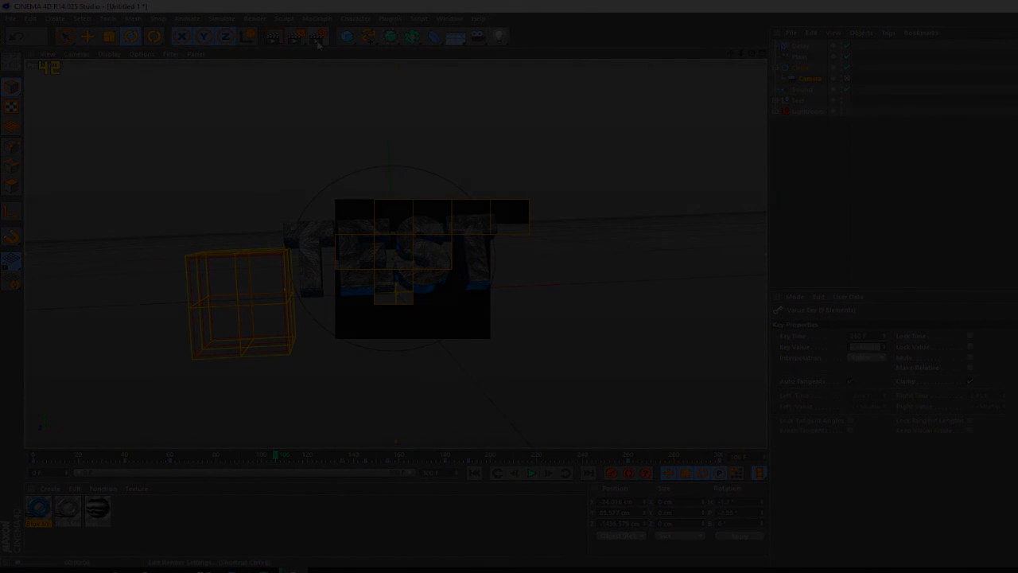